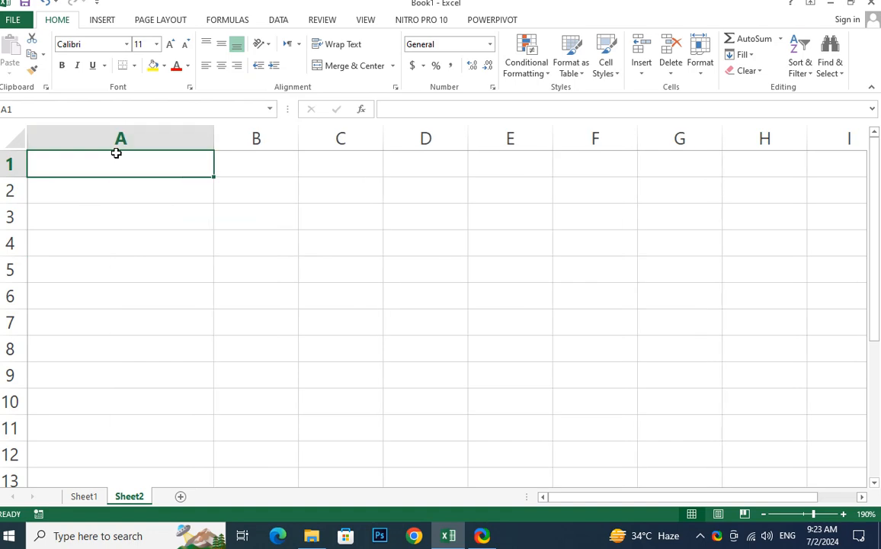
Step: Enter the heading ASCII in cell A1
type("A")
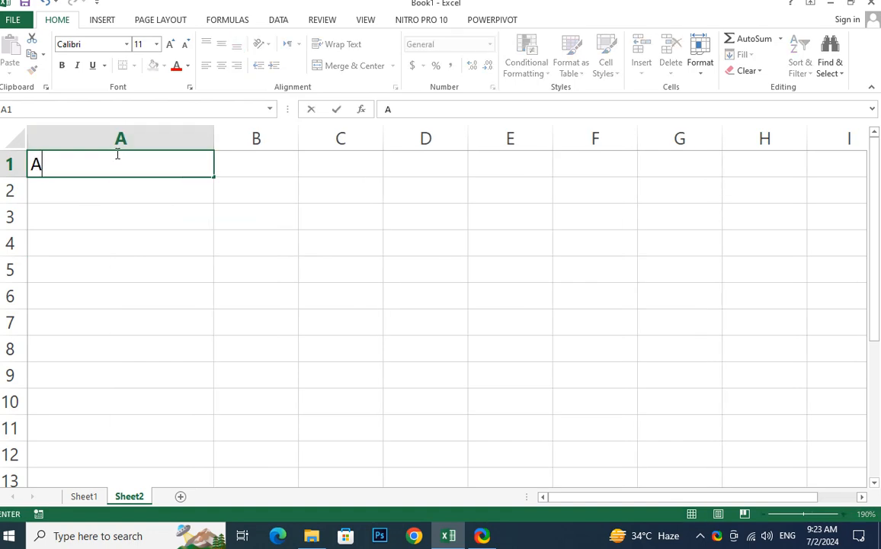
type("SCII")
key("Return")
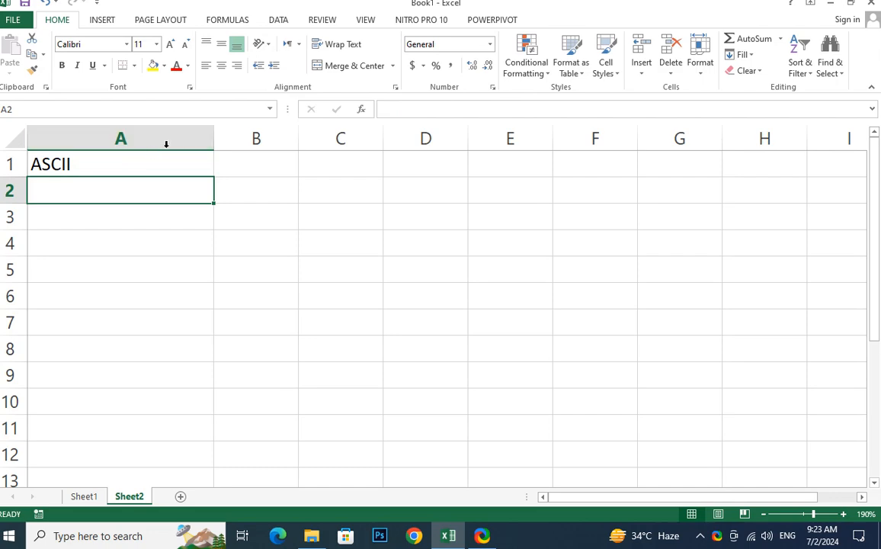
left_click(135, 159)
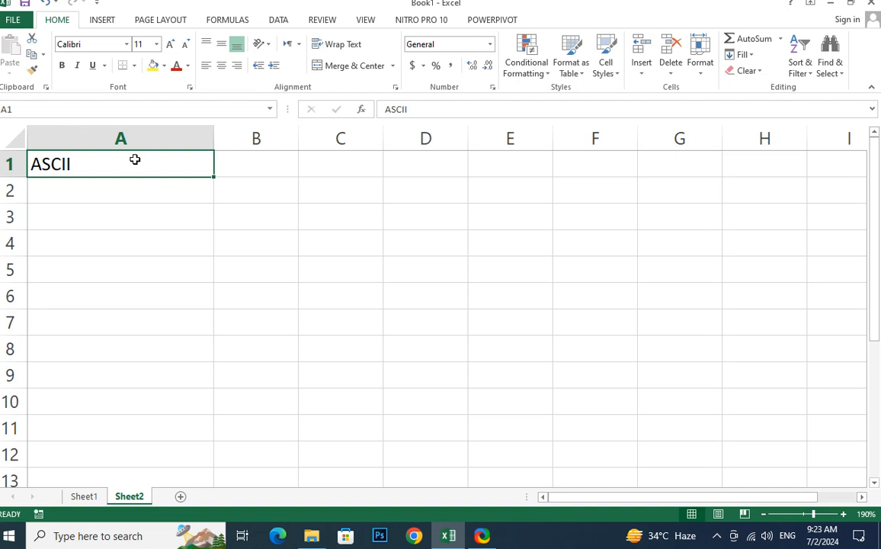
Step: Enter the ASCII code limits 0 in cell A2 and 255 in cell A3
left_click(121, 191)
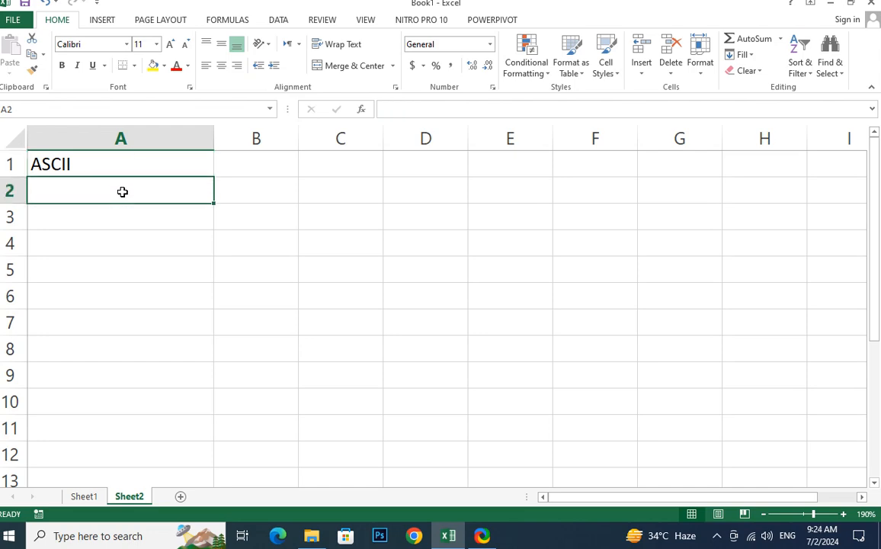
type("0")
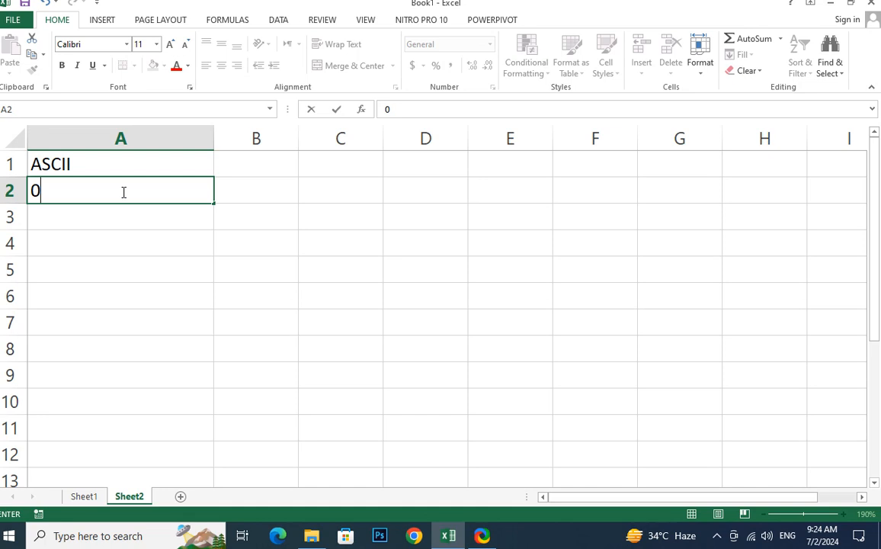
key("Return")
type("255")
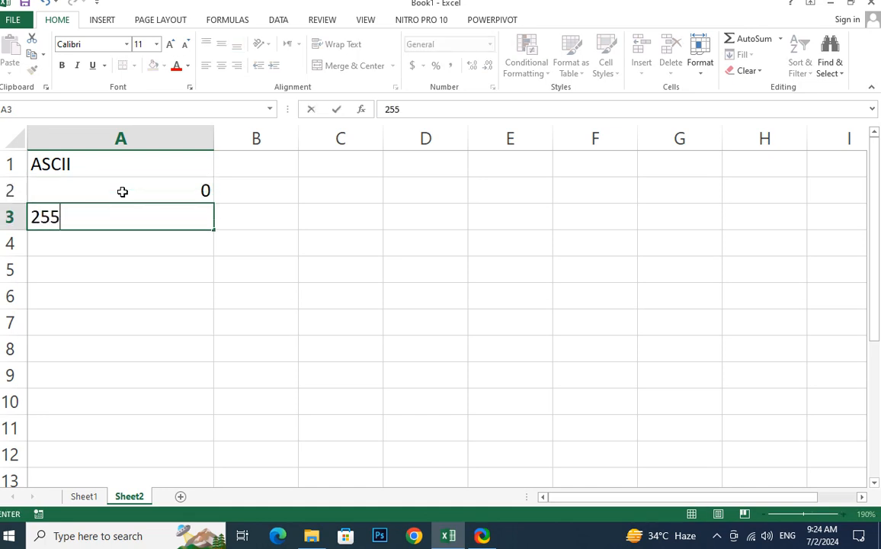
key("Return")
left_click(122, 191)
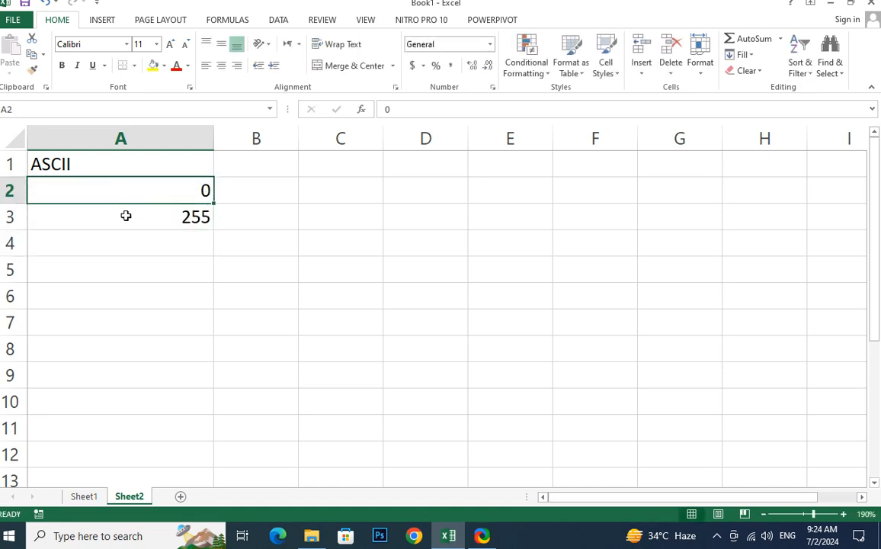
left_click(125, 216)
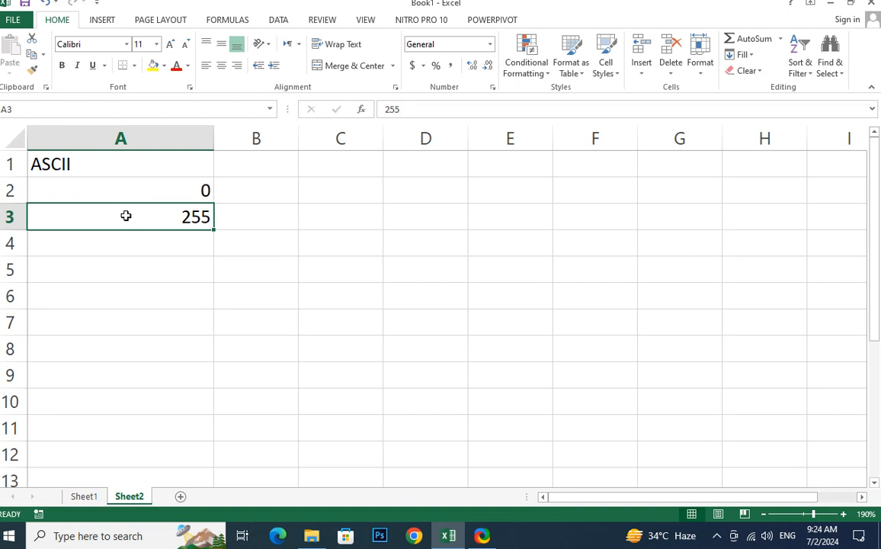
Step: Enter the heading UNICODE in cell B1
left_click(263, 169)
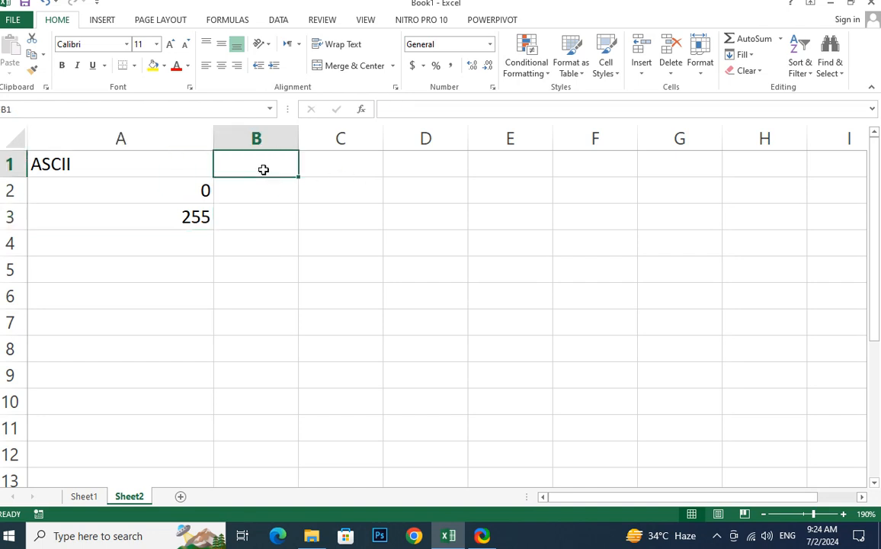
type("UNICO")
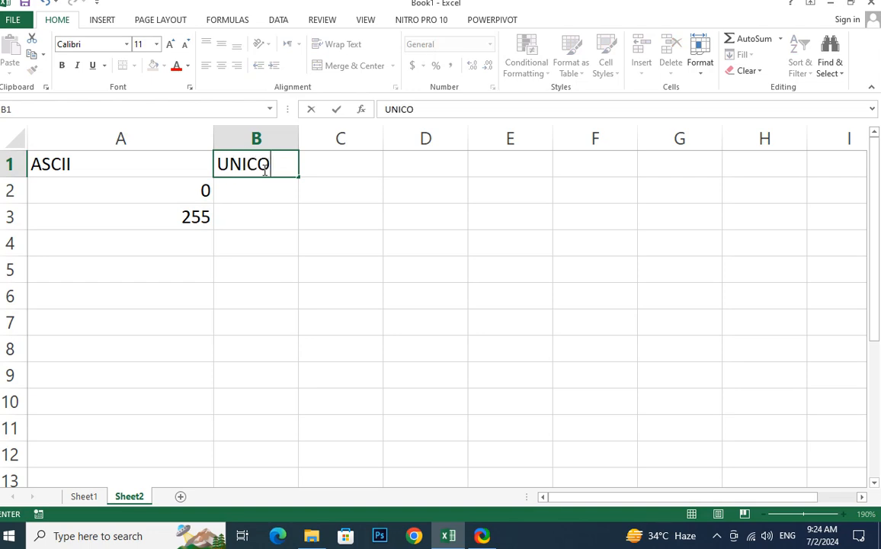
type("DE")
key("Return")
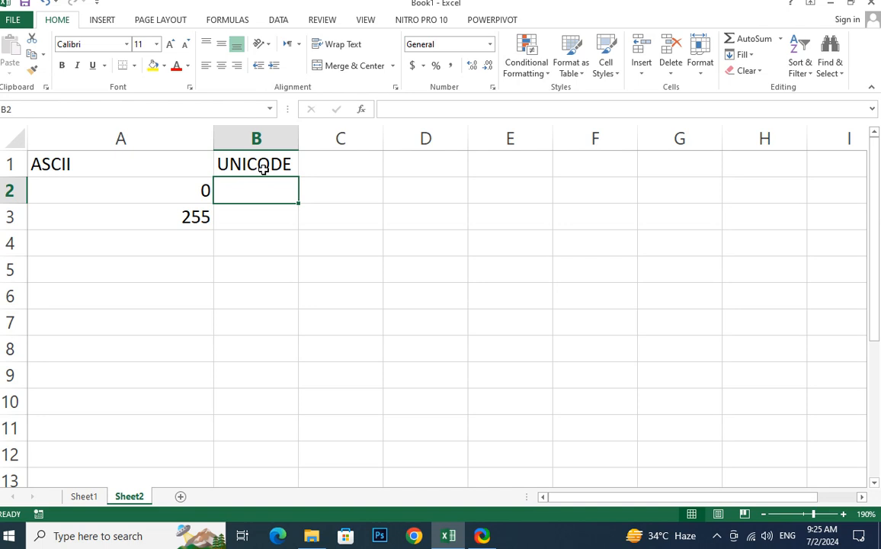
left_click(164, 188)
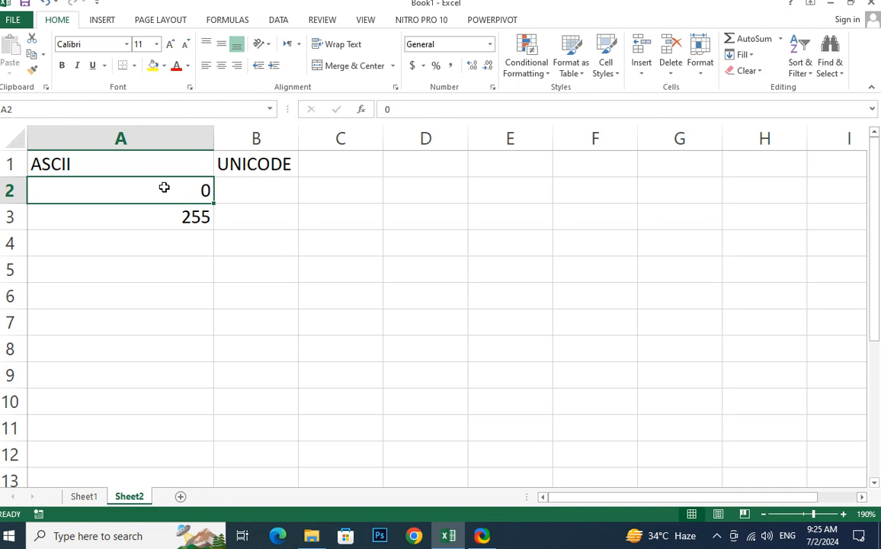
type("ch")
key("BackSpace")
key("BackSpace")
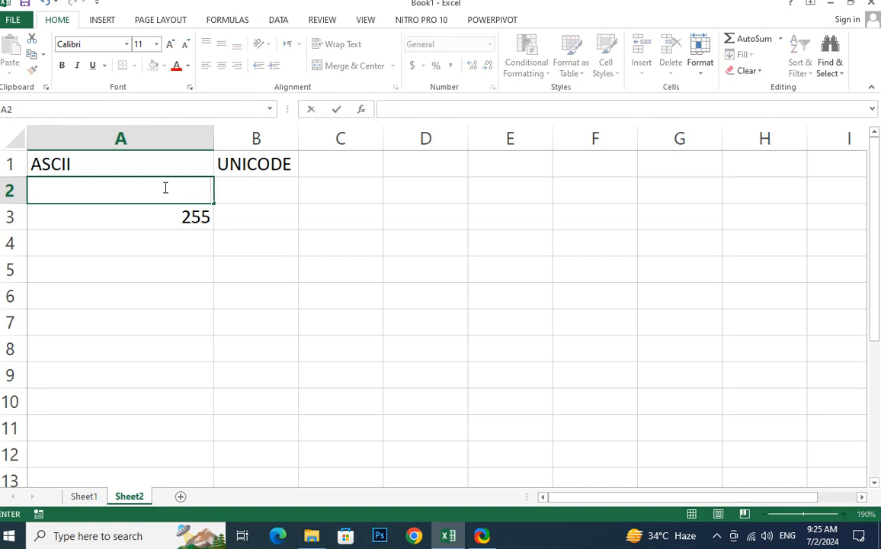
type("=")
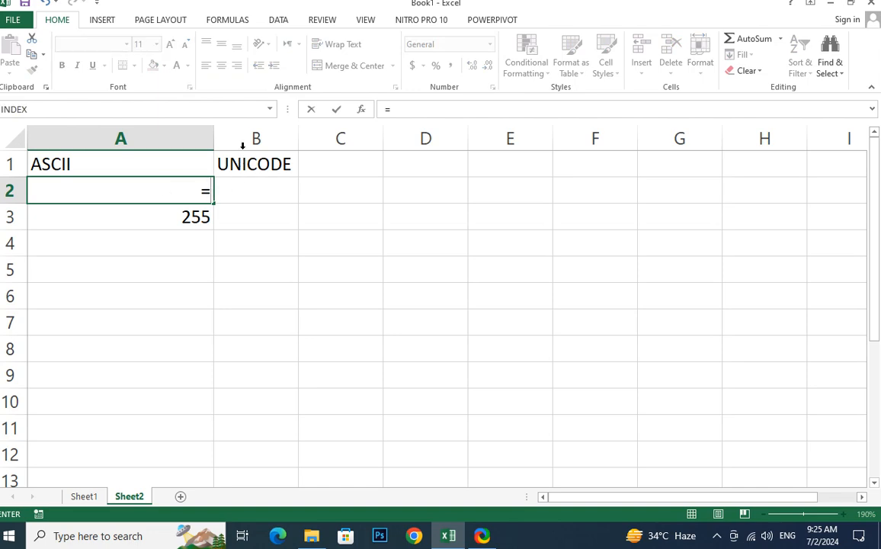
left_click(242, 145)
key("Escape")
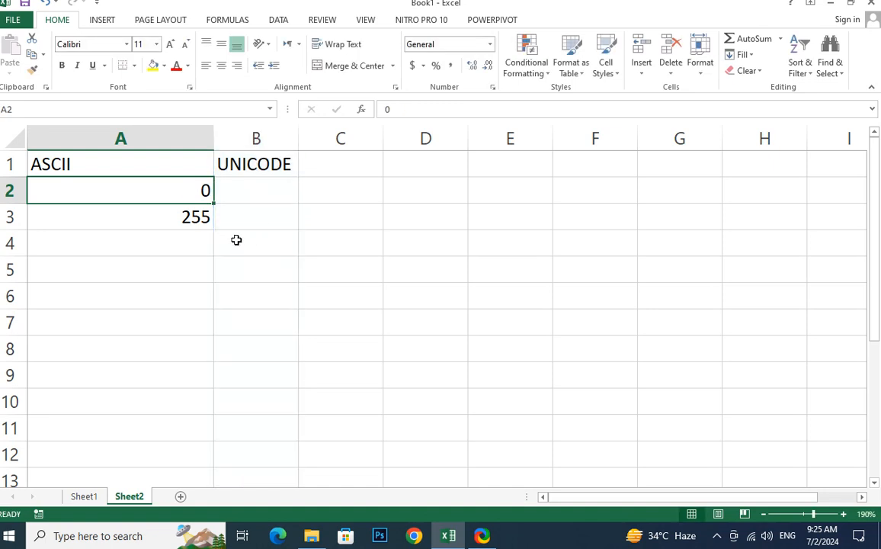
Step: Insert a blank column before the ASCII column
right_click(118, 138)
left_click(152, 238)
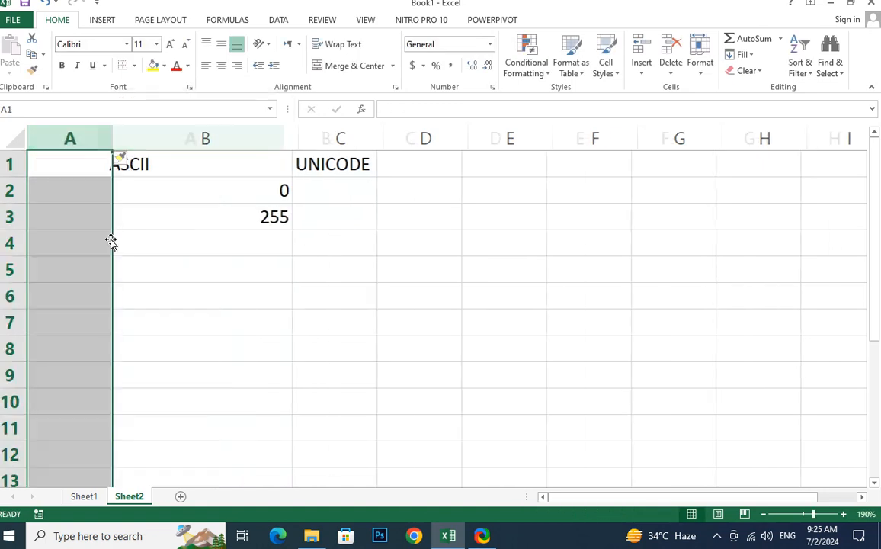
left_click(91, 169)
Step: Enter the numbers 1, 2 and 3 in cells A2 to A4 of the new column
left_click(90, 191)
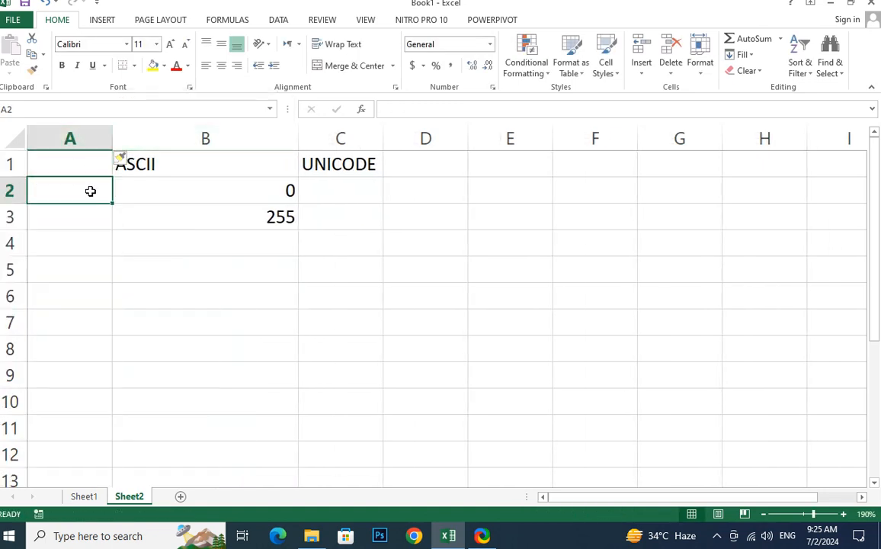
type("1")
key("Return")
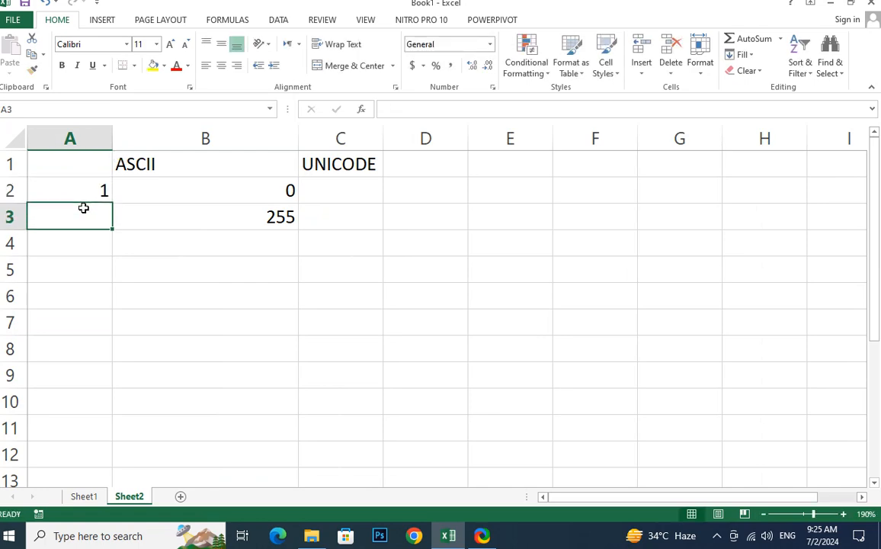
type("2")
key("Return")
type("3")
key("Return")
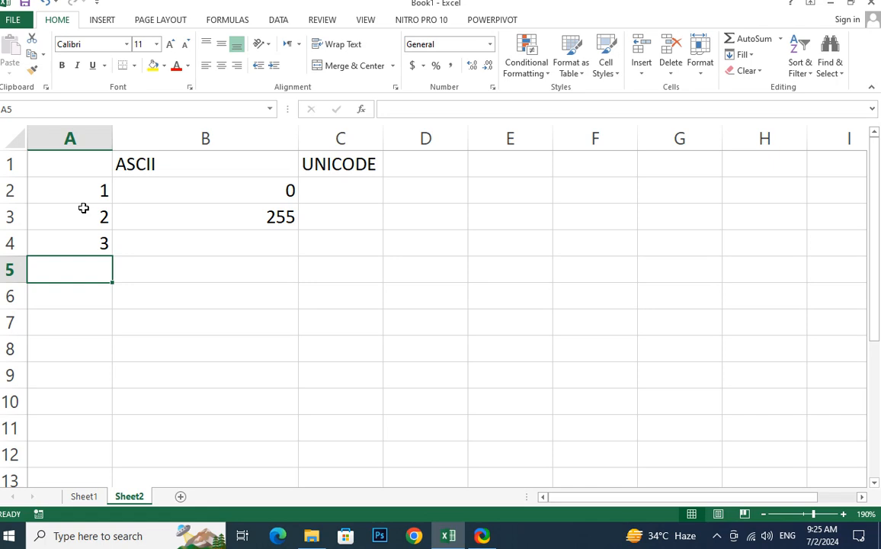
Step: Extend the number series from A2:A4 down column A to 276
left_click_drag(81, 183, 126, 355)
scroll(233, 299, "up", 10)
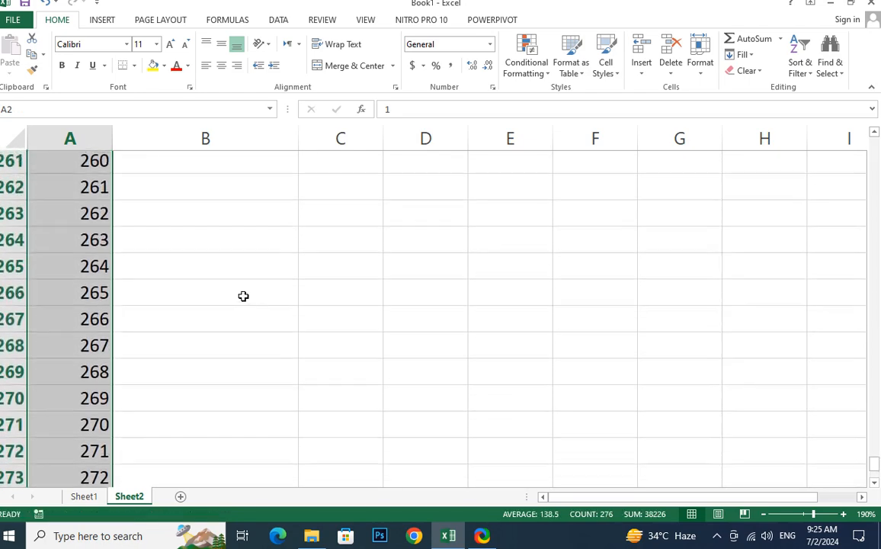
scroll(248, 286, "up", 12)
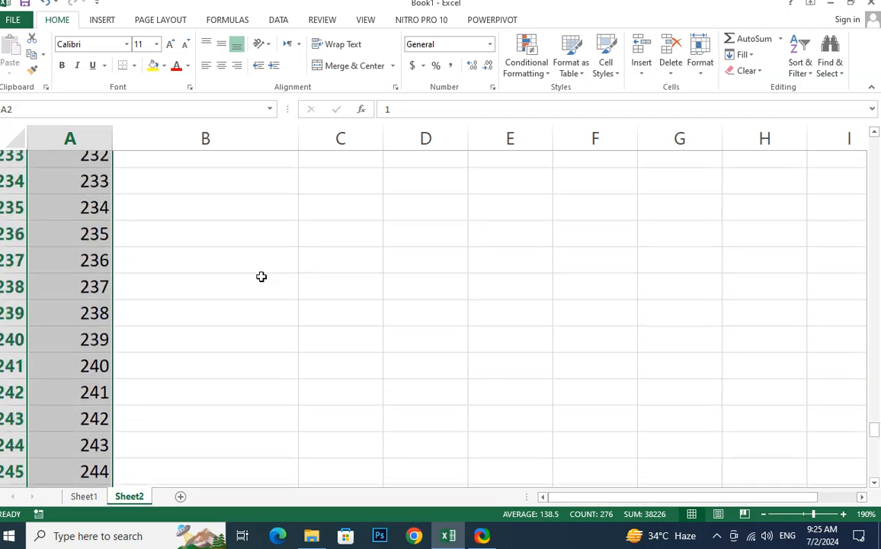
left_click_drag(874, 390, 874, 145)
Step: Replace the value in B2 with the formula =CHAR(A2) to return the character for the number in A2
left_click(277, 195)
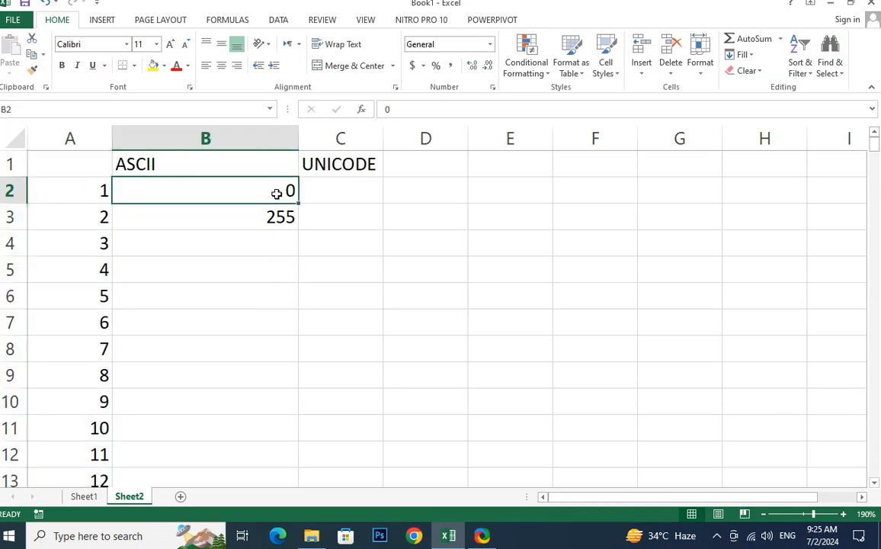
type("=cha")
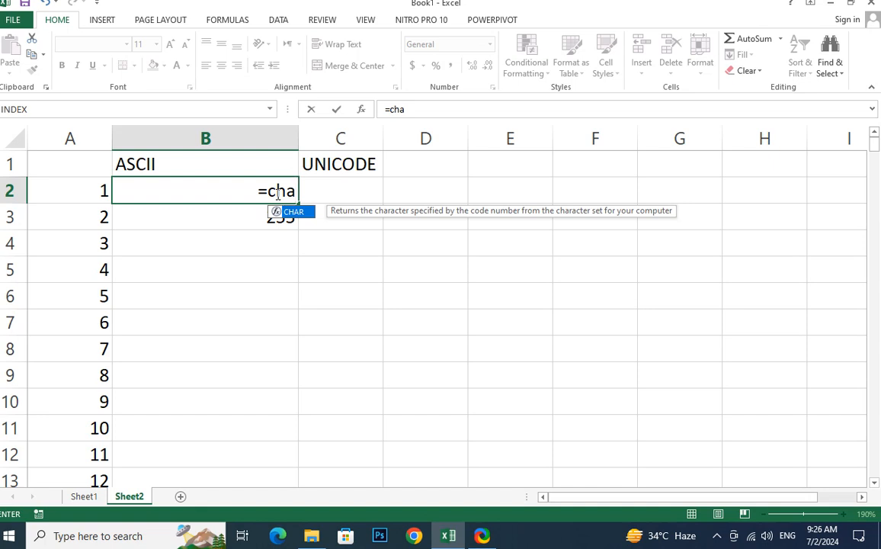
type("e")
key("BackSpace")
type("r(")
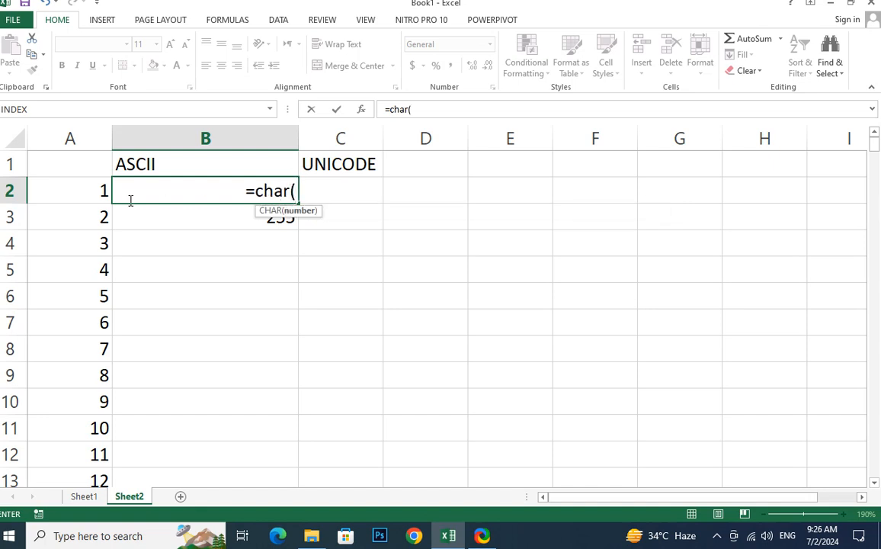
left_click(80, 192)
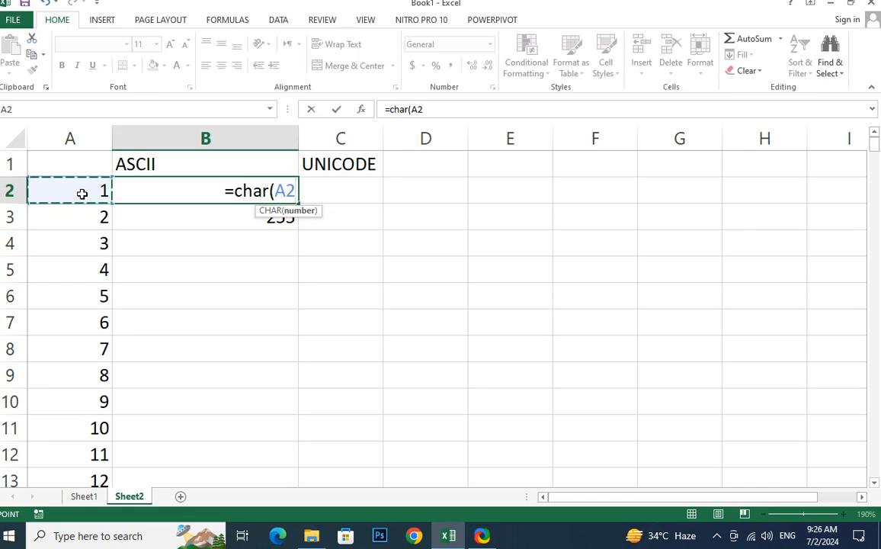
type(")")
key("Return")
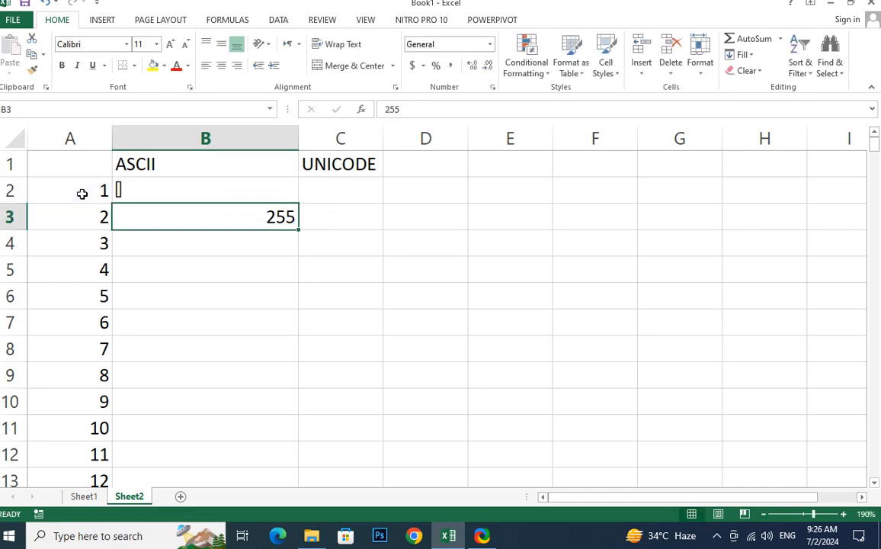
Step: Fill the CHAR formula from B2 down column B to row 24
left_click(133, 190)
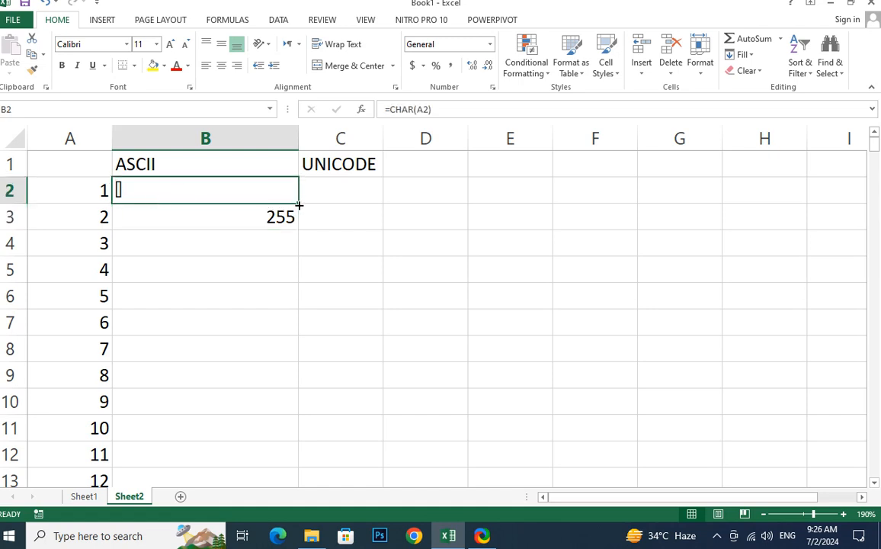
left_click_drag(298, 202, 288, 432)
scroll(287, 427, "down", 4)
scroll(298, 356, "up", 3)
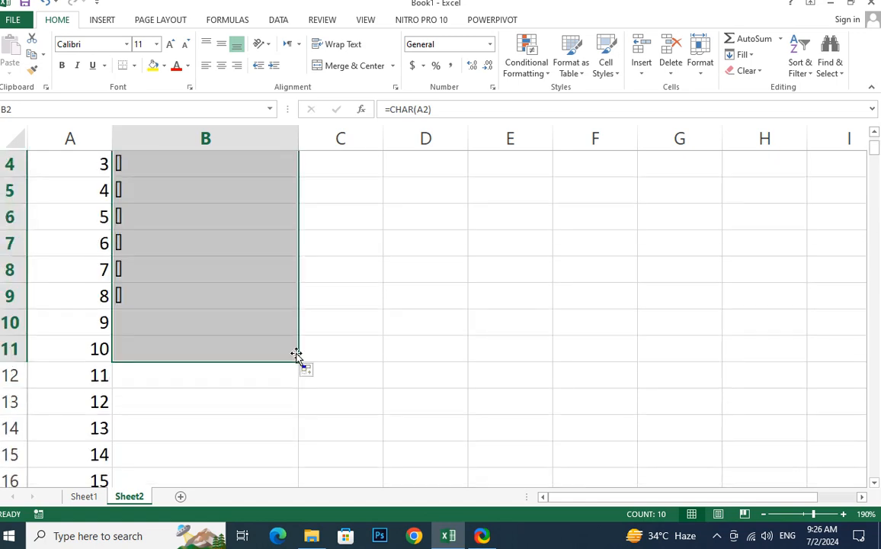
left_click_drag(299, 363, 283, 438)
scroll(280, 430, "up", 5)
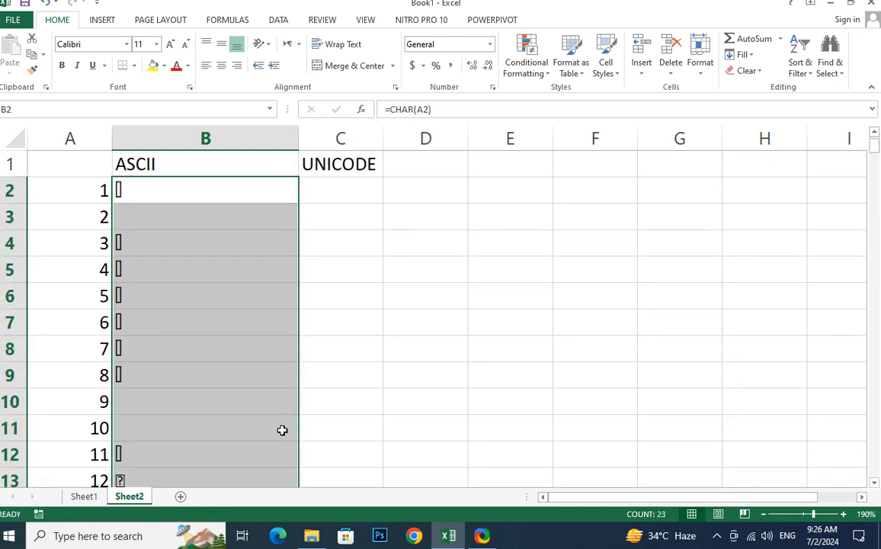
Step: Examine the CHAR formulas in B2 and B3 and the number in A2 that the first one references
double_click(211, 189)
left_click(203, 220)
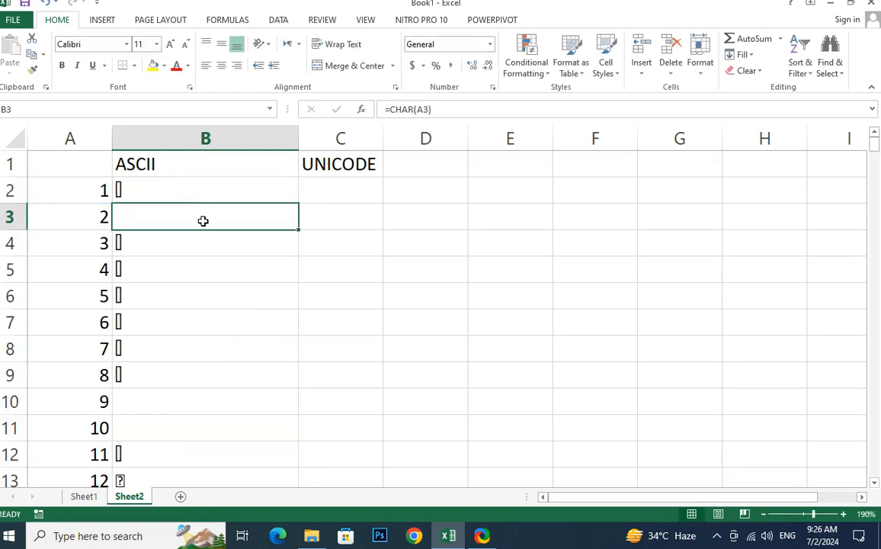
left_click(217, 197)
left_click(221, 217)
left_click(229, 192)
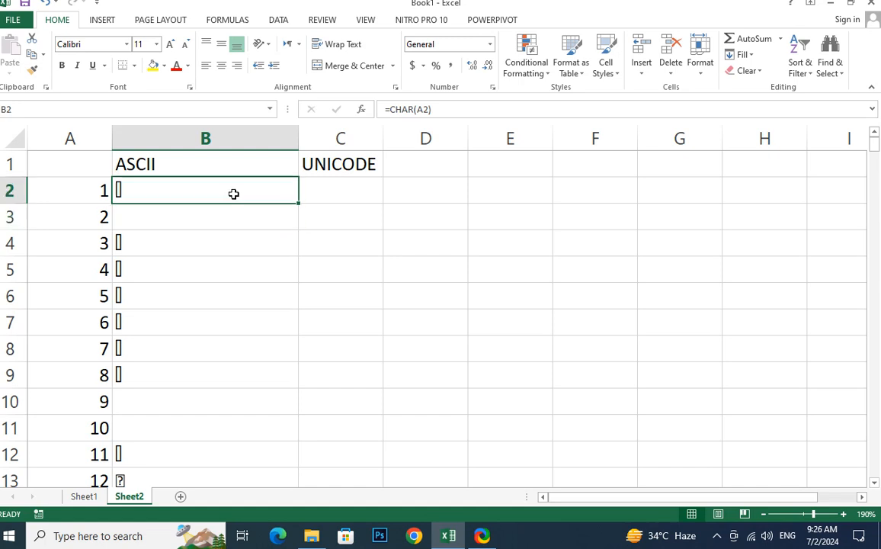
left_click_drag(297, 202, 289, 348)
double_click(213, 192)
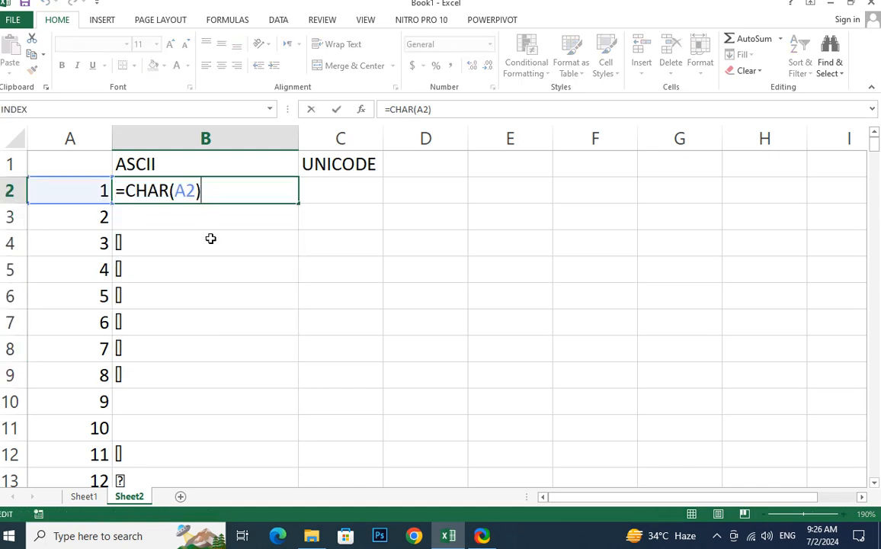
left_click(85, 191)
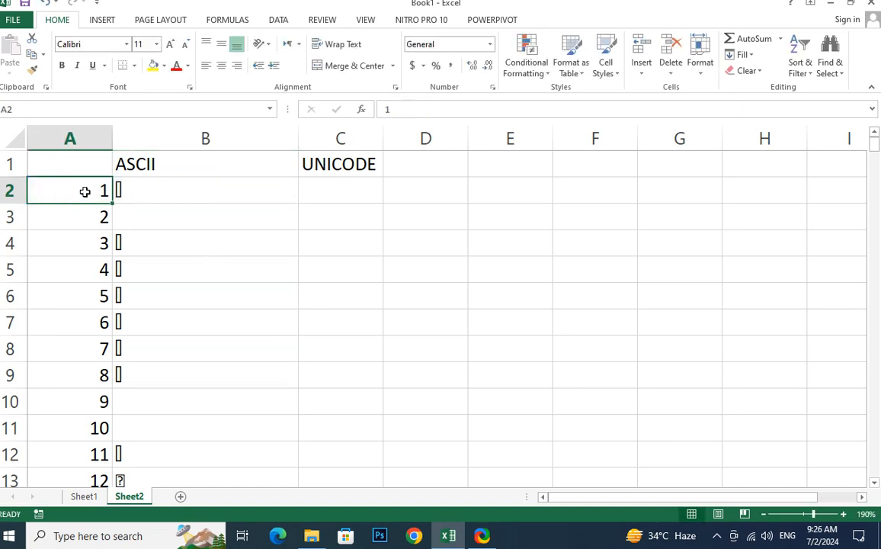
left_click_drag(161, 191, 297, 450)
left_click(206, 259)
left_click(170, 183)
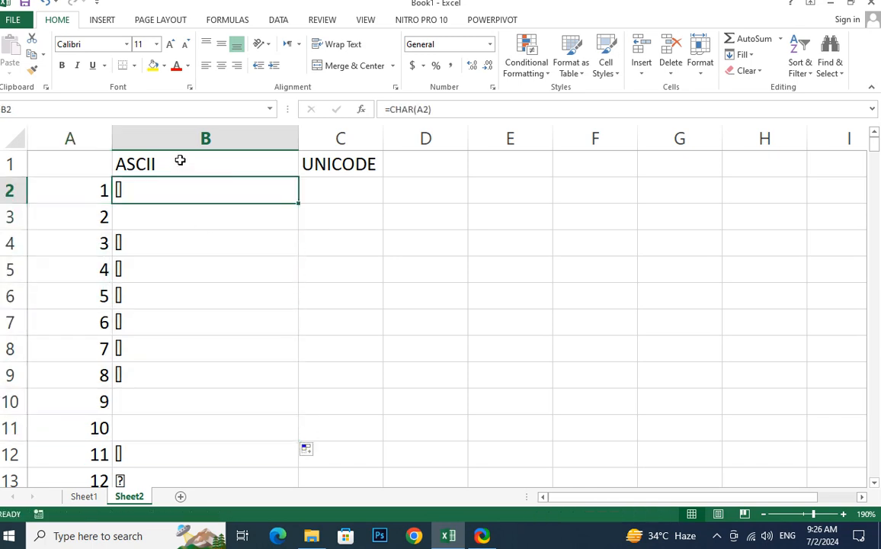
Step: Delete the ASCII heading from cell B1
left_click(168, 160)
key("Delete")
left_click(169, 191)
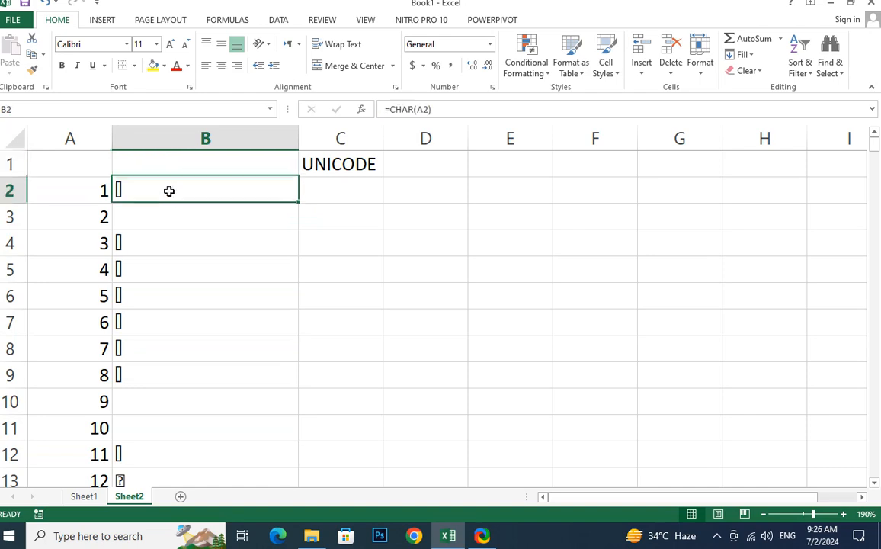
Step: Review the CHAR formula in B2, then re-enter =CHAR(A3) in B3 to return the character for the number in A3
mouse_move(299, 202)
left_mouse_down()
mouse_move(304, 286)
mouse_move(240, 191)
left_mouse_up()
double_click(241, 190)
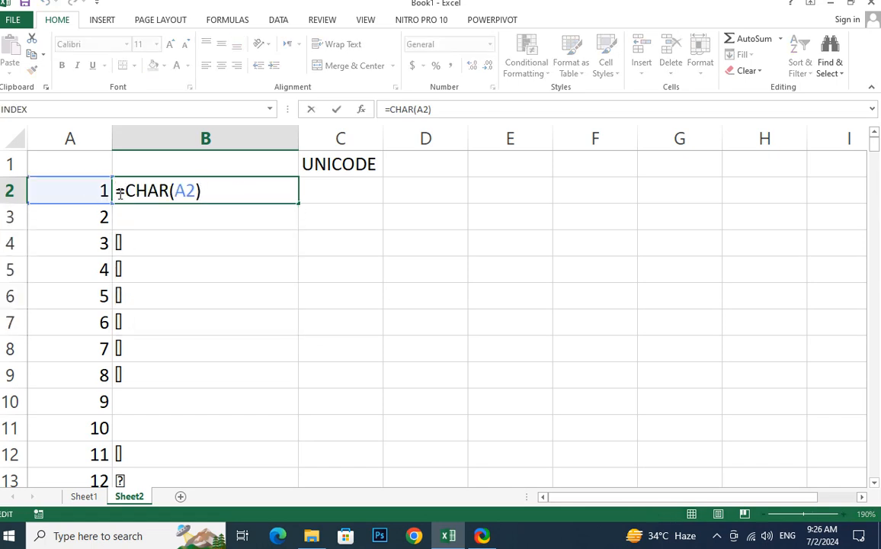
left_click(152, 214)
type("cha")
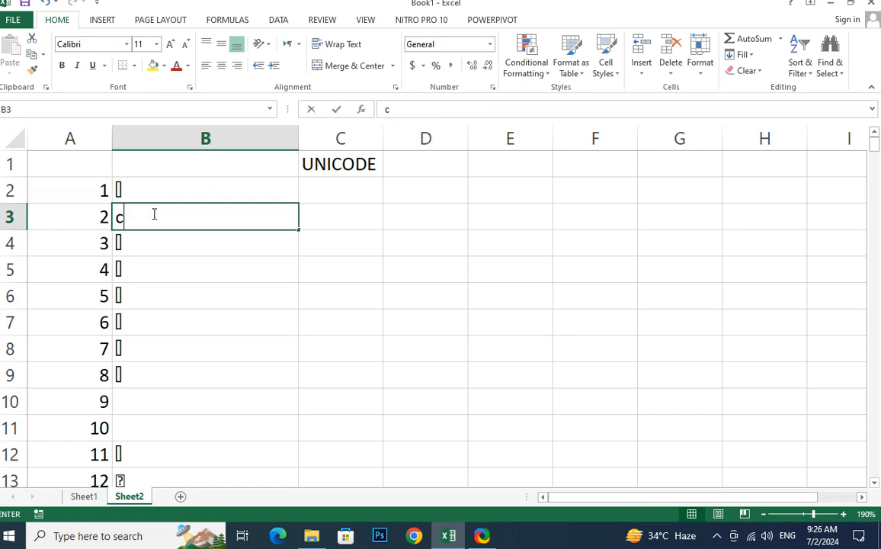
key("BackSpace")
key("BackSpace")
key("BackSpace")
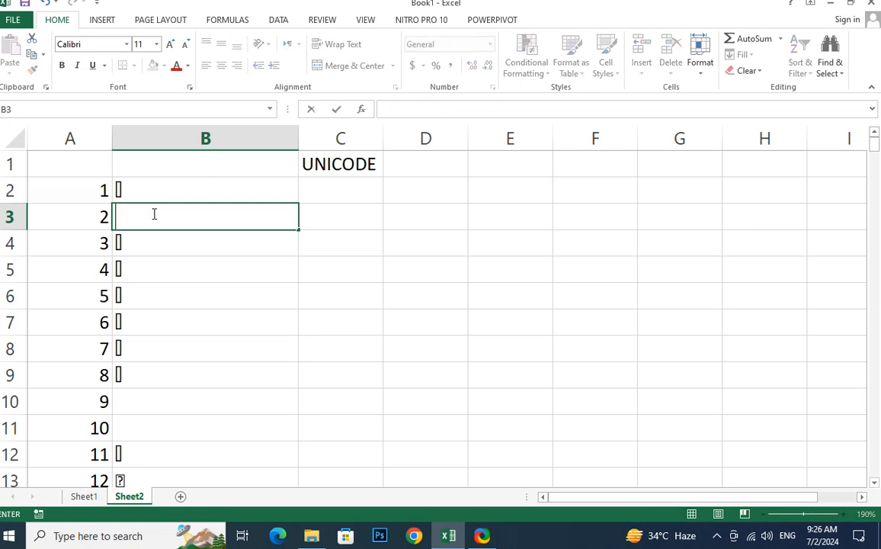
type("=cgh")
key("BackSpace")
key("BackSpace")
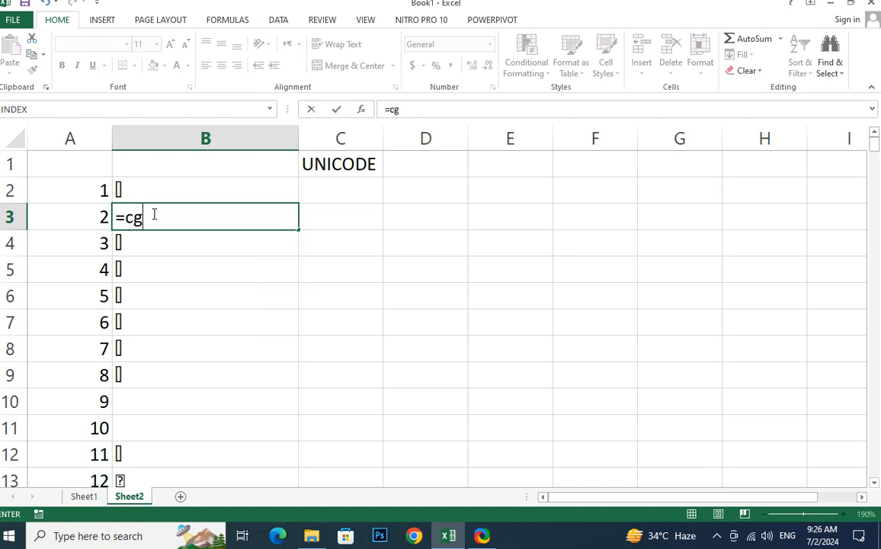
type("h")
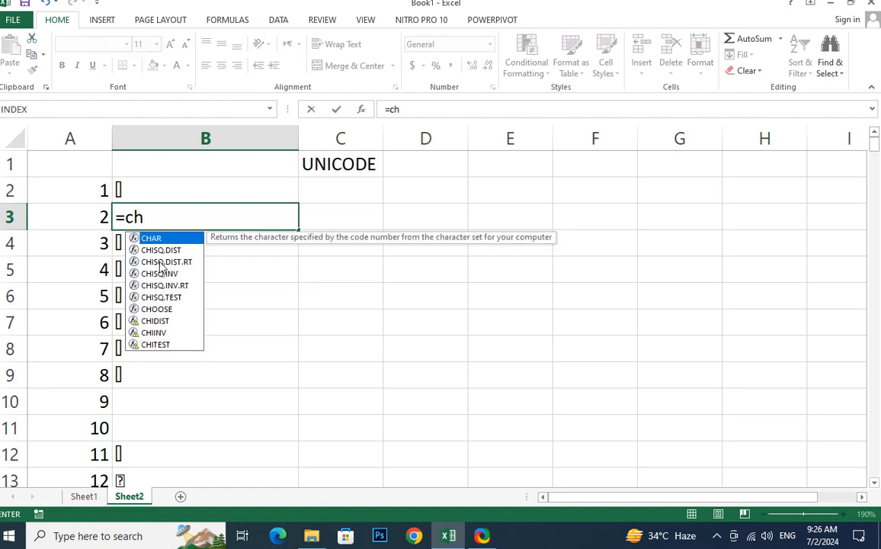
double_click(159, 240)
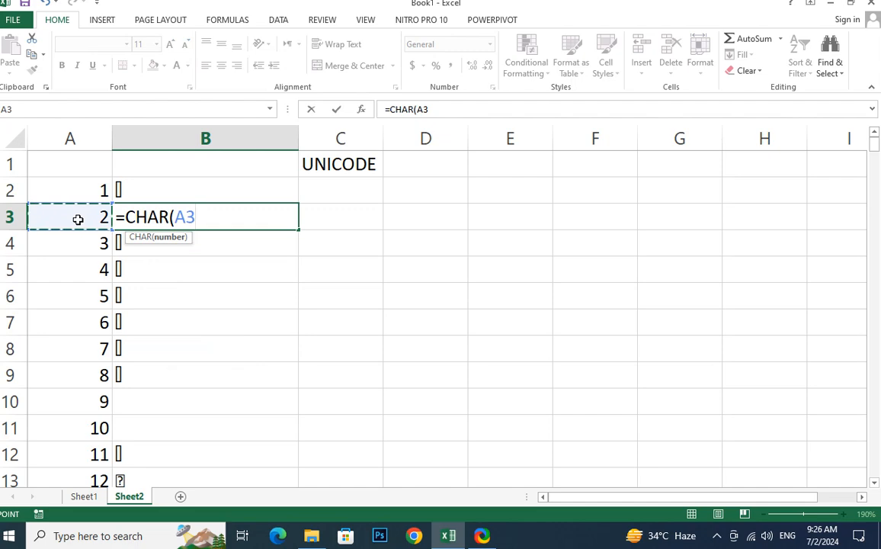
type(")")
key("Return")
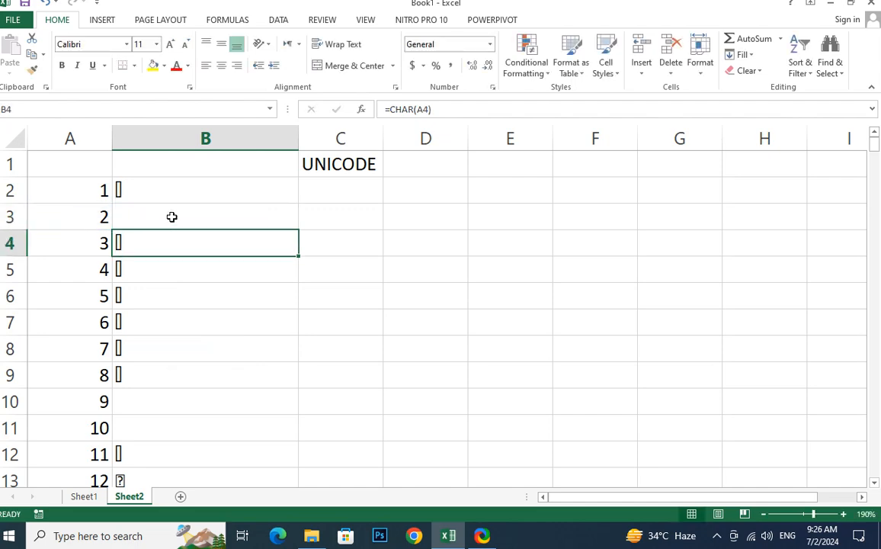
Step: Check the CHAR formula in B4 and fill it down column B to row 276
double_click(153, 243)
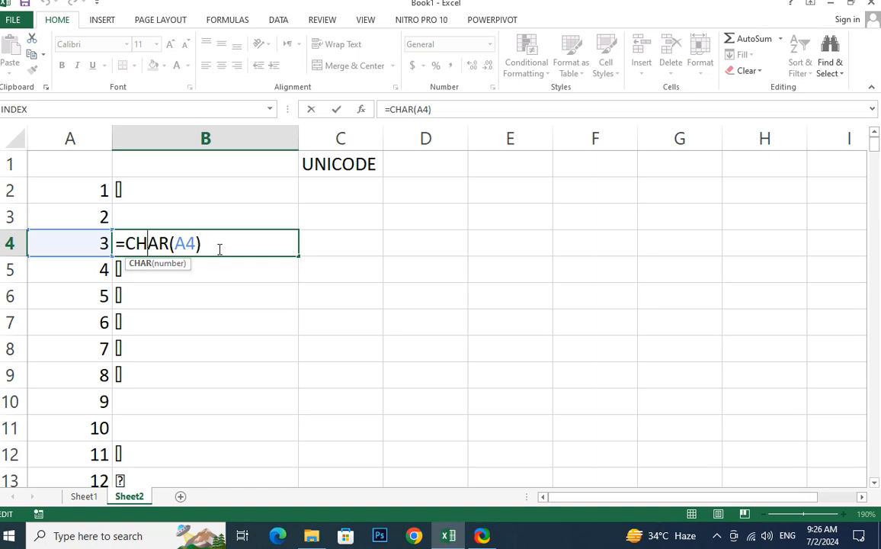
key("Return")
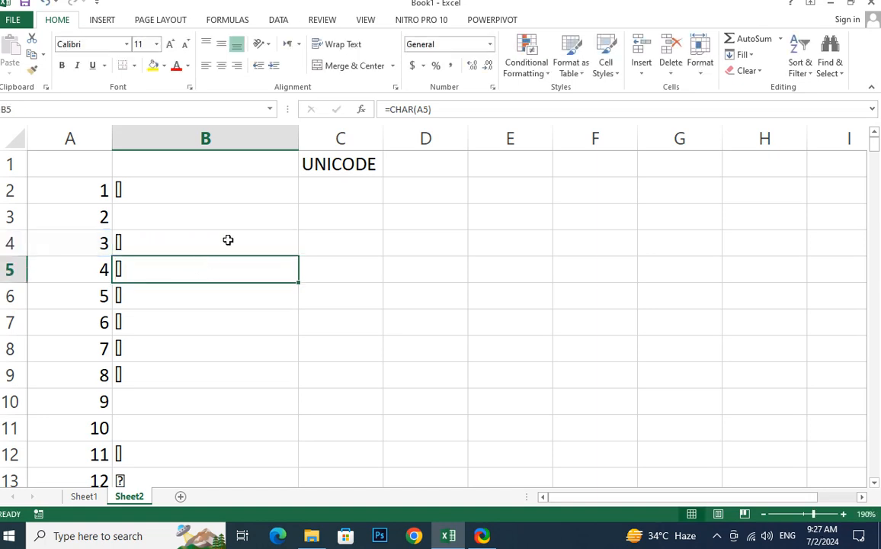
left_click(279, 250)
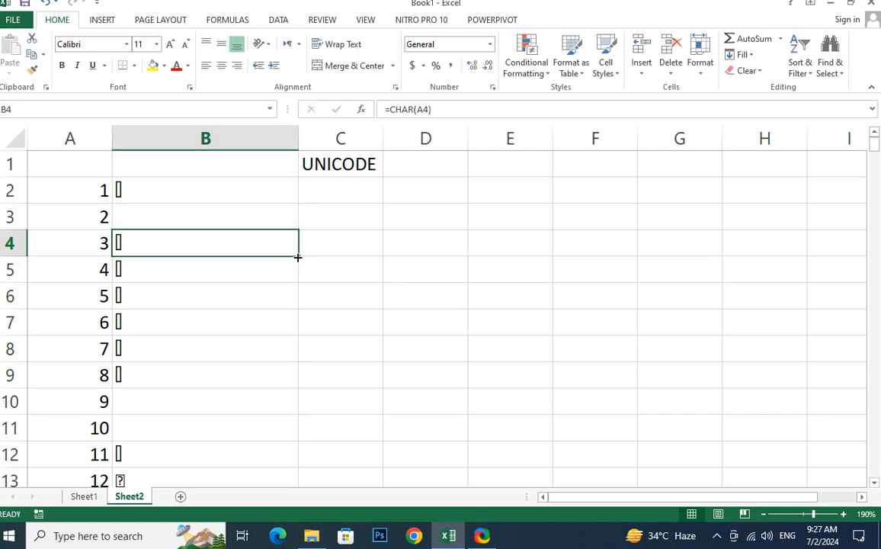
left_click_drag(298, 257, 311, 406)
Step: Look through the filled characters in column B from the highest codes back up to code 1
scroll(526, 345, "up", 11)
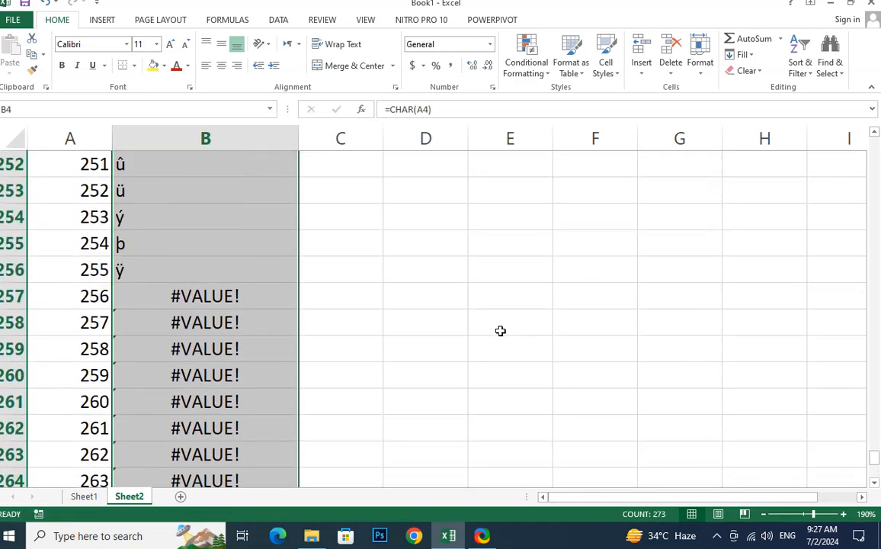
scroll(500, 330, "up", 18)
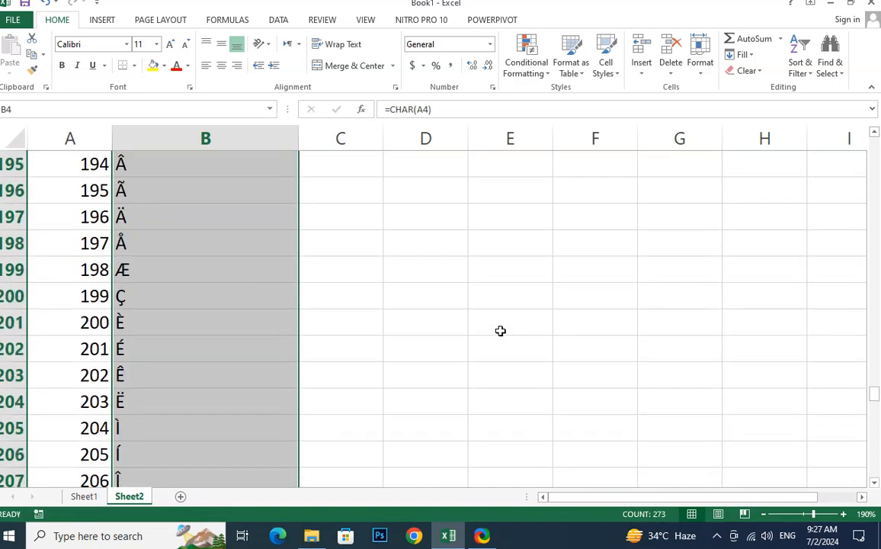
scroll(499, 331, "up", 20)
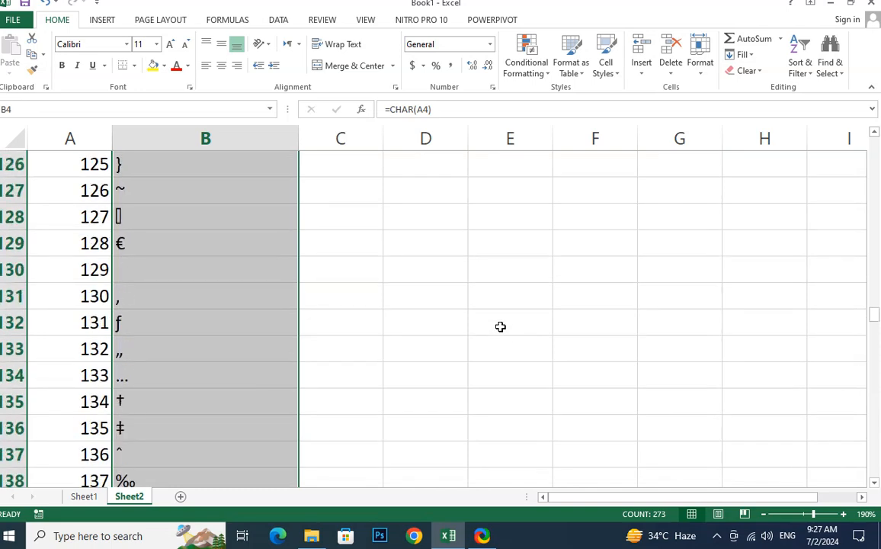
scroll(207, 231, "up", 14)
scroll(226, 232, "up", 4, "ctrl")
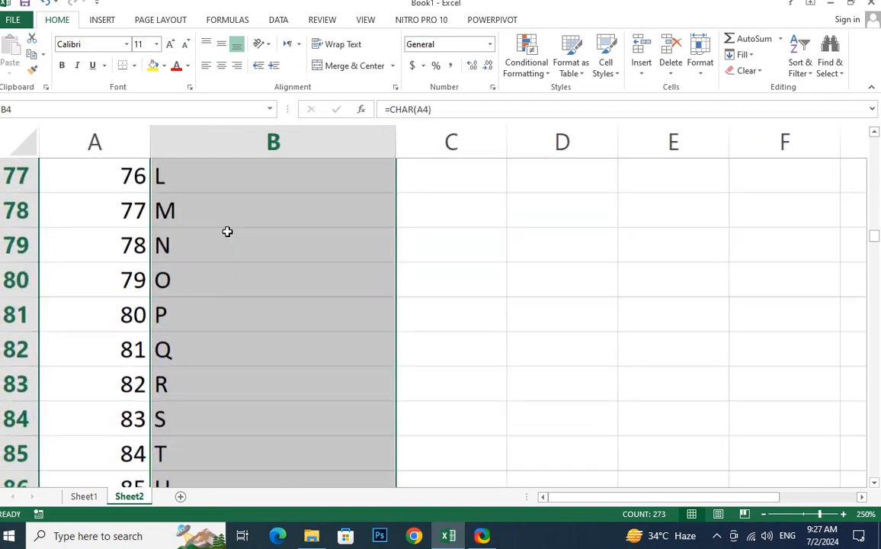
scroll(290, 261, "up", 3)
scroll(291, 261, "up", 20)
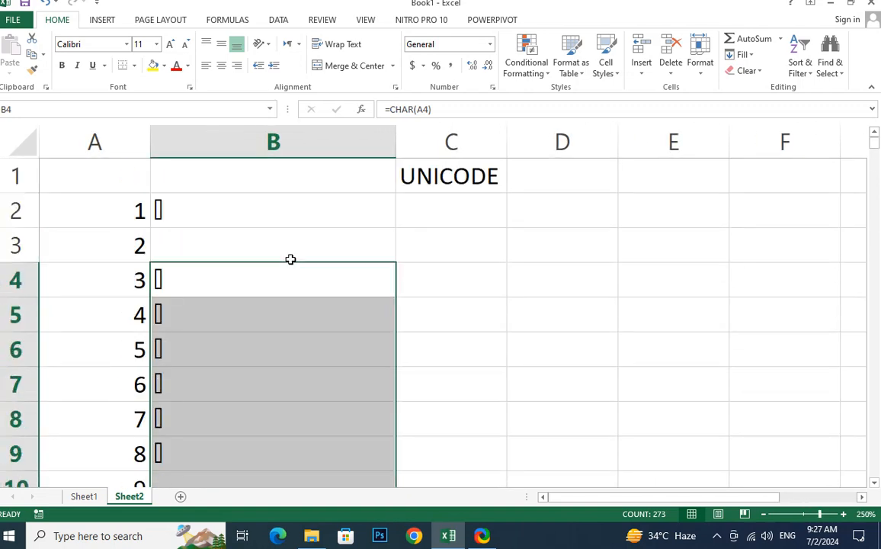
scroll(290, 260, "down", 1)
scroll(290, 259, "up", 1)
Step: Examine the column B results for codes 1 to 32, before the printable symbols begin
left_click(227, 207)
scroll(250, 271, "down", 5)
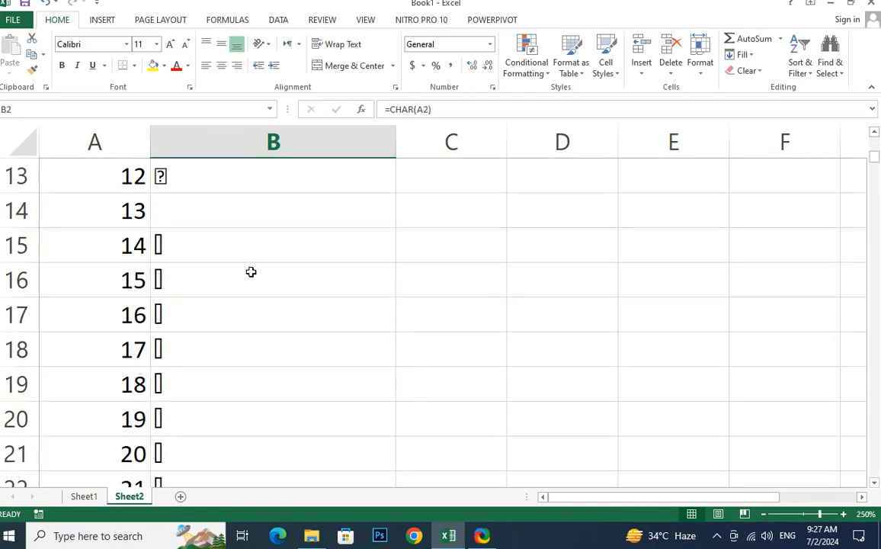
scroll(253, 309, "down", 8)
scroll(251, 309, "up", 2)
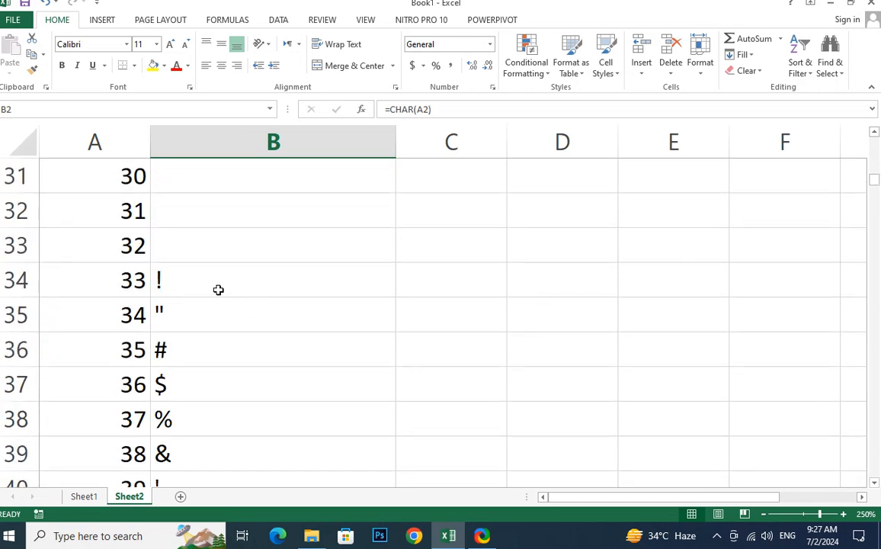
left_click(198, 245)
scroll(342, 279, "up", 6)
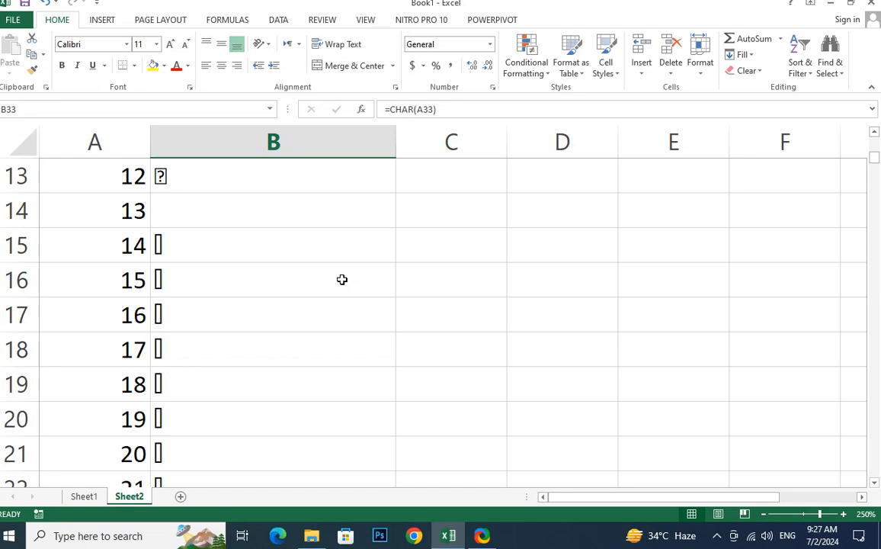
scroll(342, 279, "down", 6)
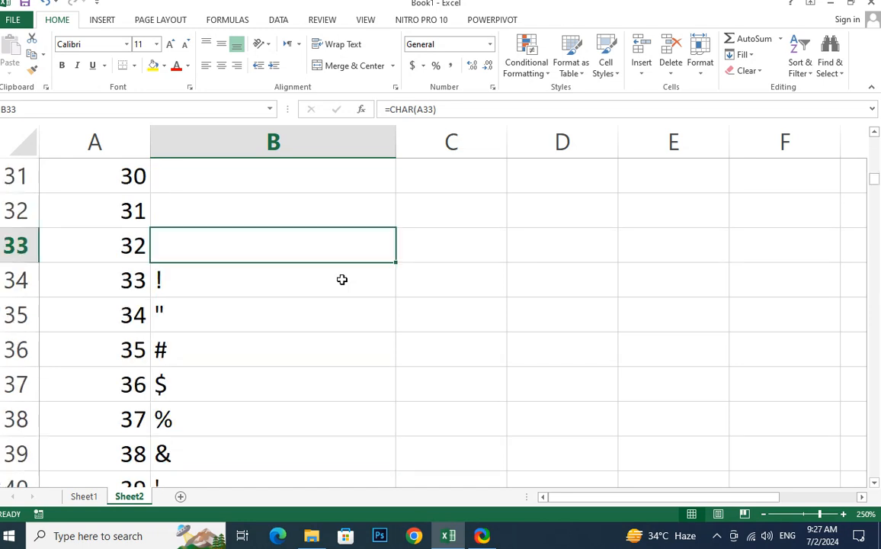
Step: Examine the symbols in column B for codes 33 to 37 one by one
left_click(122, 279)
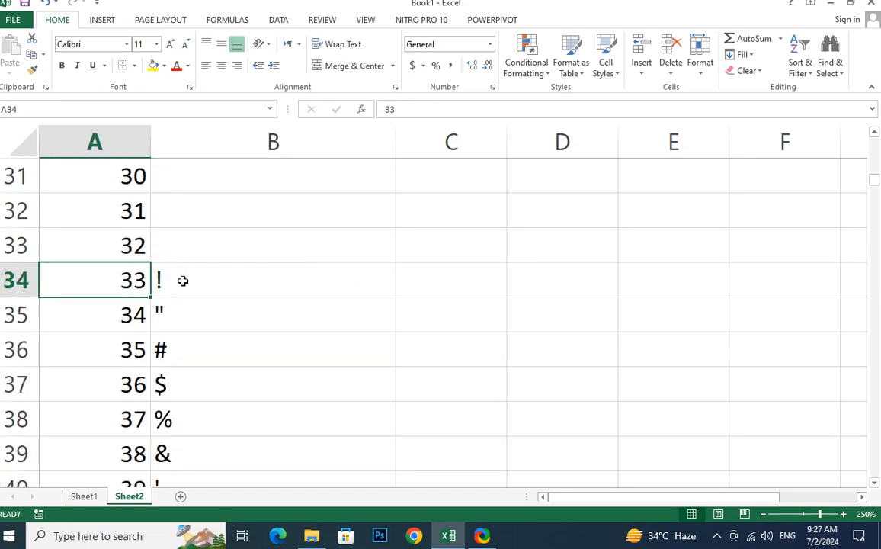
left_click(183, 280)
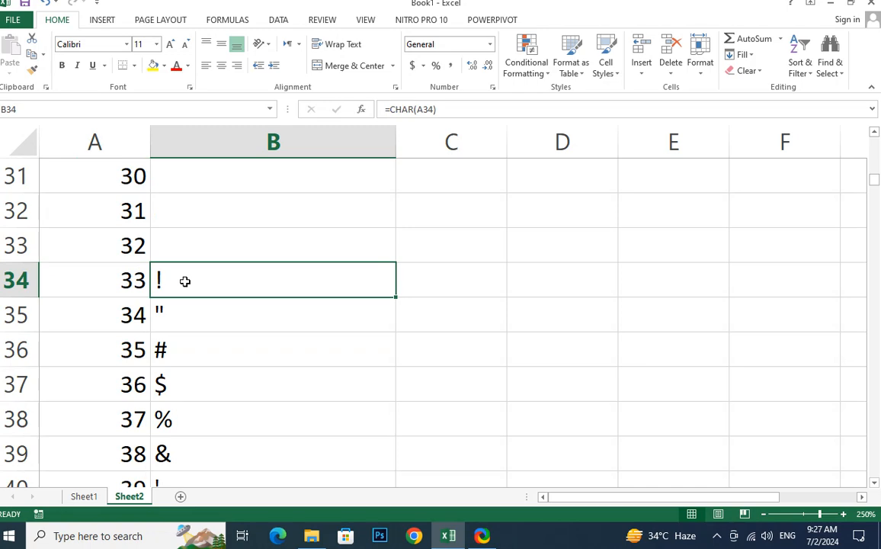
left_click(173, 306)
scroll(171, 305, "down", 1)
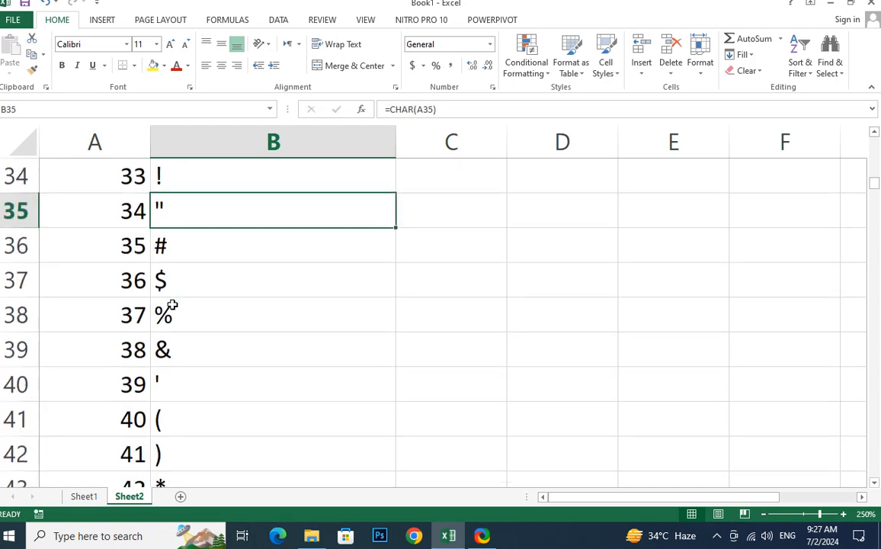
left_click(186, 244)
left_click(183, 287)
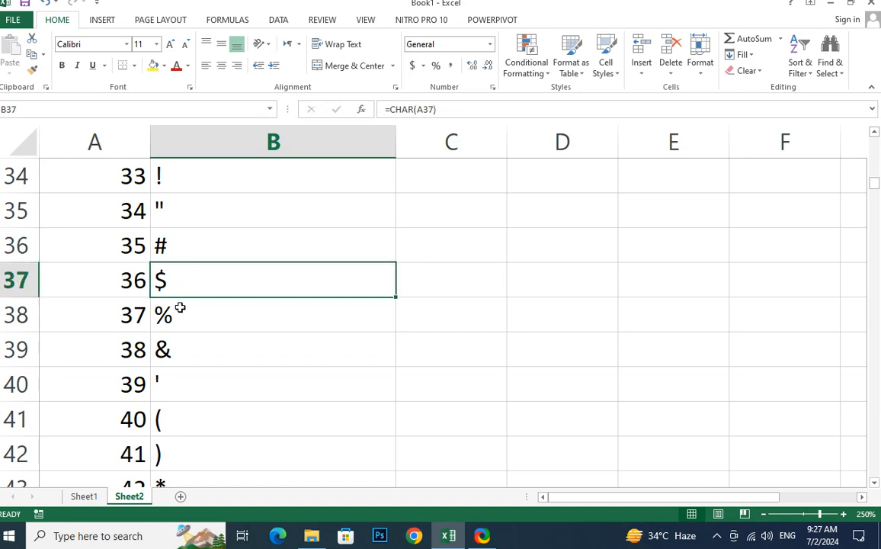
left_click(180, 307)
Step: Examine the characters for codes 64 and 65 and the uppercase letters that follow them
scroll(183, 307, "down", 8)
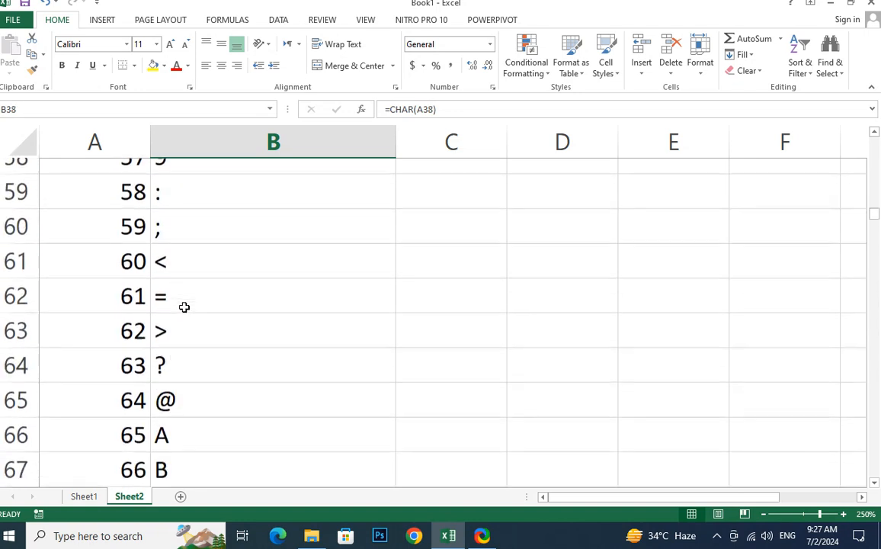
scroll(184, 307, "down", 2)
left_click(192, 217)
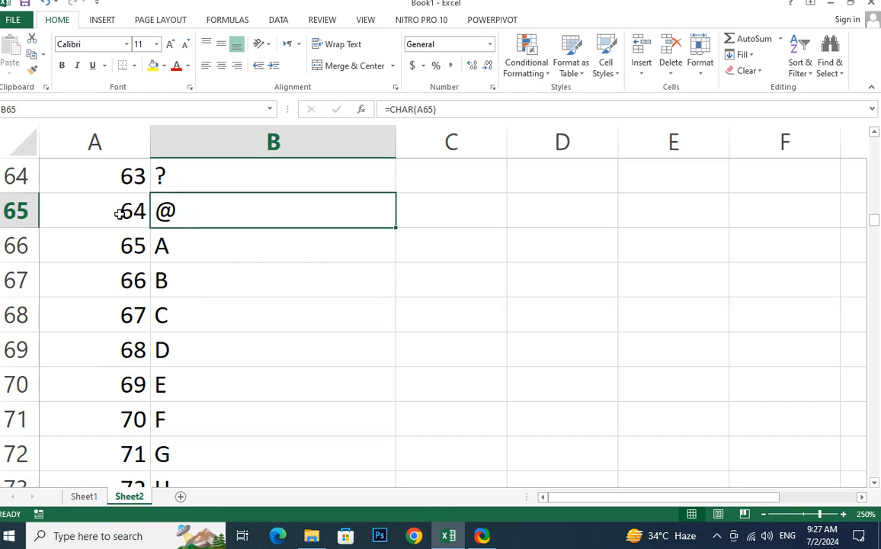
left_click(119, 250)
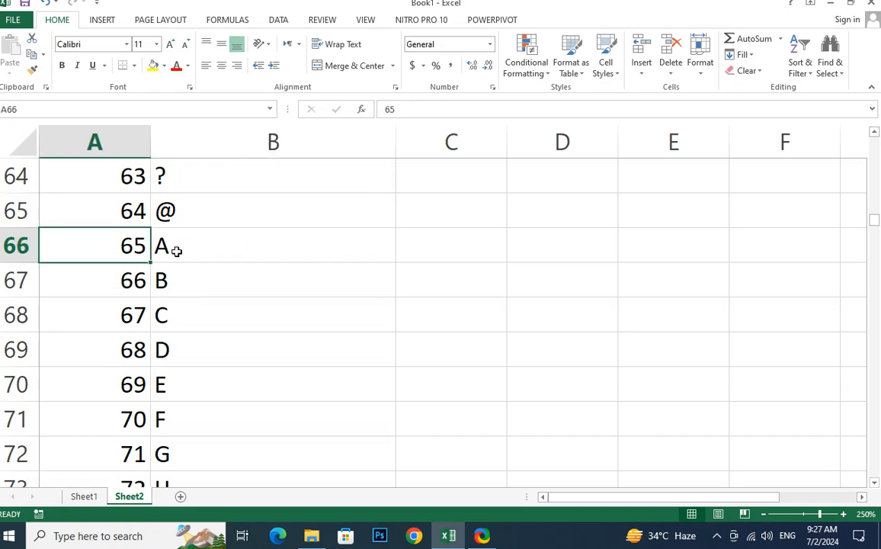
left_click(176, 251)
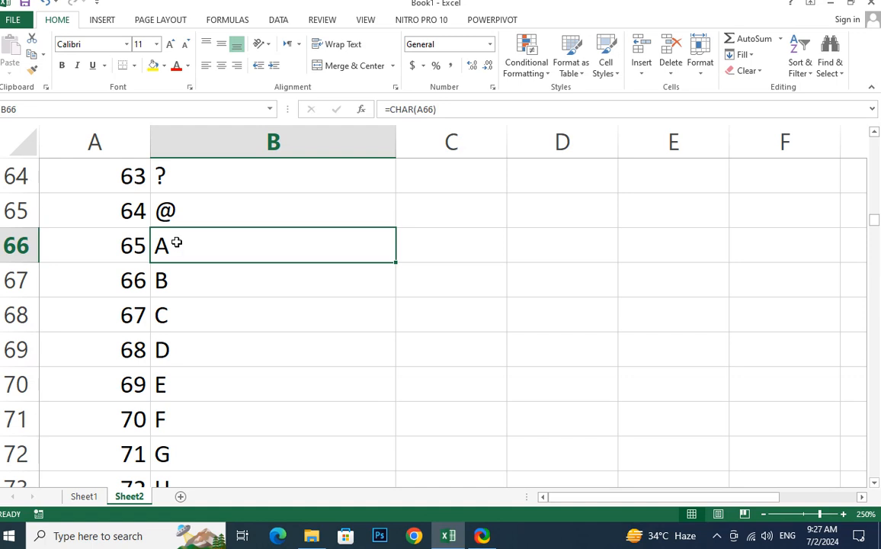
scroll(176, 243, "down", 6)
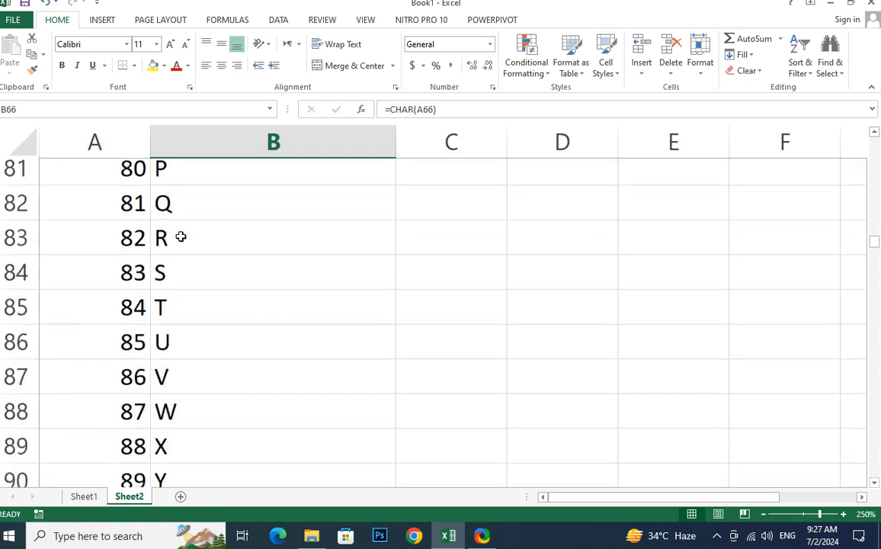
scroll(181, 237, "down", 3)
scroll(181, 237, "up", 1)
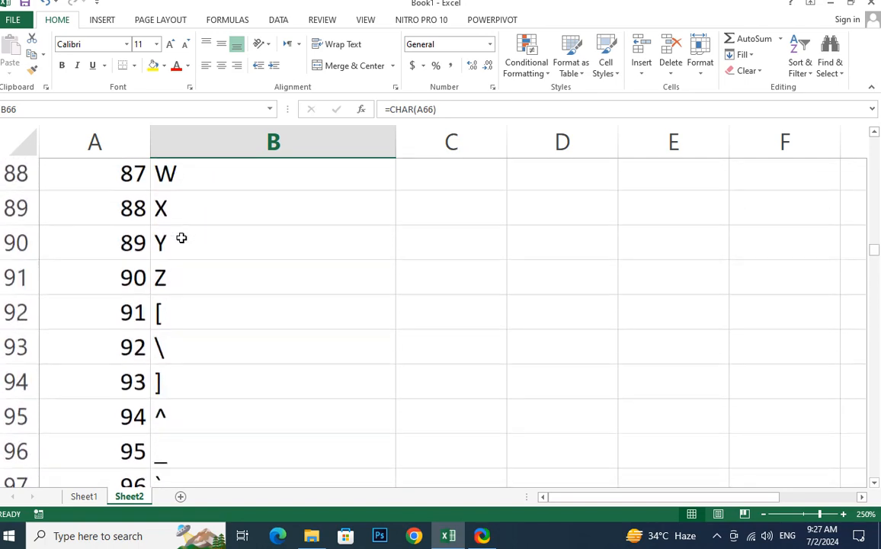
Step: Examine the characters for codes 90 to 97, from the last uppercase letter to the first lowercase letter
left_click(160, 288)
left_click(95, 308)
left_click(193, 314)
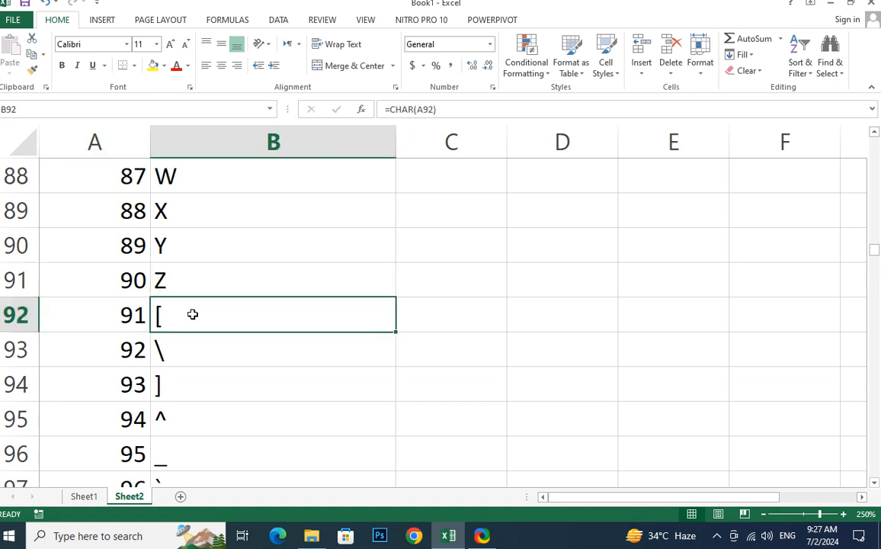
left_click(190, 354)
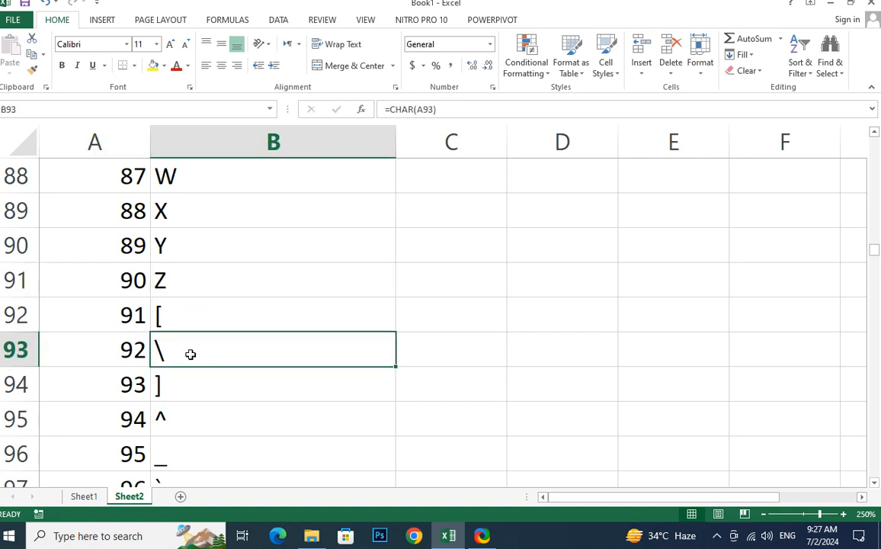
left_click(178, 395)
scroll(179, 396, "down", 1)
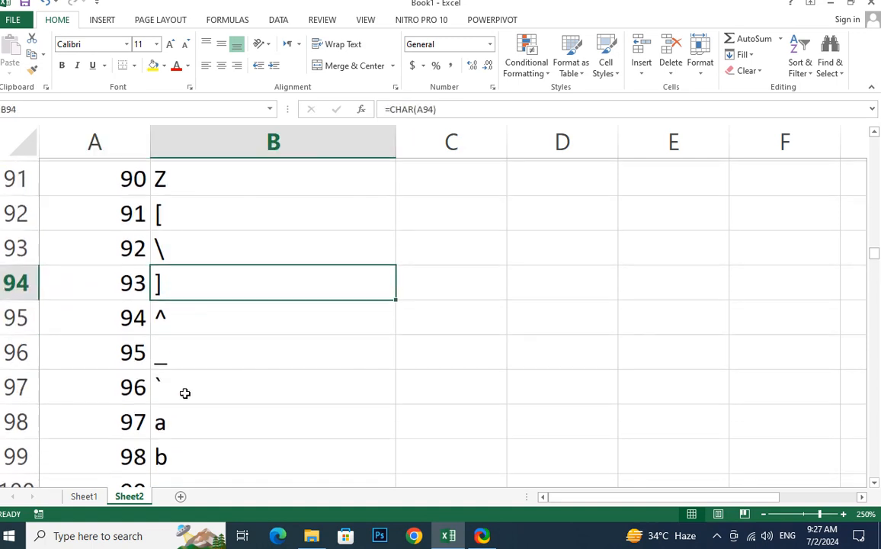
left_click(189, 316)
left_click(191, 347)
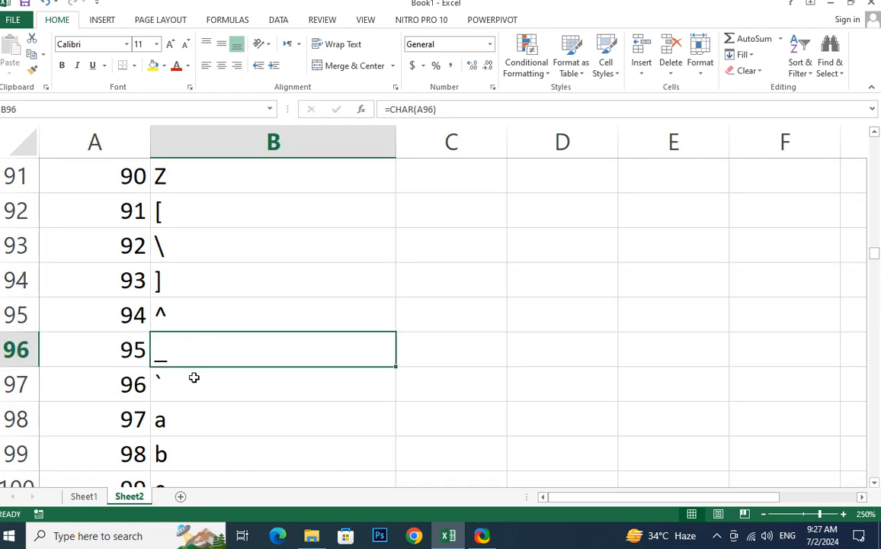
left_click(201, 384)
scroll(202, 384, "down", 1)
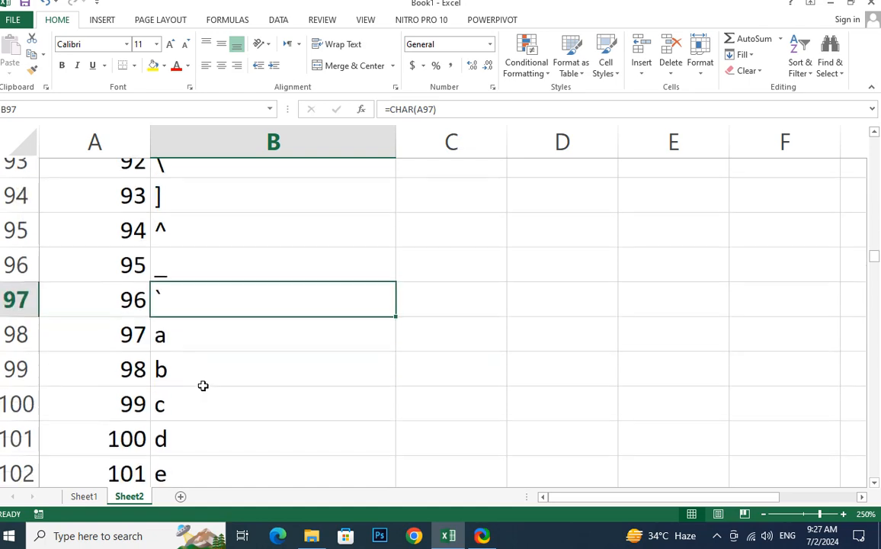
left_click(187, 324)
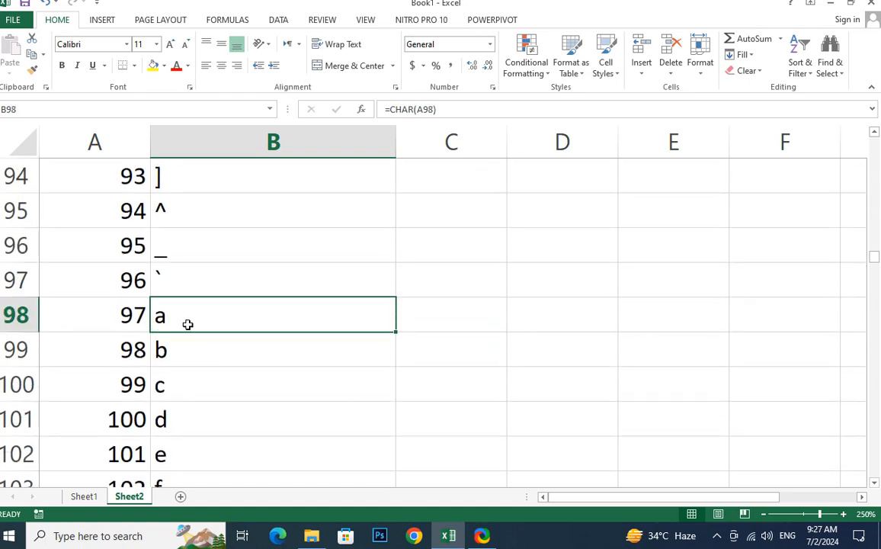
Step: Examine the column B characters that follow the lowercase letters, from code 123 through the extended symbols up to code 159
scroll(188, 324, "down", 10)
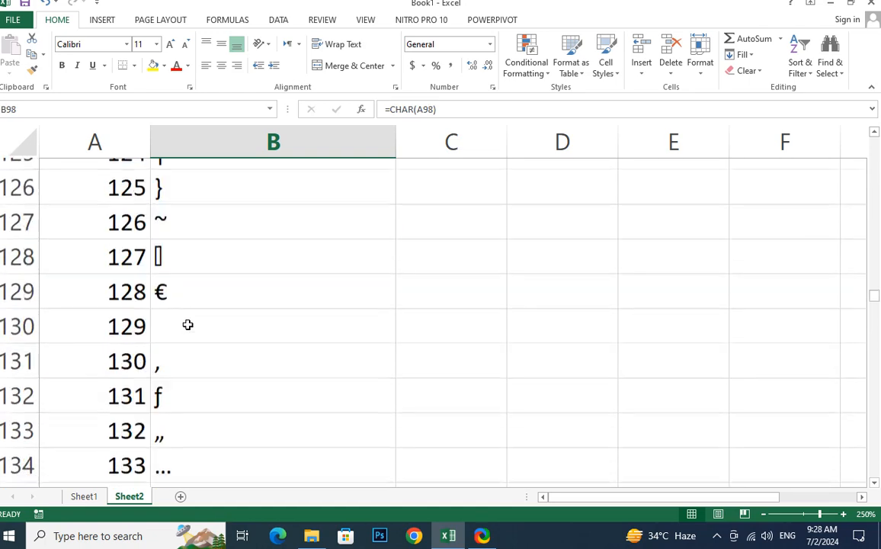
scroll(187, 324, "up", 1)
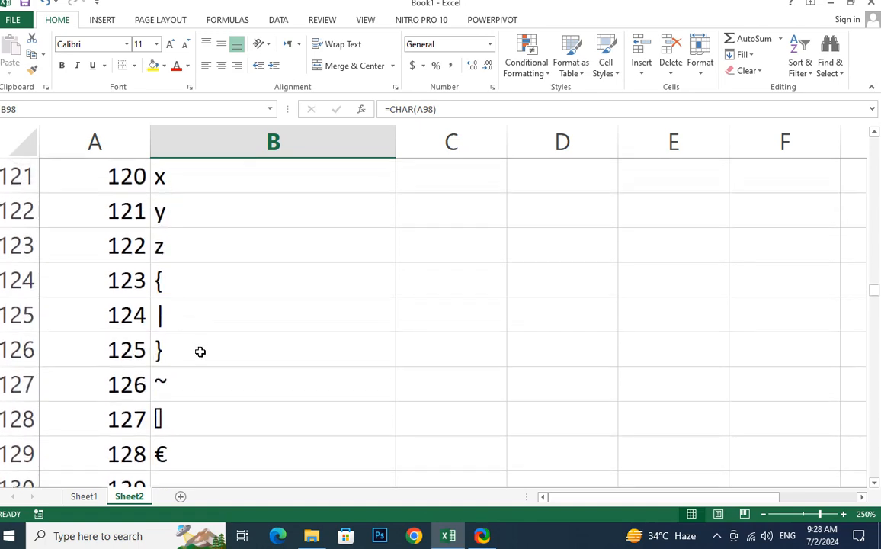
left_click(156, 256)
left_click(180, 281)
scroll(182, 282, "down", 4)
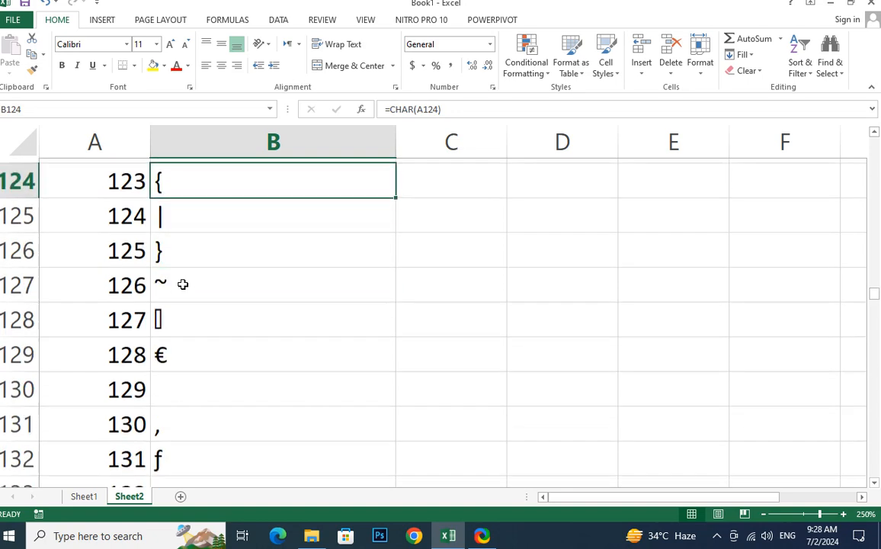
scroll(183, 284, "down", 7)
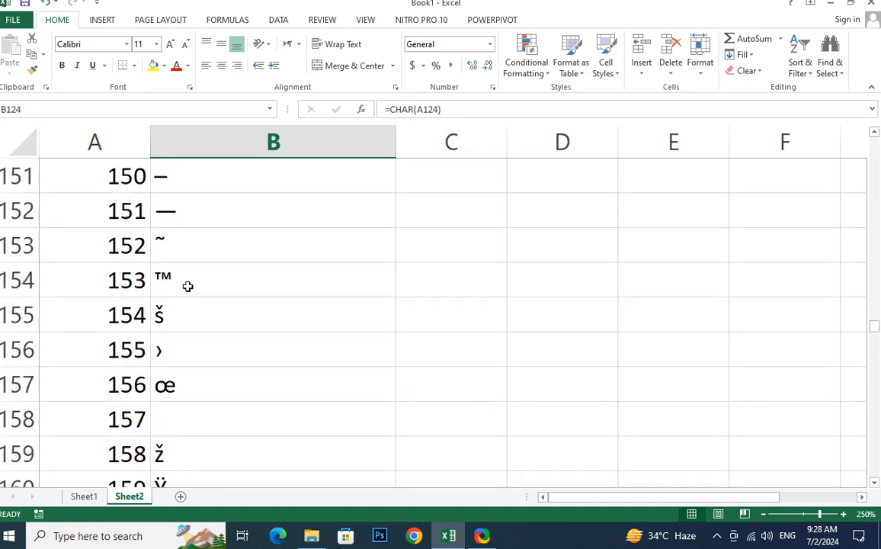
scroll(190, 294, "down", 3)
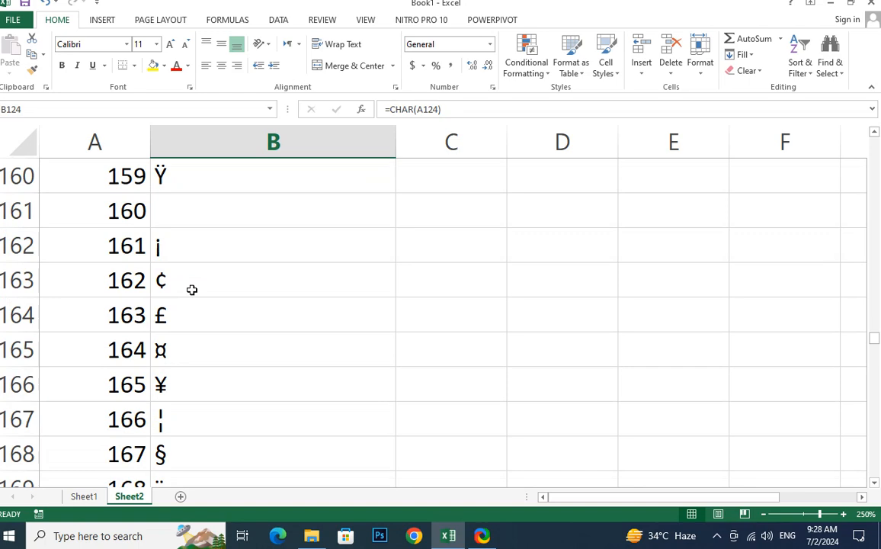
Step: Examine the currency symbols in column B for codes 162 to 165
left_click(169, 280)
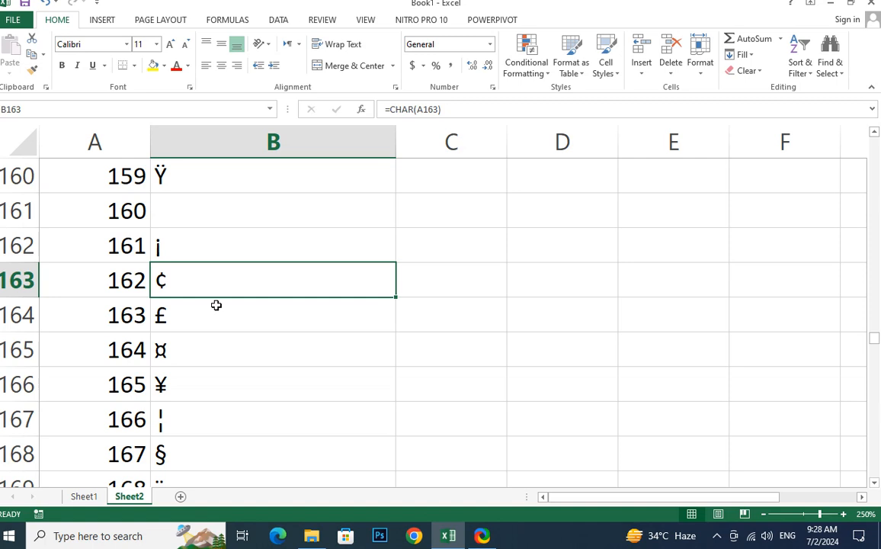
left_click(183, 350)
left_click(201, 317)
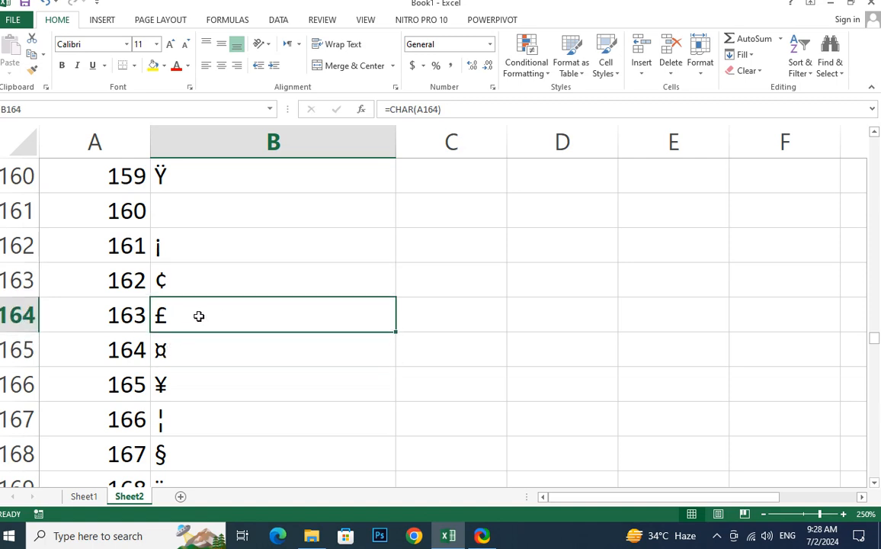
left_click(181, 281)
left_click(186, 353)
left_click(180, 384)
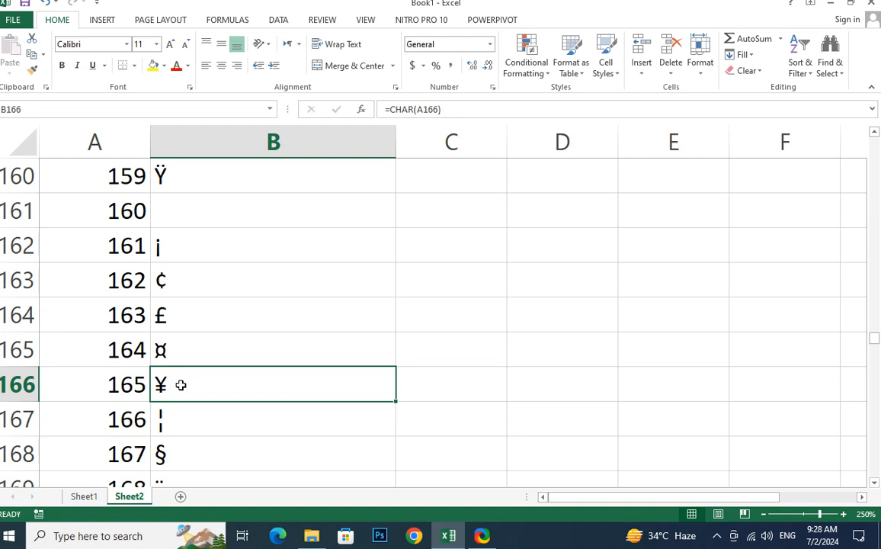
Step: Examine the column B symbols for codes 166 to 177, checking codes 174 to 177 one by one
scroll(180, 385, "down", 1)
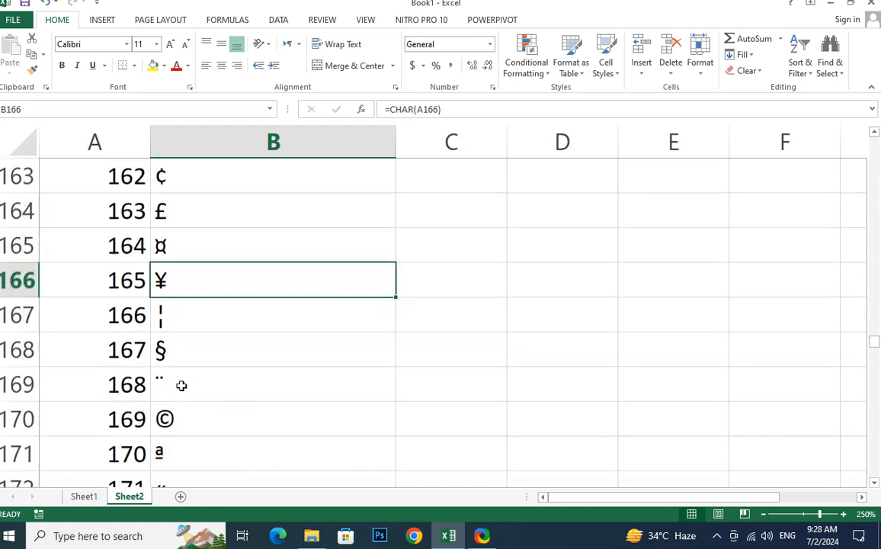
scroll(180, 384, "down", 3)
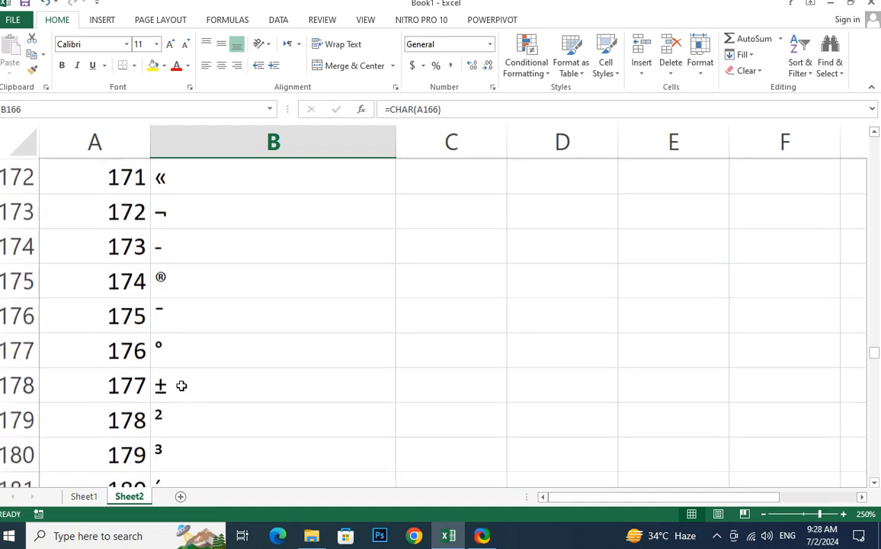
left_click(203, 287)
key("Down")
key("Down")
key("Down")
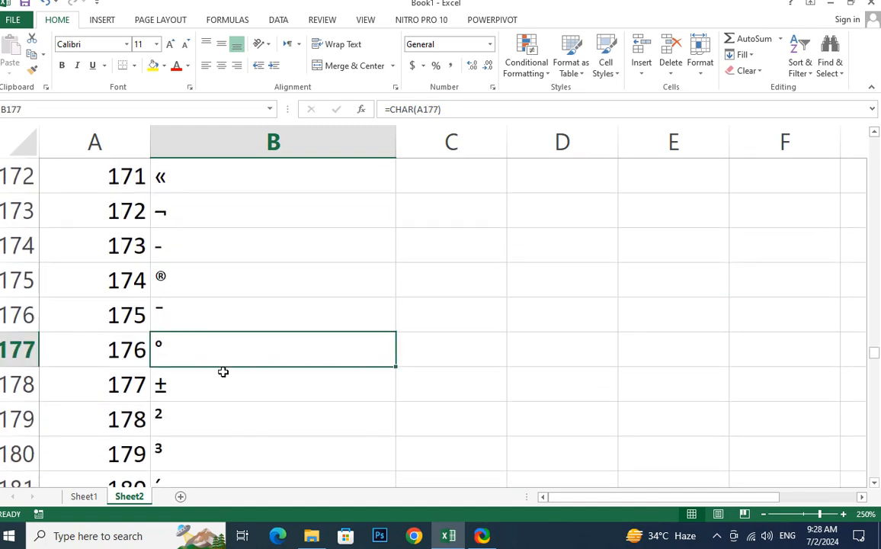
scroll(219, 392, "down", 2)
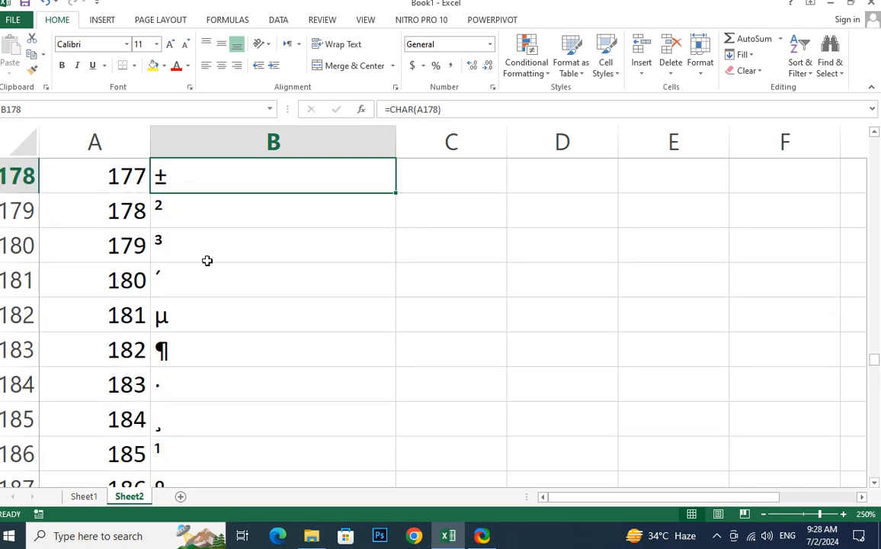
Step: Examine the remaining extended characters in column B up to the last valid code, 255
scroll(206, 387, "down", 4)
scroll(207, 387, "down", 10)
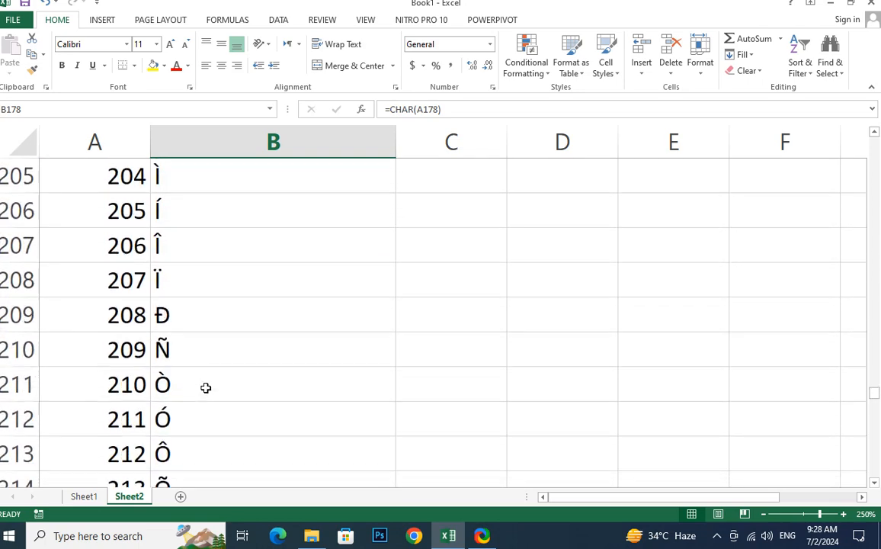
scroll(204, 387, "down", 7)
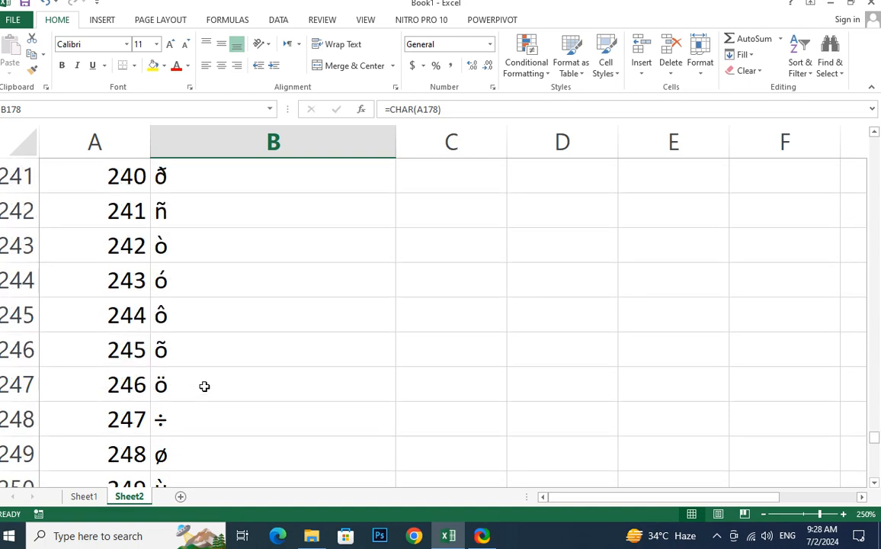
scroll(190, 328, "down", 1)
scroll(190, 329, "down", 4)
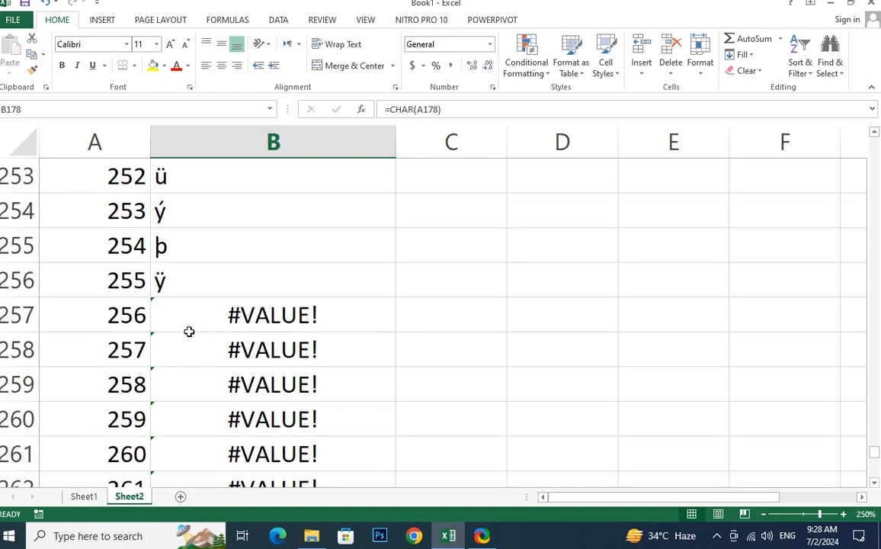
left_click(126, 280)
left_click(186, 280)
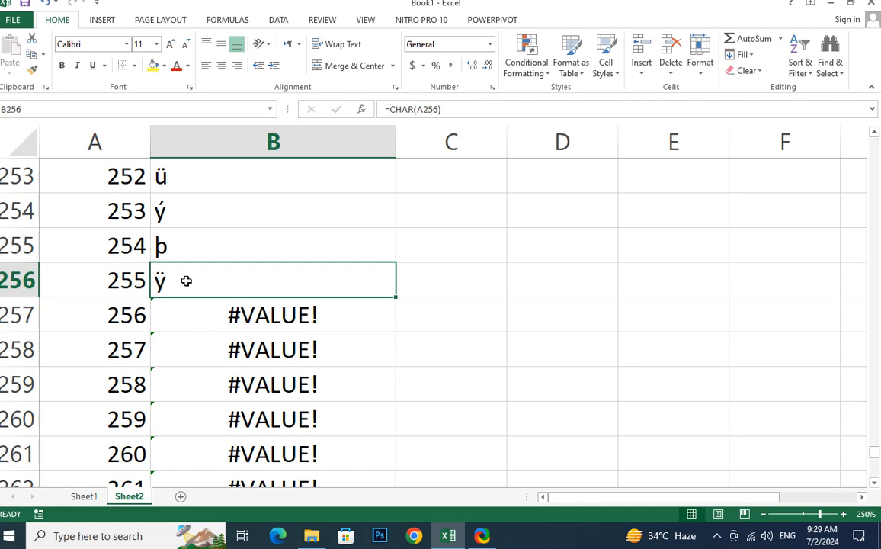
Step: Calculate the size of the 16-bit code range with the formula =2^16 in cell C255
left_click(478, 257)
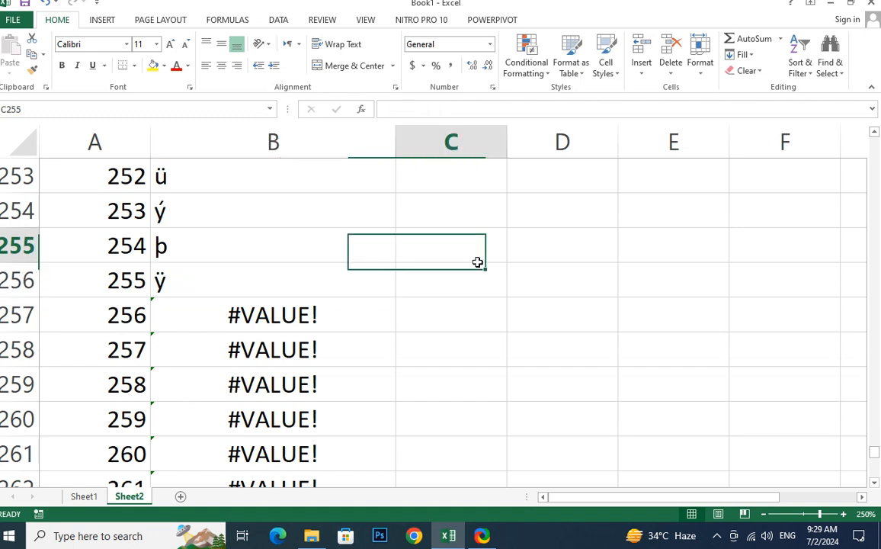
double_click(497, 259)
type("=")
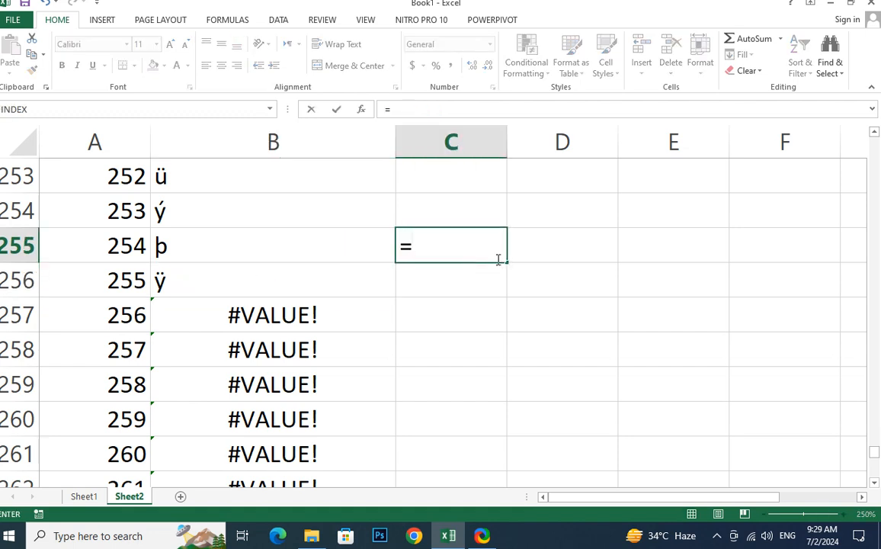
type("2^")
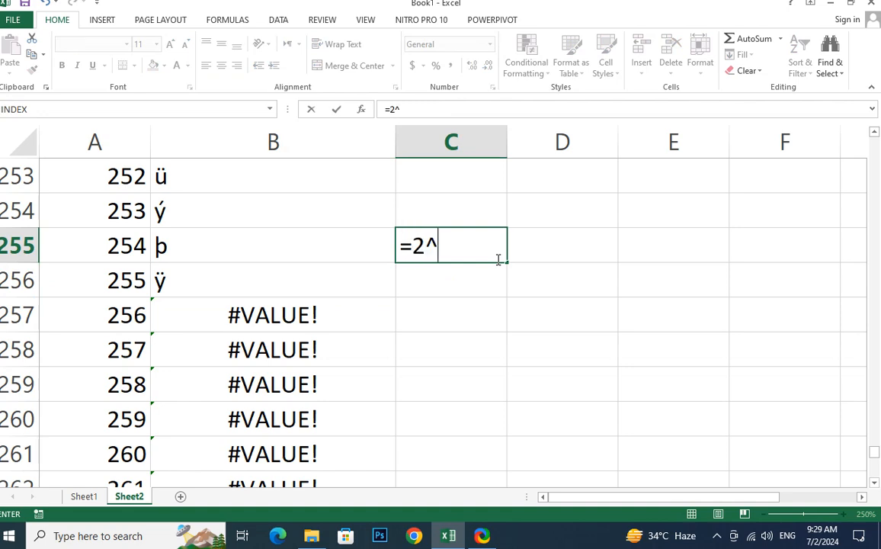
type("16")
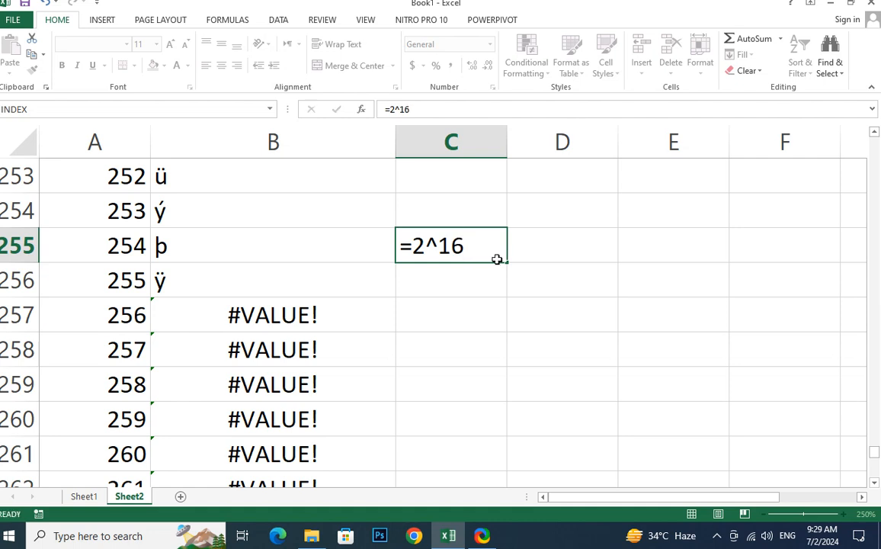
key("Return")
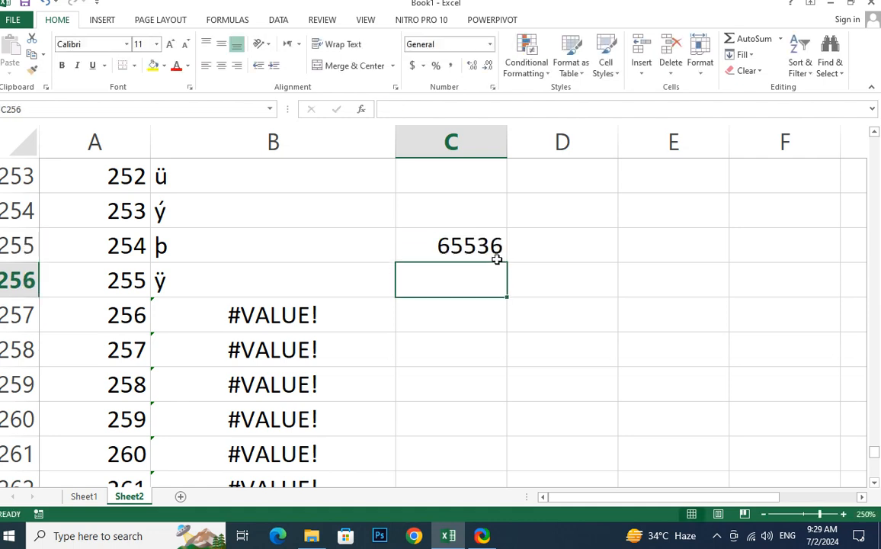
left_click(483, 243)
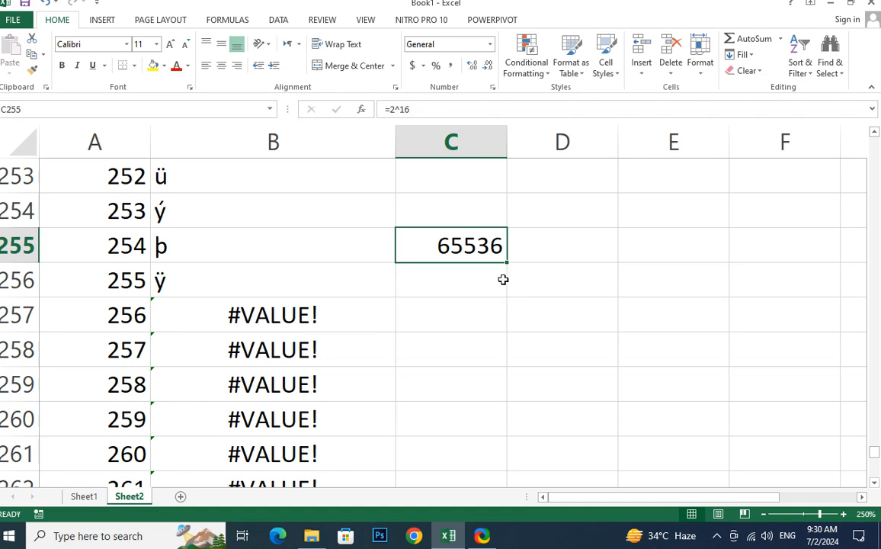
Step: Enter the formula =UNICHAR(A2) in cell C2, below the UNICODE heading
scroll(503, 277, "up", 13)
scroll(502, 277, "up", 6)
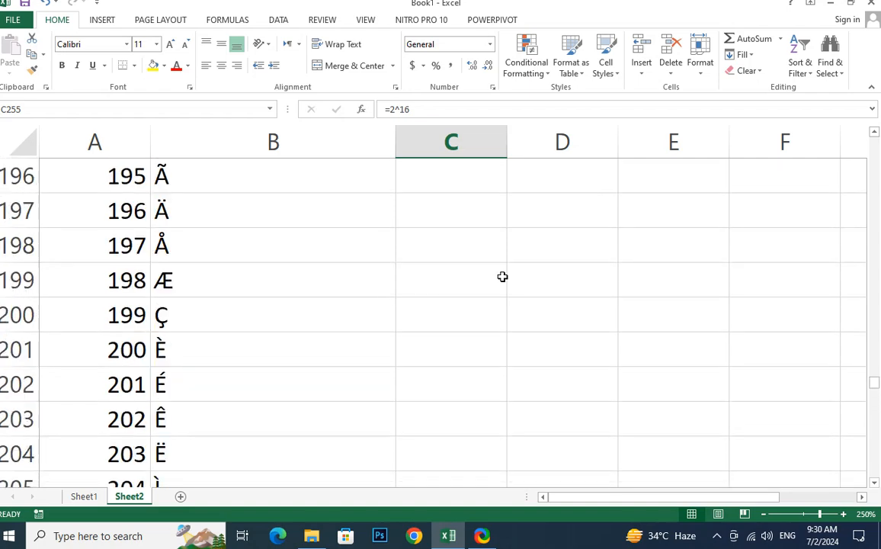
left_click_drag(874, 381, 874, 137)
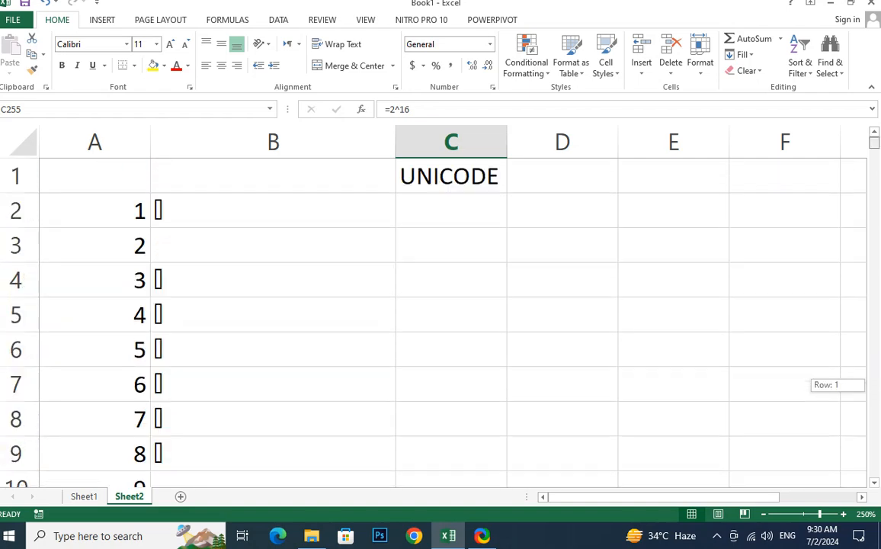
left_click(441, 198)
left_click(456, 169)
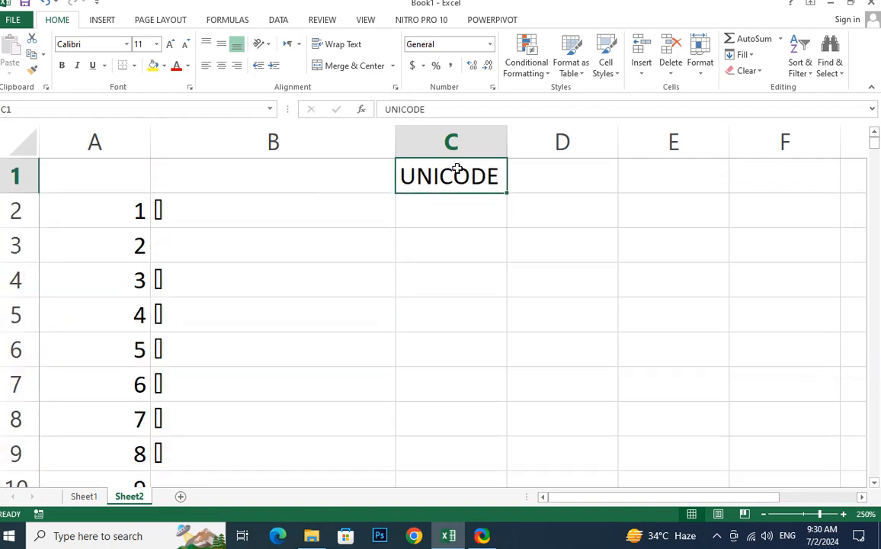
left_click(439, 207)
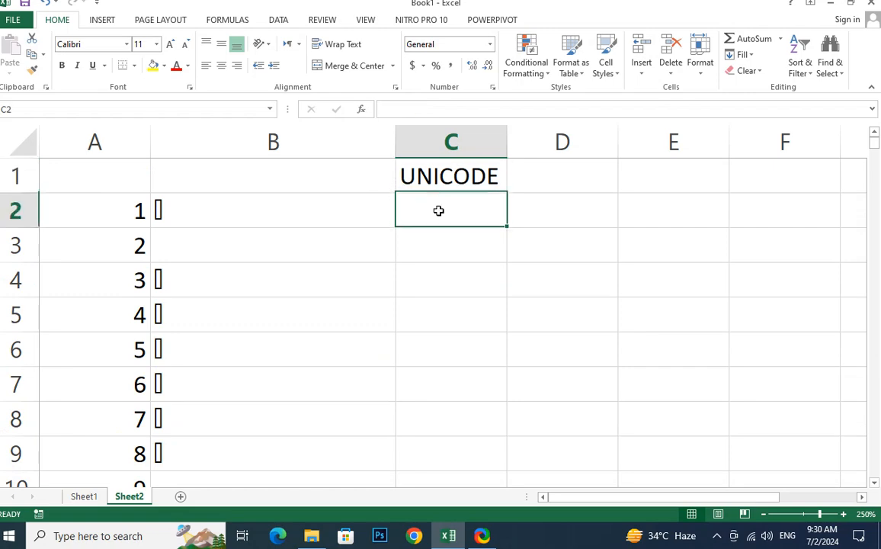
type("=")
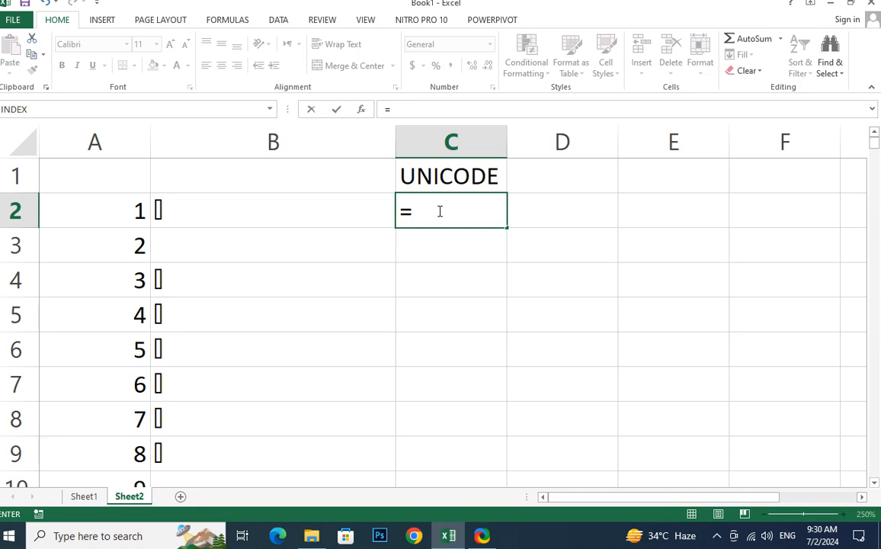
type("un")
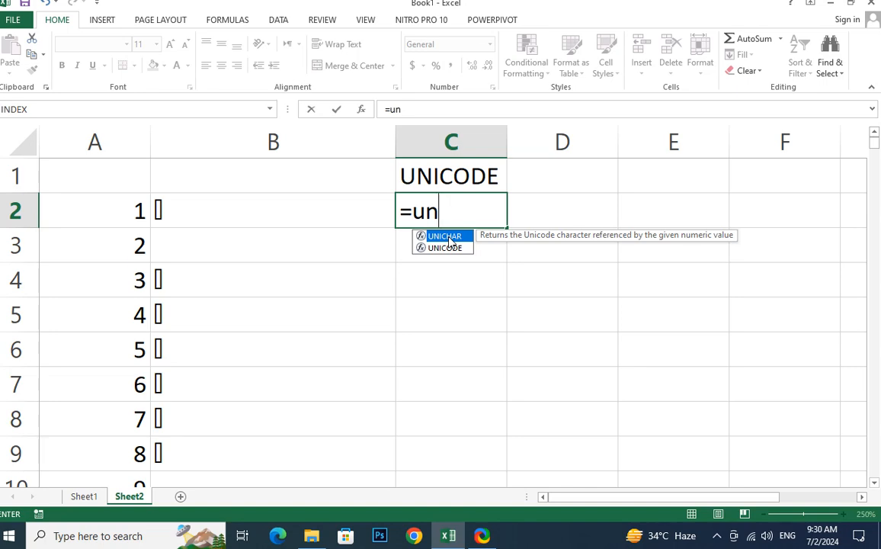
double_click(450, 236)
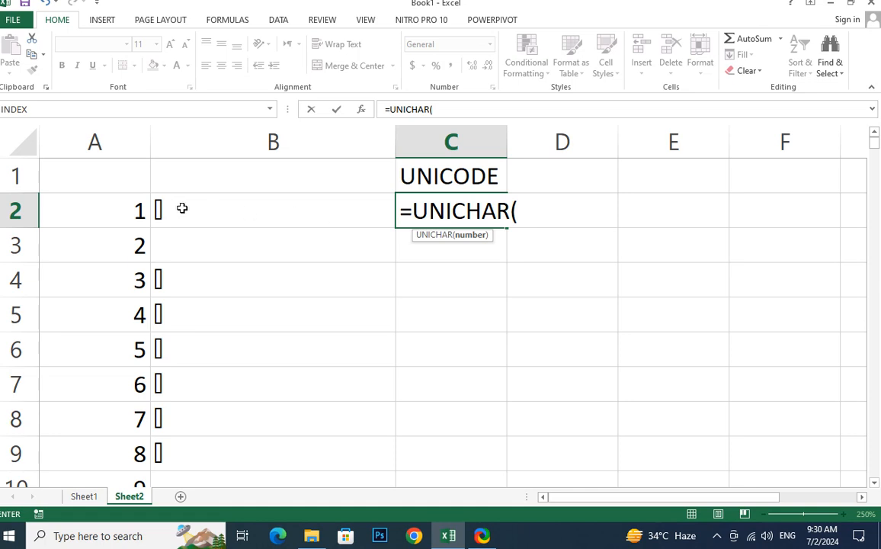
left_click(111, 208)
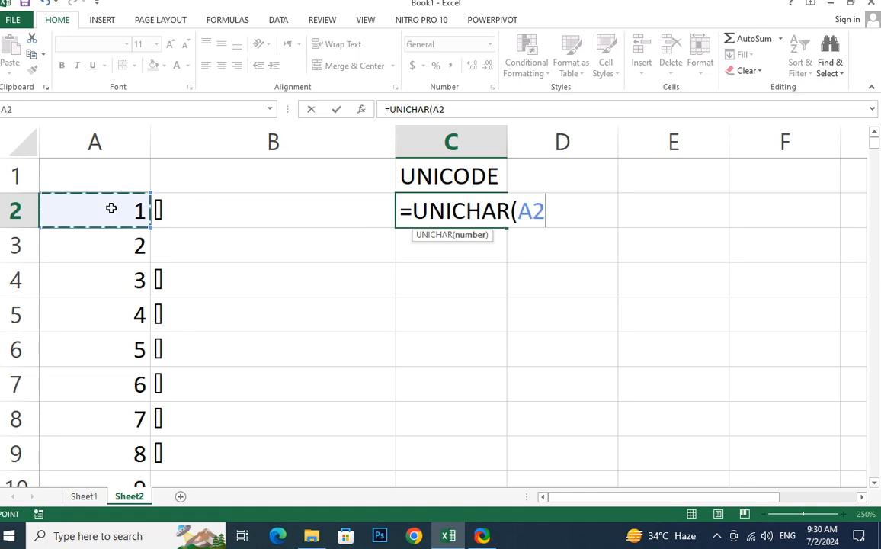
type(")")
key("Return")
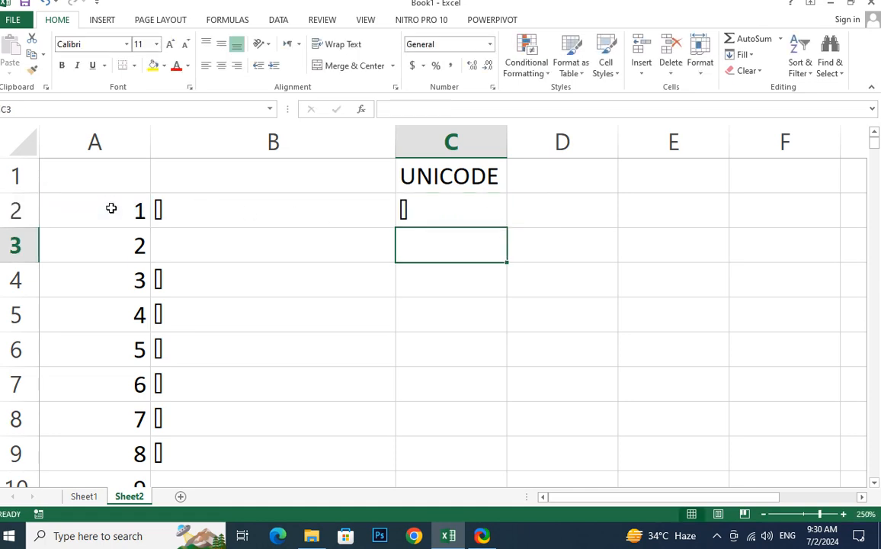
Step: Fill the UNICHAR formula from C2 down column C to row 269
left_click(477, 219)
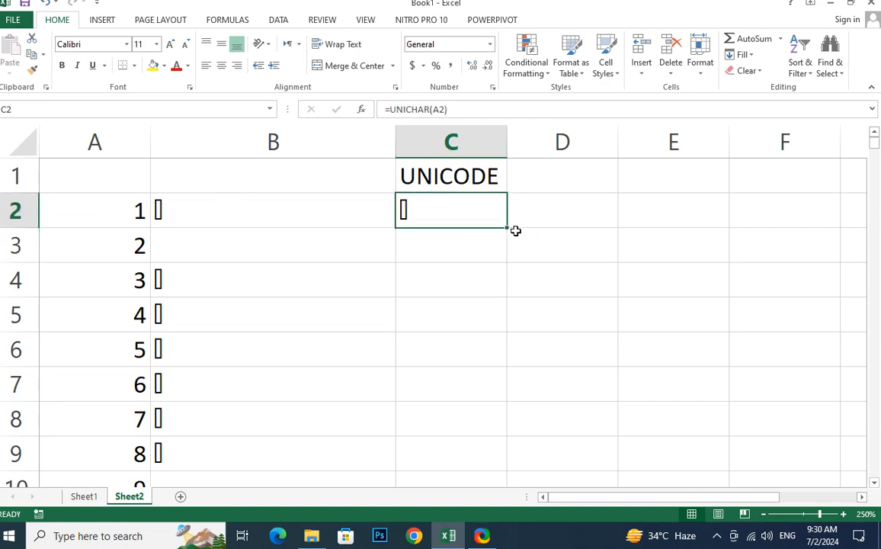
left_click_drag(506, 229, 506, 433)
scroll(383, 320, "down", 2)
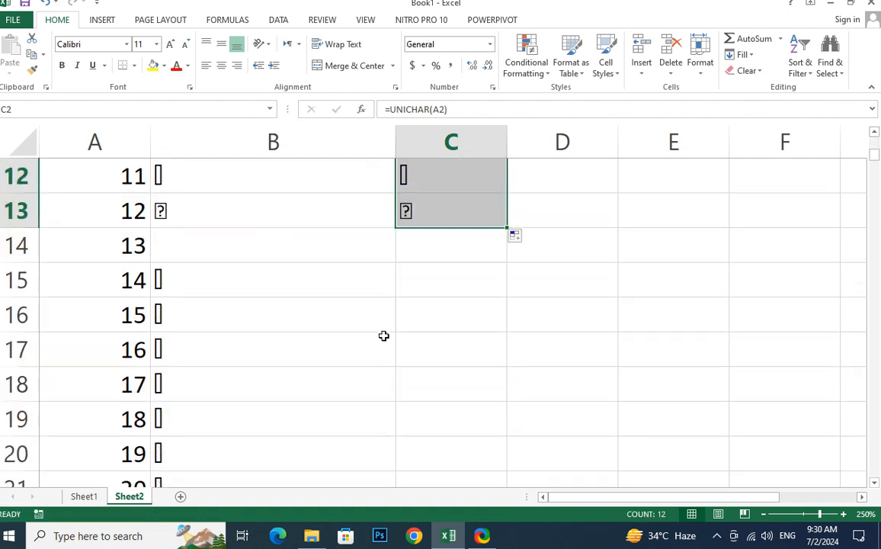
left_click_drag(507, 229, 505, 438)
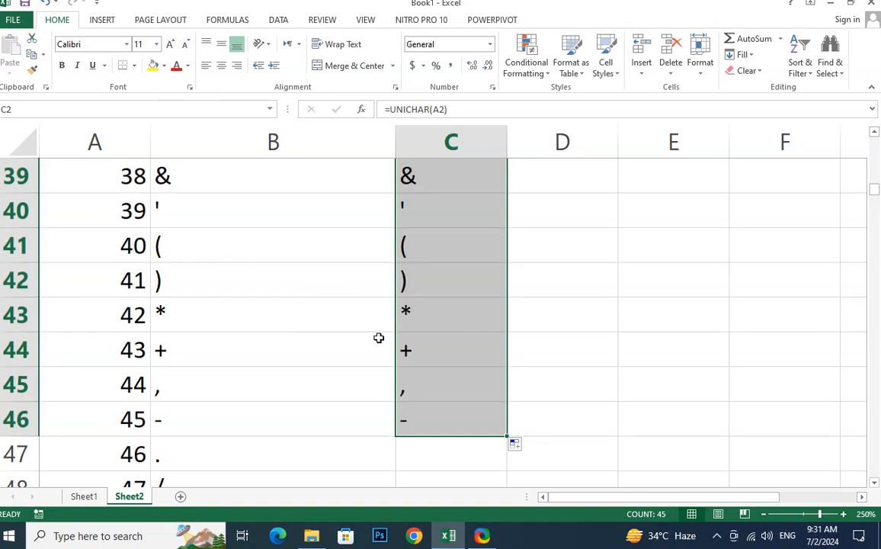
left_click_drag(508, 437, 515, 410)
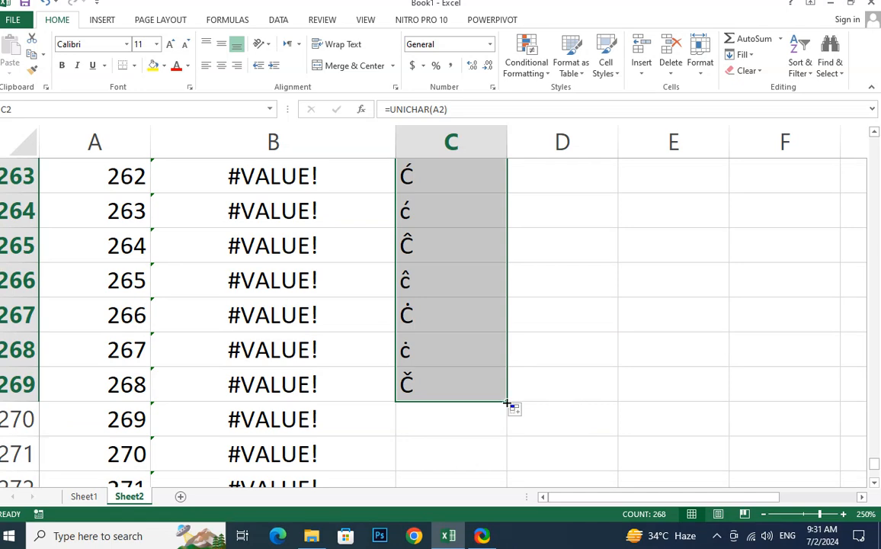
Step: Extend the number series in column A and the UNICHAR formulas in column C down to row 2283
left_click_drag(507, 402, 500, 478)
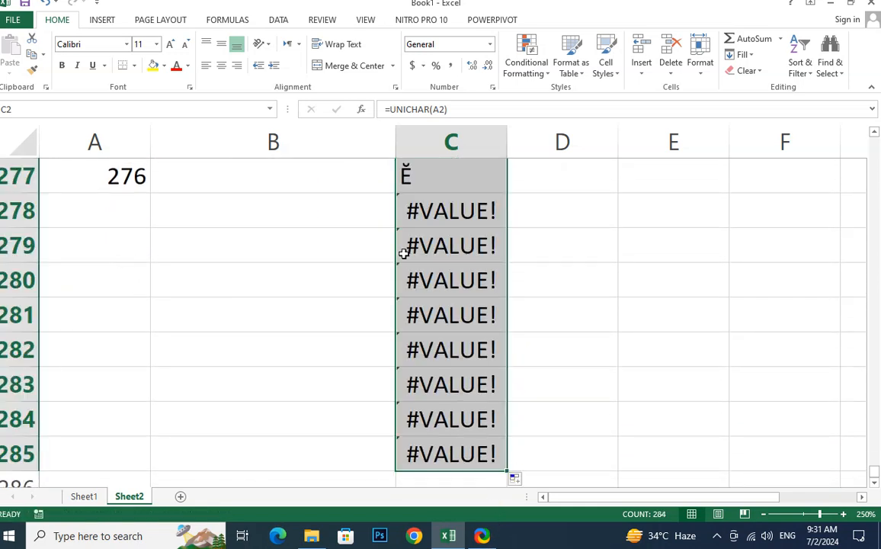
scroll(121, 168, "up", 1)
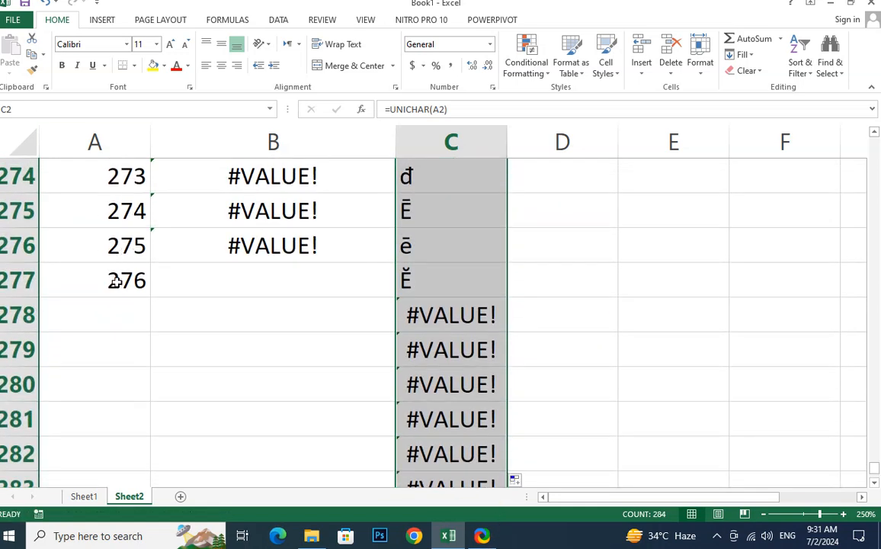
left_click_drag(114, 281, 501, 390)
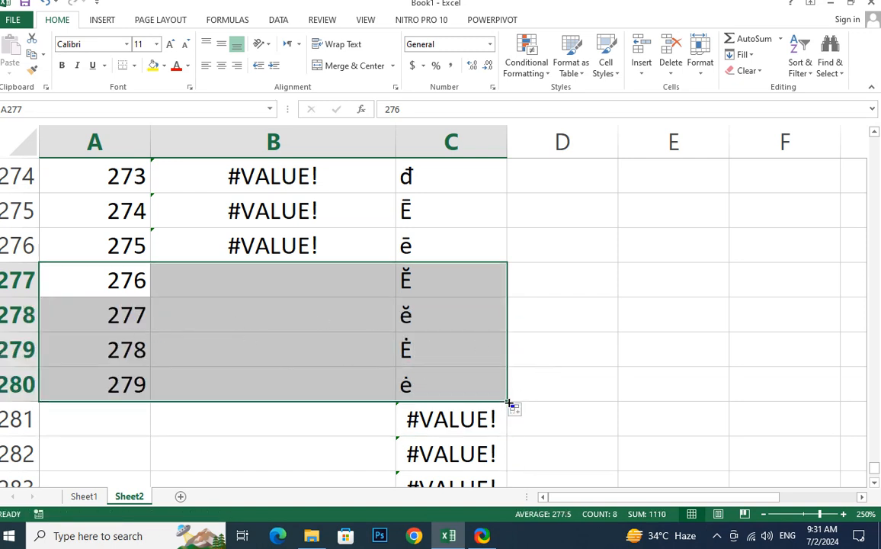
mouse_move(508, 402)
left_mouse_down()
mouse_move(517, 403)
mouse_move(508, 396)
left_mouse_up()
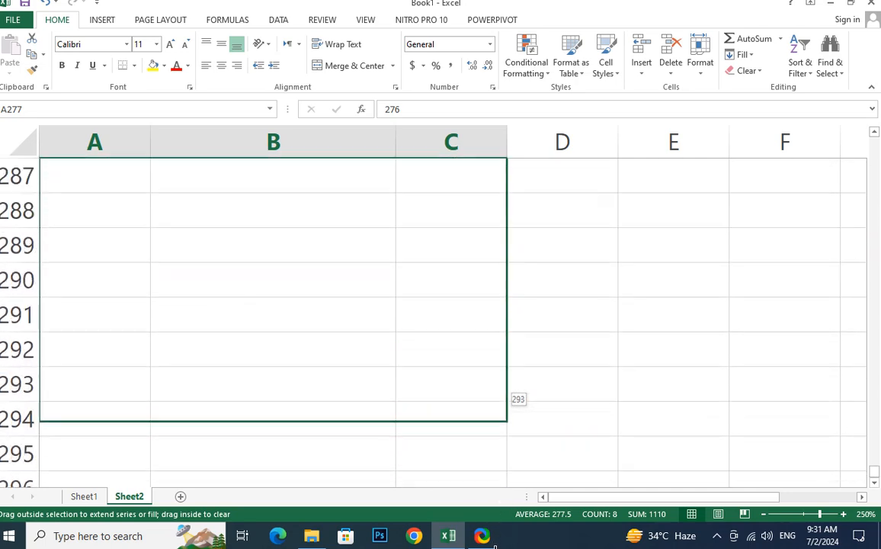
mouse_move(495, 544)
left_mouse_down()
mouse_move(484, 359)
mouse_move(561, 399)
left_mouse_up()
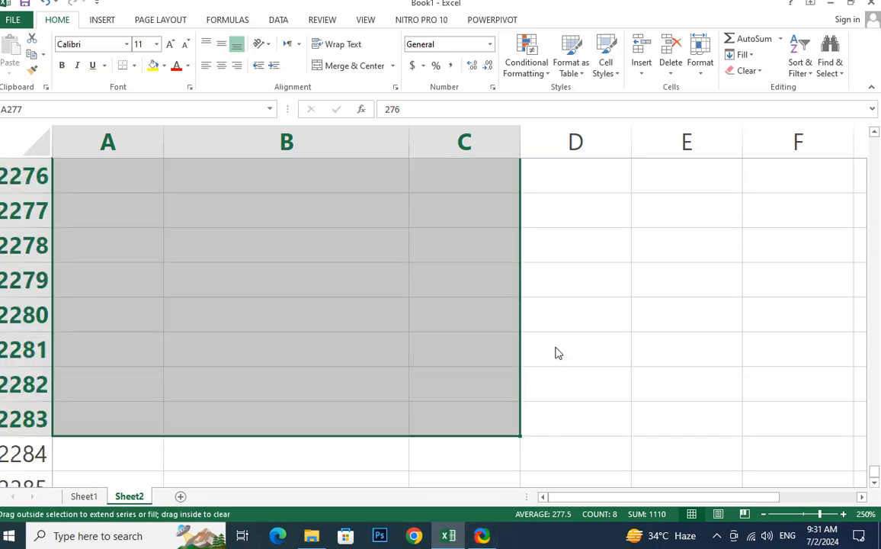
Step: Examine the UNICHAR characters at the end of column C, from code 2282 back to about code 2215
scroll(623, 341, "up", 11)
left_click(623, 340)
scroll(630, 275, "down", 5)
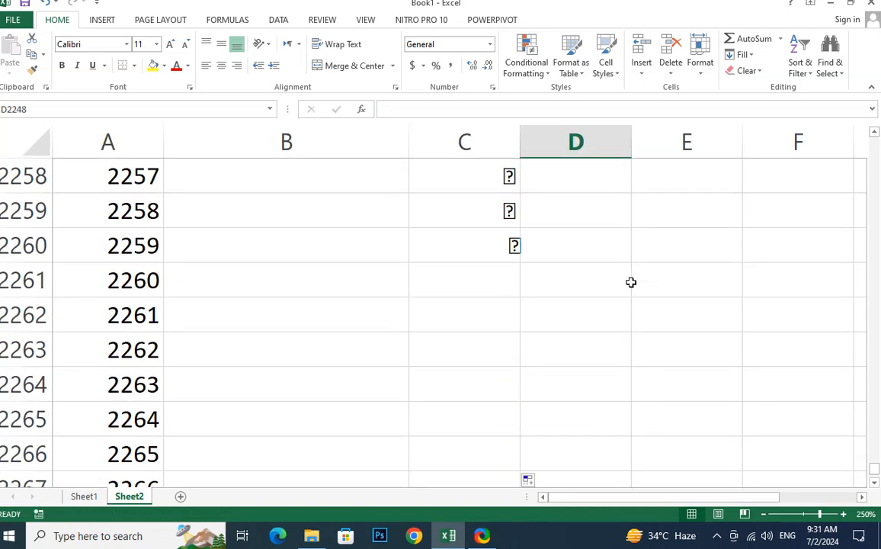
scroll(630, 282, "down", 6)
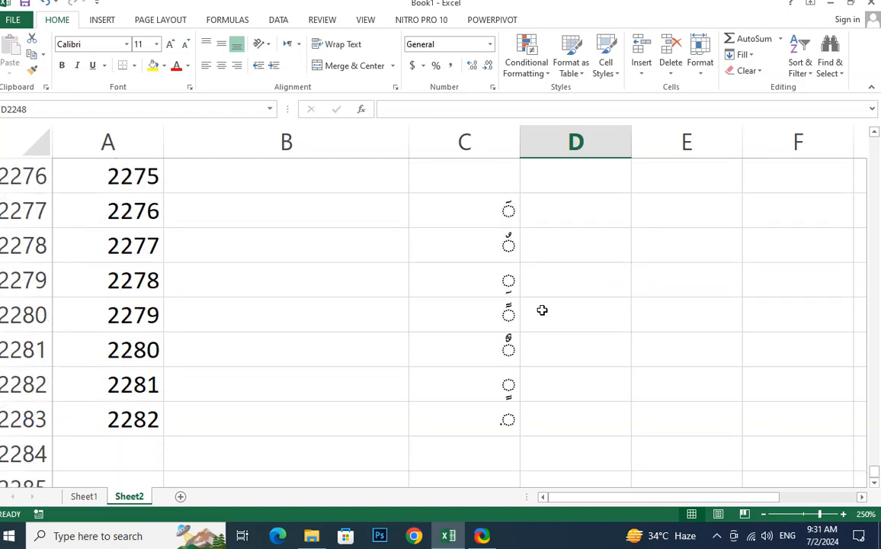
scroll(413, 330, "up", 19)
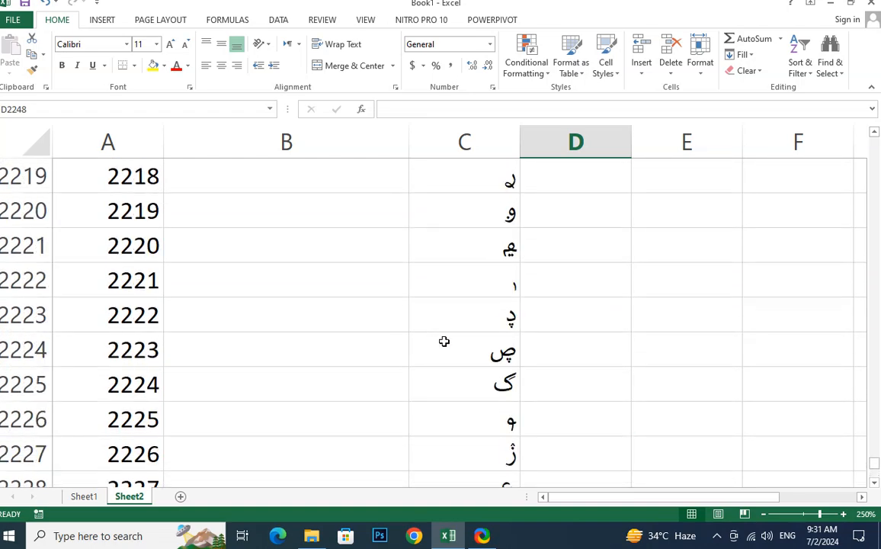
scroll(491, 358, "up", 1)
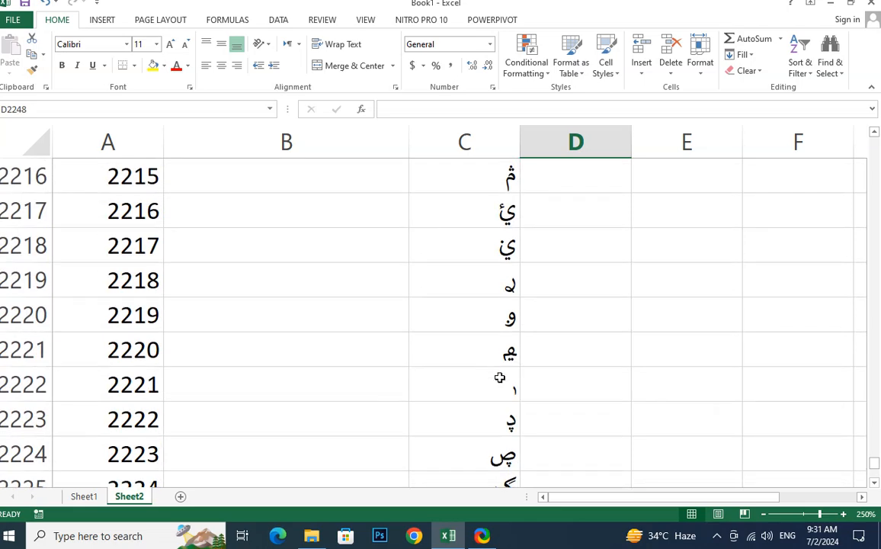
scroll(509, 356, "down", 2)
left_click(451, 243)
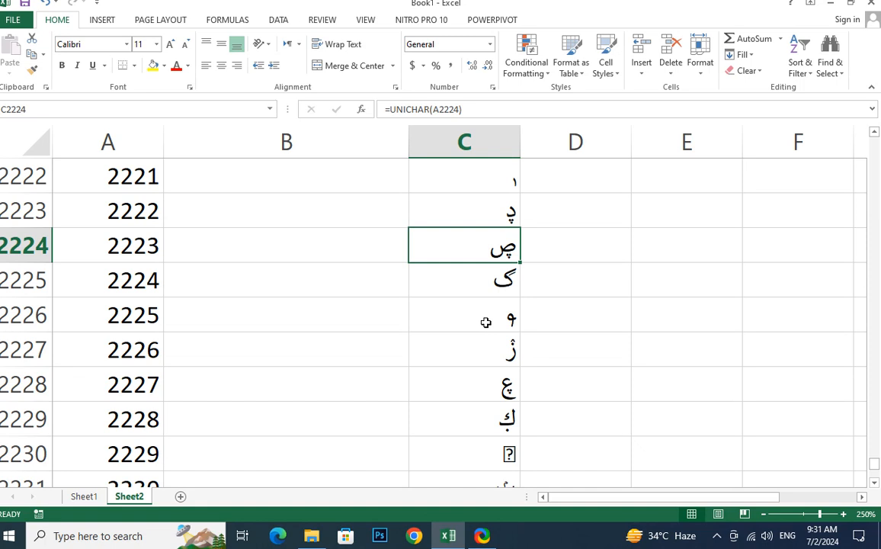
left_click(488, 216)
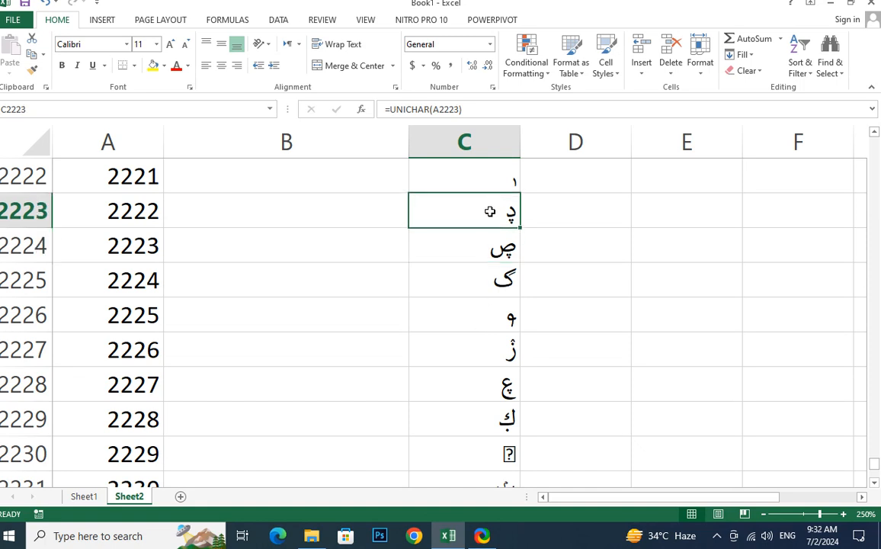
Step: Examine the UNICHAR characters in column C for the codes from about 2200 back to 1755
scroll(489, 212, "up", 16)
scroll(489, 211, "up", 6)
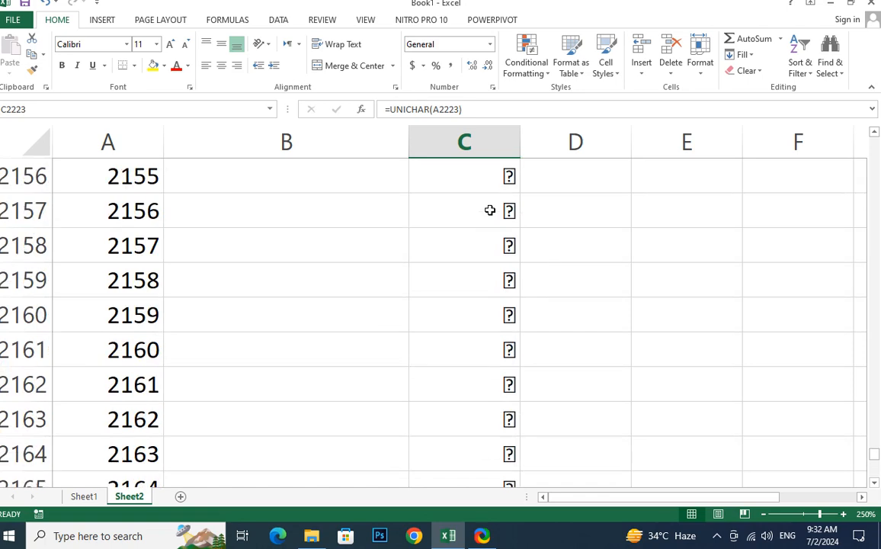
scroll(488, 293, "up", 20)
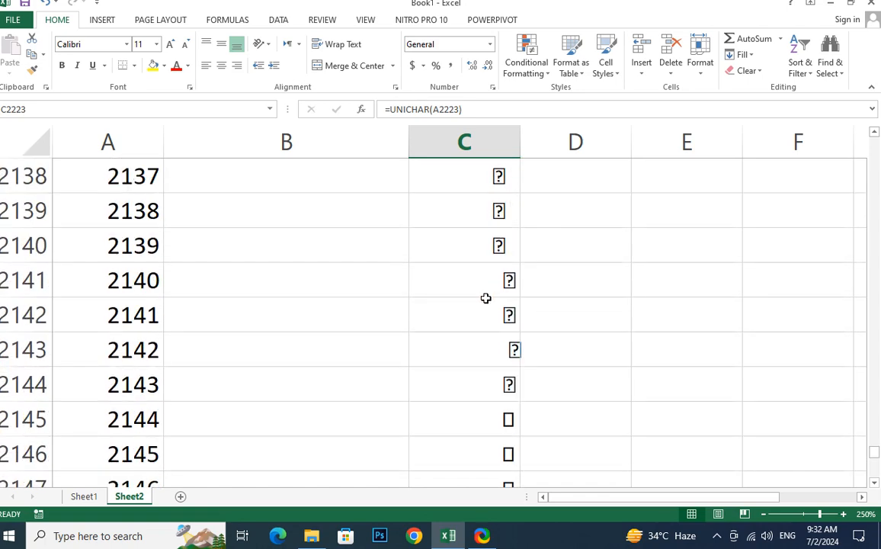
scroll(485, 298, "up", 4)
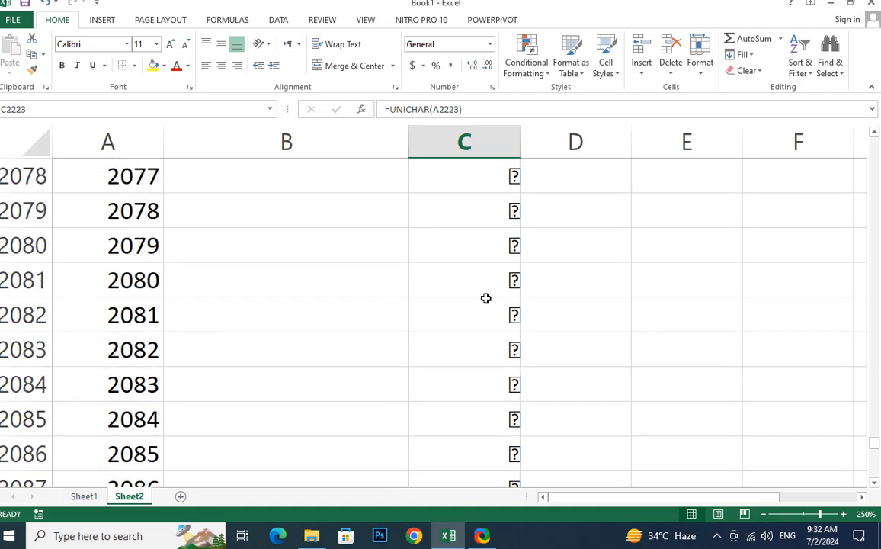
left_click_drag(873, 445, 876, 410)
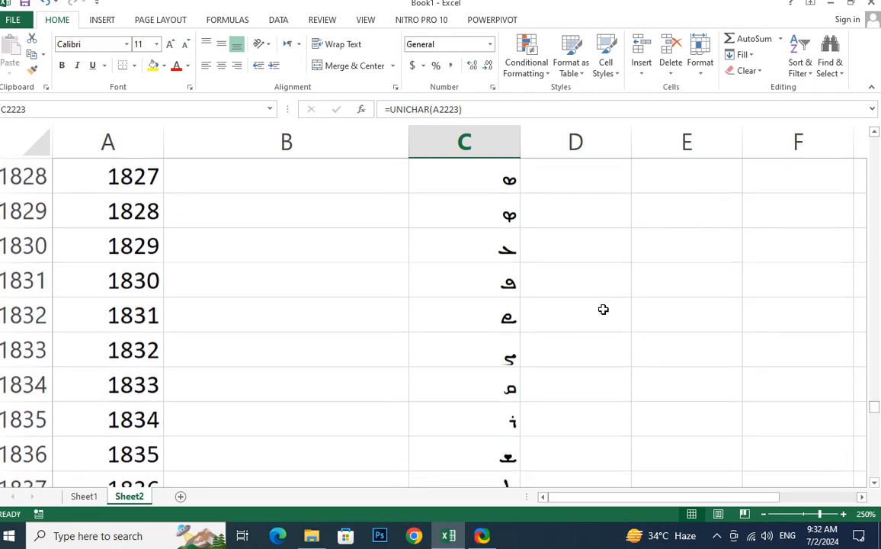
scroll(509, 312, "up", 15)
scroll(515, 315, "up", 5)
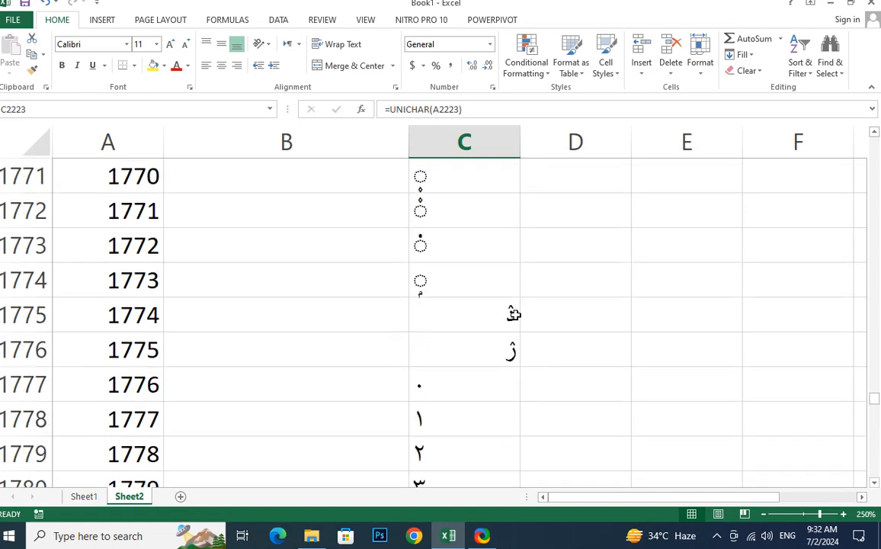
scroll(491, 342, "down", 6)
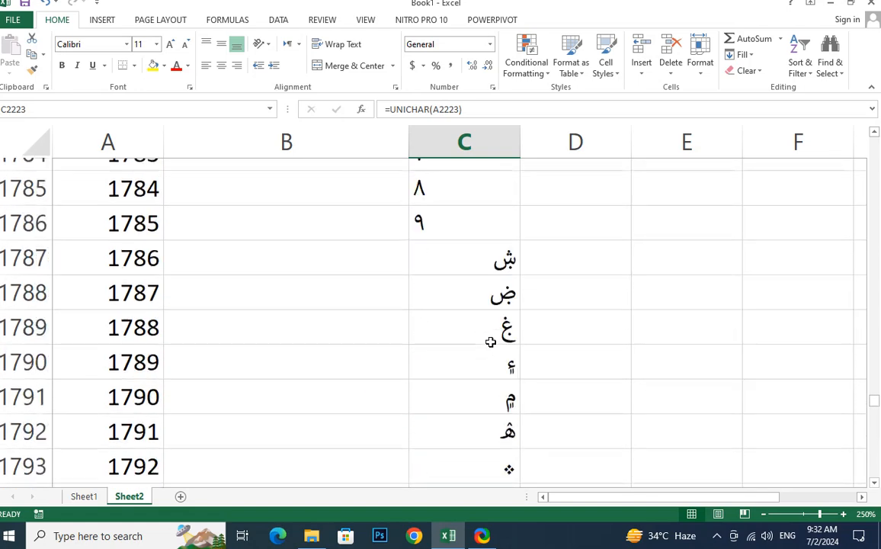
scroll(438, 270, "up", 2)
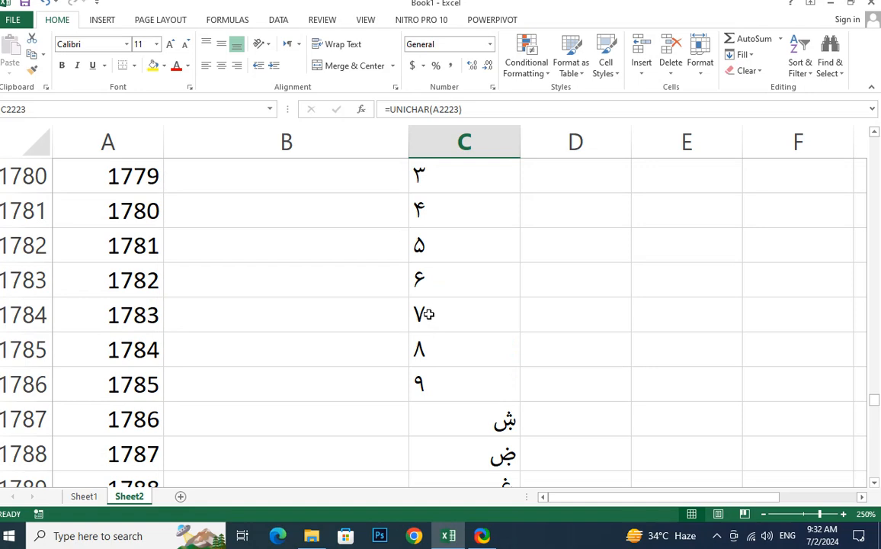
scroll(429, 314, "up", 8)
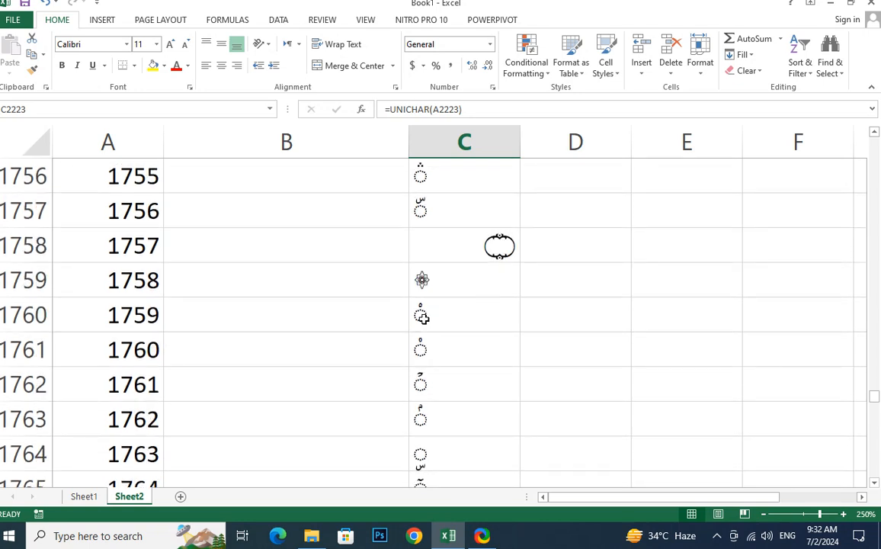
scroll(421, 317, "down", 2)
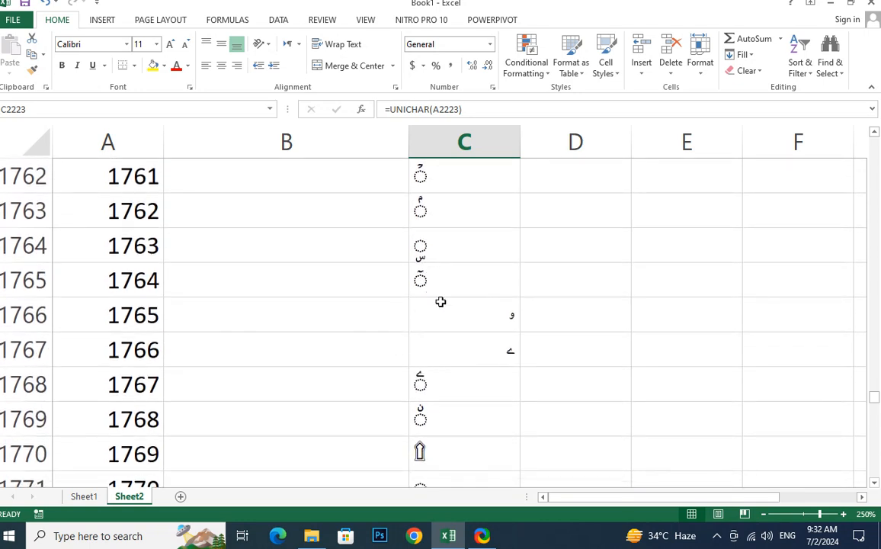
Step: Examine the UNICHAR characters of the different scripts in column C, from about code 1745 back to 1350
scroll(449, 307, "up", 8)
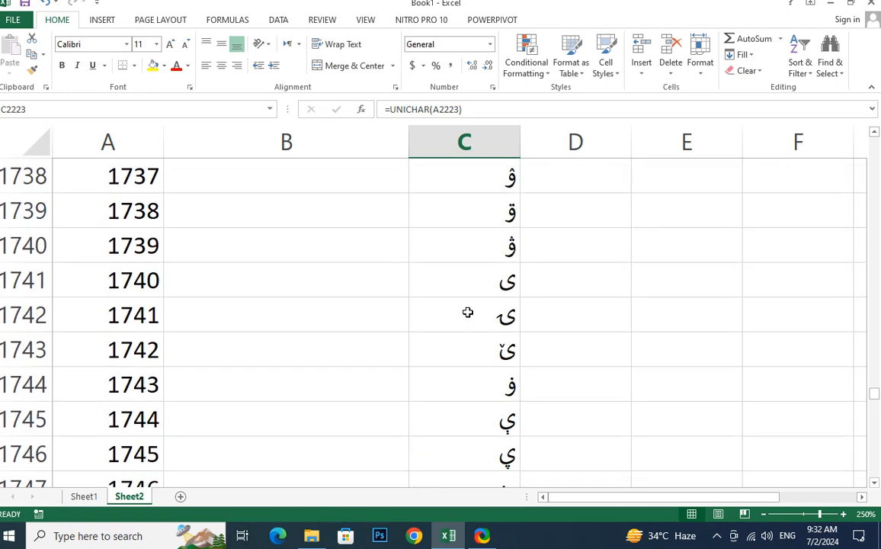
scroll(467, 312, "up", 9)
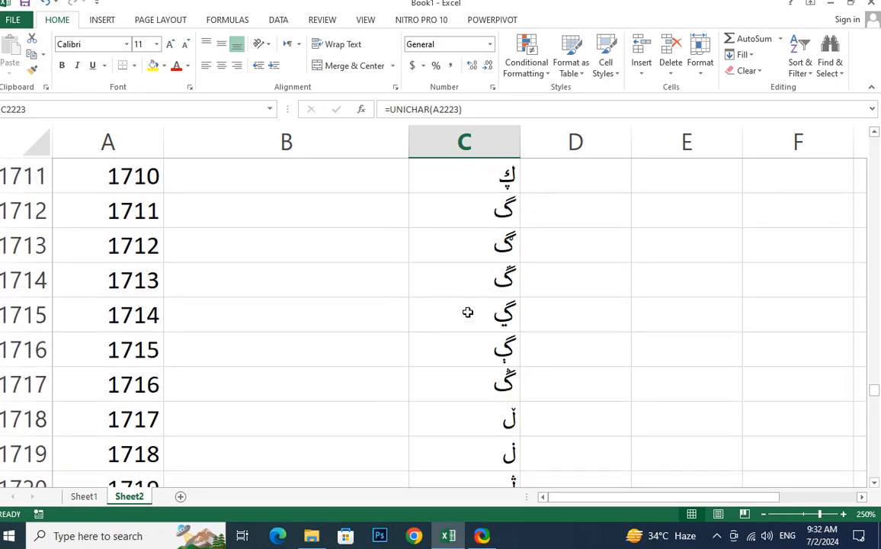
scroll(467, 311, "up", 20)
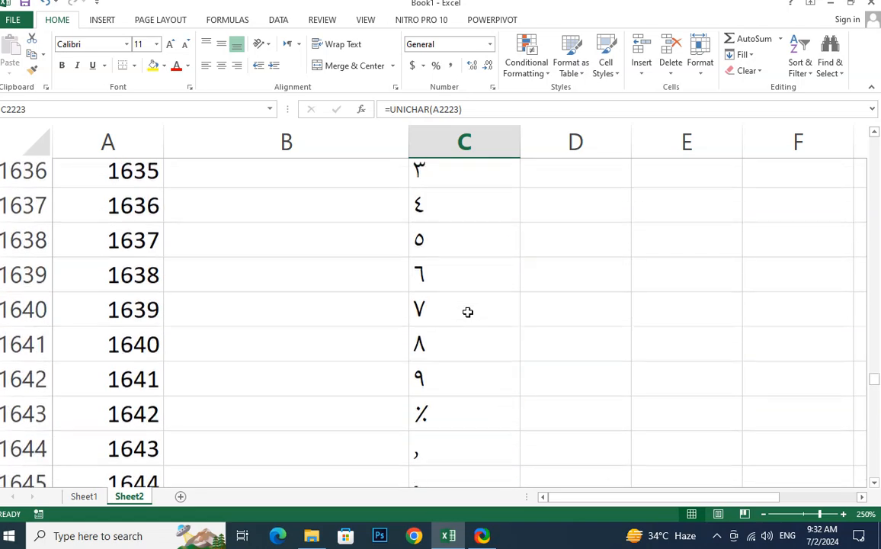
scroll(467, 311, "up", 20)
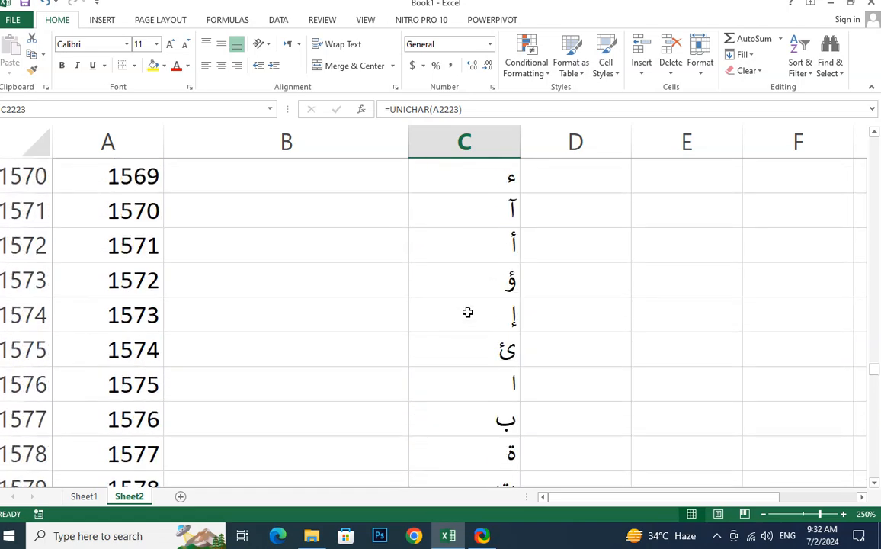
scroll(467, 311, "up", 20)
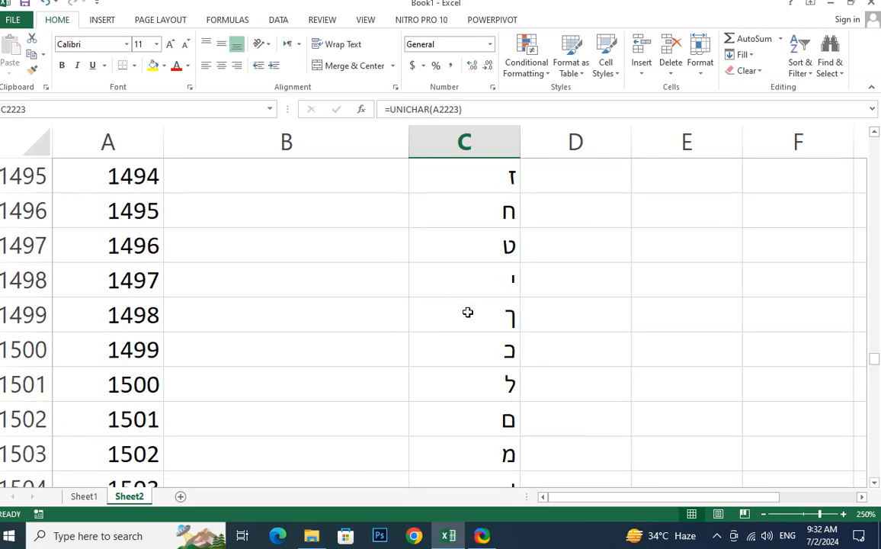
scroll(468, 311, "up", 8)
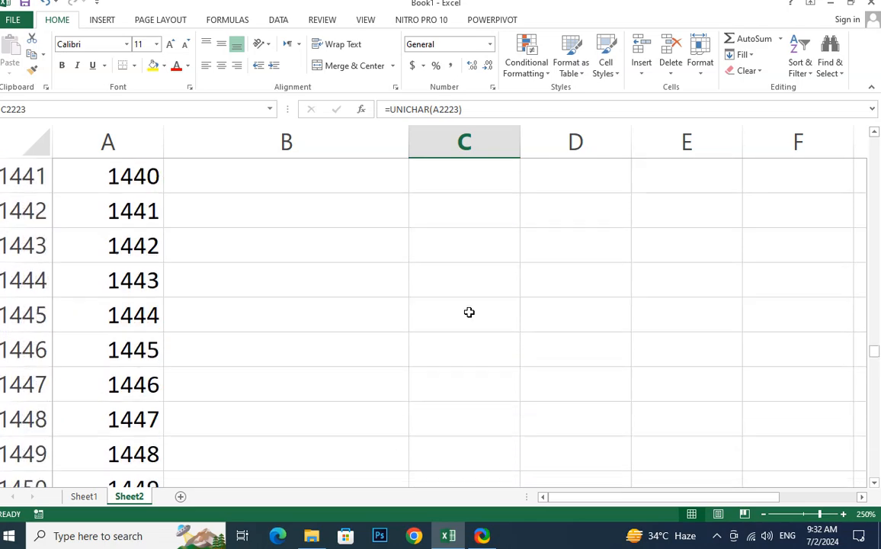
scroll(469, 311, "up", 7)
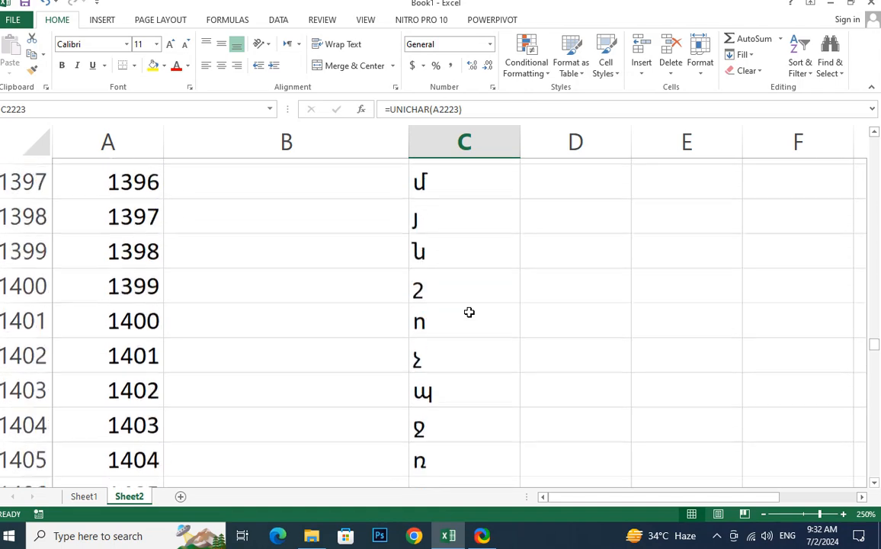
scroll(469, 312, "up", 8)
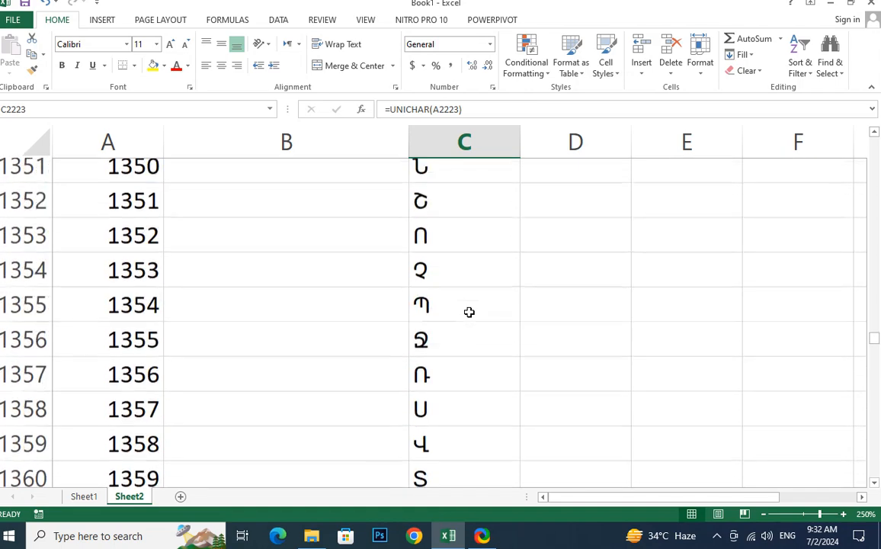
Step: Examine the UNICHAR letters and symbols in column C for the codes from 1328 back to 1155
scroll(468, 311, "up", 1)
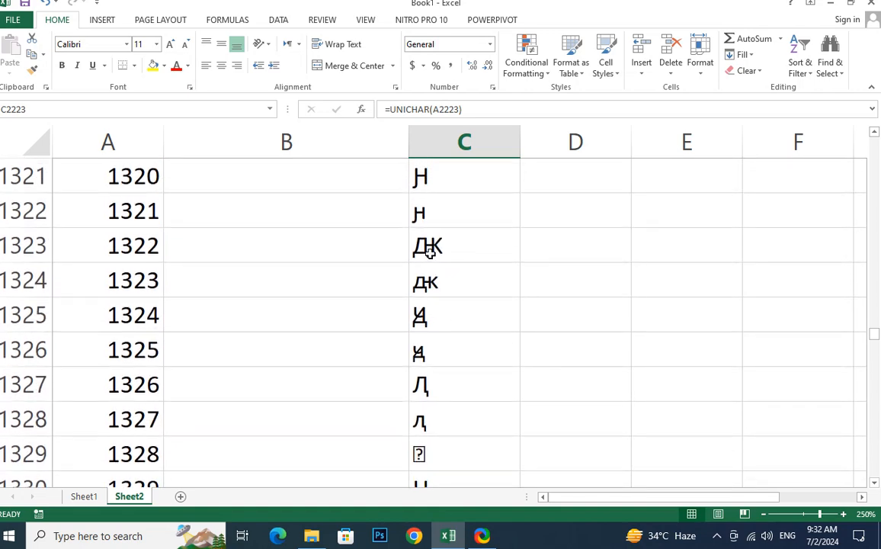
scroll(439, 265, "up", 9)
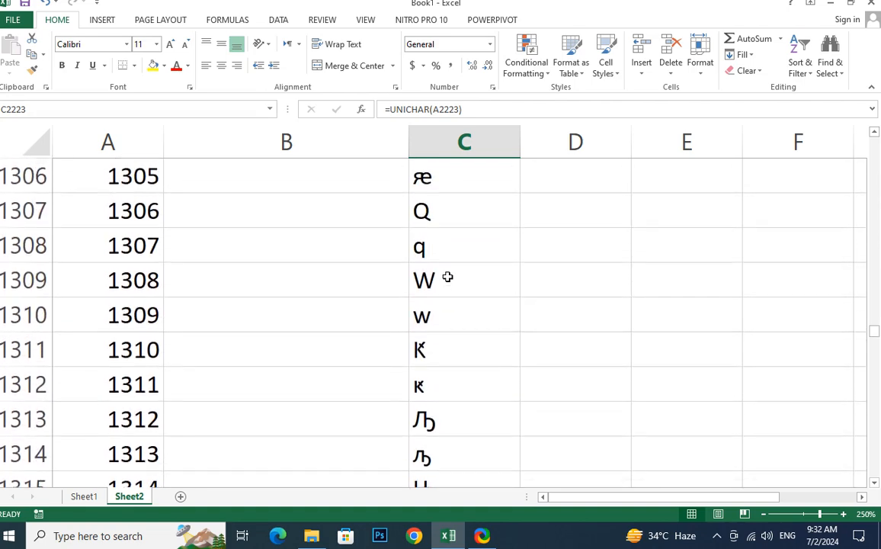
scroll(447, 277, "up", 7)
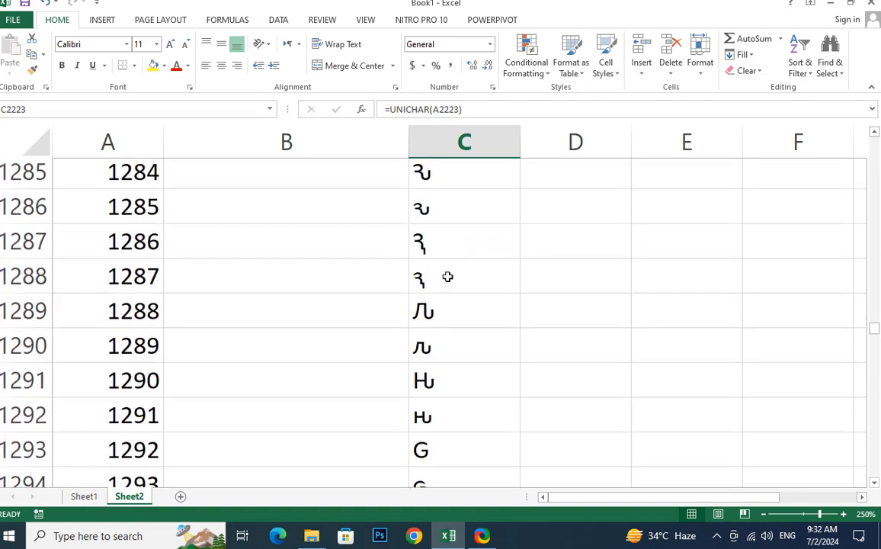
scroll(447, 277, "up", 12)
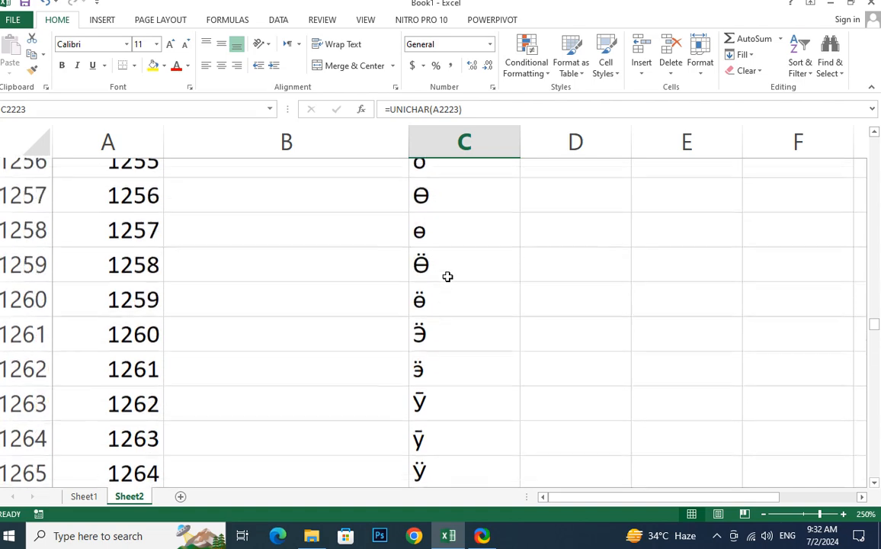
scroll(447, 277, "up", 10)
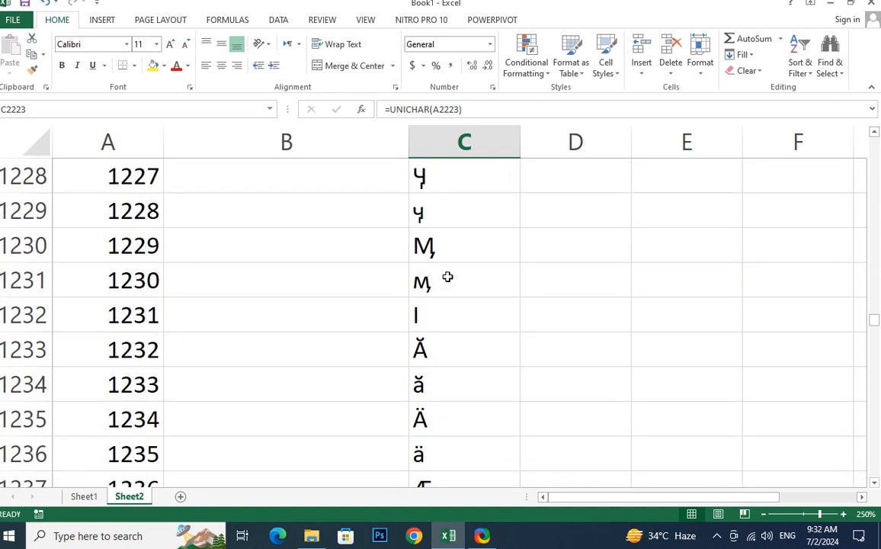
scroll(447, 277, "up", 5)
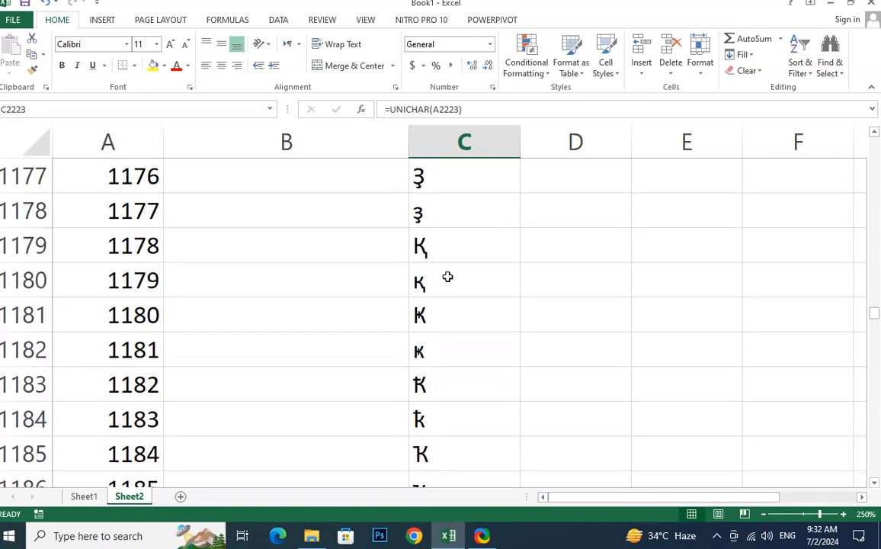
scroll(447, 277, "up", 5)
scroll(447, 277, "down", 5)
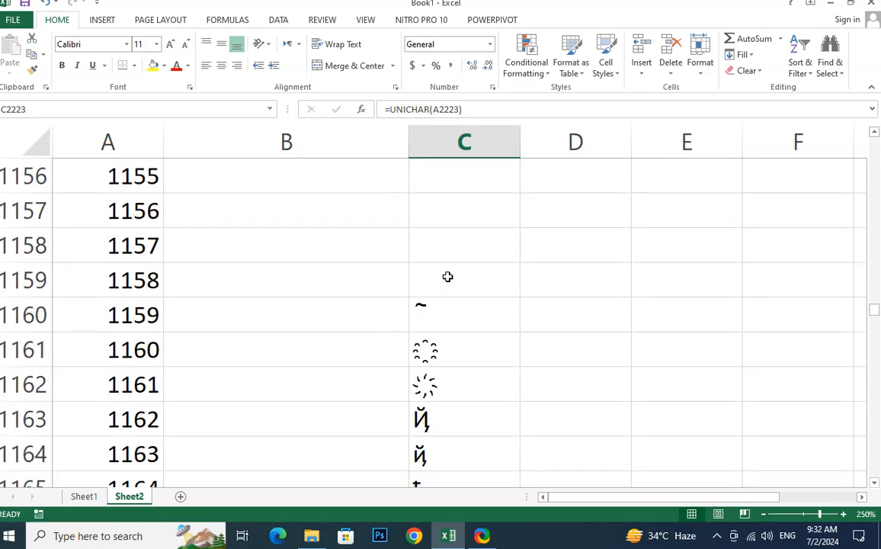
Step: Examine the UNICHAR characters in column C from code 1160 back to about 1011, and forward again to about 1235
left_click(442, 364)
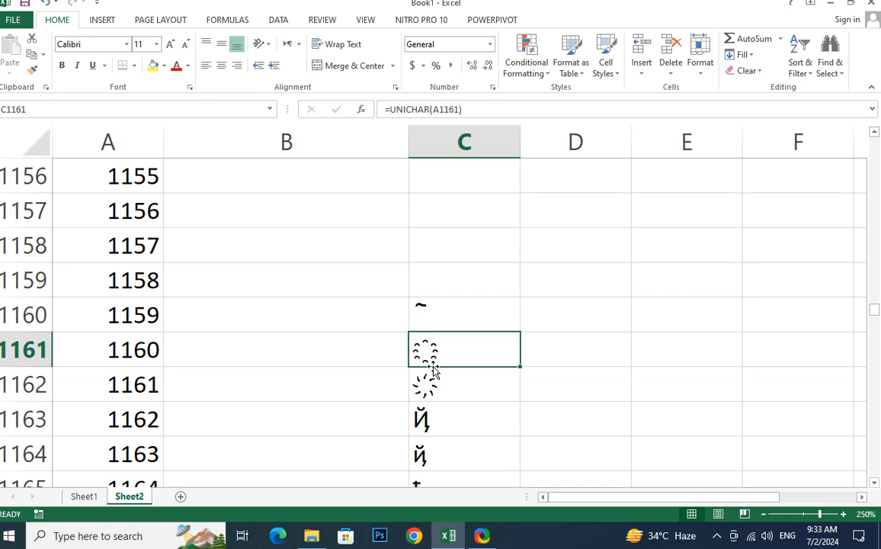
scroll(434, 368, "up", 11)
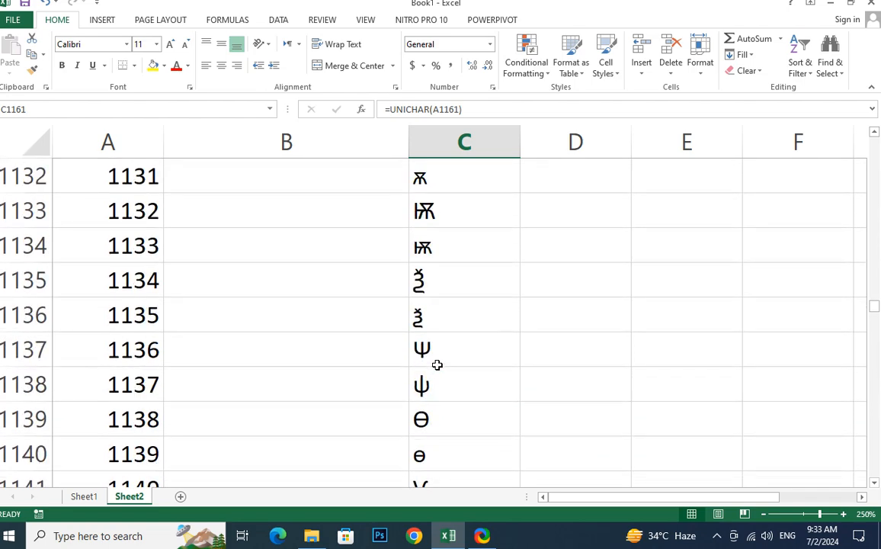
scroll(436, 364, "up", 15)
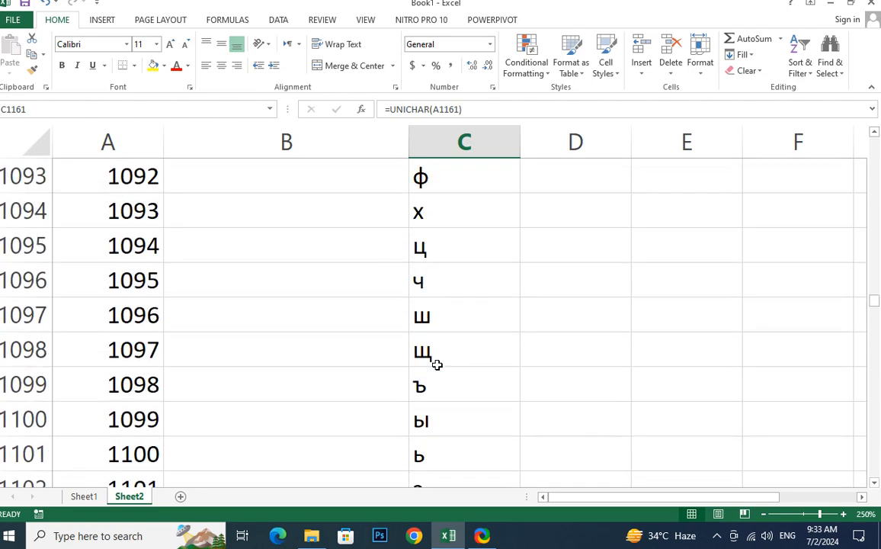
scroll(437, 365, "up", 20)
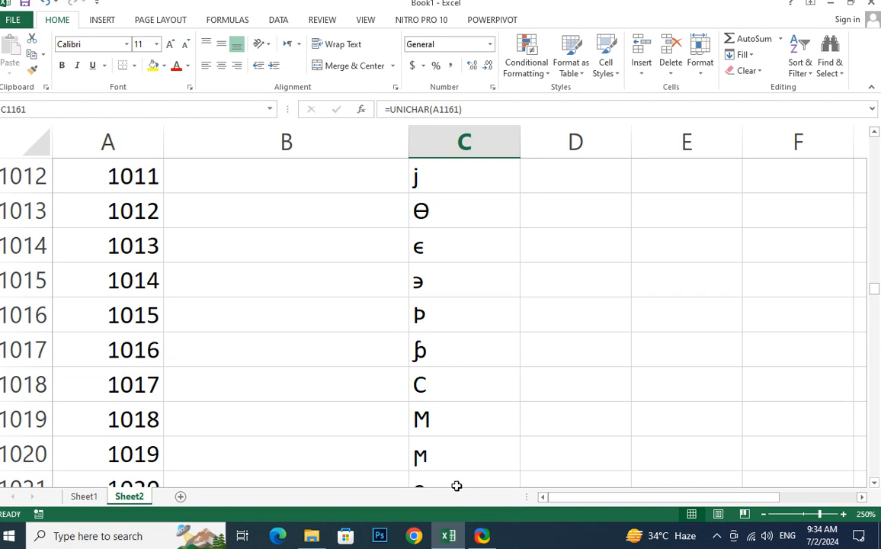
scroll(479, 379, "down", 10)
scroll(480, 381, "down", 15)
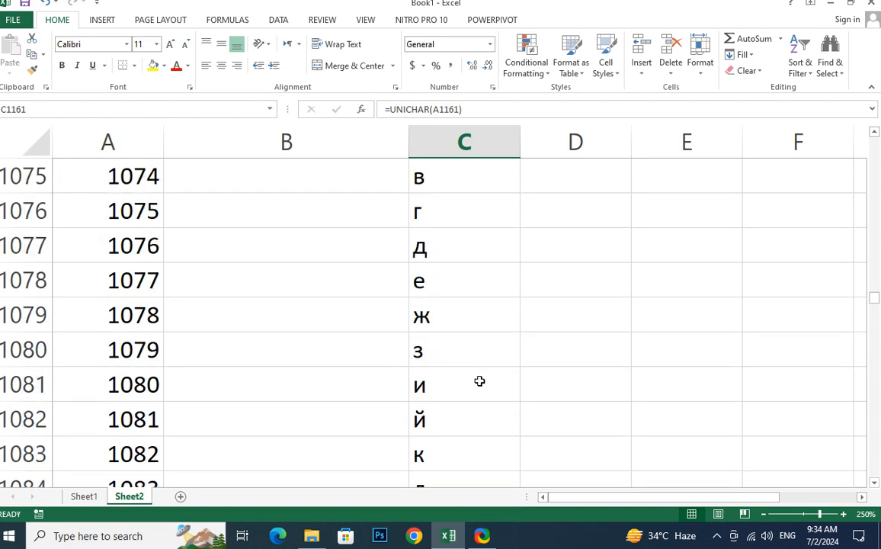
scroll(518, 299, "down", 14)
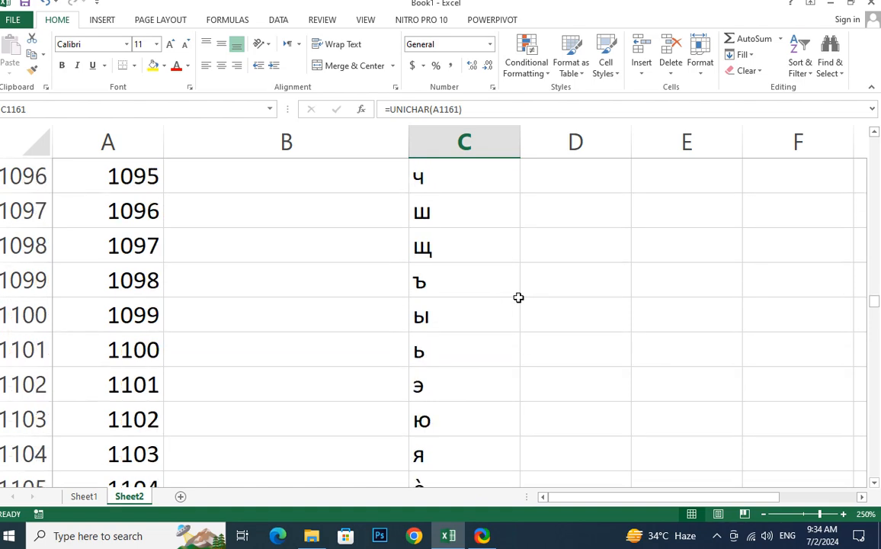
scroll(518, 300, "down", 20)
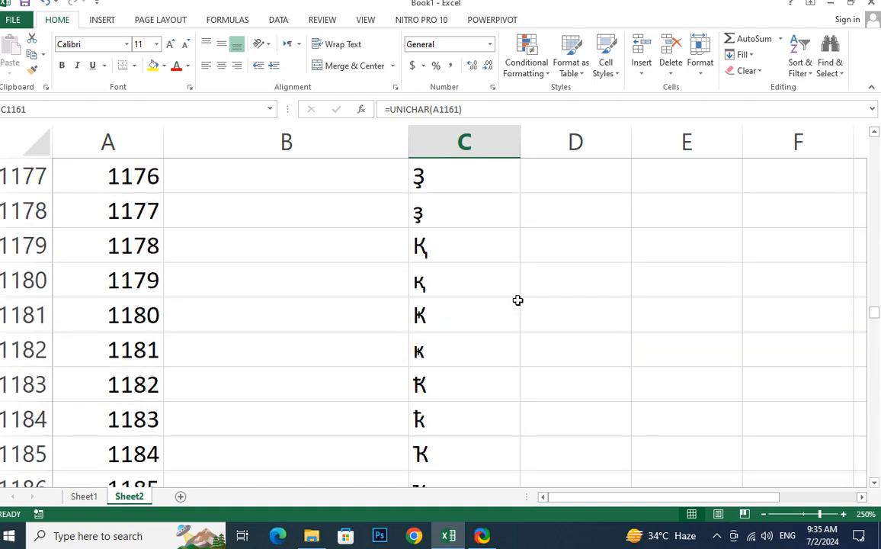
scroll(517, 299, "down", 5)
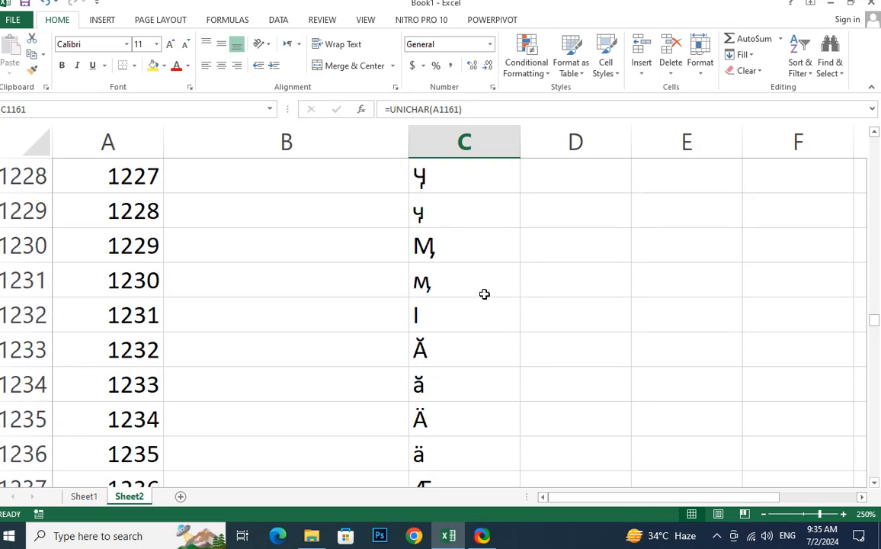
left_click(452, 251)
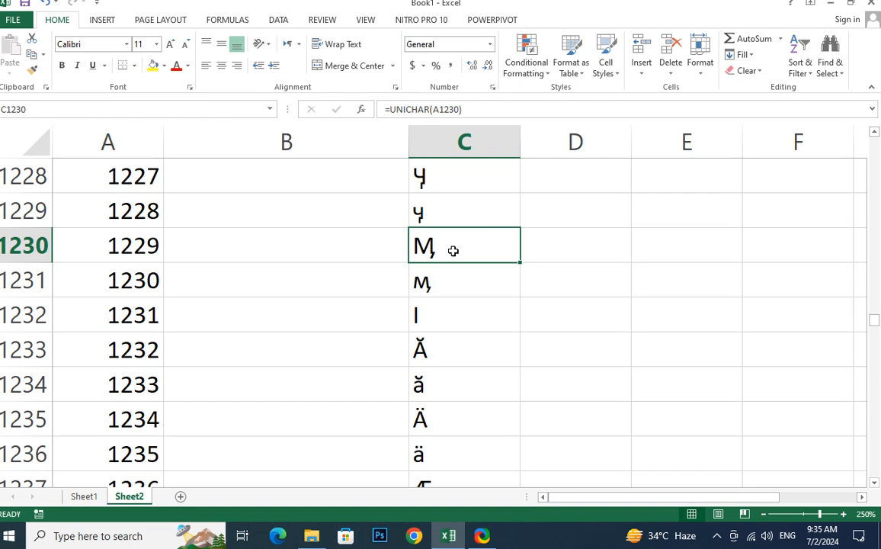
scroll(564, 305, "up", 7)
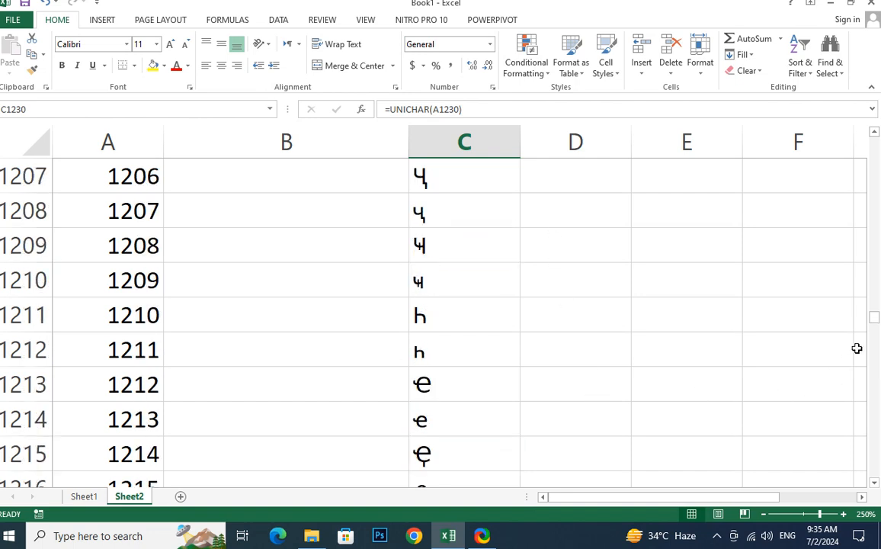
Step: Enter =UNICODE(C2) in cell D2 to return the code number of the first UNICHAR character
left_click_drag(875, 319, 867, 74)
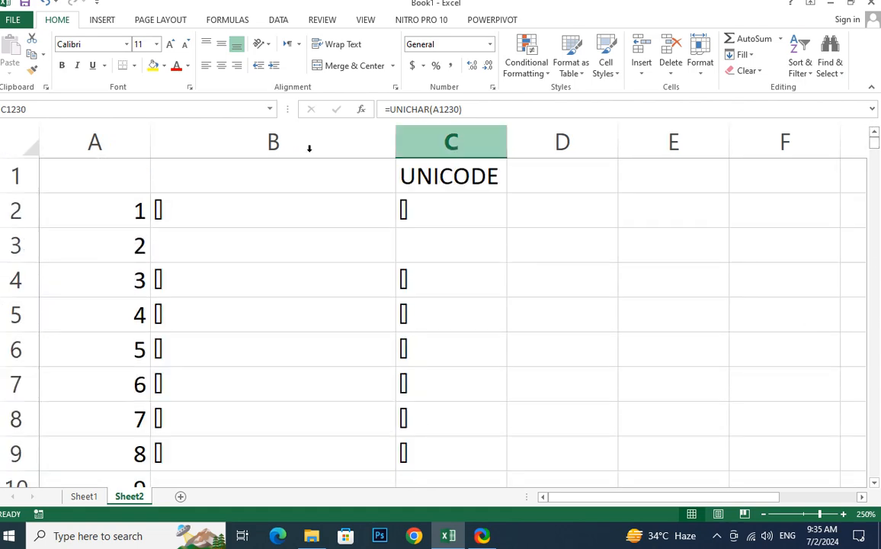
left_click(106, 207)
left_click(465, 208)
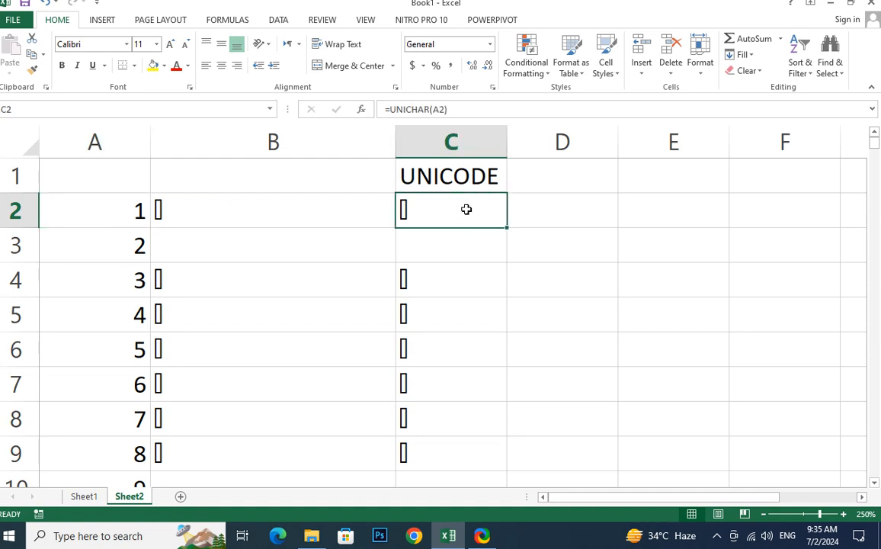
left_click(572, 208)
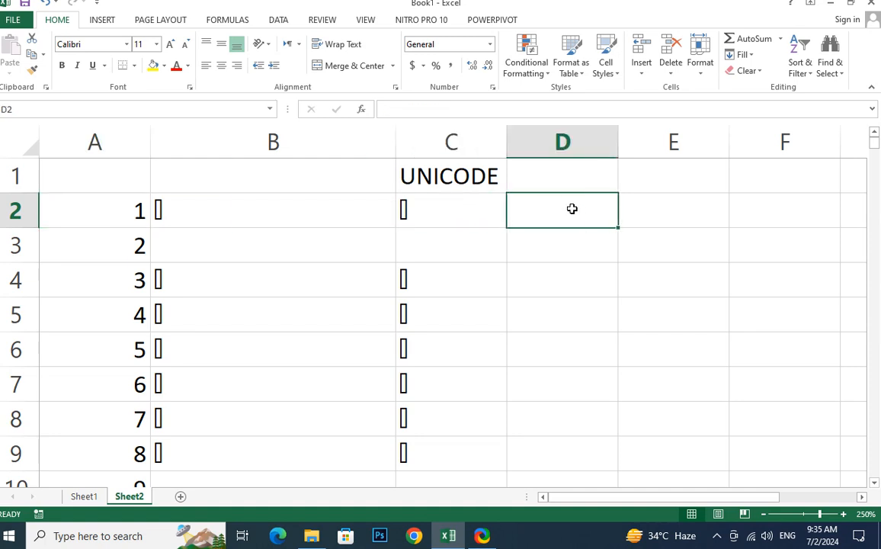
type("=")
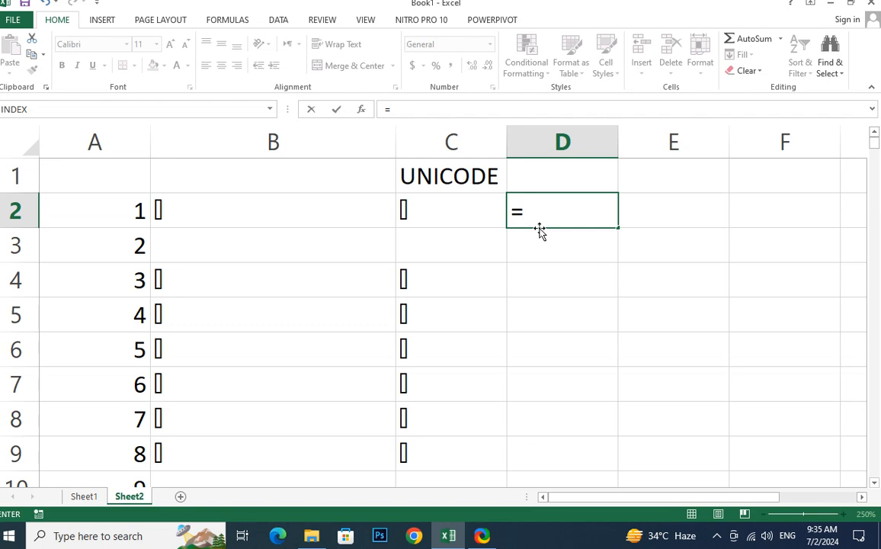
type("uni")
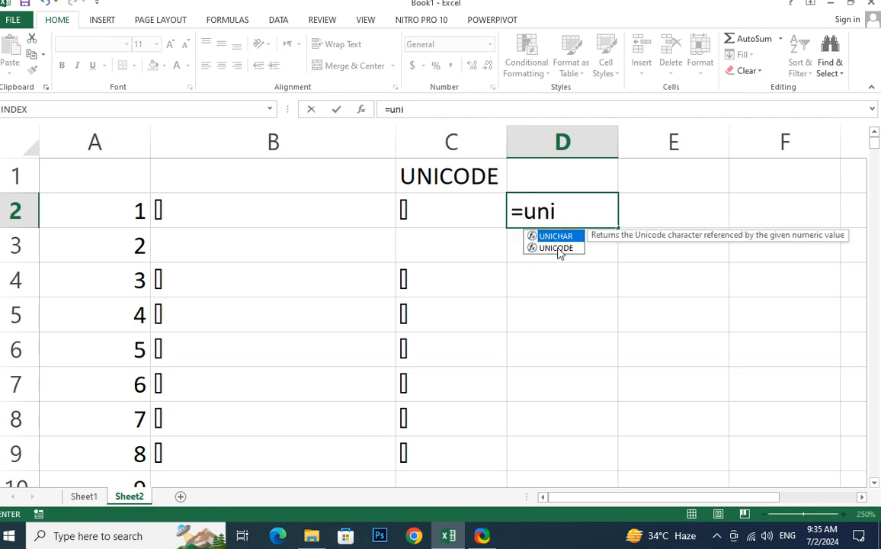
double_click(555, 248)
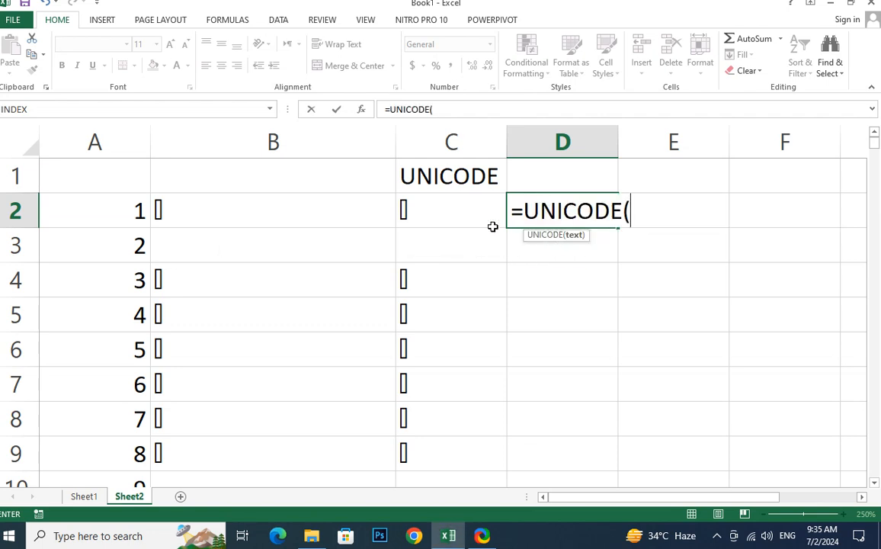
left_click(446, 213)
type(")")
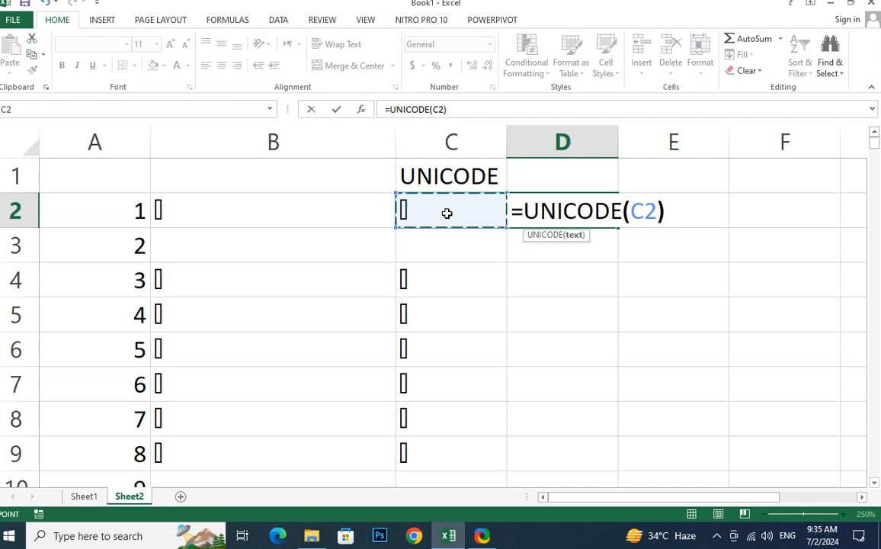
key("Return")
Step: Fill the UNICODE formula from D2 down to D8 and compare the formulas in columns C and D for rows 4 and 5
left_click(553, 211)
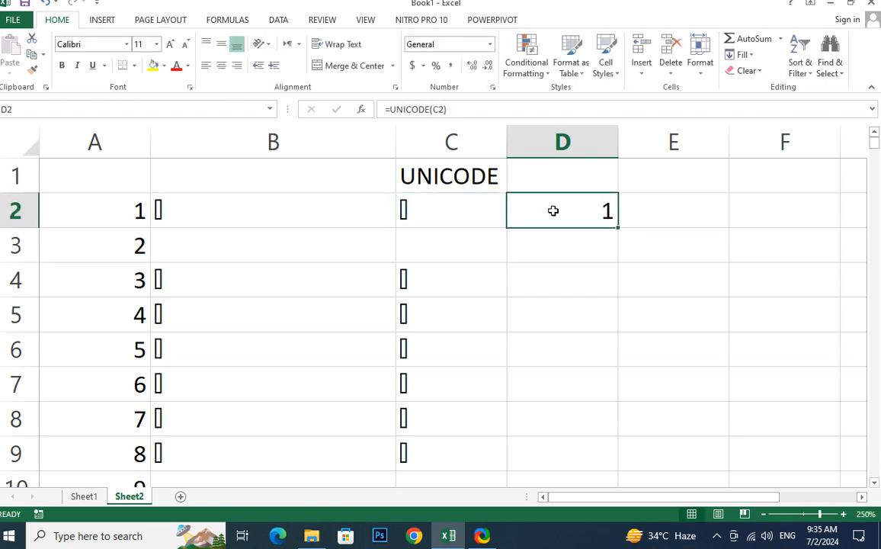
left_click_drag(618, 228, 618, 307)
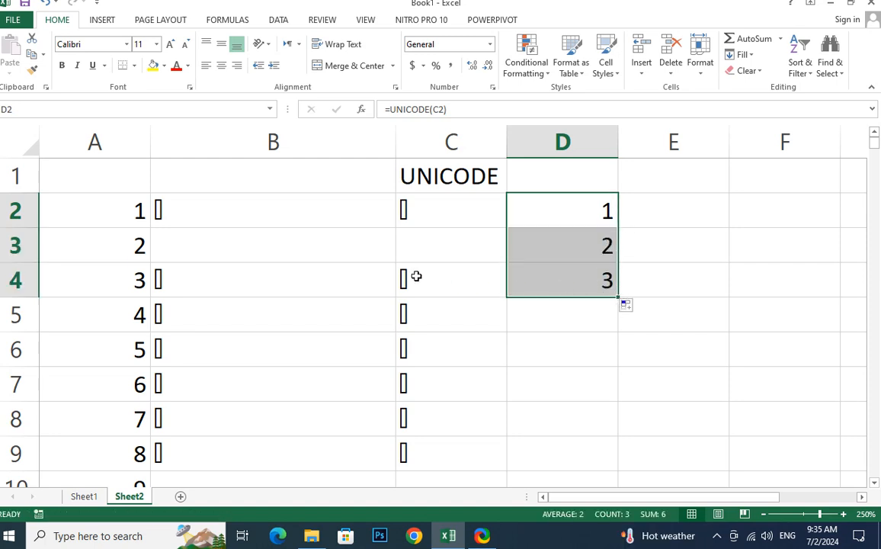
left_click(409, 207)
left_click(409, 276)
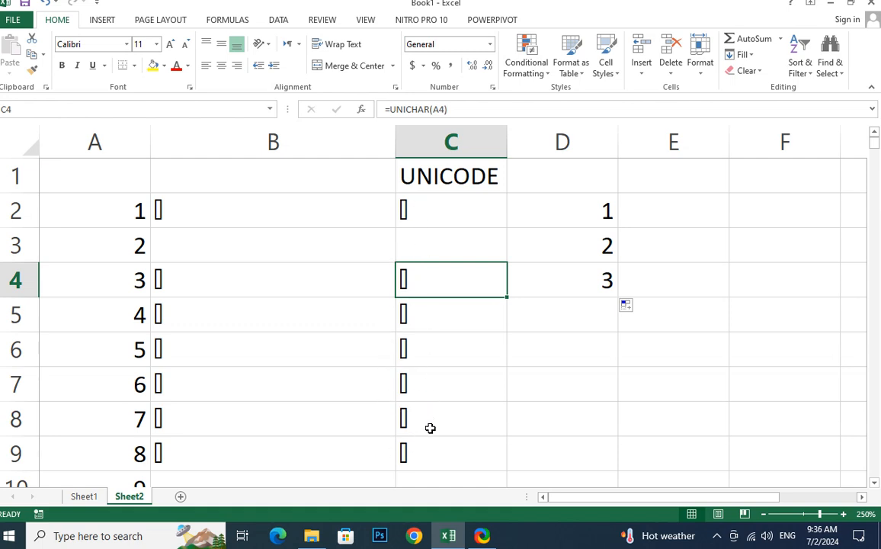
left_click(602, 274)
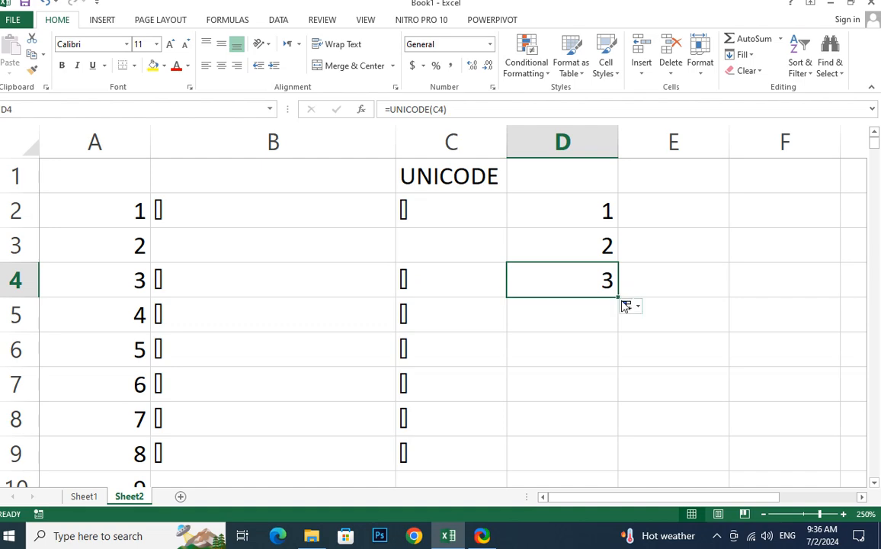
left_click_drag(618, 296, 609, 427)
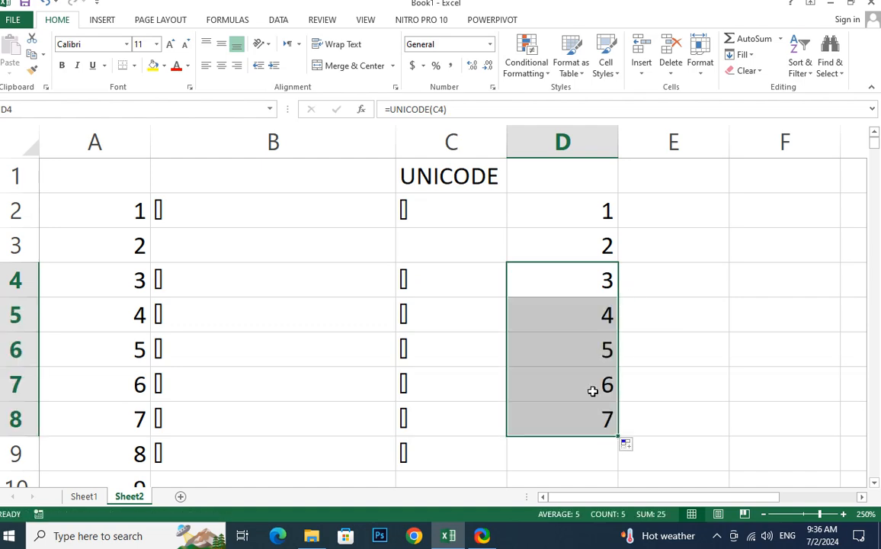
left_click(402, 313)
left_click(570, 311)
left_click(453, 275)
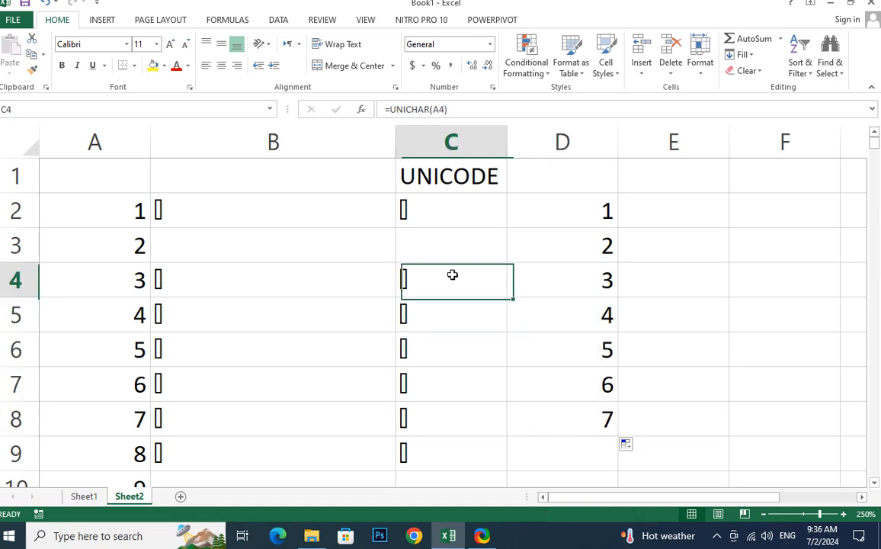
left_click(535, 275)
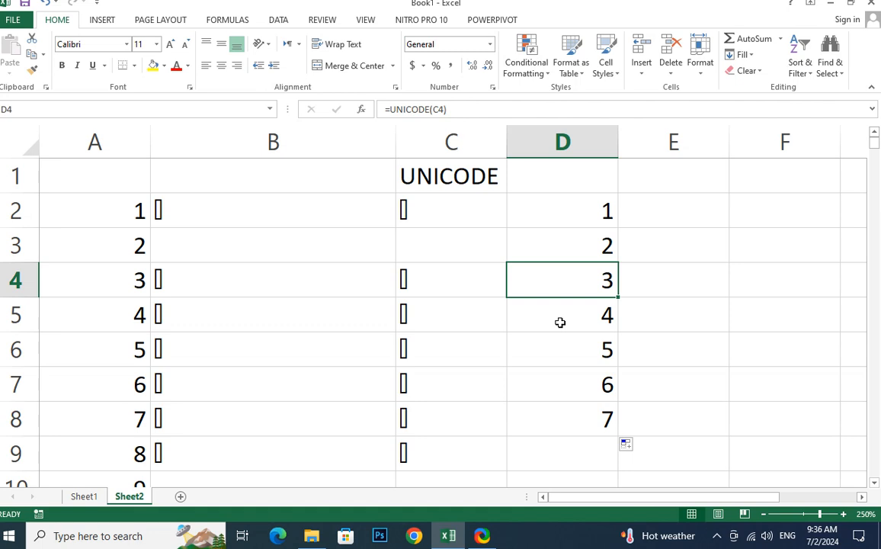
Step: Extend the UNICODE formula in column D down to row 84 and compare the row 81 entries across columns A to D
scroll(560, 322, "down", 2)
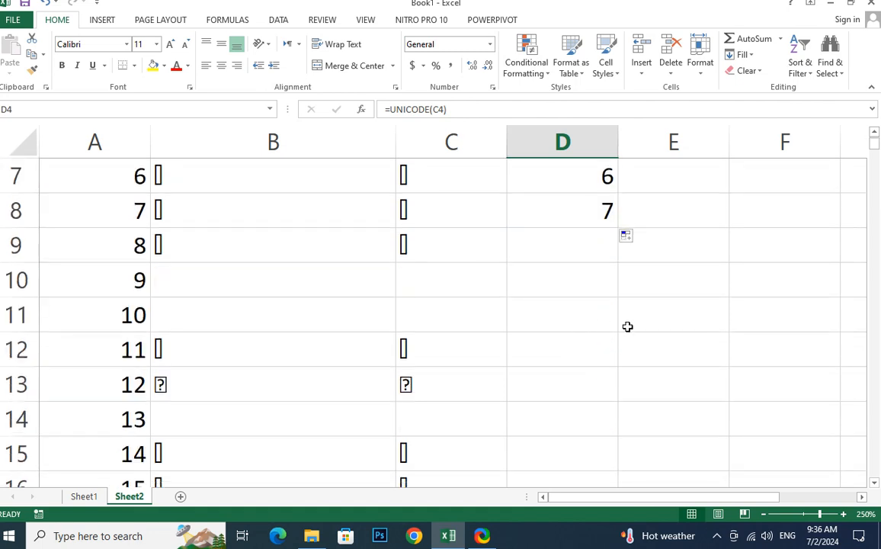
left_click(616, 220)
left_click_drag(619, 226, 612, 422)
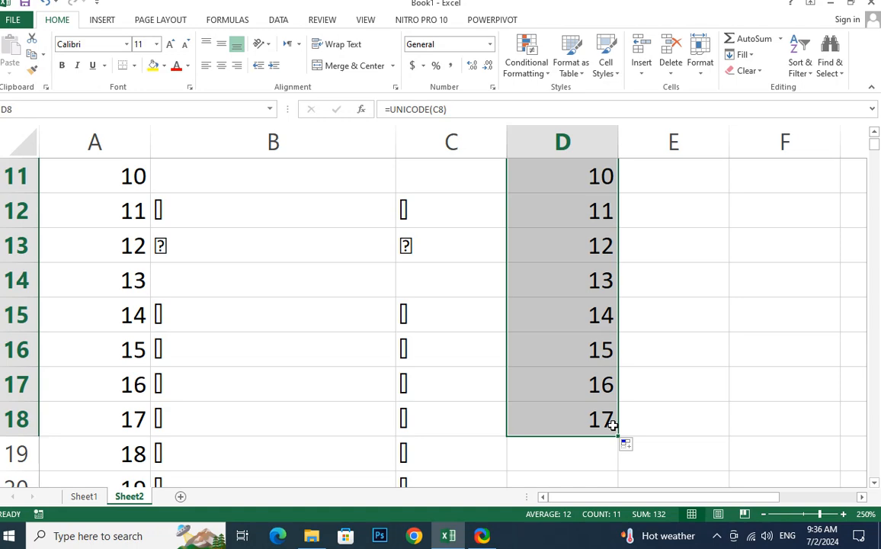
scroll(614, 419, "down", 2)
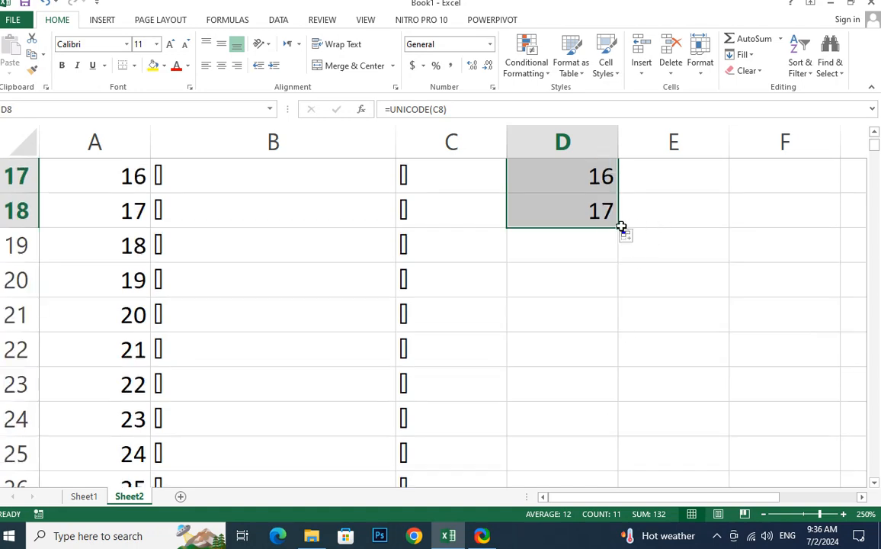
left_click_drag(618, 228, 615, 407)
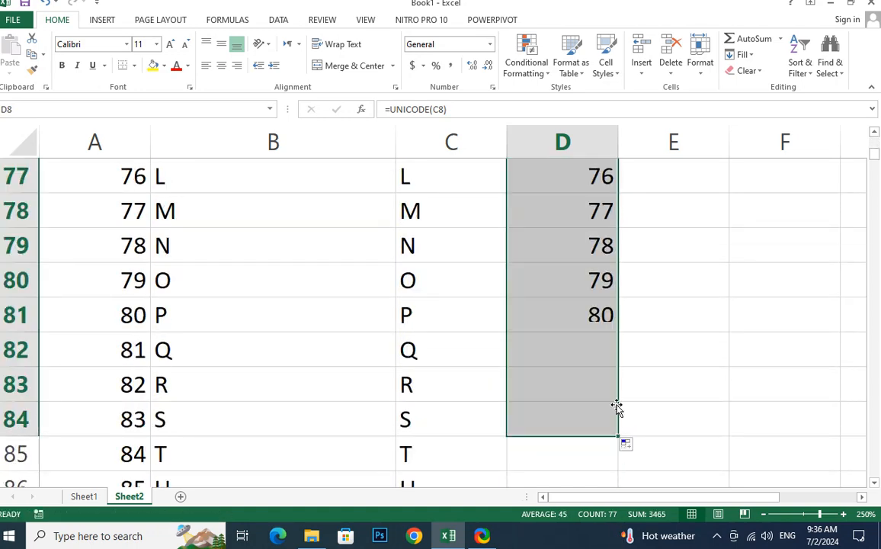
left_click(585, 320)
left_click(407, 316)
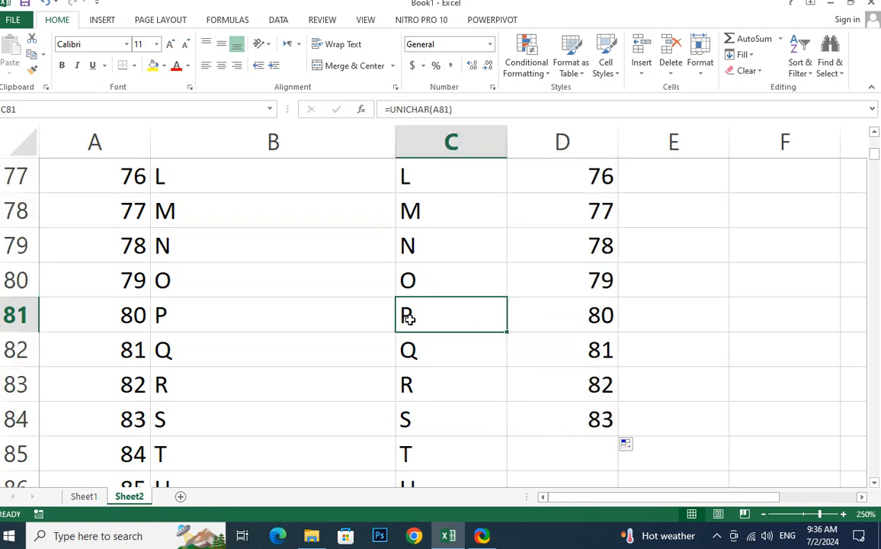
left_click(577, 314)
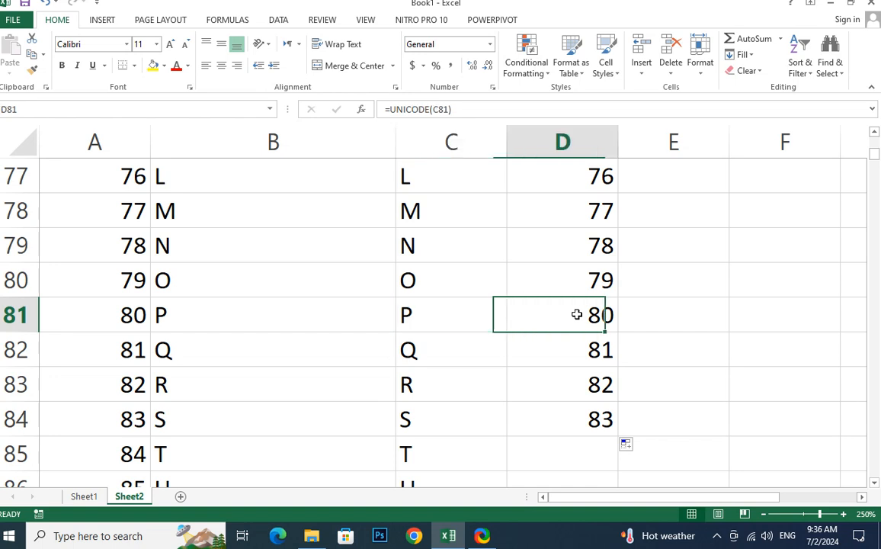
left_click(120, 310)
left_click(226, 315)
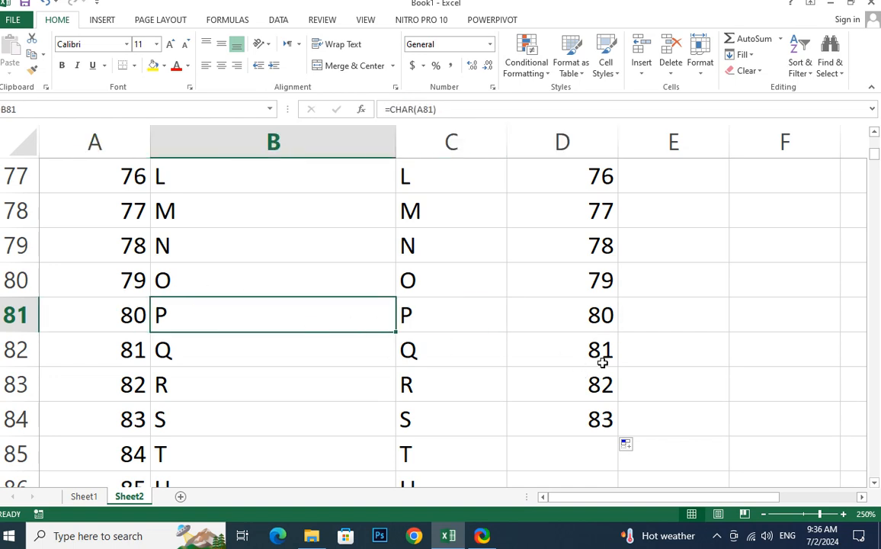
Step: Extend the UNICODE formula from D84 down to row 613
scroll(602, 362, "down", 2)
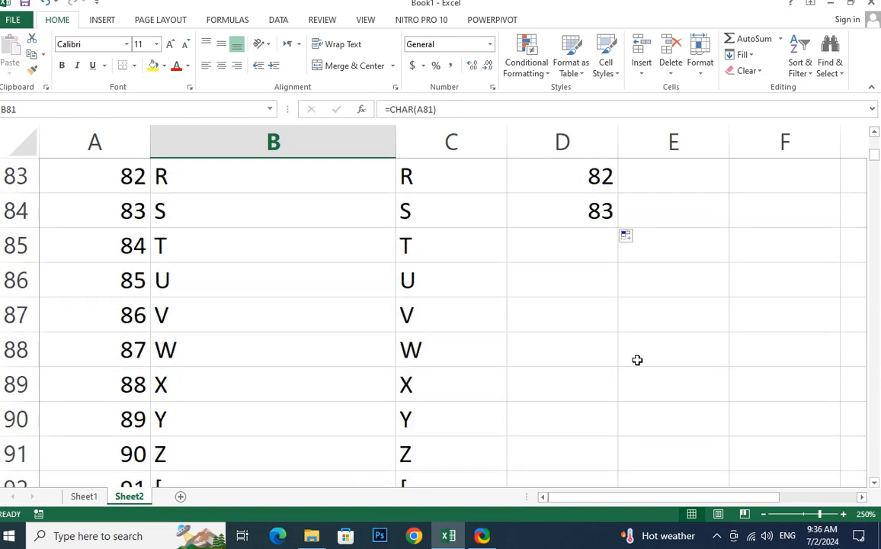
left_click(614, 224)
left_click_drag(621, 233, 614, 427)
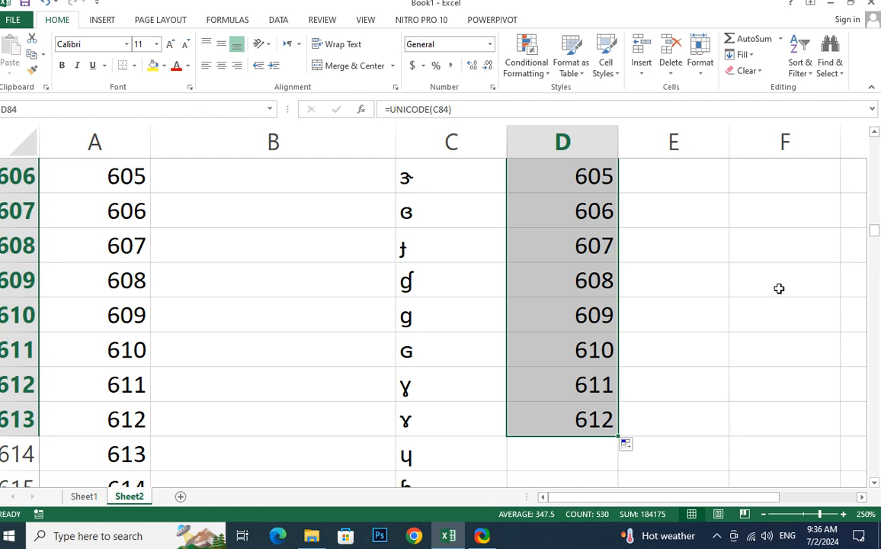
Step: Add the heading ASCII in cell E1, beside the UNICODE result column
scroll(779, 289, "up", 5)
left_click_drag(873, 231, 874, 136)
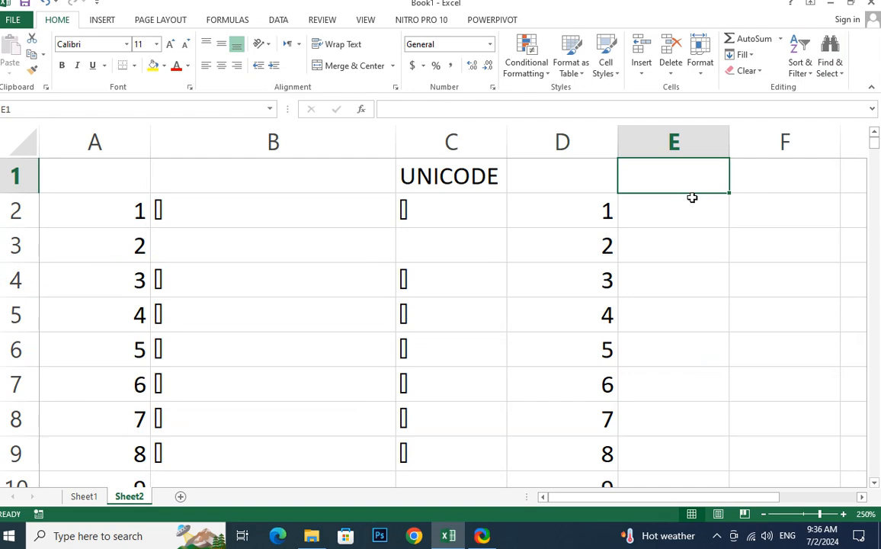
type("ASCII")
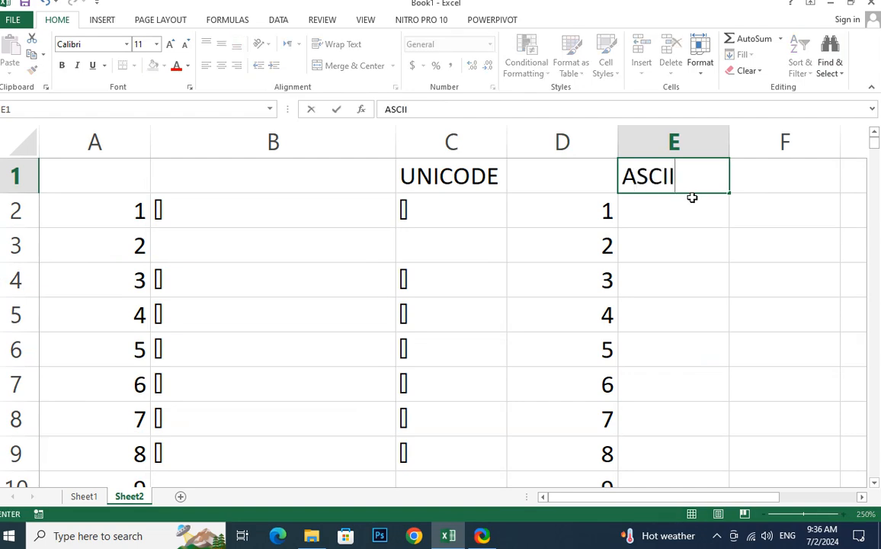
key("Return")
Step: Enter =CODE(B2) in cell E2 and fill the formula down column E to row 434
type("=co")
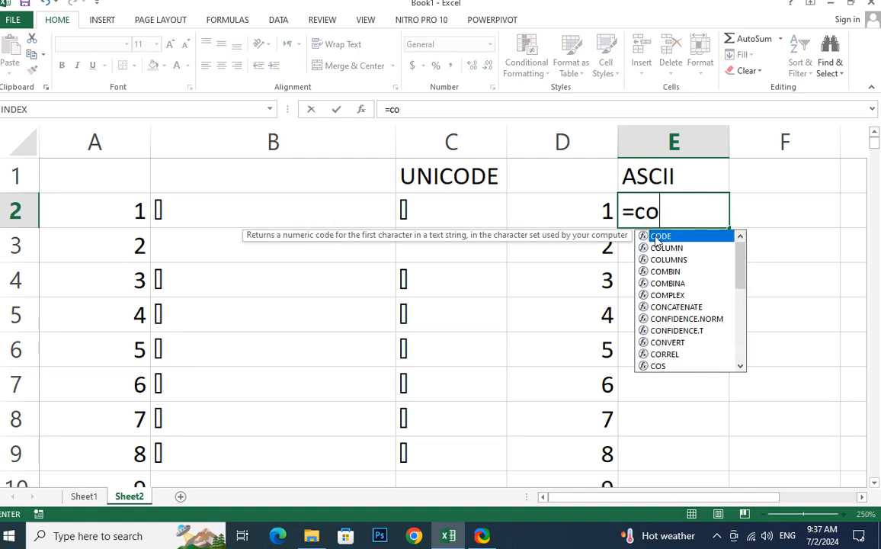
double_click(660, 236)
left_click(216, 201)
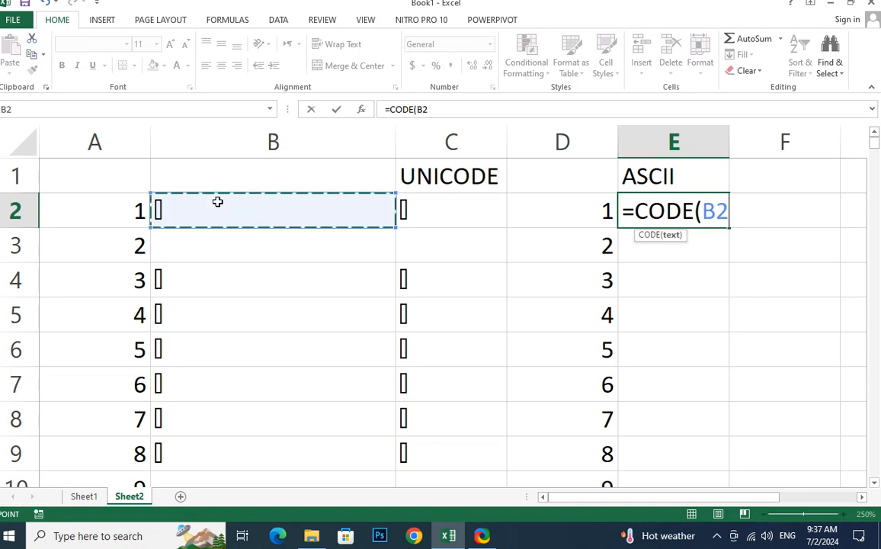
type(")")
key("Return")
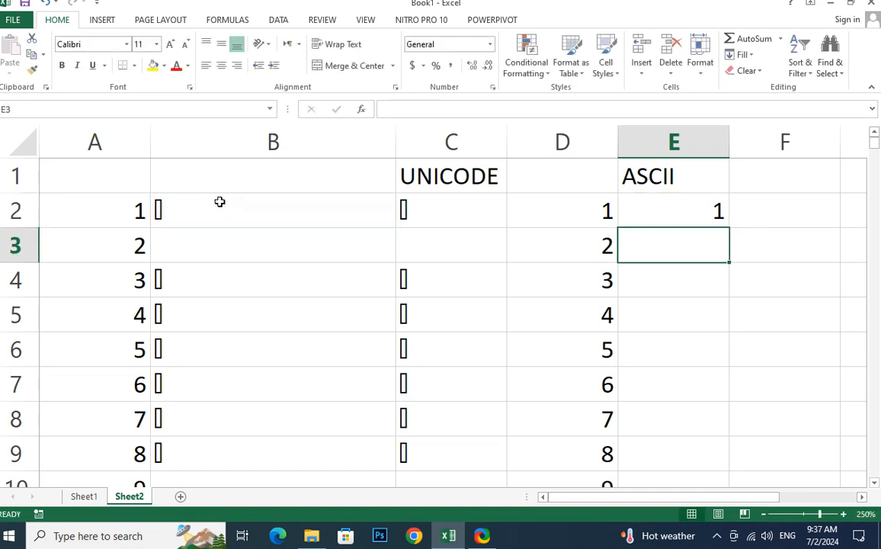
left_click(713, 220)
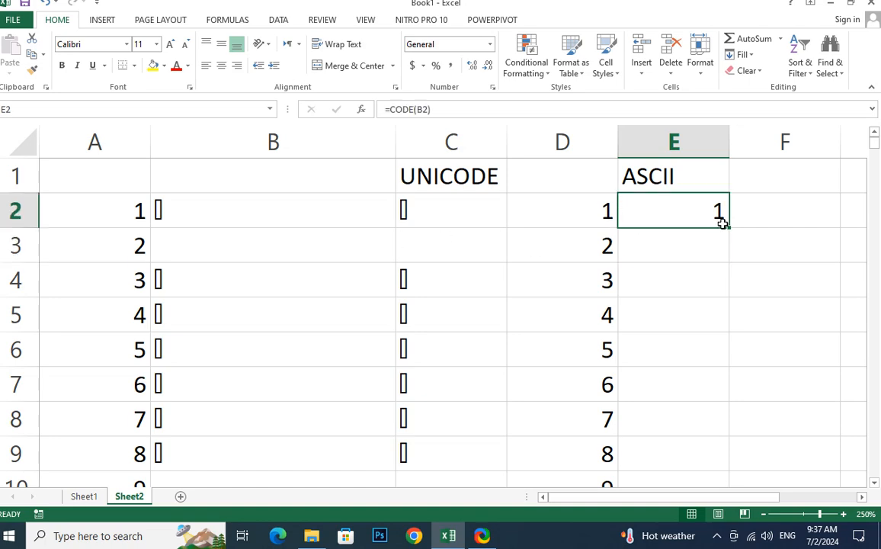
left_click_drag(731, 226, 728, 477)
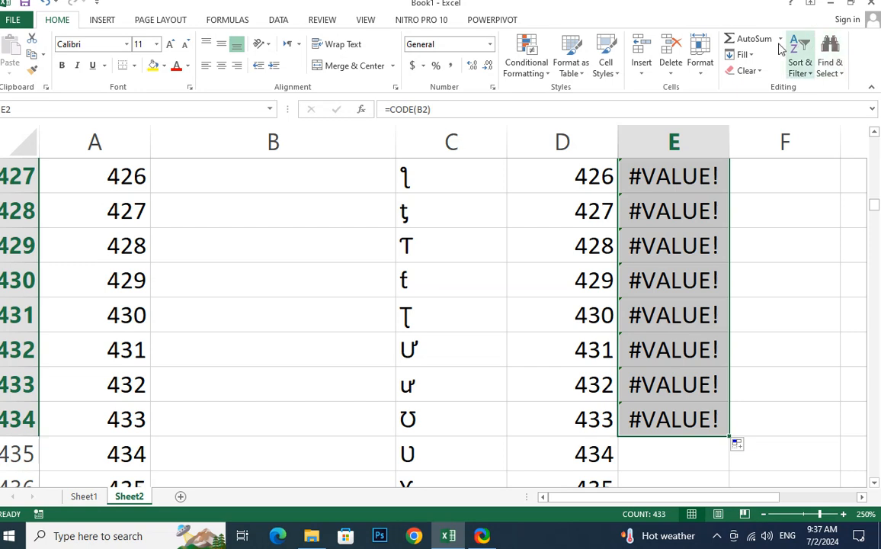
Step: Compare the UNICODE and CODE formulas in D430 and E430, and check columns C and D further down
left_click(586, 287)
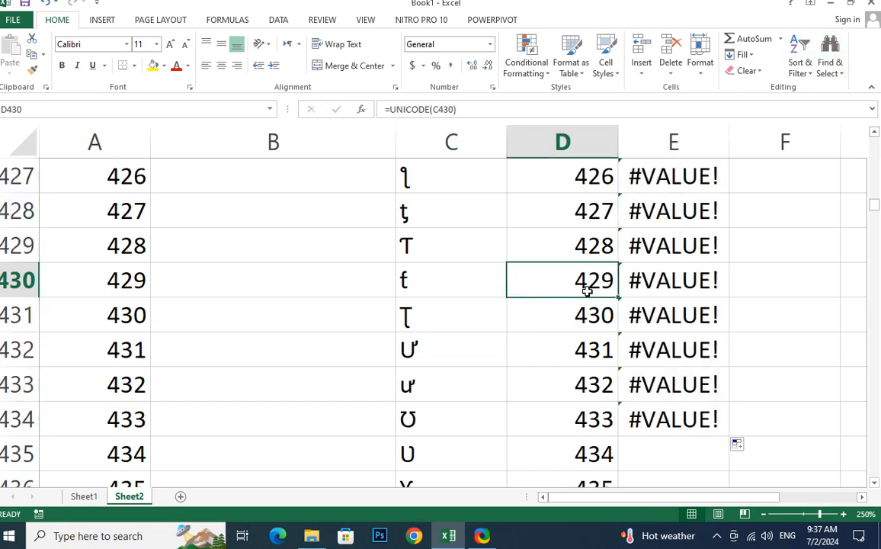
left_click(682, 275)
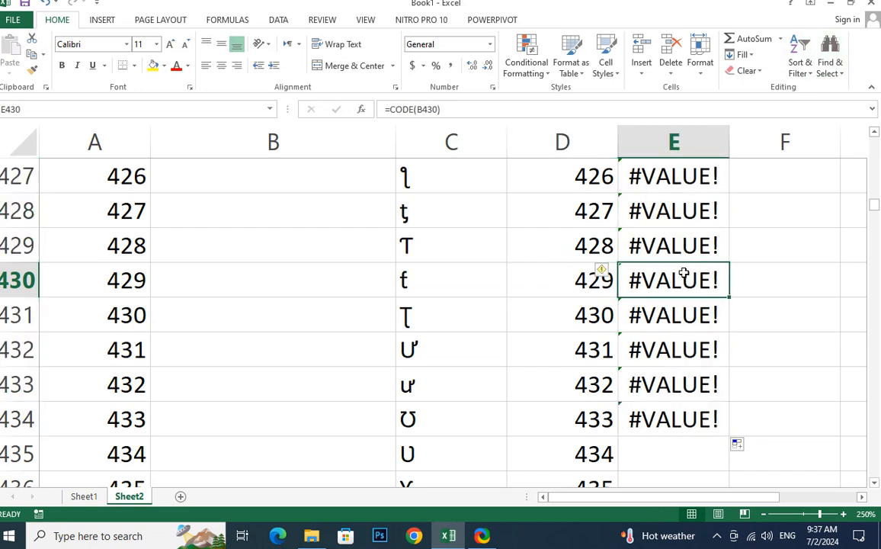
left_click(590, 286)
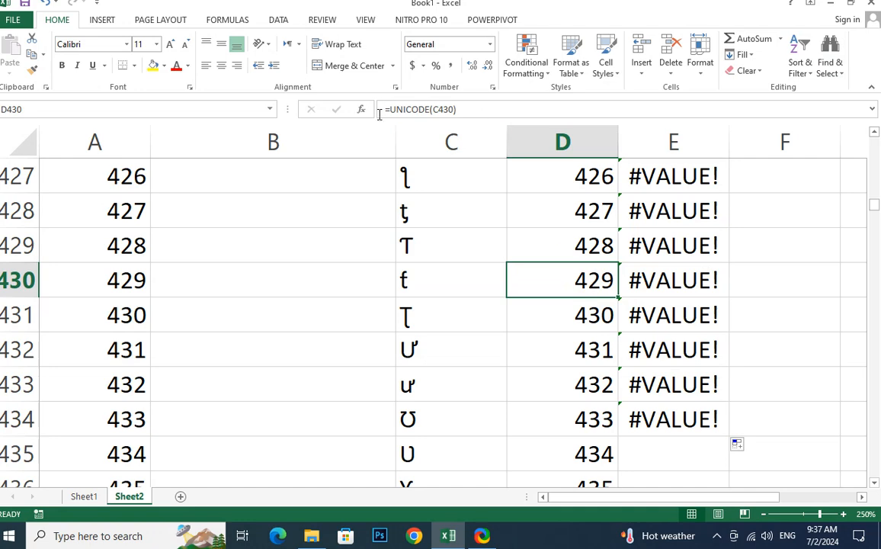
left_click(675, 287)
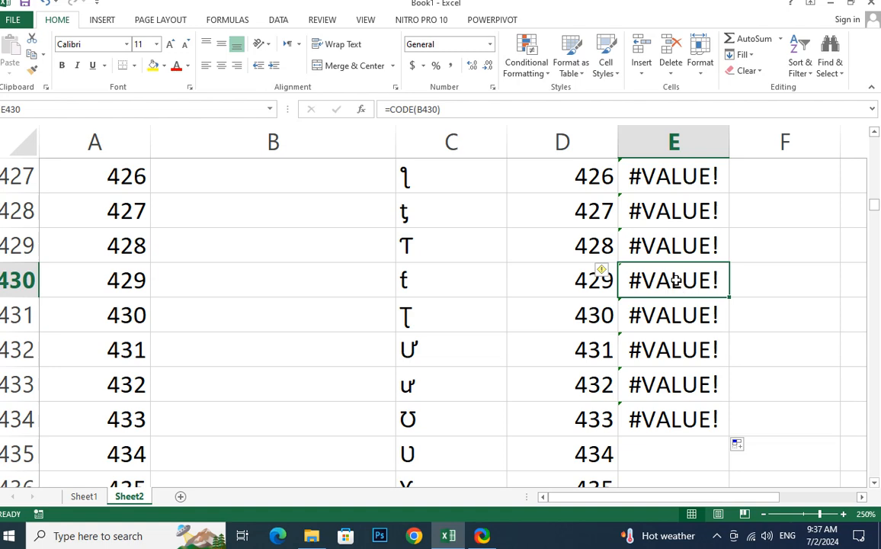
scroll(675, 267, "down", 5)
scroll(676, 267, "down", 9)
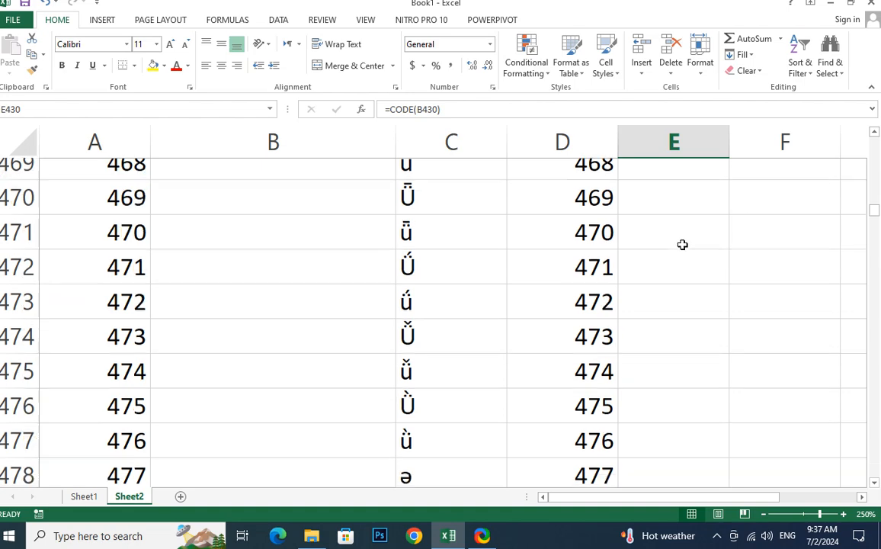
scroll(681, 246, "down", 6)
Step: Add a new blank worksheet after Sheet2 for the next function examples
left_click(179, 497)
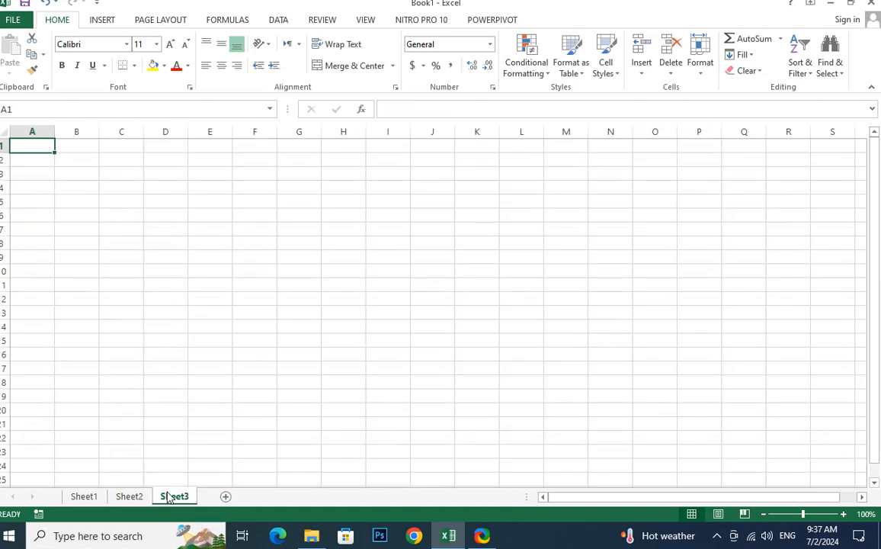
scroll(124, 255, "up", 11, "ctrl")
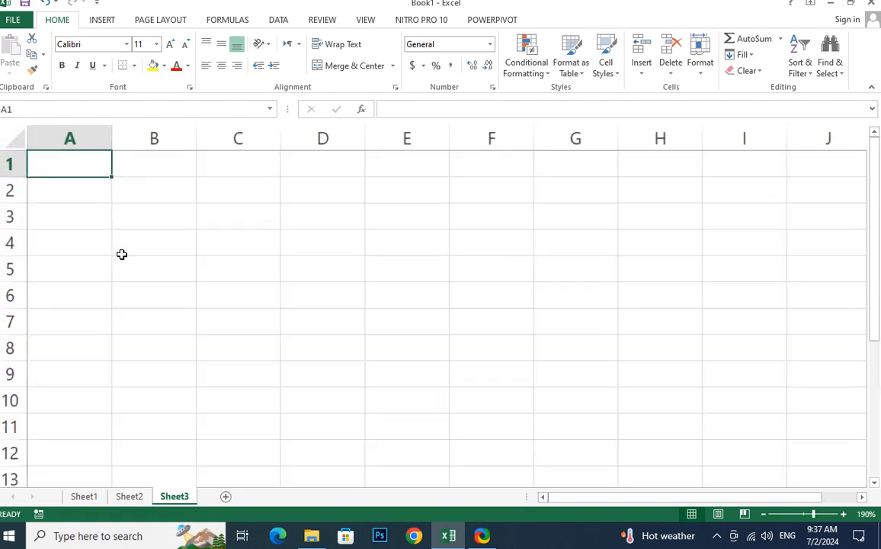
left_click(88, 285)
left_click(99, 187)
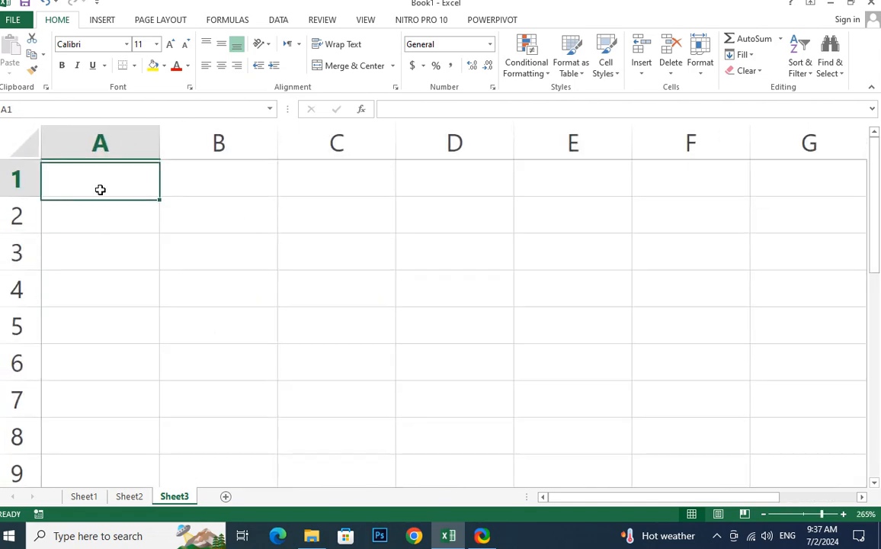
left_click(354, 148)
left_click(89, 171)
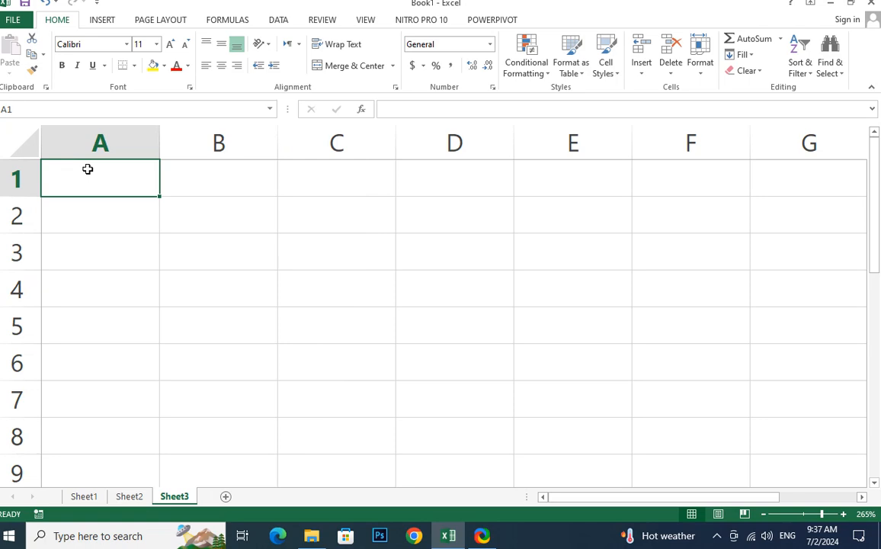
Step: Enter the addition formula =A1+B1 in cell C1 of the new sheet
left_click(345, 181)
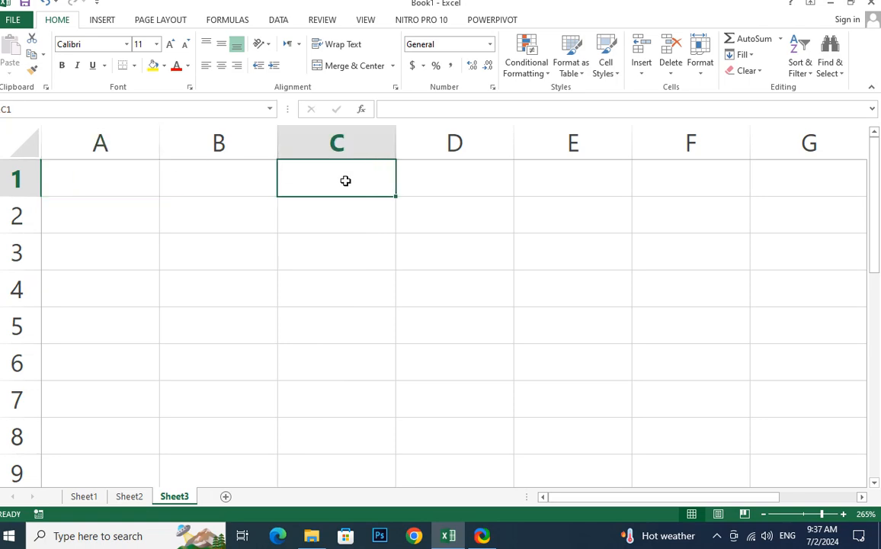
type("=")
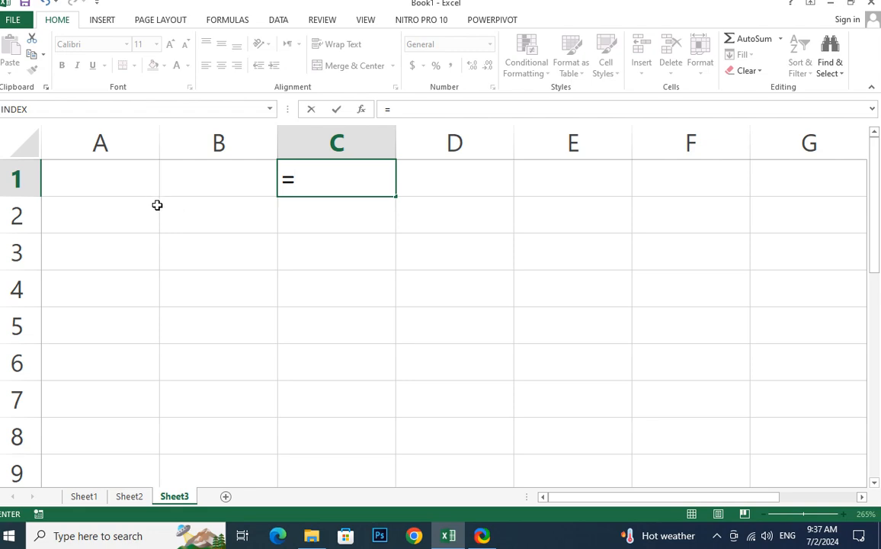
left_click(112, 182)
type("+")
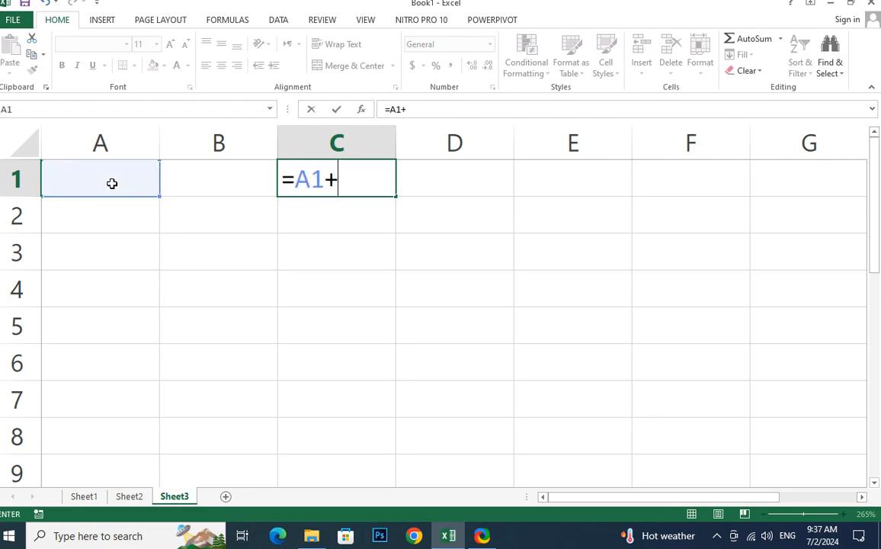
left_click(202, 180)
key("Return")
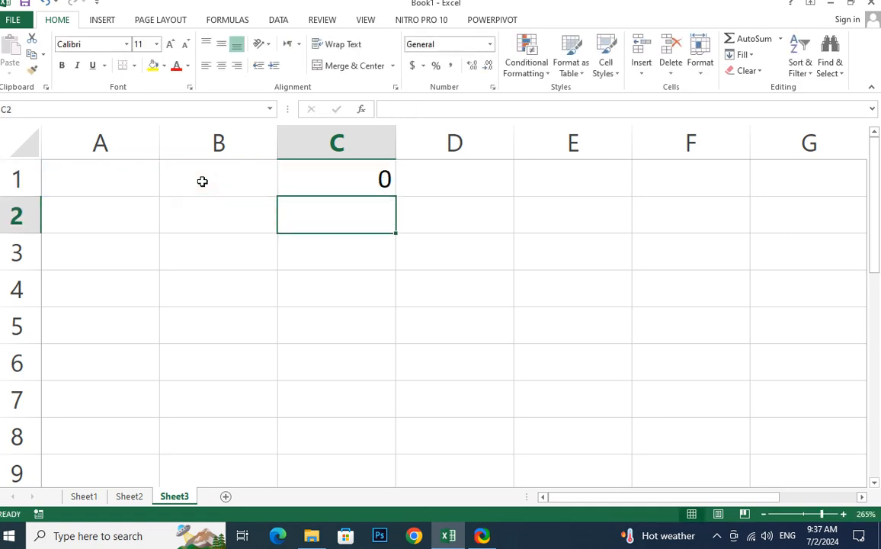
Step: Enter 50 in cell A1 and 25 in cell B1 as the numbers to add
left_click(108, 173)
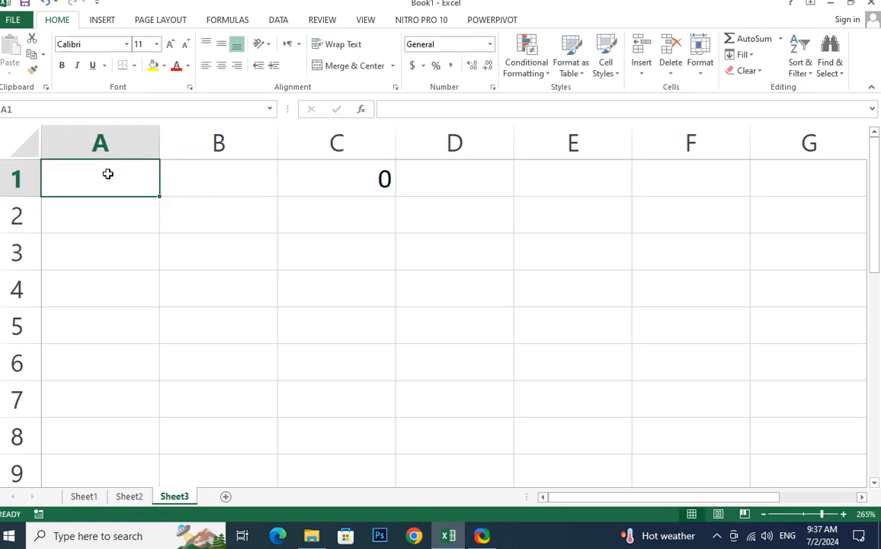
type("50")
key("Return")
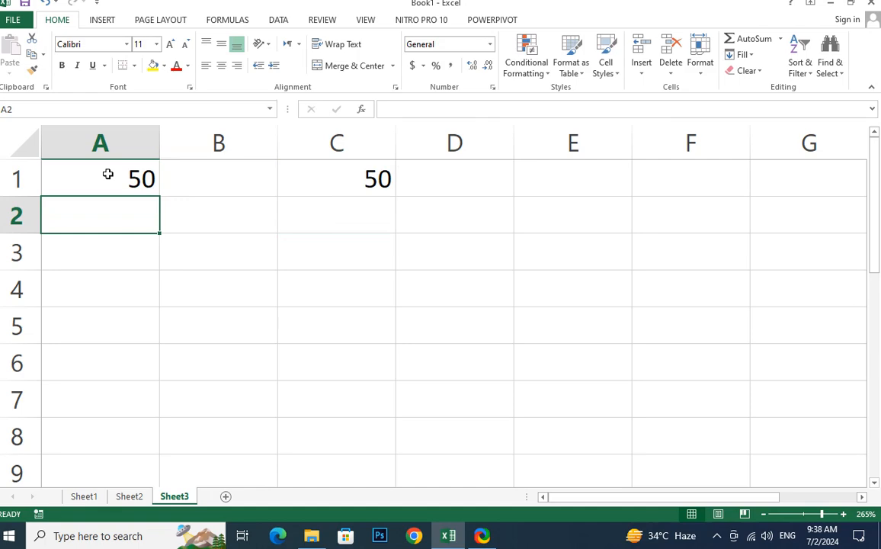
key("Right")
key("Up")
type("25")
key("Return")
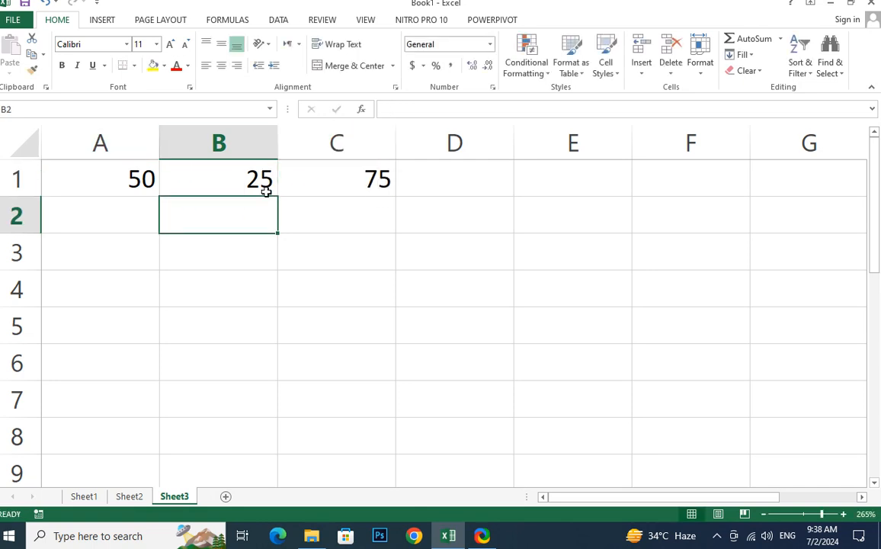
Step: Examine the input values in A1 and B1 and the addition formula in C1
left_click(242, 171)
left_click(146, 174)
left_click(175, 172)
left_click(355, 174)
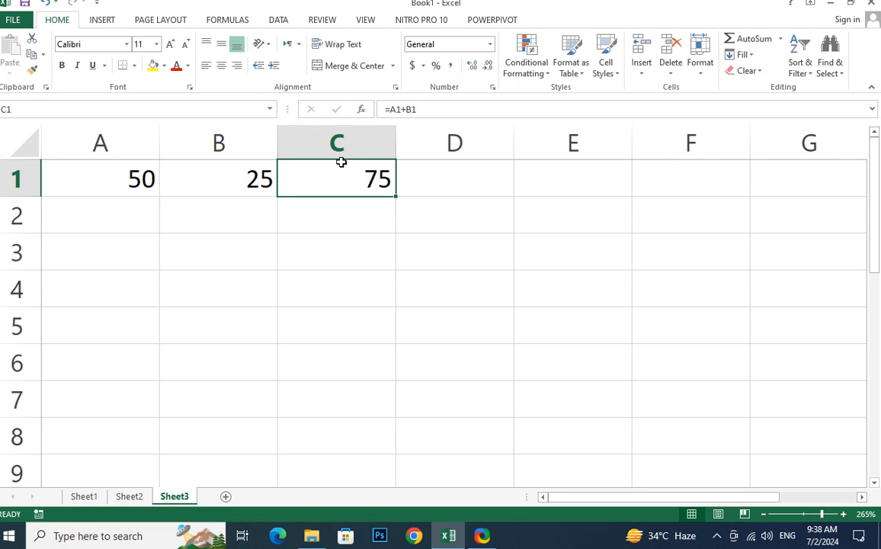
Step: Replace the addition formula in C1 with =RAND() to generate a random number
left_click(387, 241)
left_click(363, 173)
type("=ranfd")
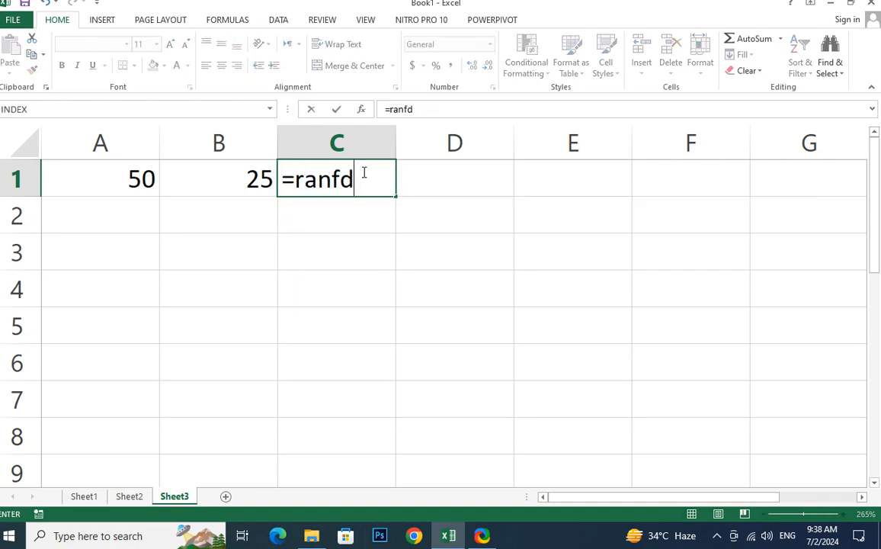
key("BackSpace")
key("BackSpace")
type("d")
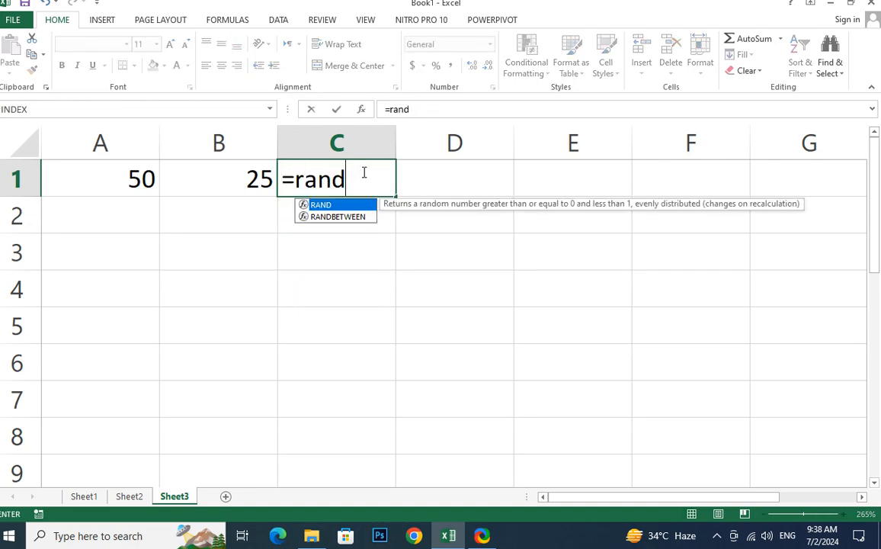
key("Return")
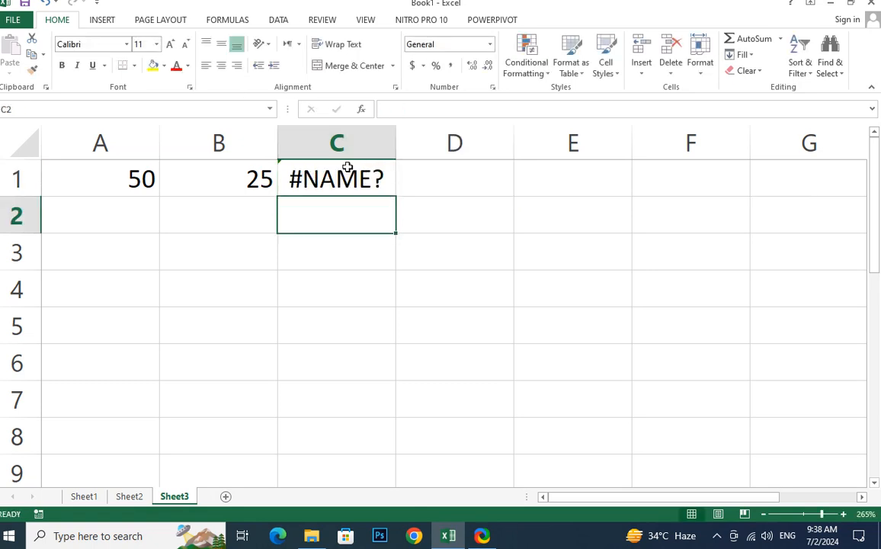
double_click(347, 171)
type("()")
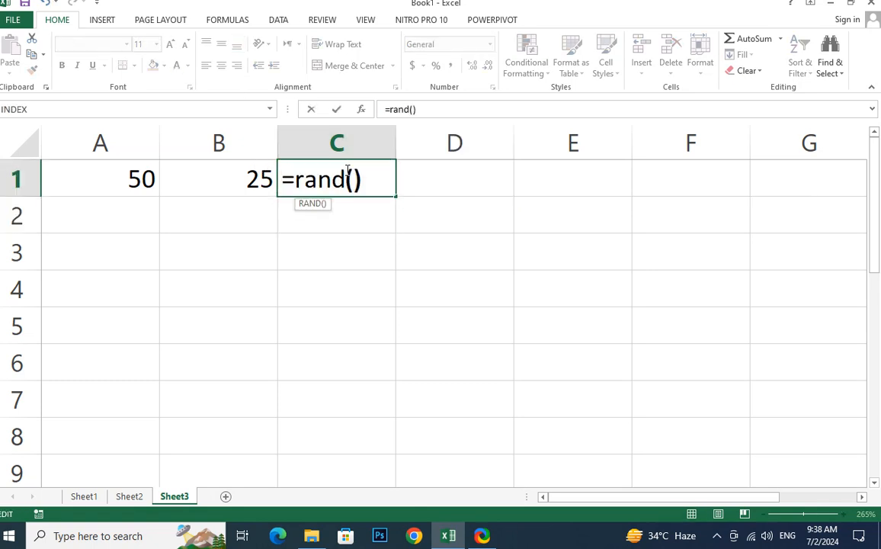
key("Return")
Step: Fill the RAND formula from C1 down column C
left_click(350, 177)
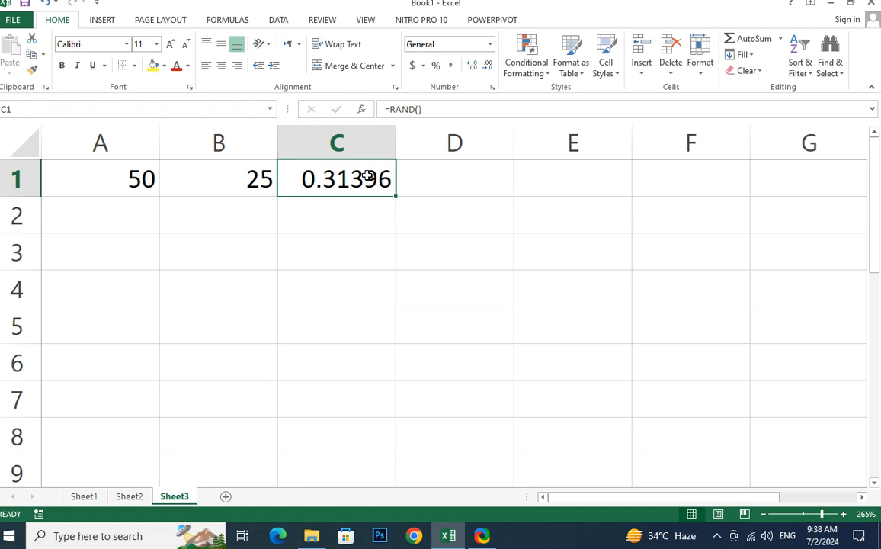
left_click_drag(395, 196, 419, 345)
scroll(419, 344, "up", 3)
Step: Enter =RANDBETWEEN(50,500) in cell D1 to generate a random whole number between 50 and 500
left_click(458, 169)
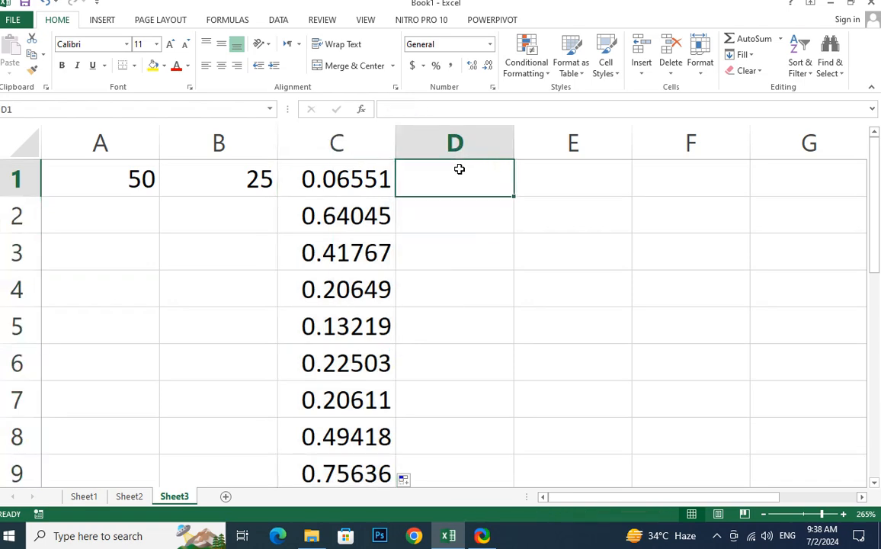
type("=rand")
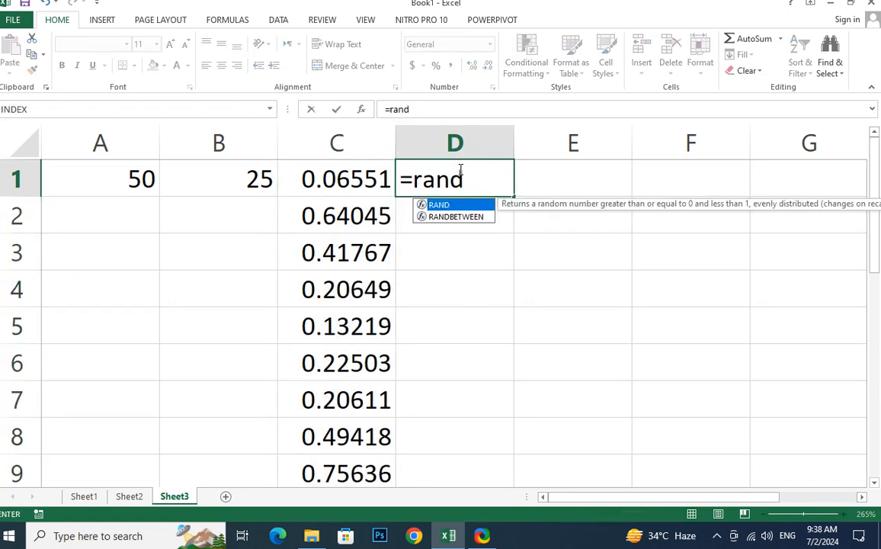
double_click(454, 216)
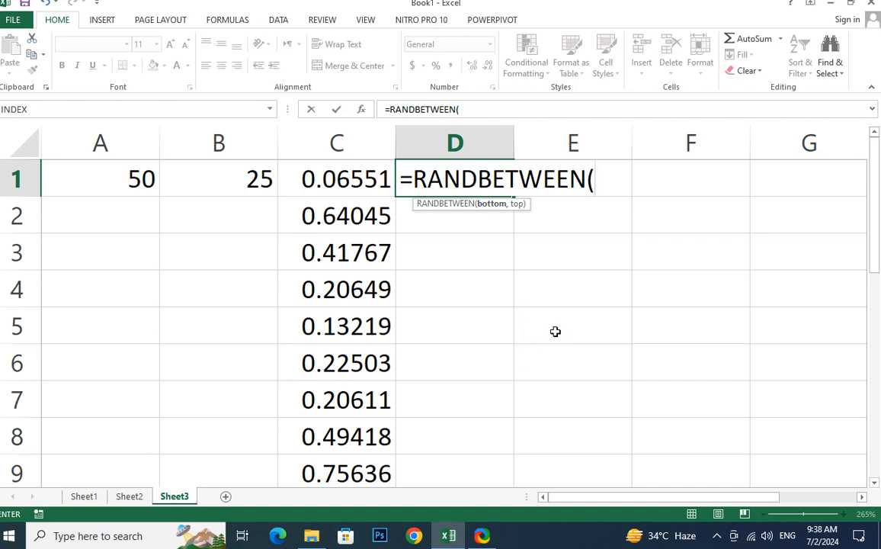
type("50")
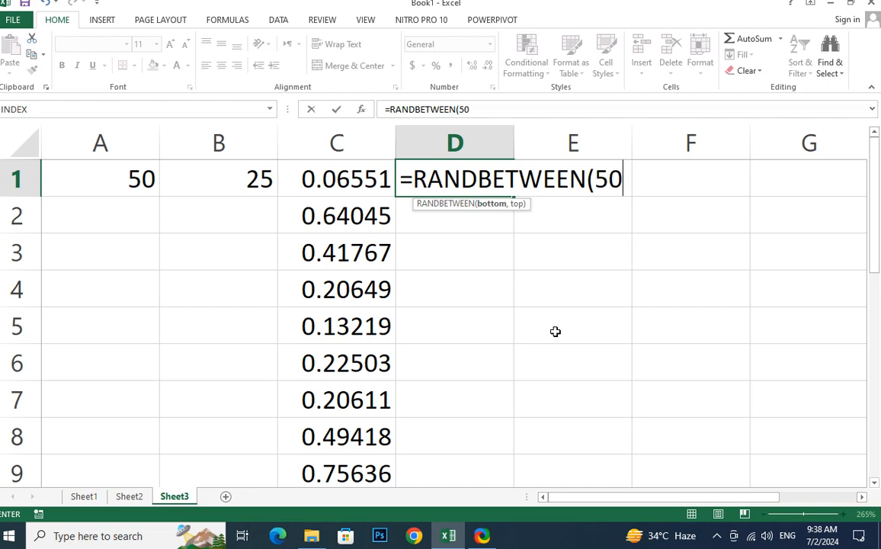
type(",")
key("BackSpace")
type(",500")
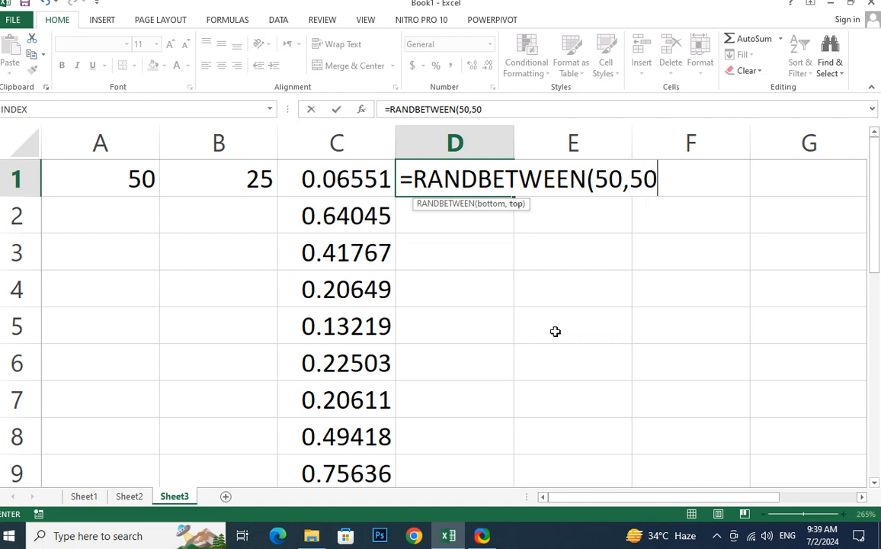
type(")")
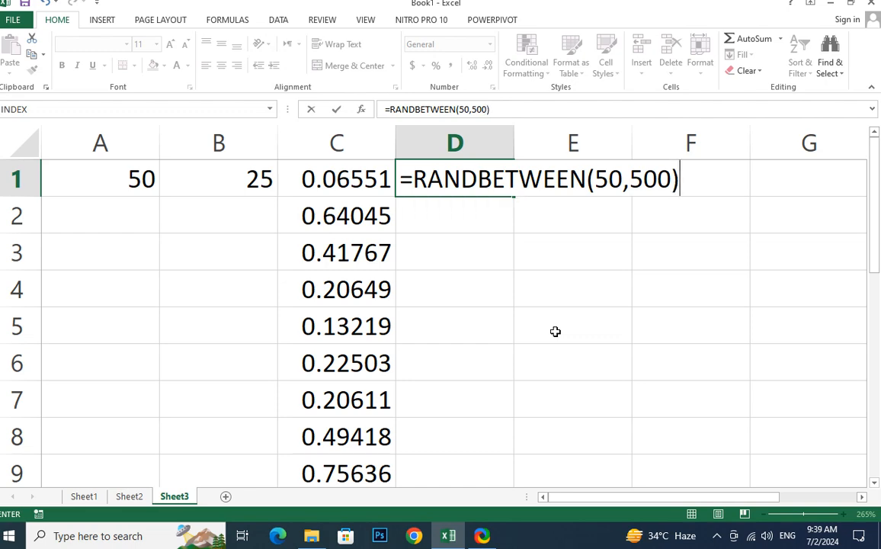
key("Return")
Step: Fill the RANDBETWEEN formula from D1 down to D11 and check the copied formulas
left_click(488, 177)
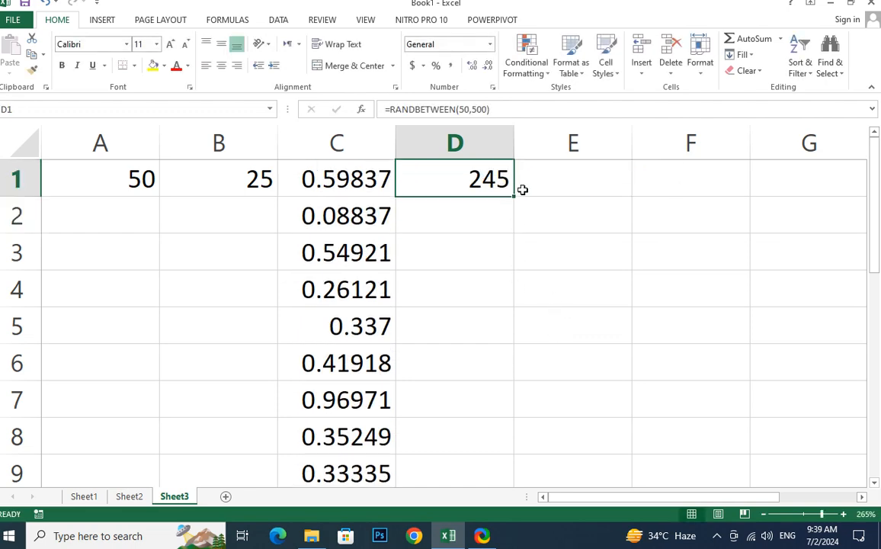
left_click_drag(514, 195, 564, 425)
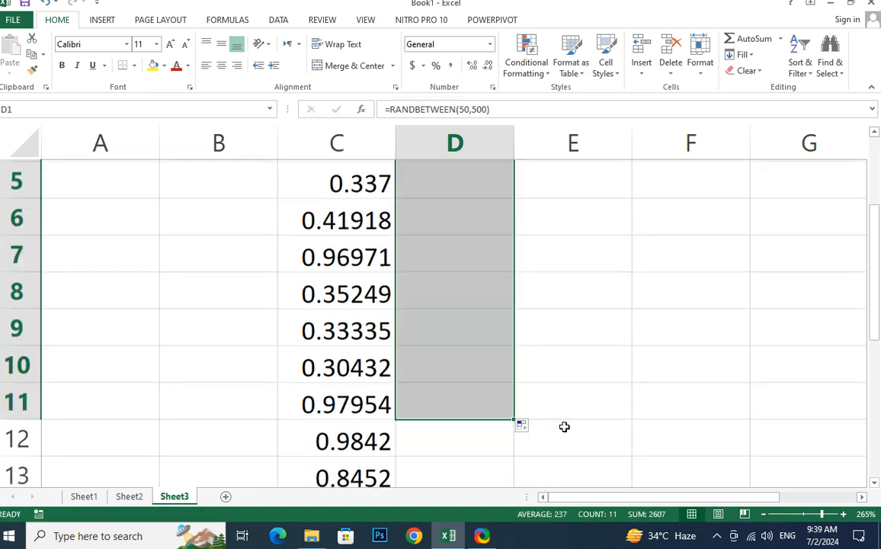
scroll(705, 387, "up", 2)
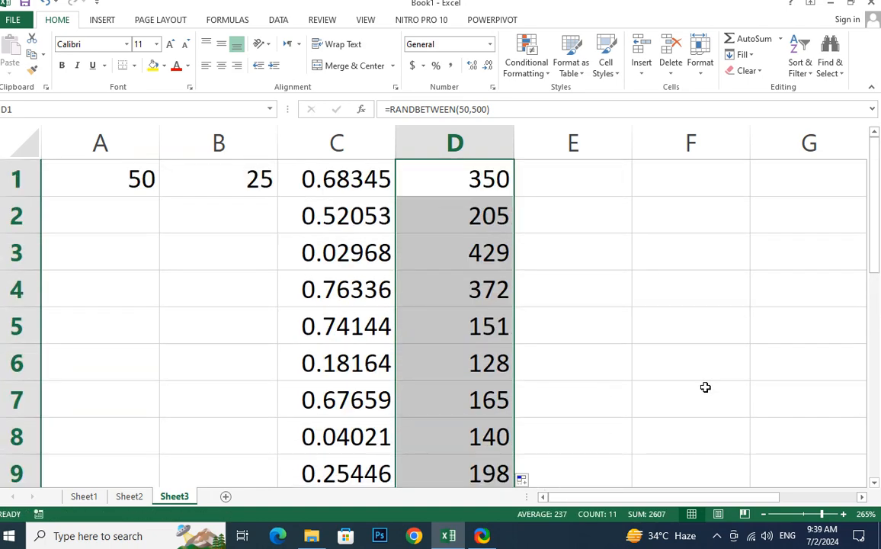
left_click(482, 253)
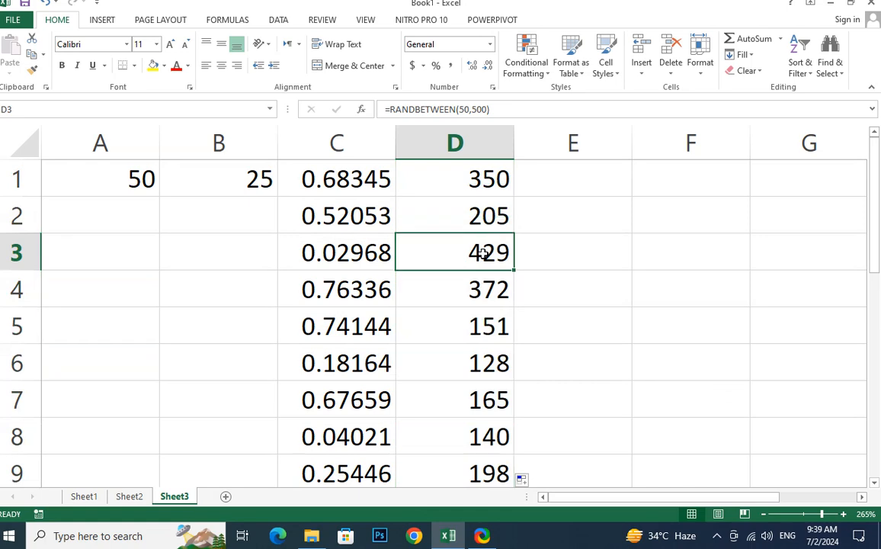
left_click(480, 431)
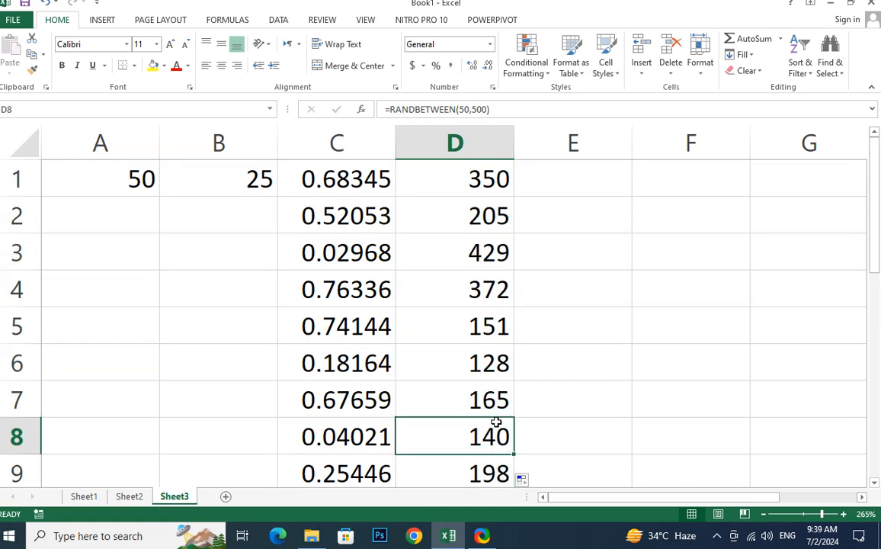
Step: Extend the RANDBETWEEN formula from D11 down to D38
scroll(477, 369, "down", 2)
left_click(501, 328)
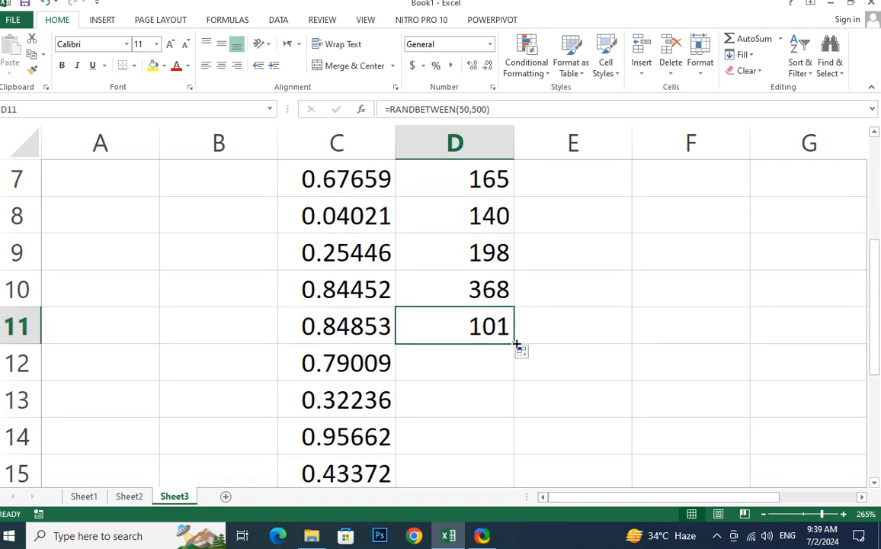
left_click_drag(516, 345, 522, 519)
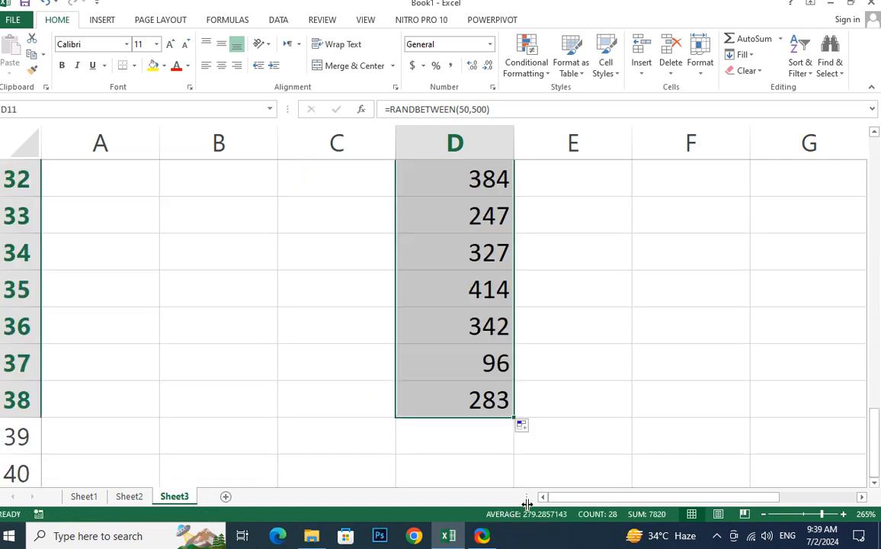
scroll(526, 495, "up", 9)
scroll(526, 491, "up", 2)
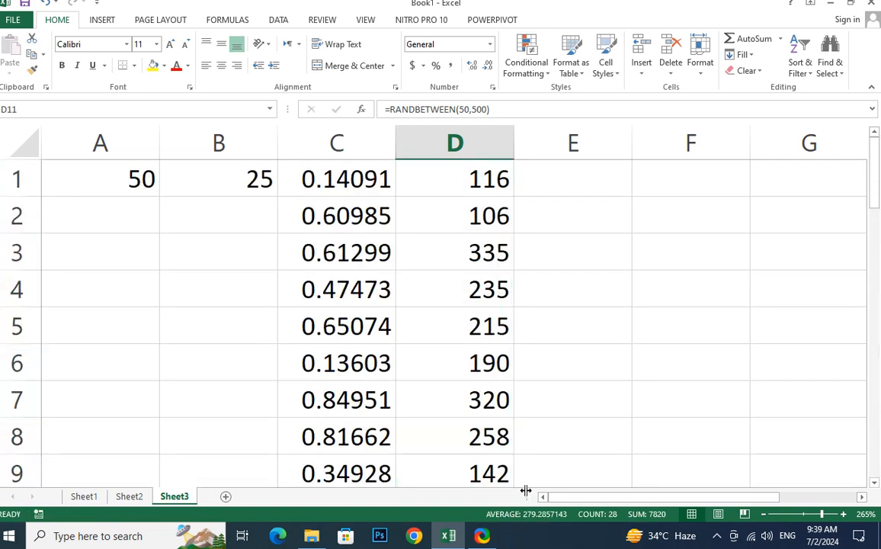
Step: Enter =C1*D1 in cell E1 to multiply the two random numbers of the first row
left_click(574, 177)
type("=")
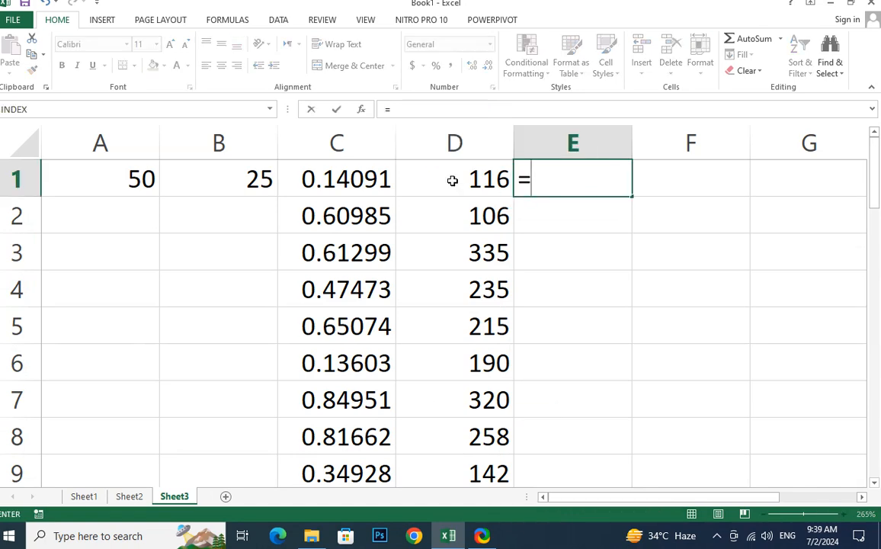
left_click(317, 179)
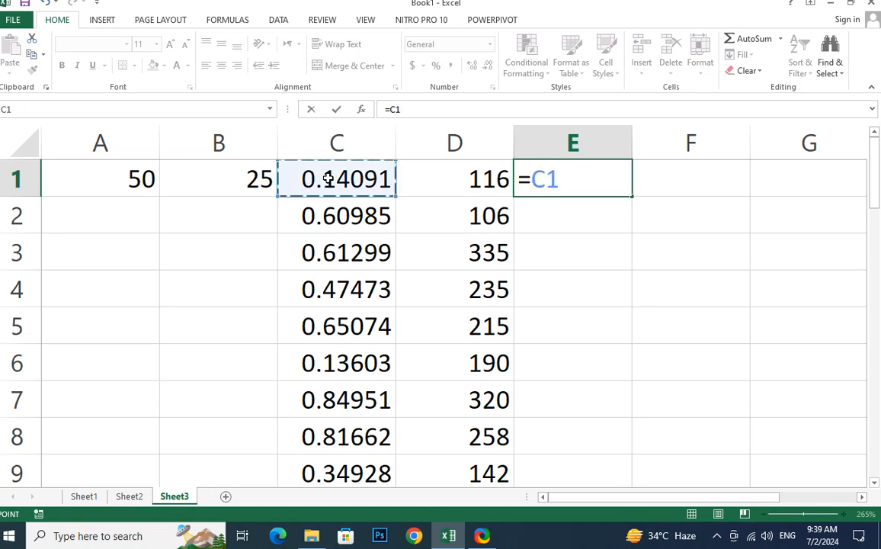
type("*")
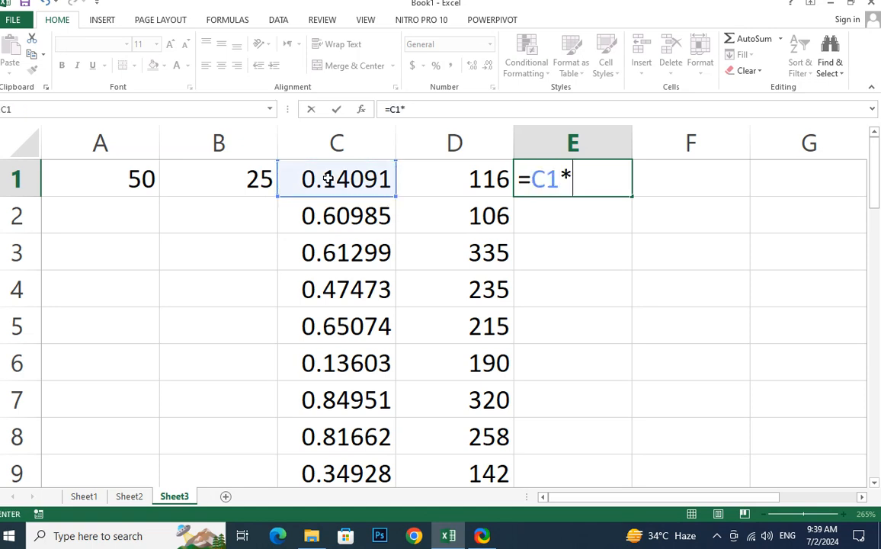
left_click(442, 179)
key("Return")
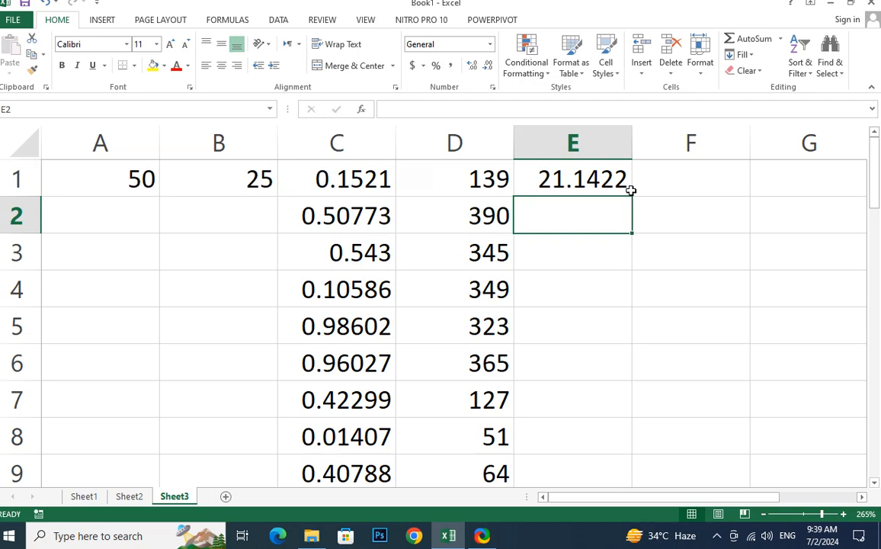
Step: Fill the multiplication formula from E1 down to E38 and check the results in E1 through E4
left_click(605, 179)
left_click_drag(631, 196, 628, 543)
scroll(613, 346, "up", 10)
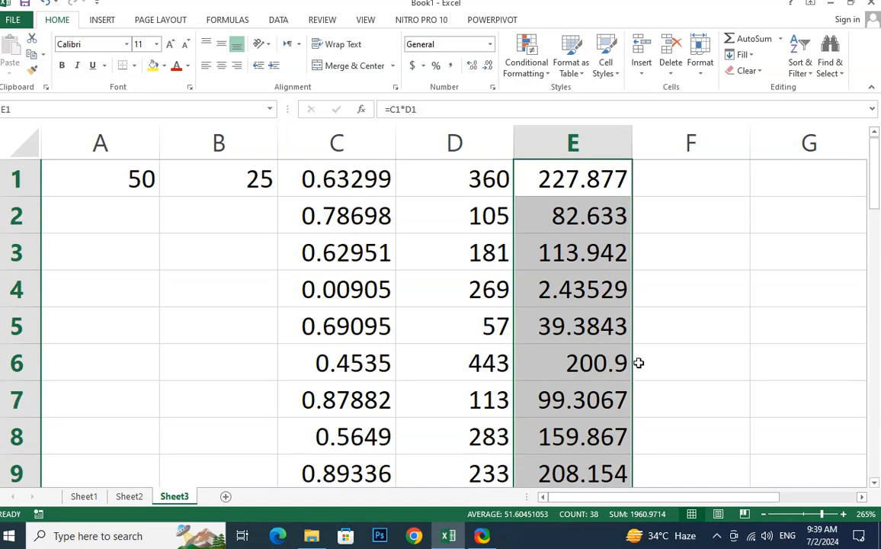
left_click(569, 176)
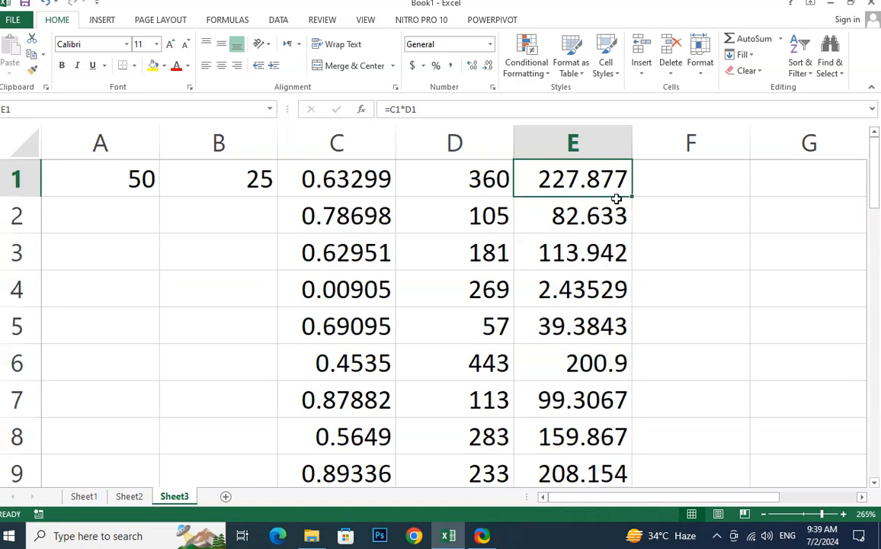
left_click(587, 216)
left_click(600, 254)
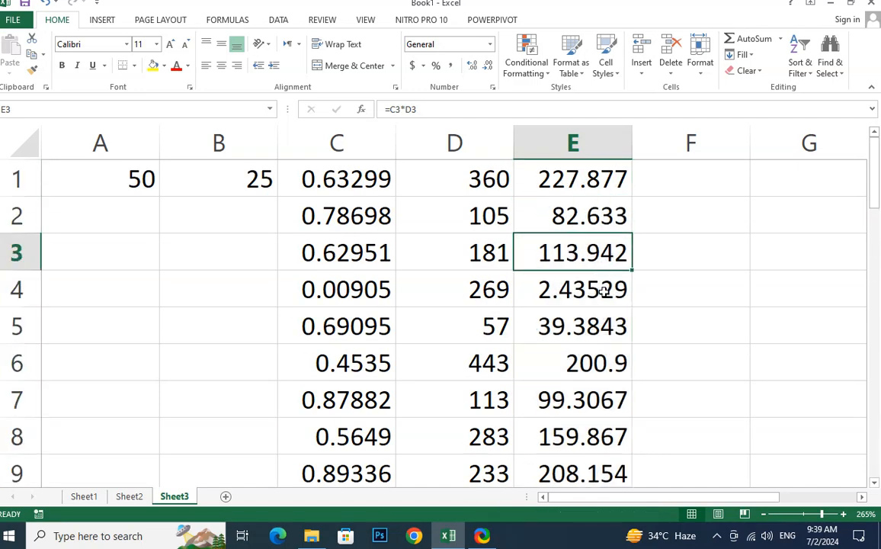
left_click(602, 293)
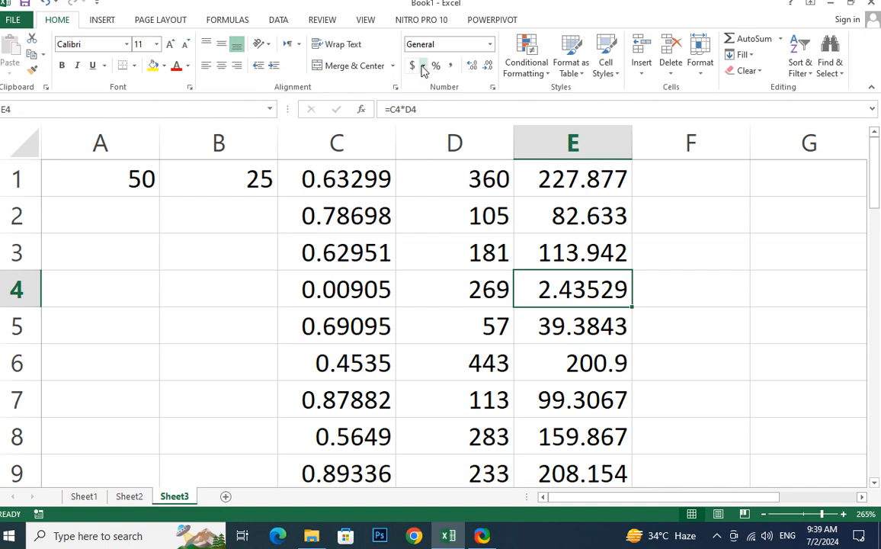
Step: Try displaying E1:E7 with two decimal places using number formatting, and undo the format change
left_click(591, 176)
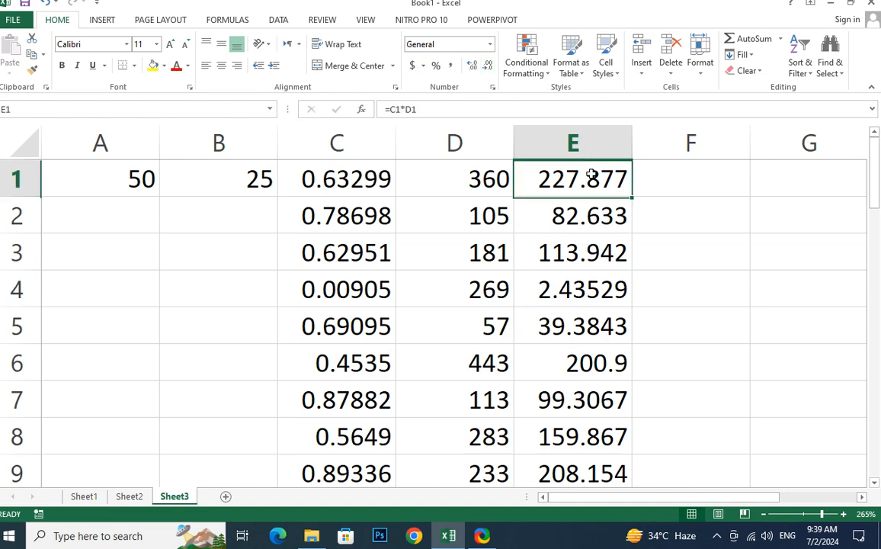
left_click_drag(591, 176, 570, 387)
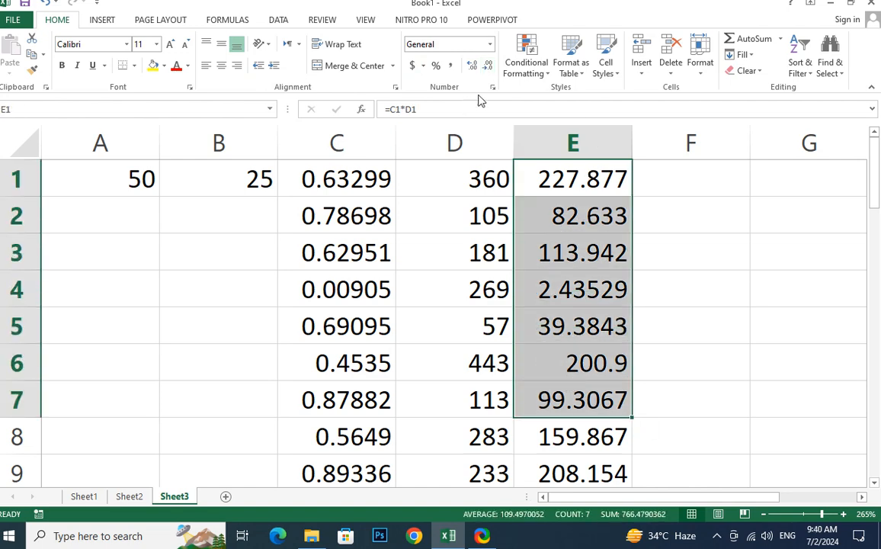
left_click(488, 67)
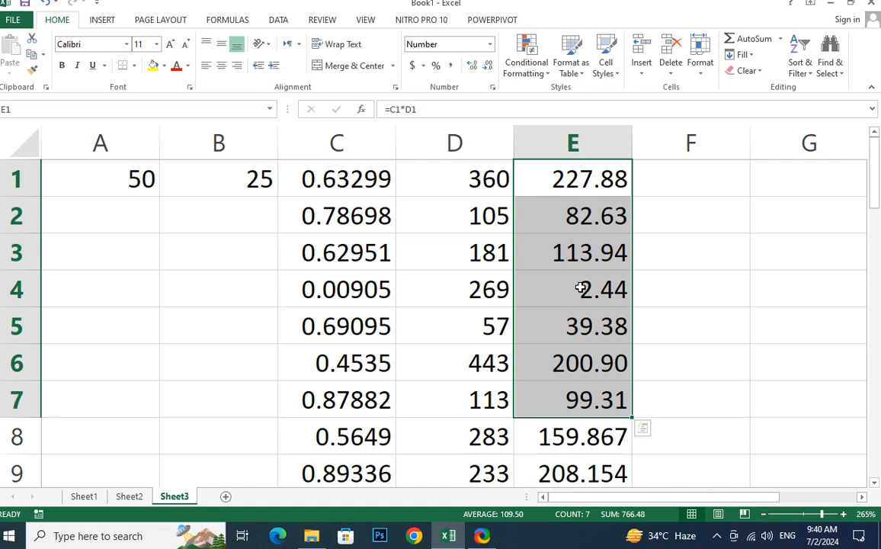
left_click(579, 288)
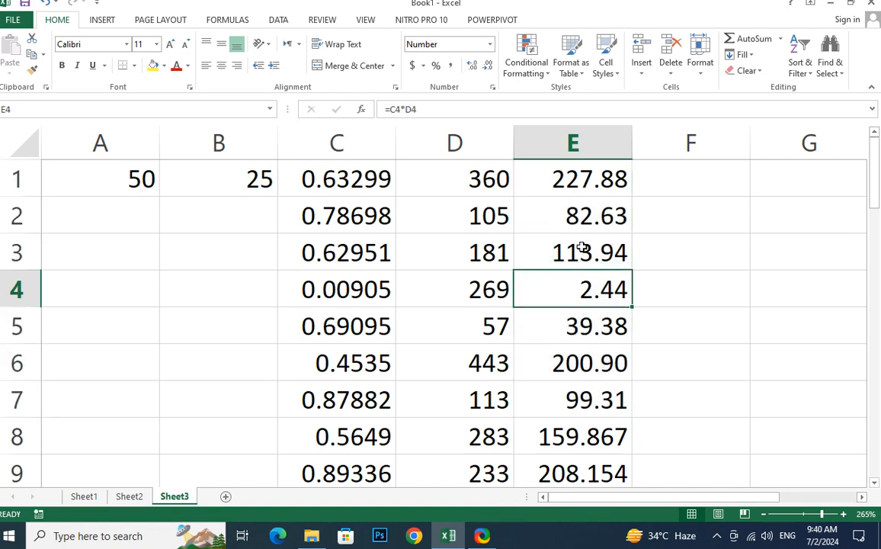
key("ctrl+z")
left_click(634, 348)
left_click(593, 329)
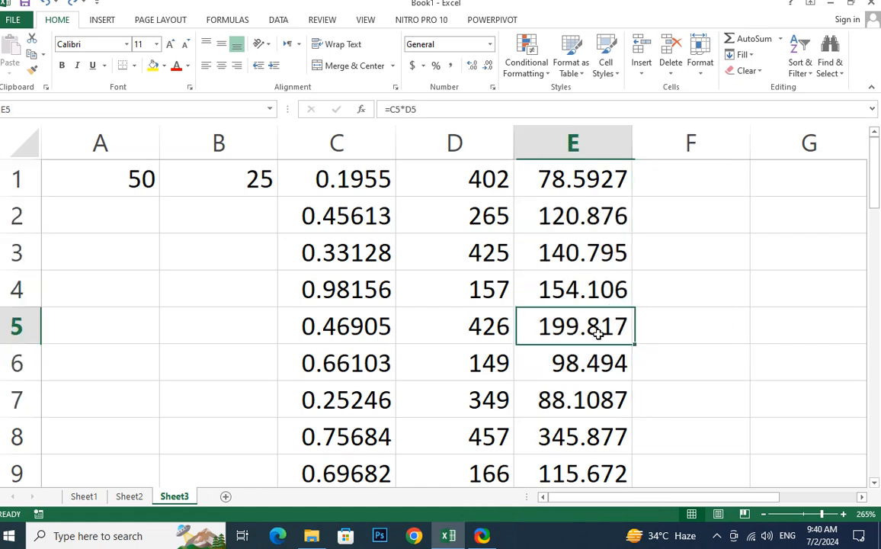
Step: Enter =ROUND(E1,2) in cell F1 to round the product to two decimals, and fill it down to F3
left_click(691, 171)
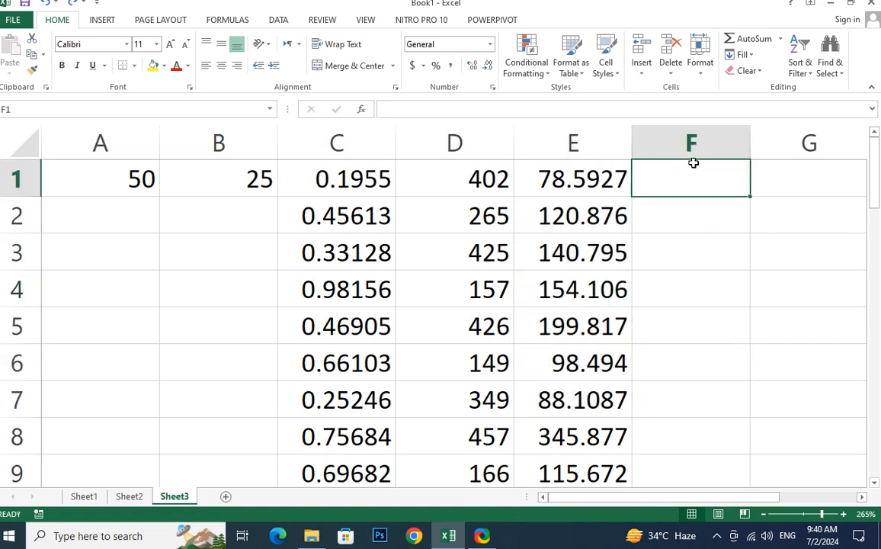
type("=r")
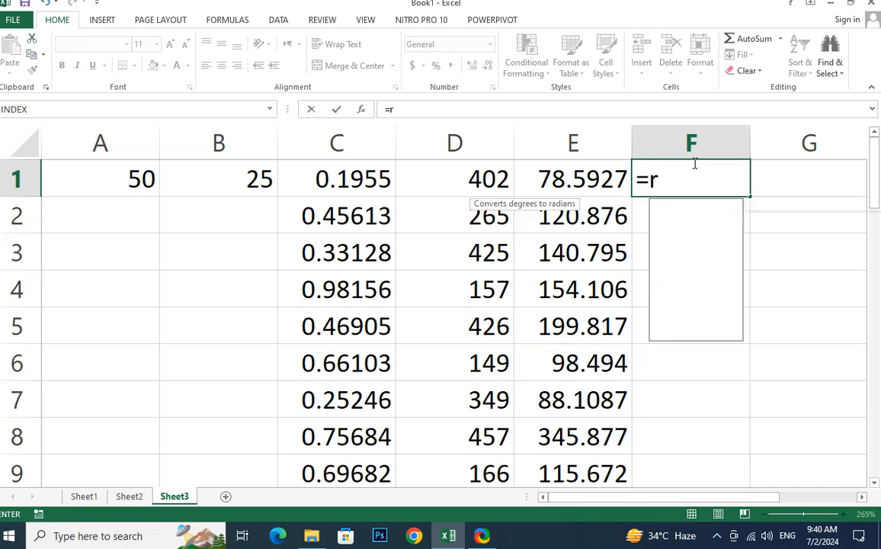
type("ou")
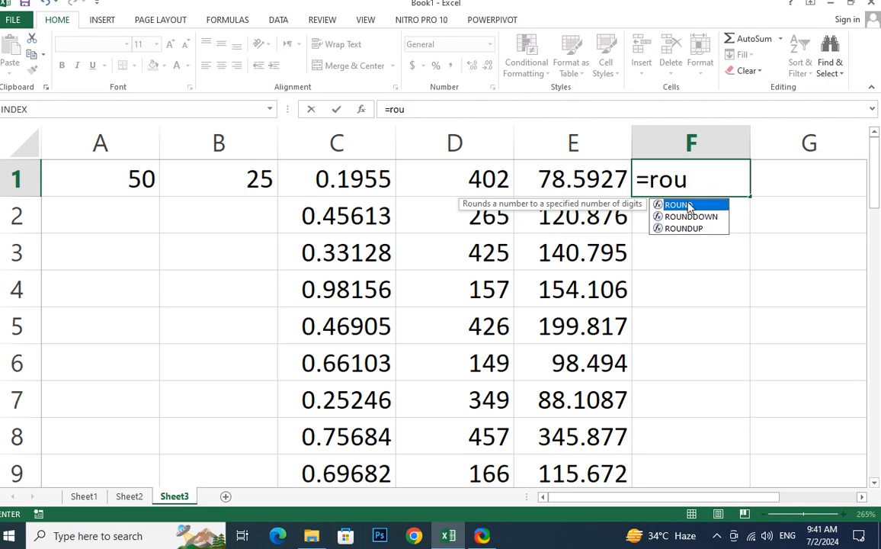
double_click(695, 206)
left_click(588, 181)
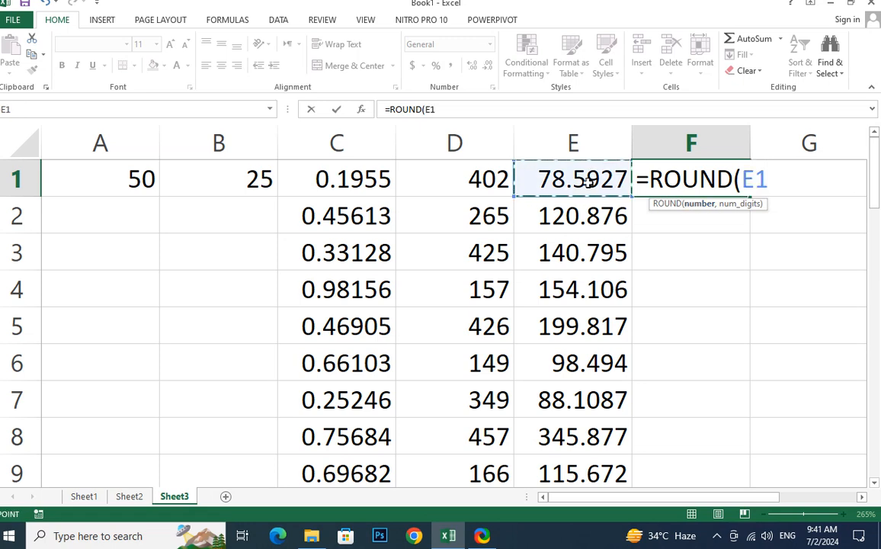
type(",")
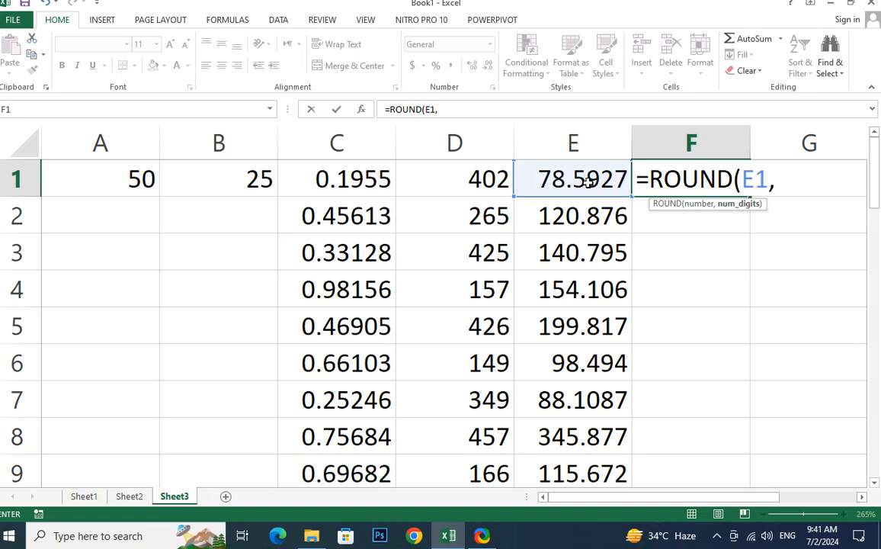
type("2)")
key("Return")
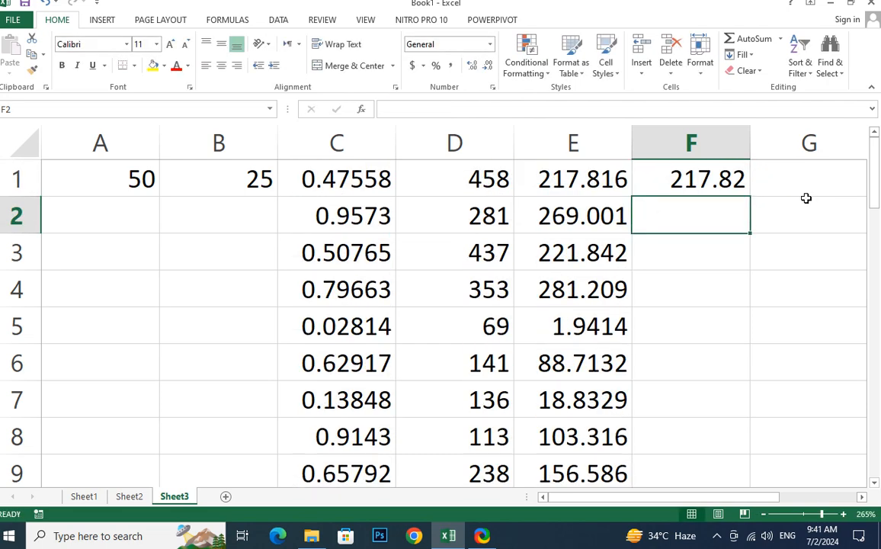
left_click(725, 190)
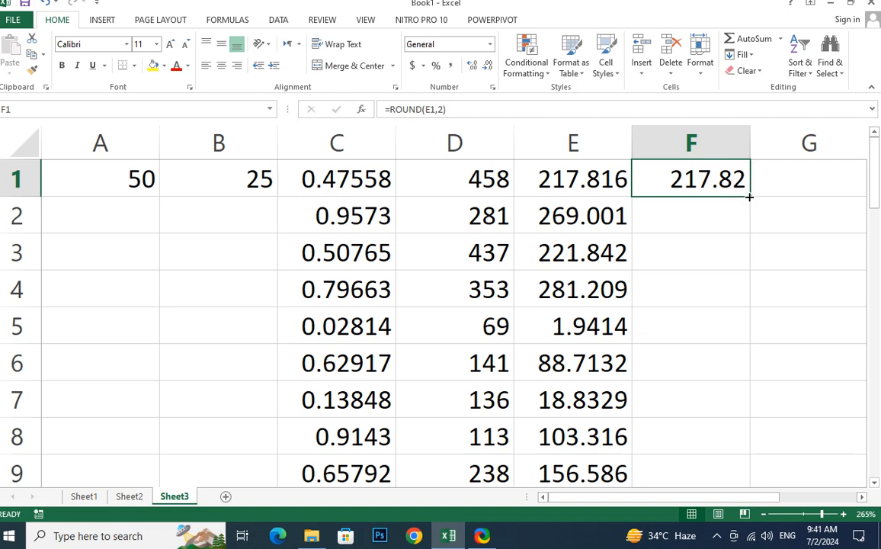
left_click_drag(749, 195, 749, 279)
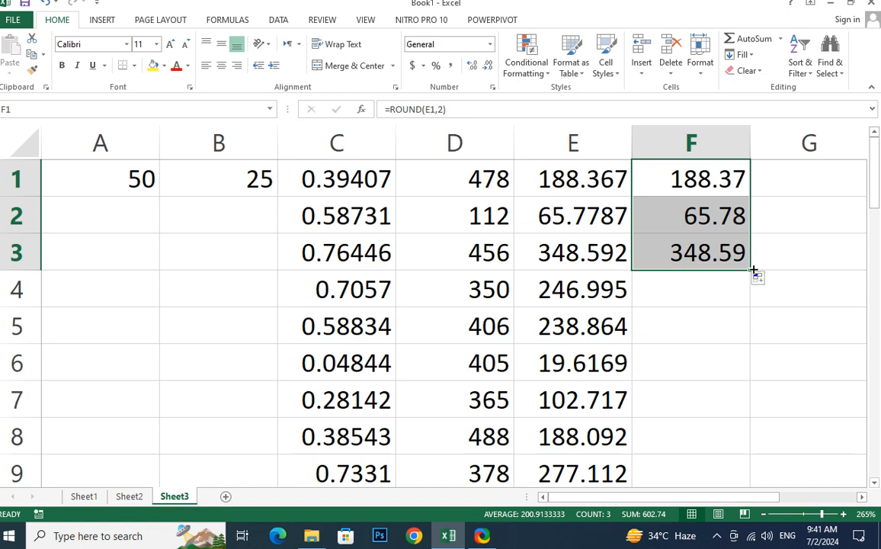
Step: Extend the ROUND formula down column F to F26 and compare the rounded values with the products in E2 and E3
left_click_drag(750, 271, 728, 476)
scroll(652, 424, "up", 6)
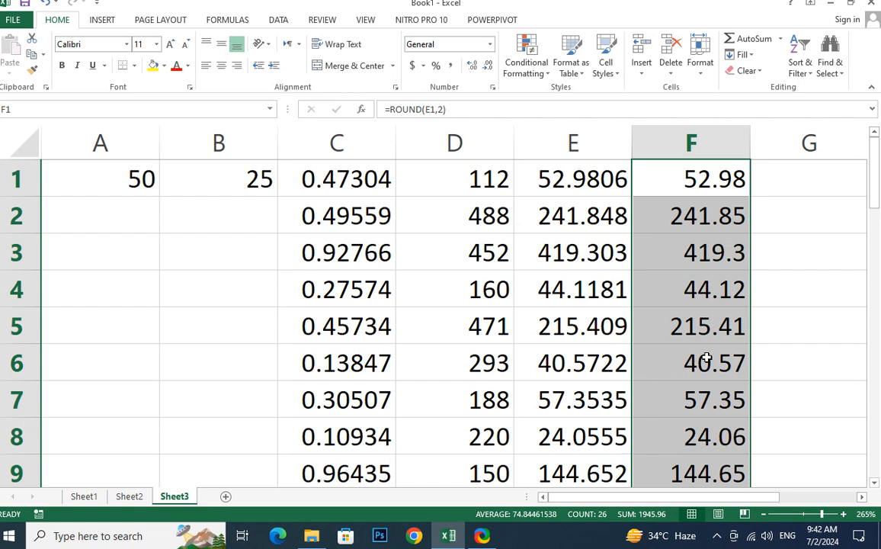
left_click(796, 174)
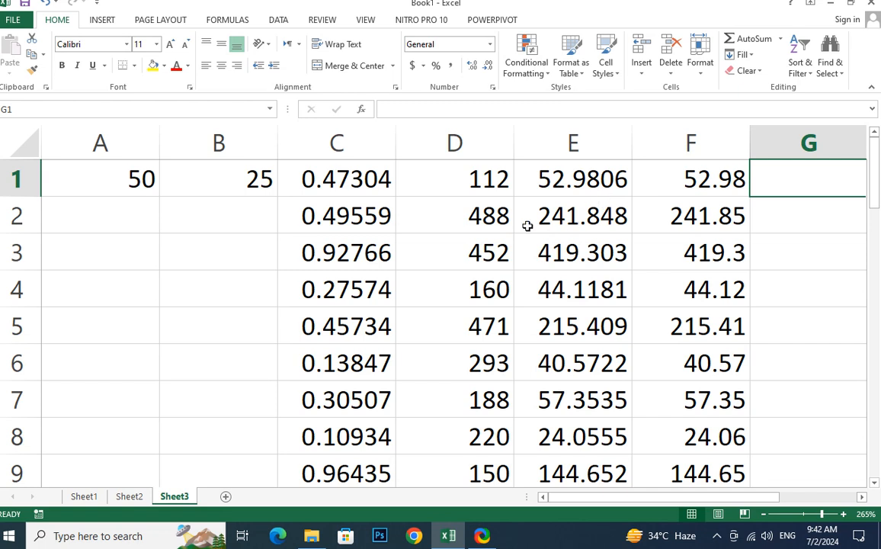
left_click(571, 219)
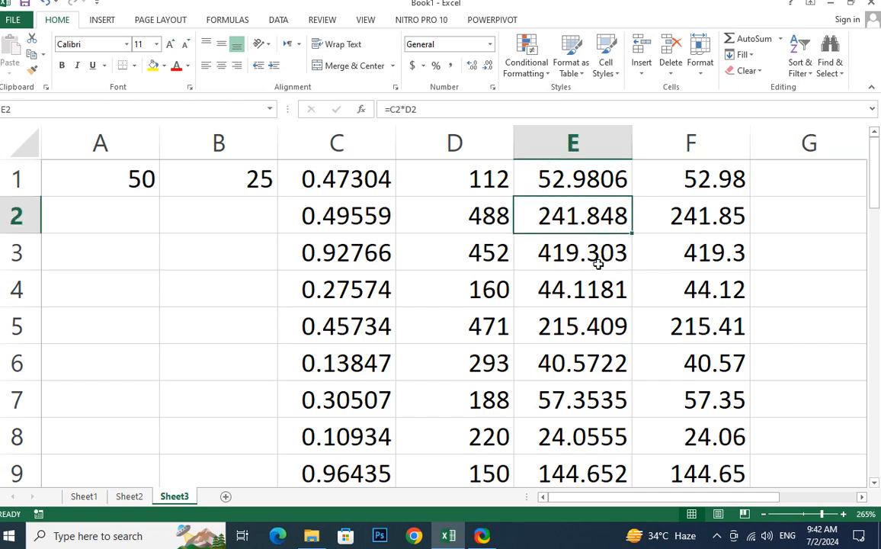
left_click(546, 257)
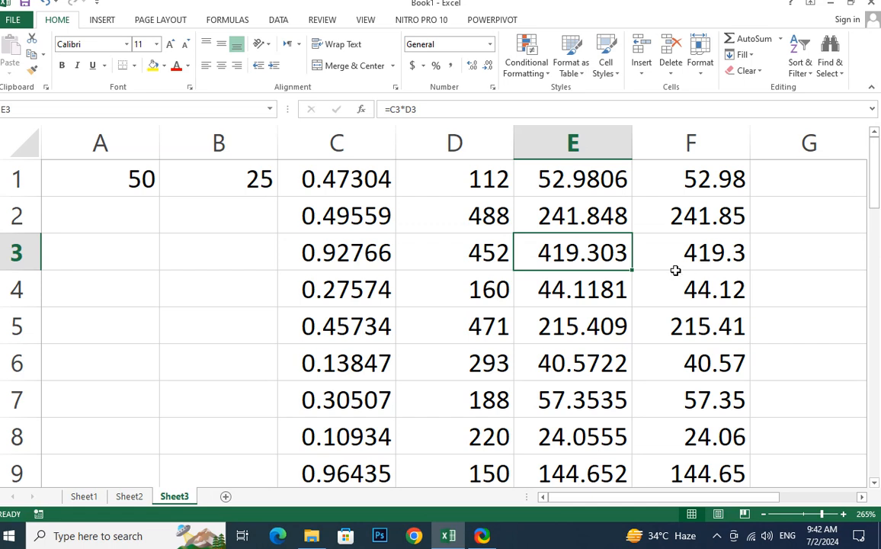
Step: Enter =CEILING.MATH(E1,2) in cell G1 to round the product up to a multiple of 2
left_click(782, 180)
type("=")
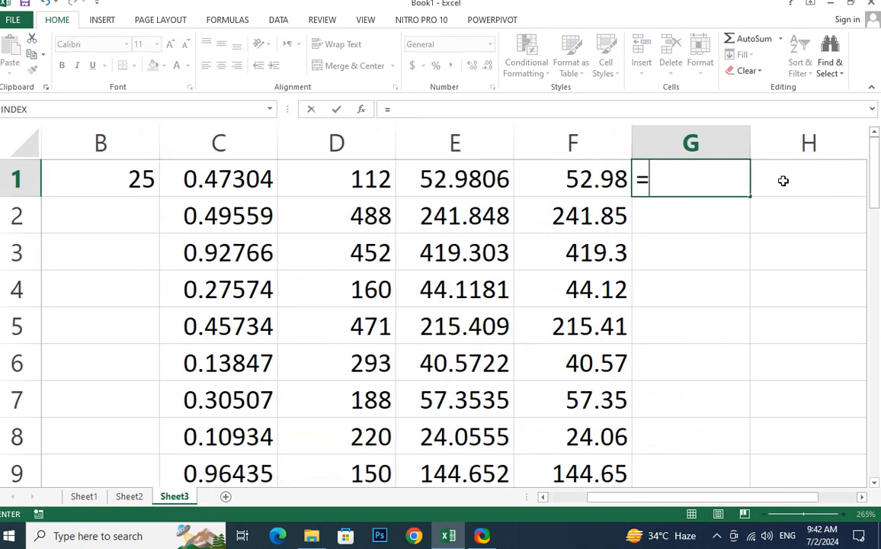
type("ci")
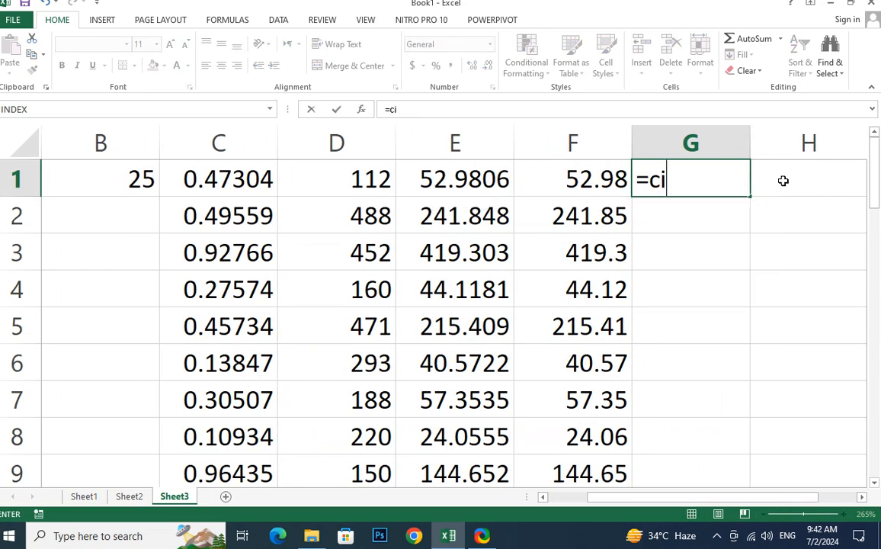
key("BackSpace")
type("e")
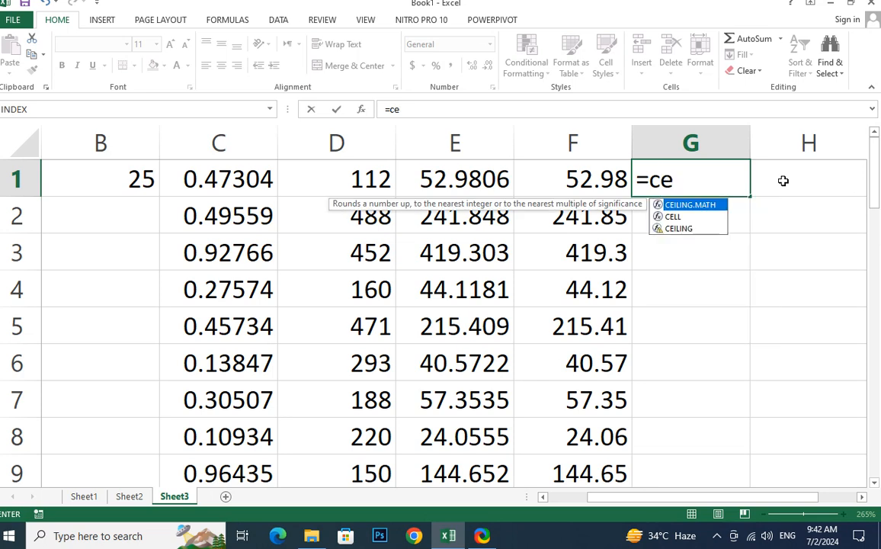
double_click(690, 205)
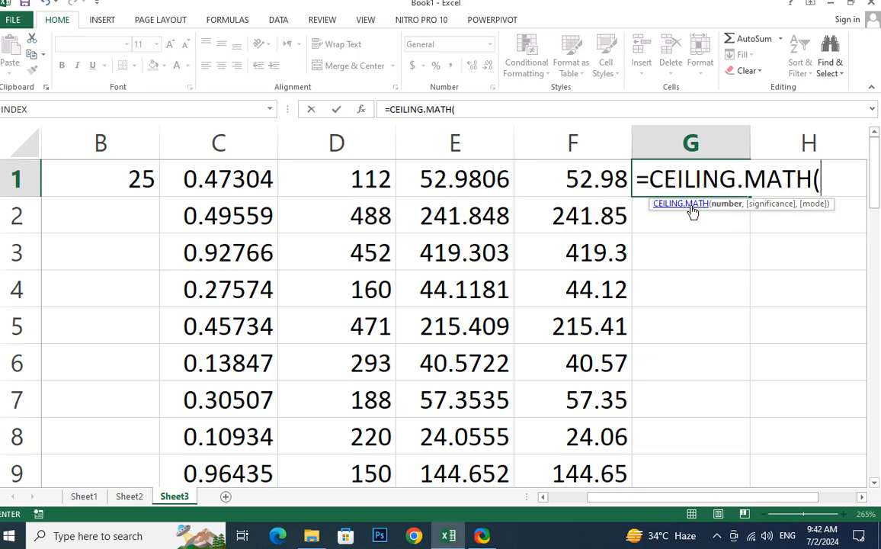
left_click(457, 180)
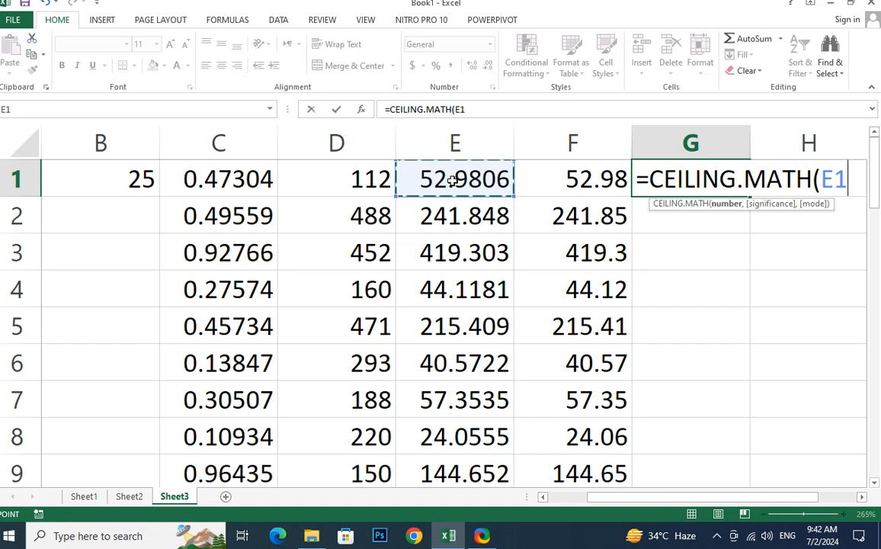
type(",")
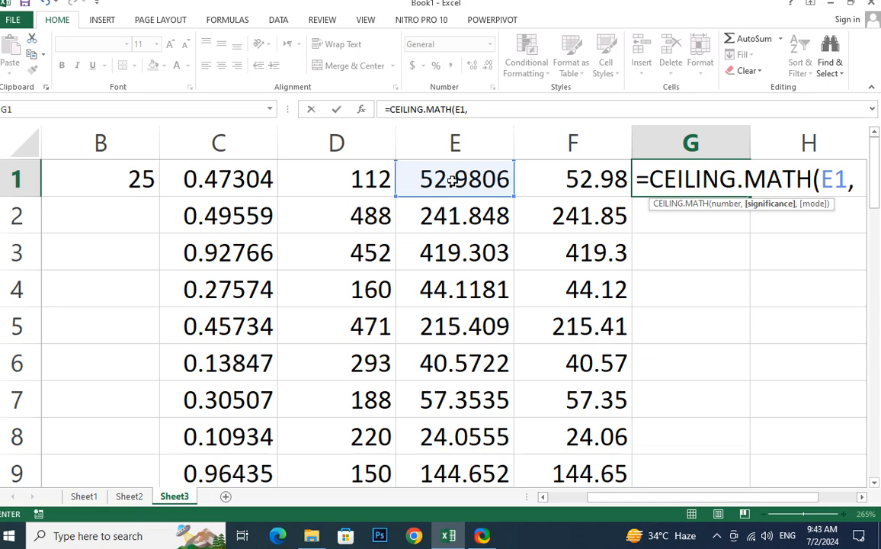
type("2")
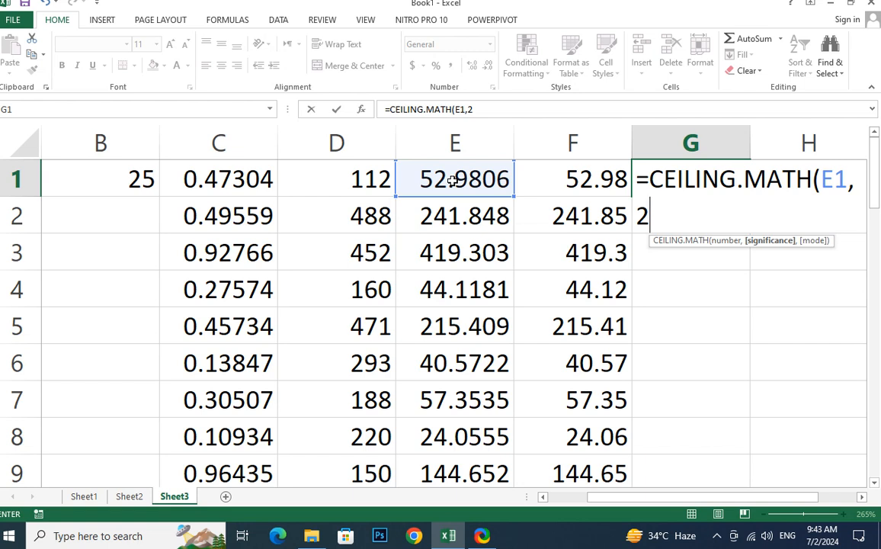
type(")")
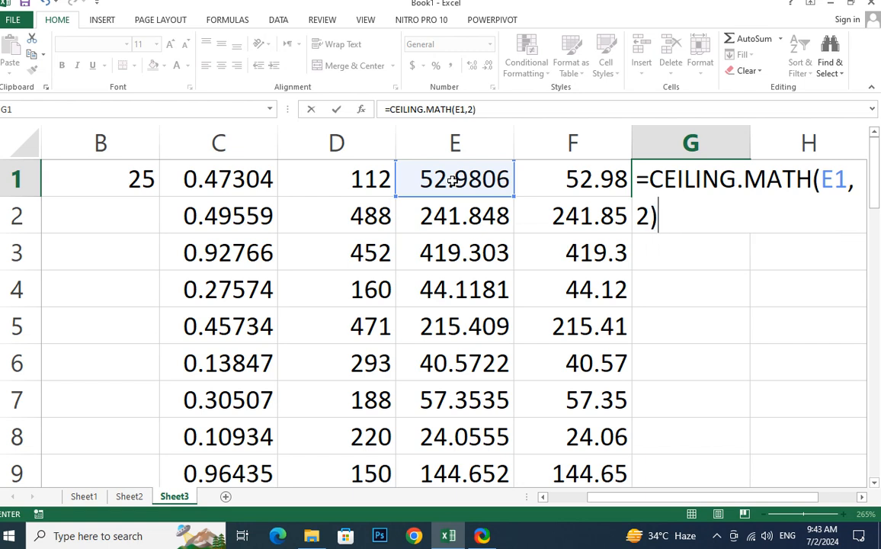
key("Return")
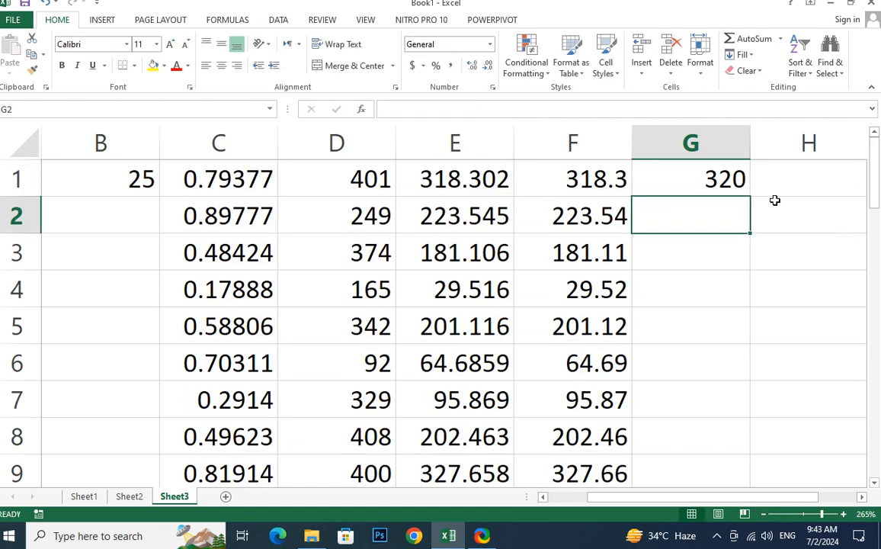
Step: Compare G1 with the product in E1, and fill the CEILING.MATH formula down column G
left_click(721, 183)
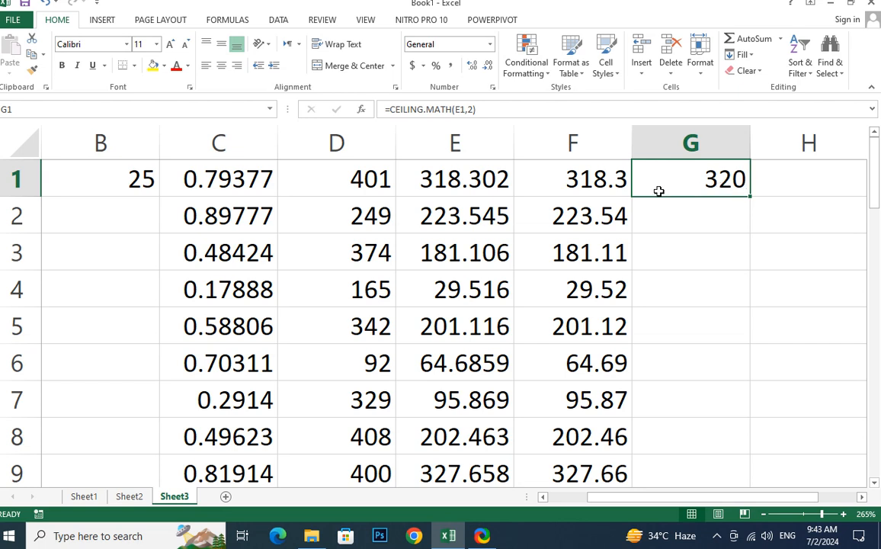
left_click(449, 187)
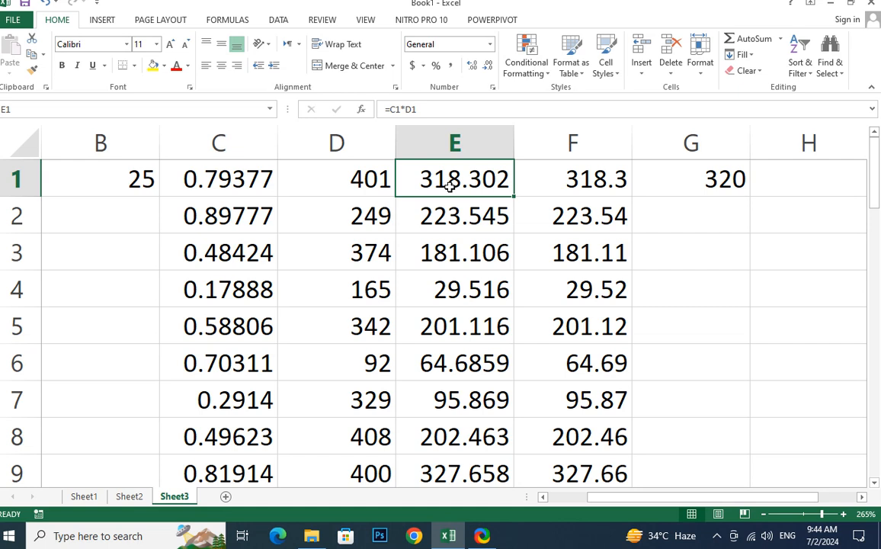
left_click(723, 181)
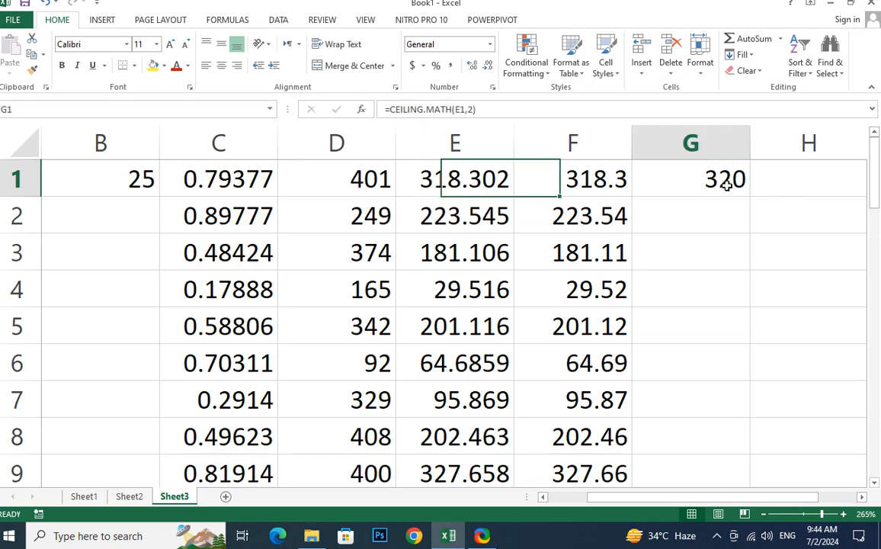
left_click_drag(748, 196, 745, 441)
scroll(724, 333, "up", 3)
left_click(608, 216)
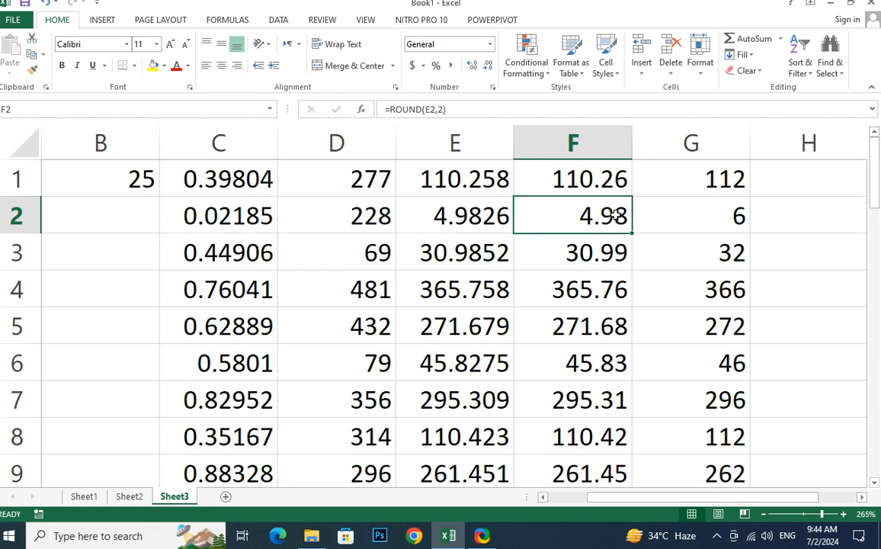
Step: Change the formula in G1 to =CEILING.MATH(E1,1), fill it down to G7 and check the results in G1 and G2
left_click(674, 165)
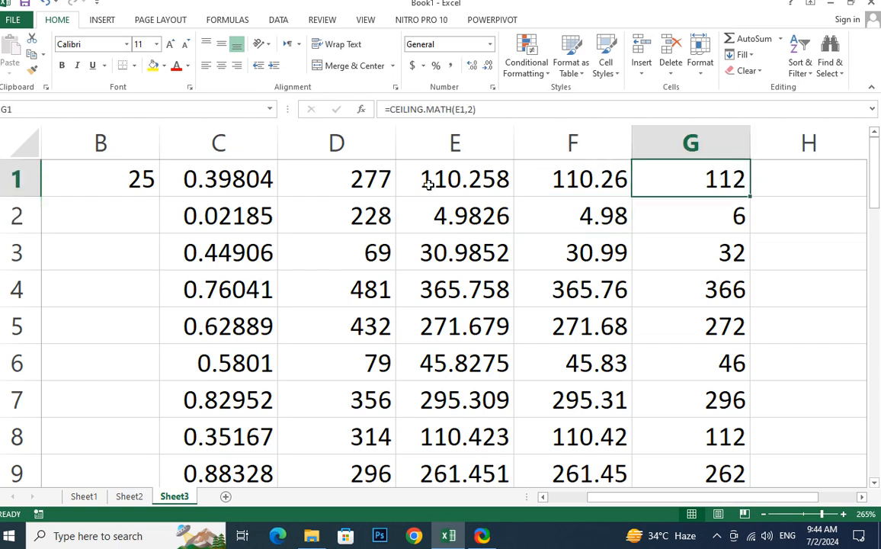
left_click(474, 111)
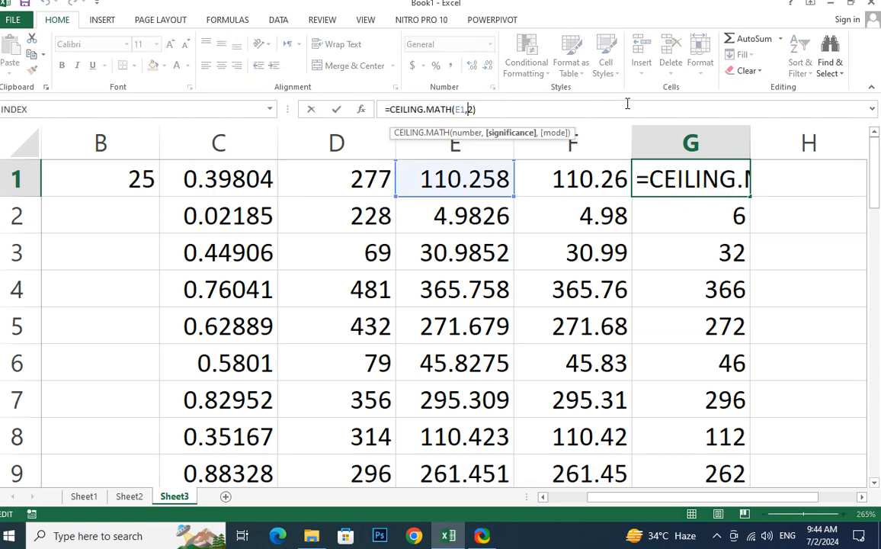
key("BackSpace")
type("1")
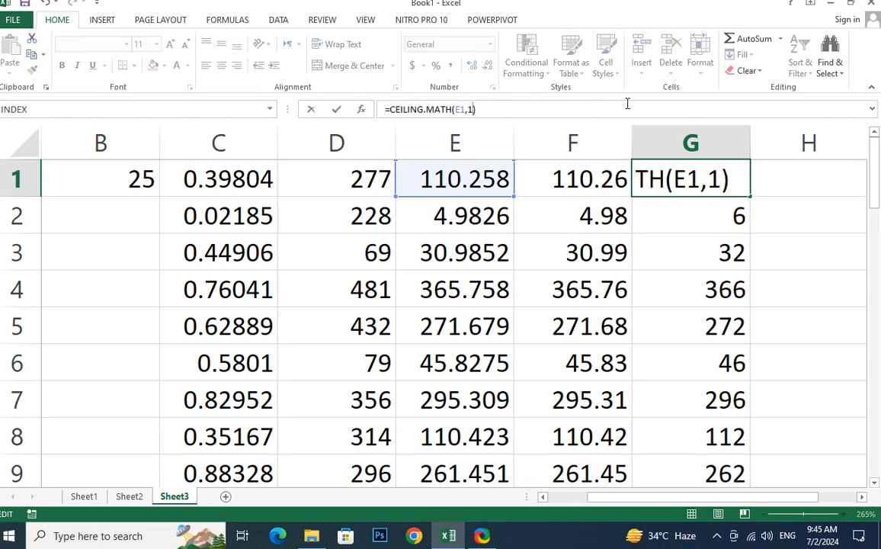
key("Return")
left_click(689, 182)
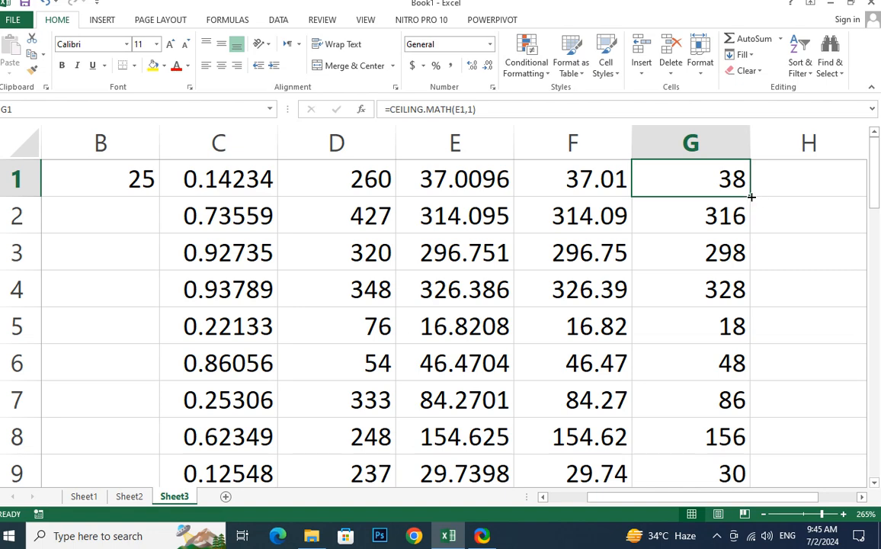
left_click_drag(751, 196, 752, 416)
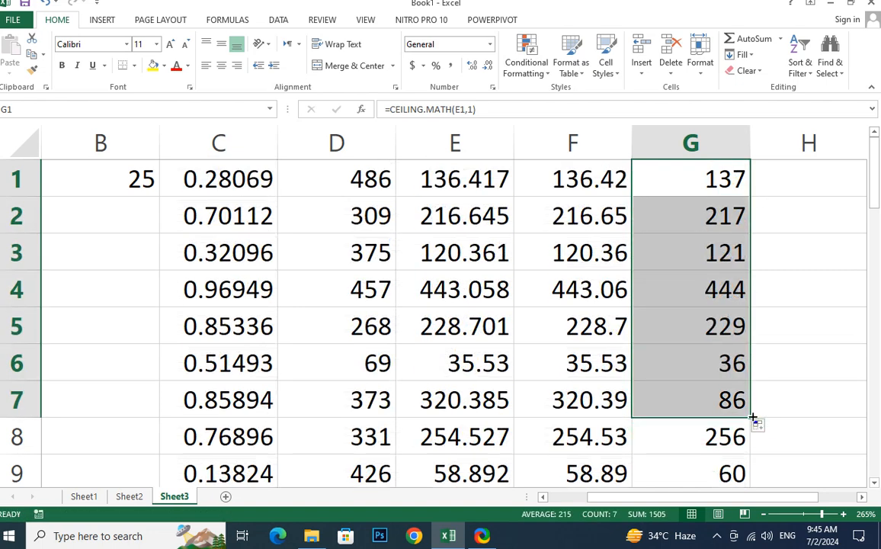
left_click(571, 180)
left_click(714, 178)
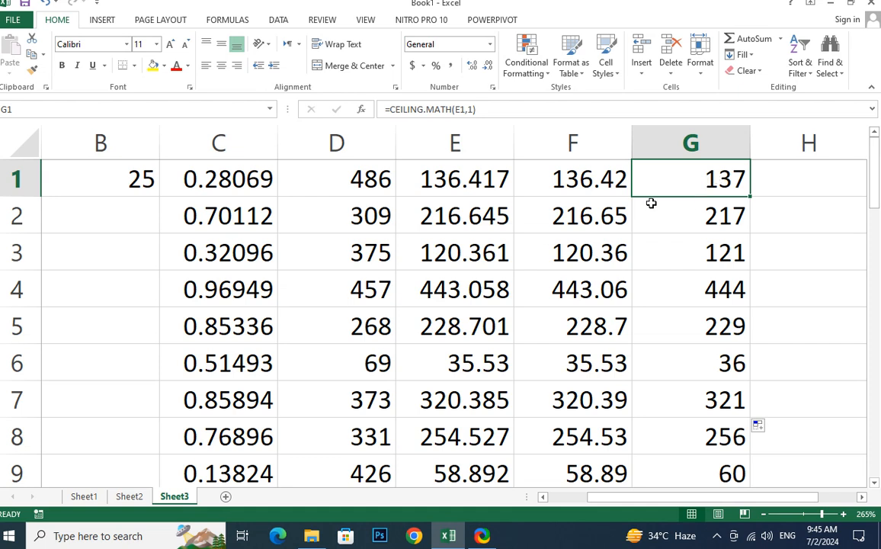
left_click(682, 217)
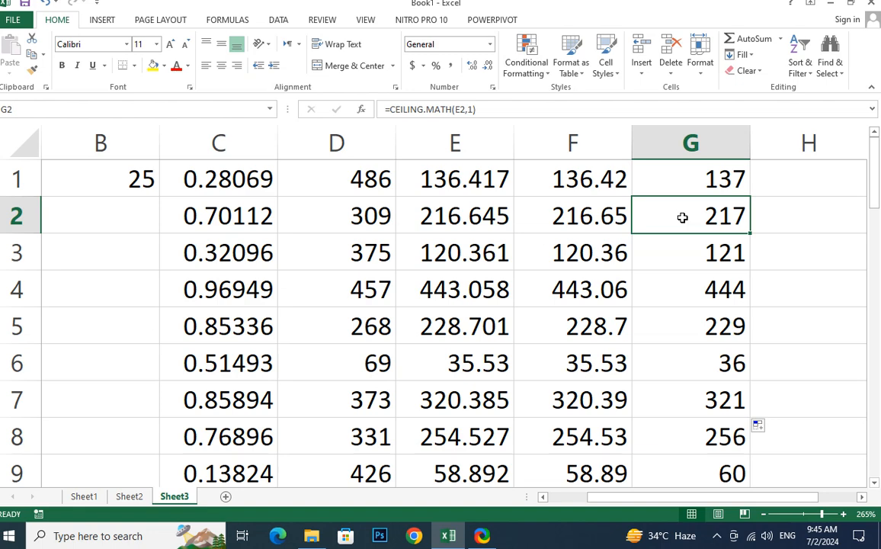
Step: Change the significance in G1 to 0 so the formula reads =CEILING.MATH(E1,0)
left_click(806, 176)
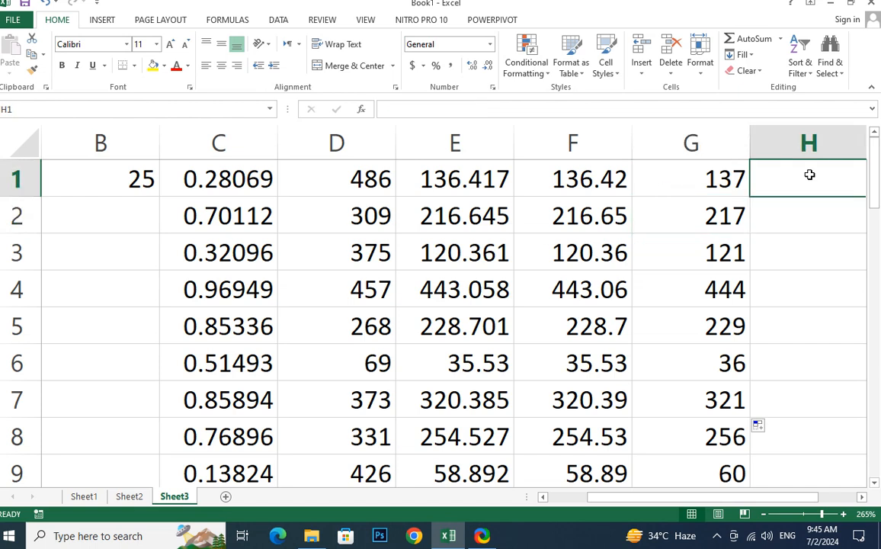
left_click(716, 187)
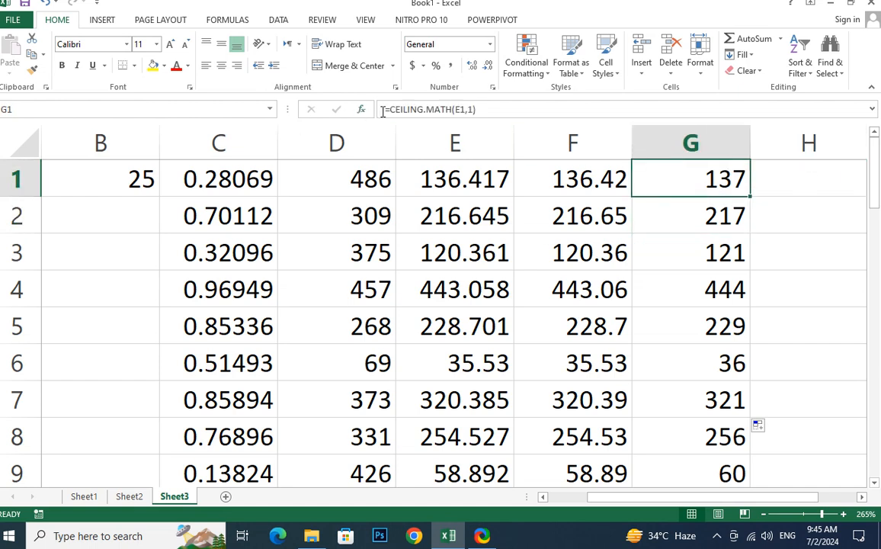
left_click(470, 109)
type("0")
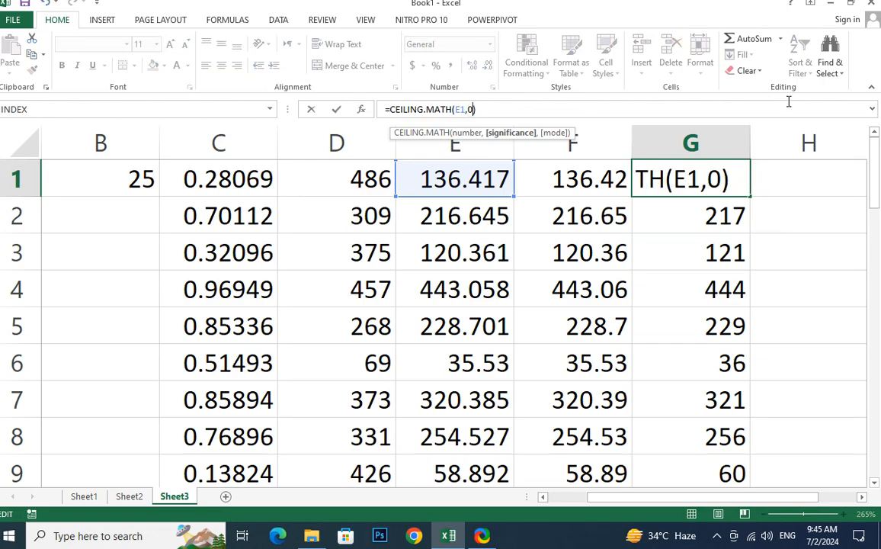
key("Return")
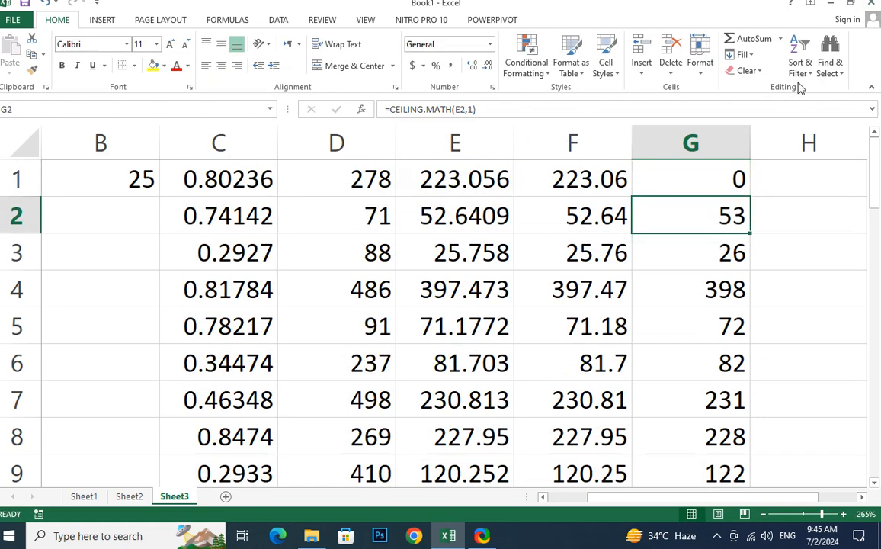
Step: Fill the CEILING.MATH formula with significance 0 from G1 down to G4
left_click(734, 167)
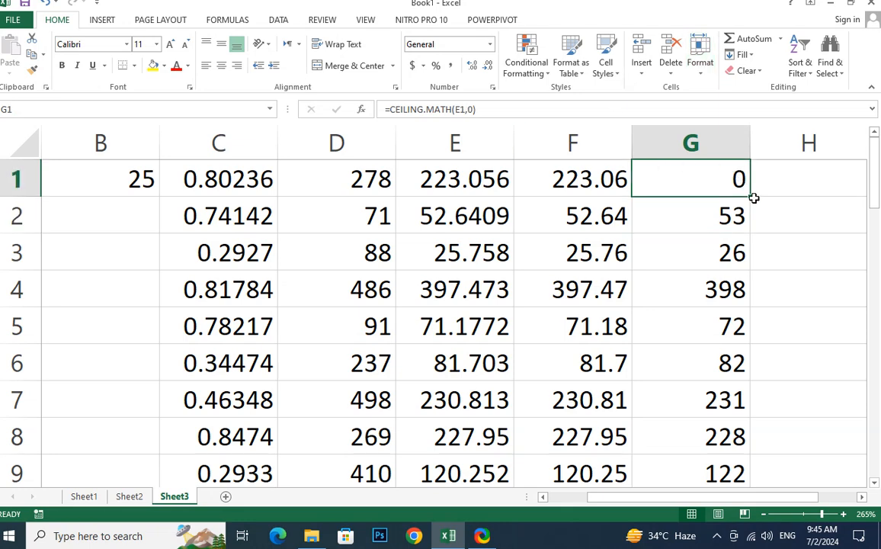
left_click_drag(750, 204, 751, 291)
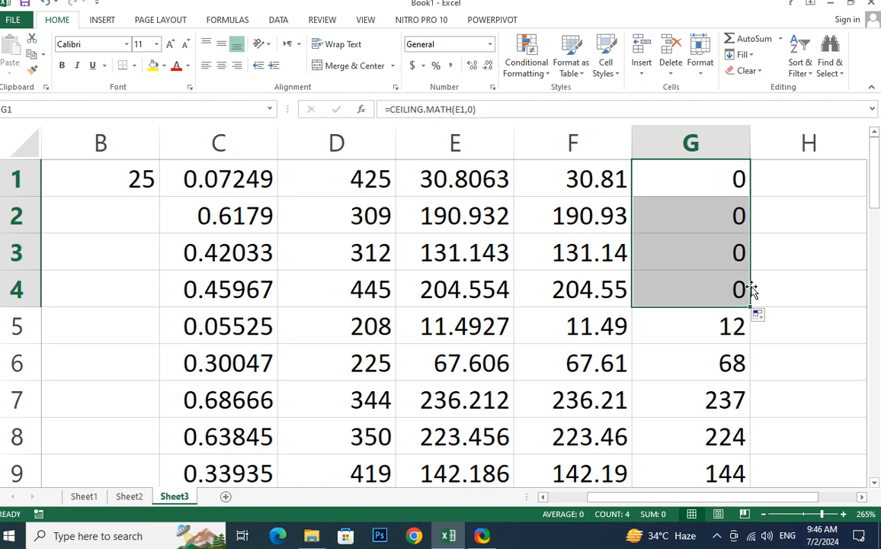
Step: Change the CEILING.MATH significance in G1 to 3, fill the formula down to G5, and compare the results with column F
left_click(728, 177)
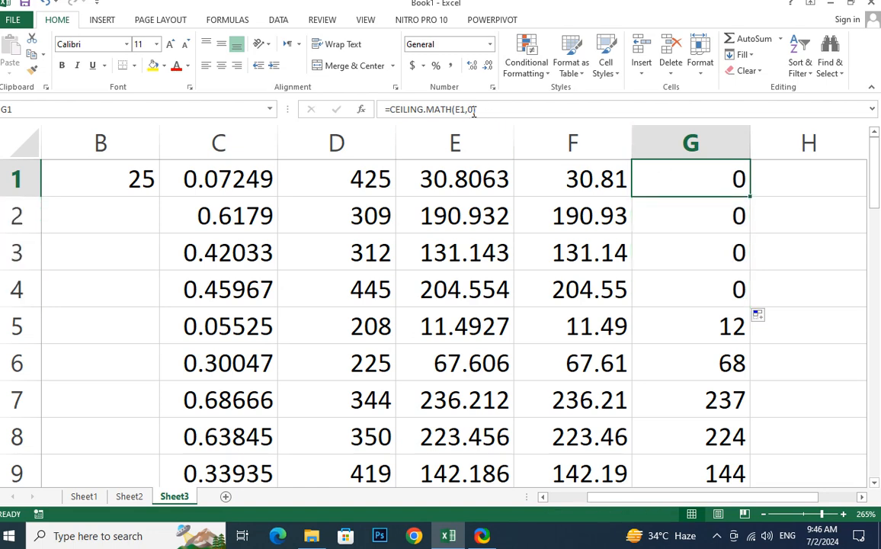
left_click(550, 109)
key("BackSpace")
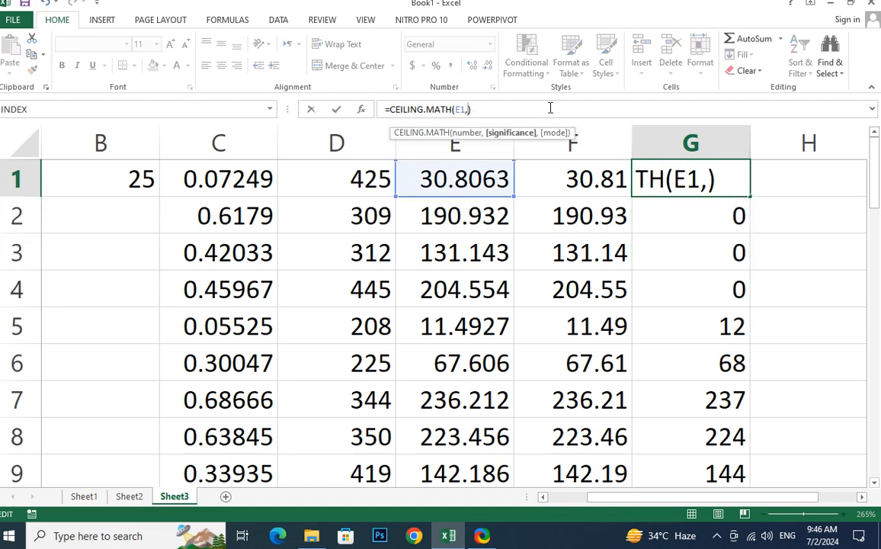
type("3")
key("Return")
left_click(728, 178)
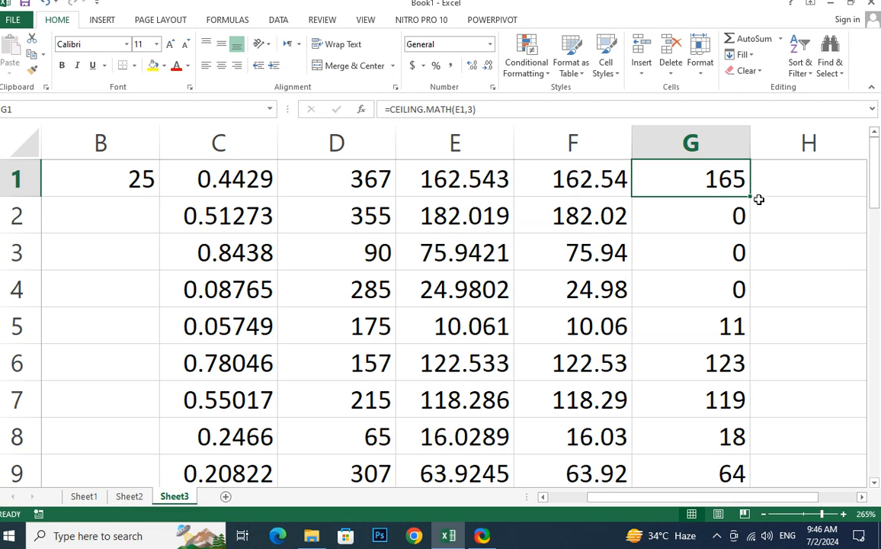
left_click_drag(750, 196, 753, 345)
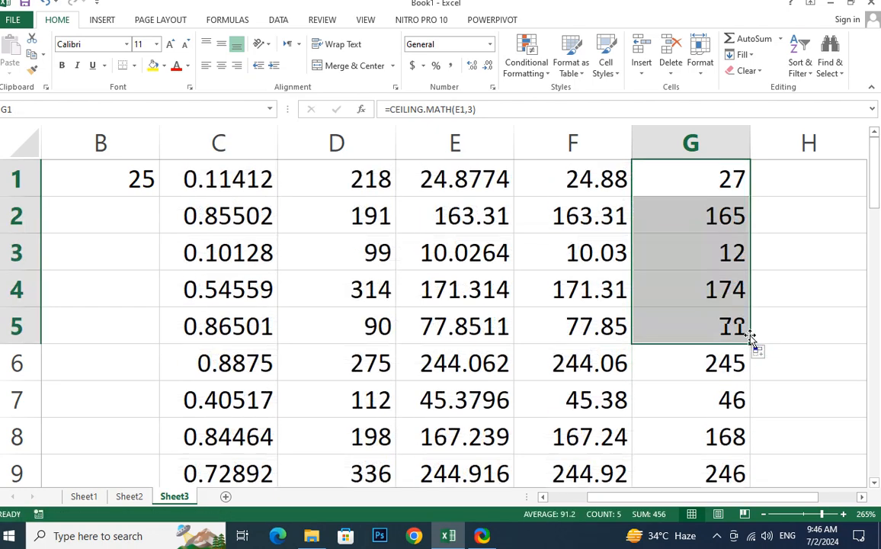
left_click(570, 220)
left_click(708, 221)
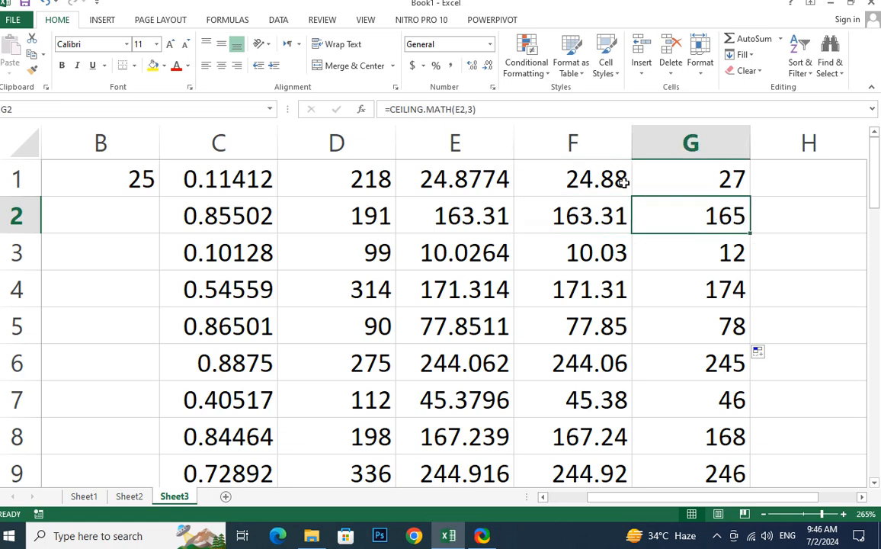
left_click(528, 165)
left_click(735, 180)
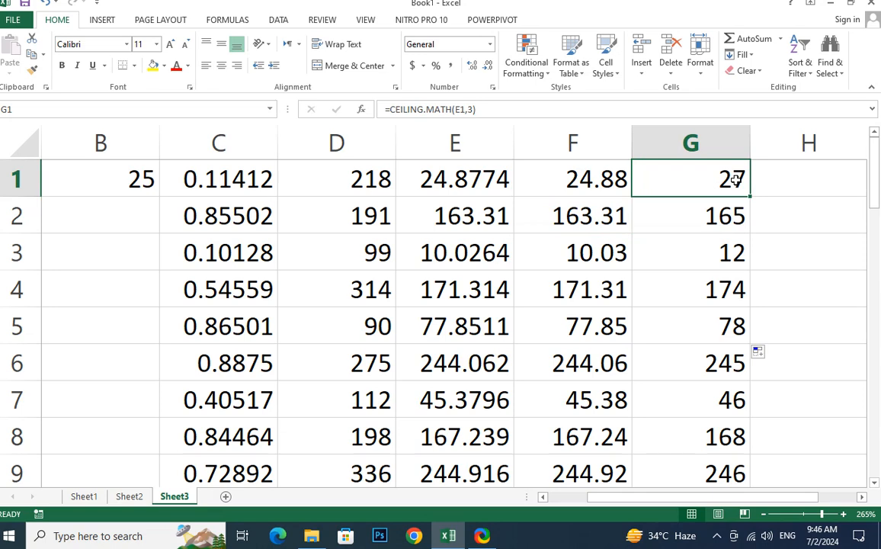
left_click(619, 250)
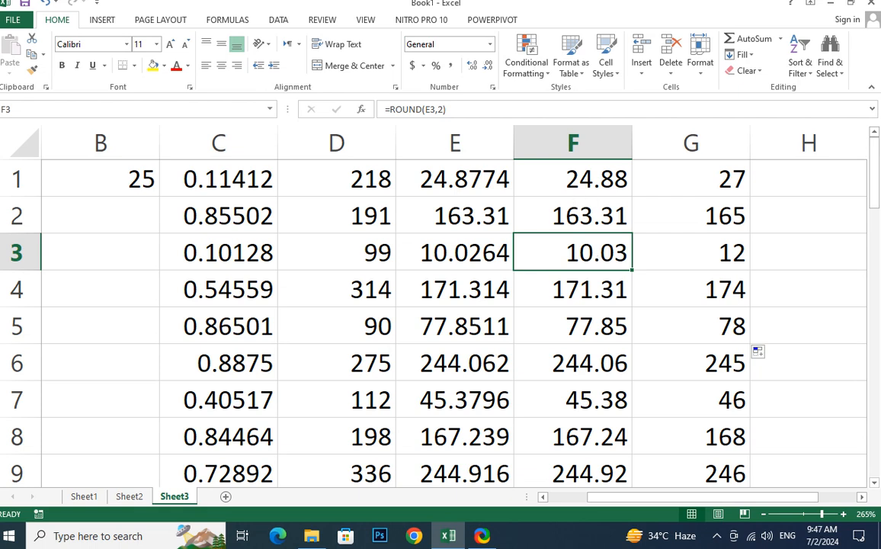
Step: Enter =FLOOR.MATH(E1,2) in cell H1 to round E1 down to a multiple of 2
left_click(805, 169)
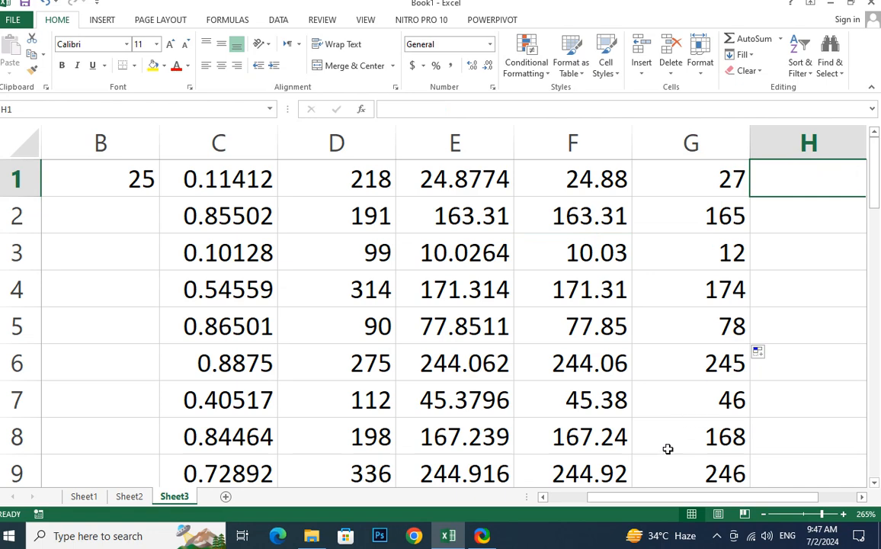
left_click_drag(636, 499, 767, 499)
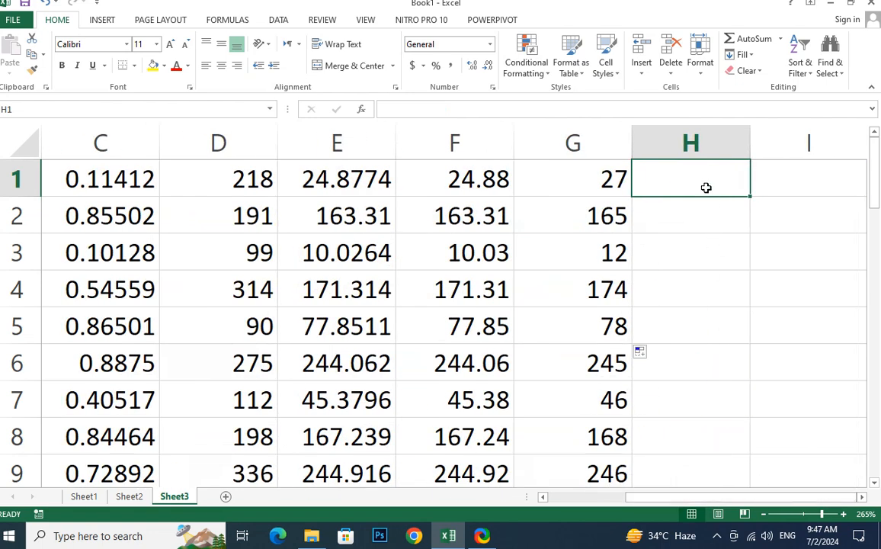
type("=")
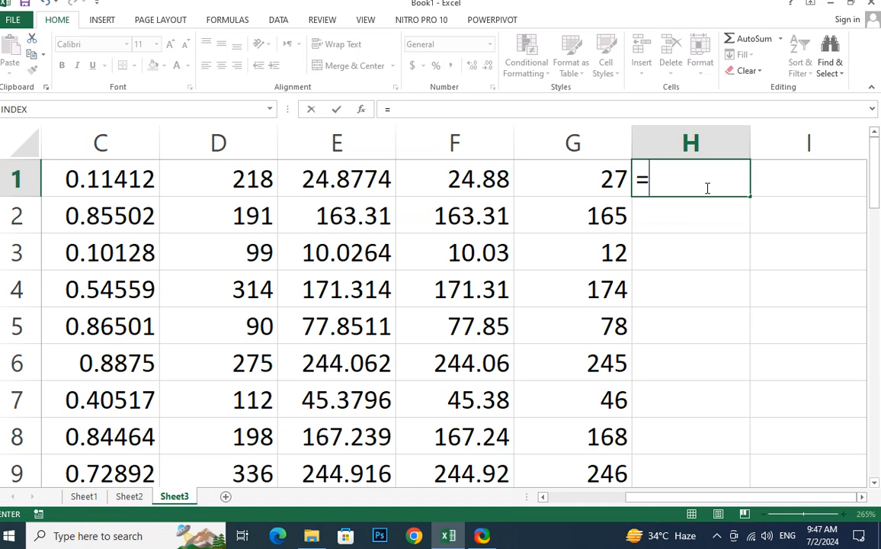
type("f")
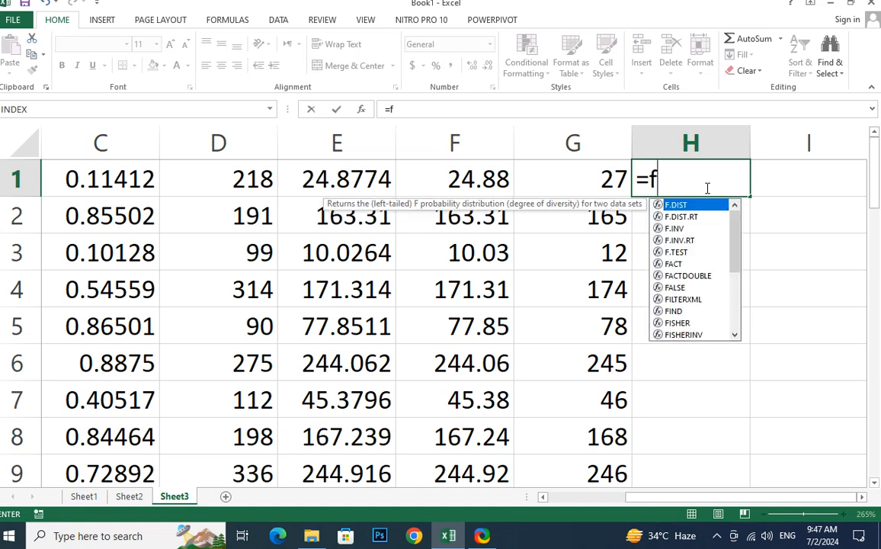
type("l")
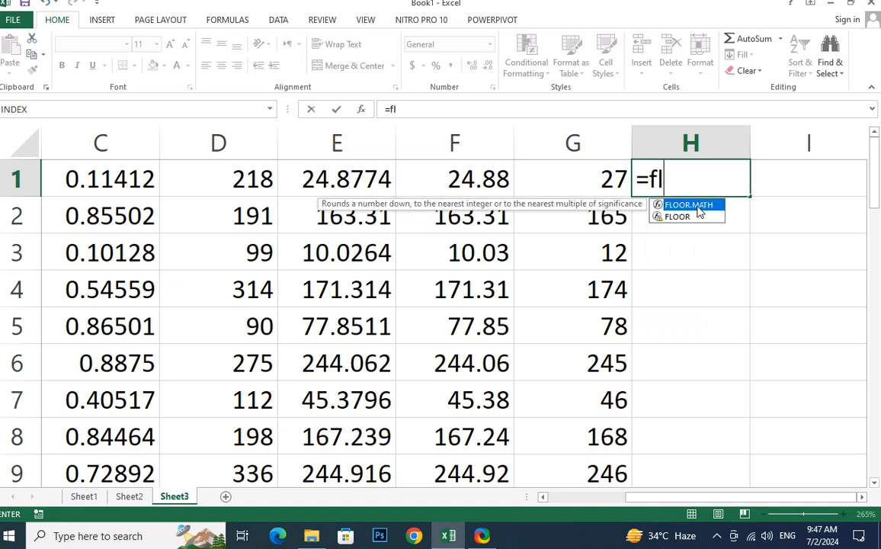
double_click(694, 207)
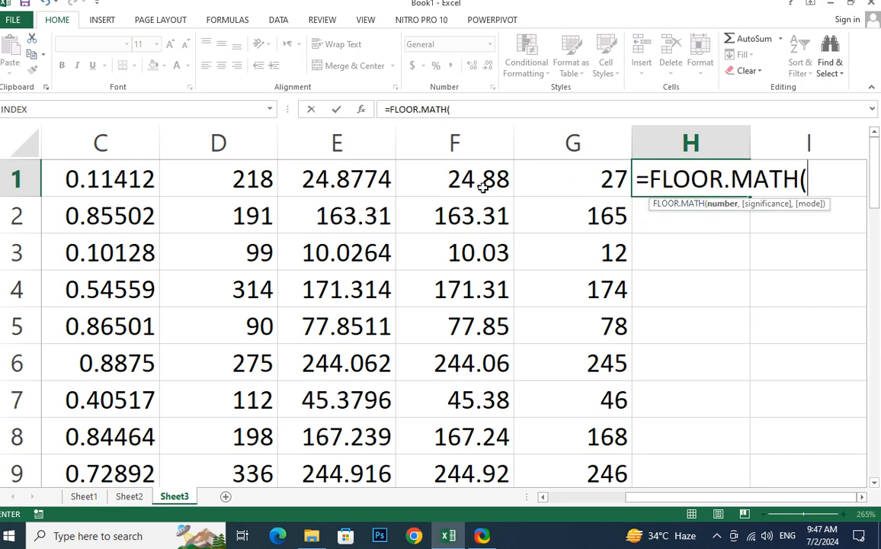
left_click(342, 176)
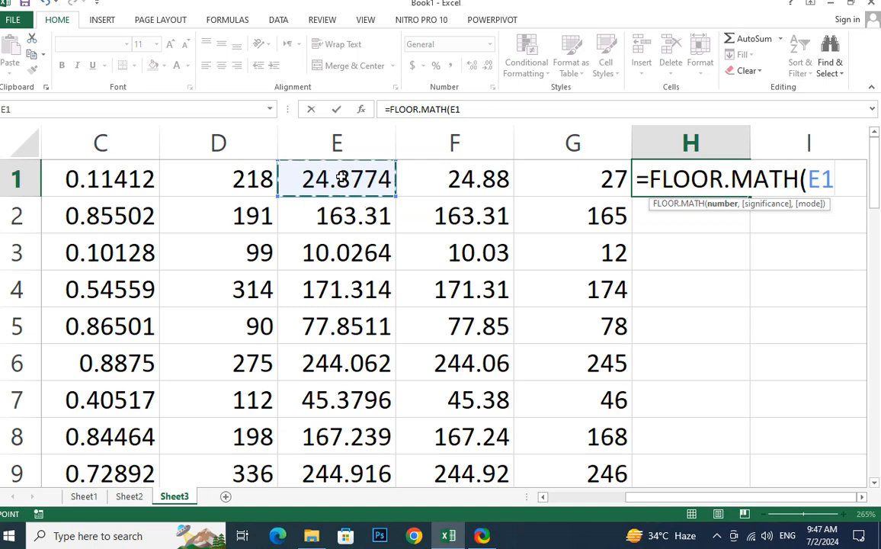
type(",2")
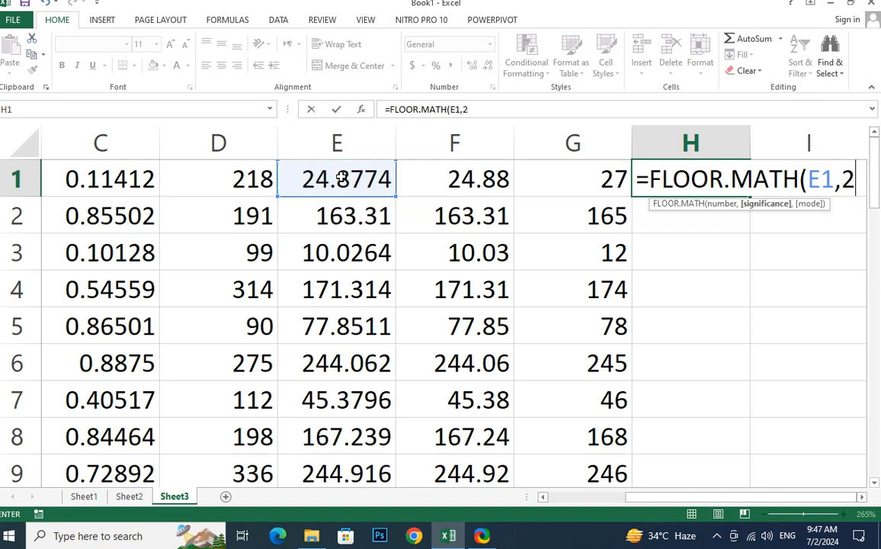
type(")")
key("Return")
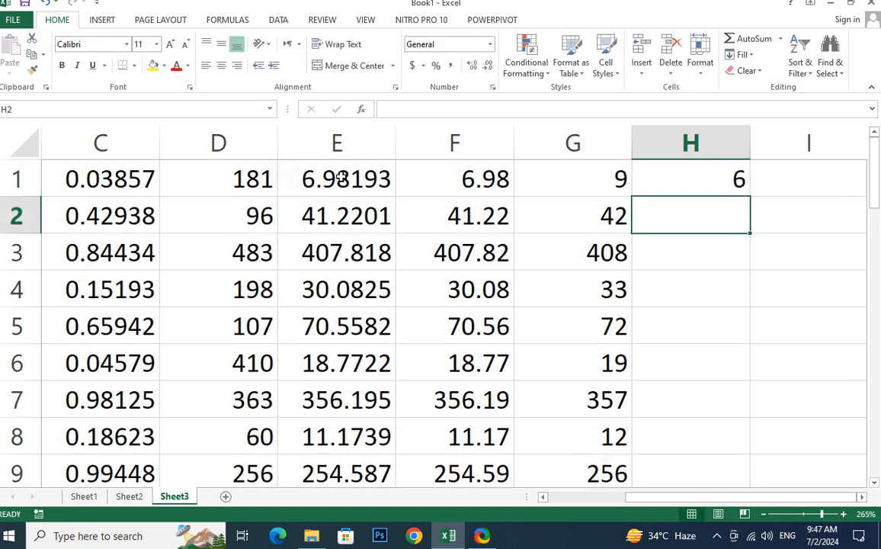
Step: Fill the FLOOR.MATH formula from H1 down to H12 and compare the results with the original values in column E
left_click(674, 179)
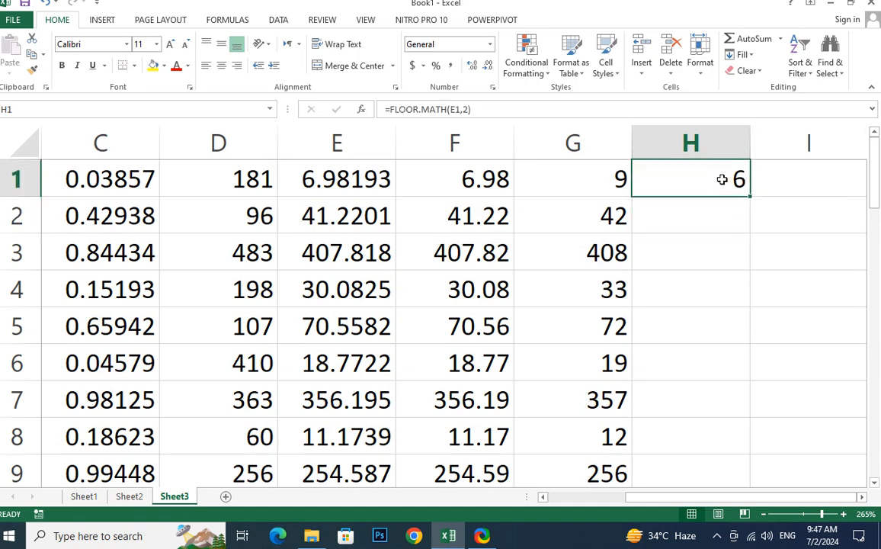
left_click(328, 179)
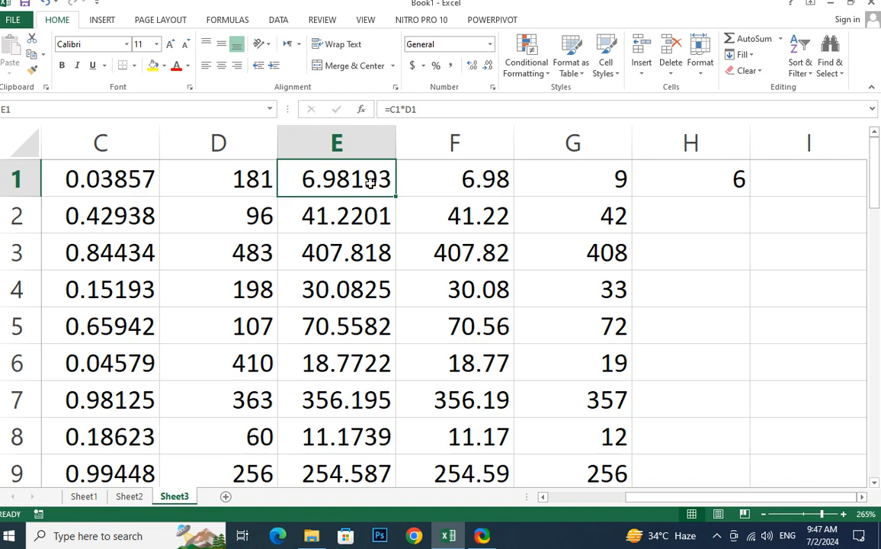
left_click(736, 186)
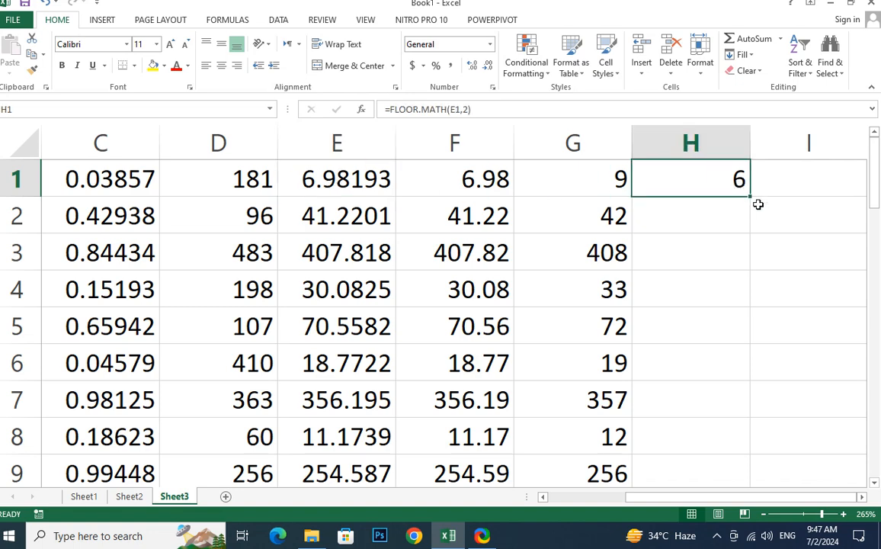
left_click_drag(753, 196, 700, 413)
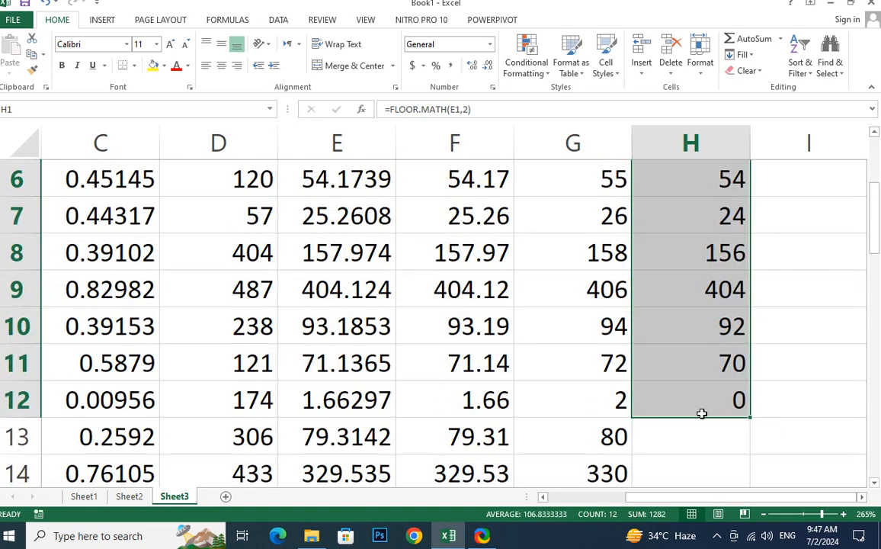
scroll(701, 413, "up", 2)
left_click(286, 202)
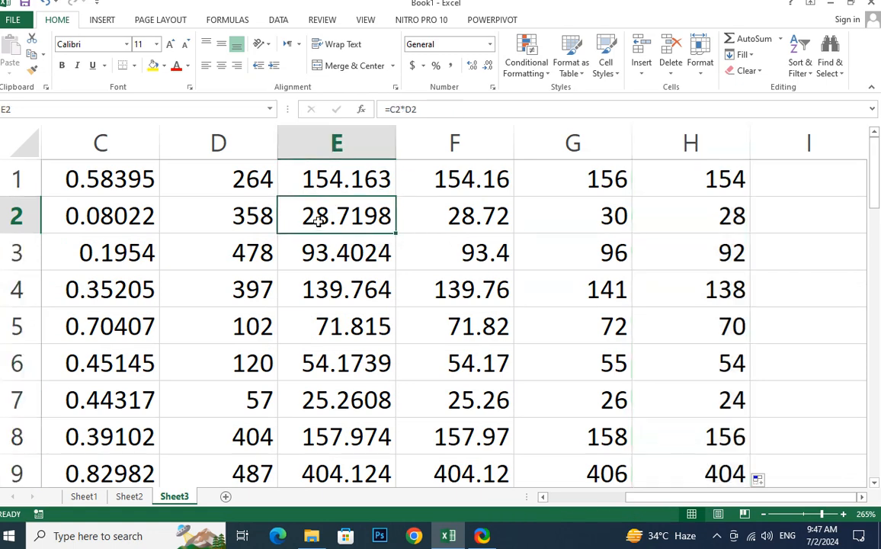
left_click(685, 223)
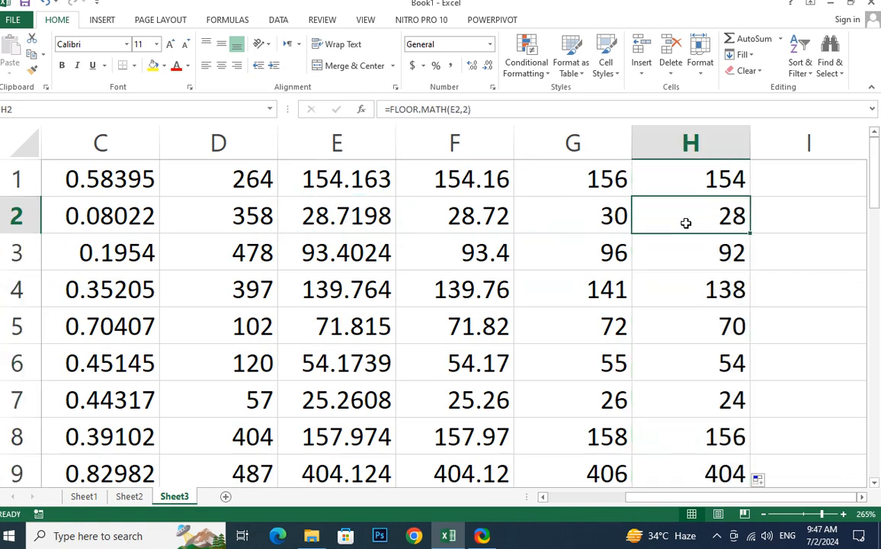
left_click(321, 251)
left_click(686, 254)
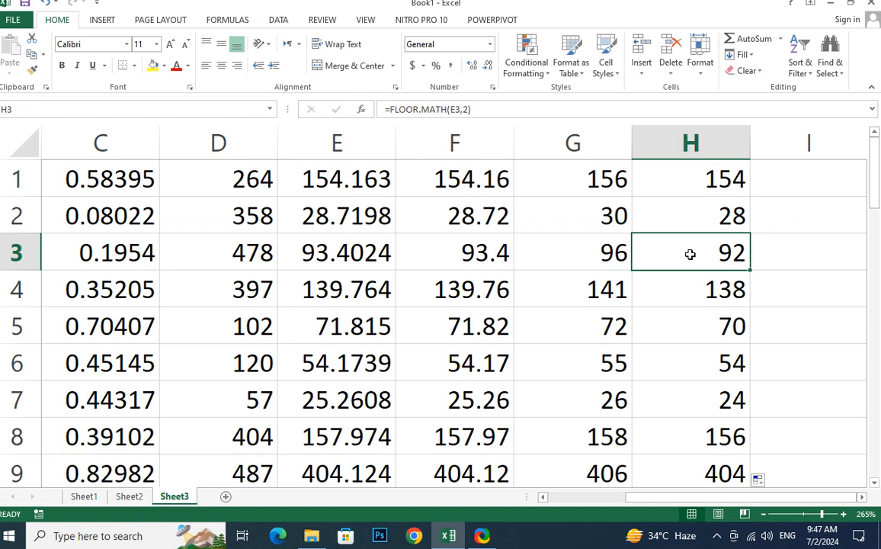
Step: Change the FLOOR.MATH significance in H1 to 1 and fill the formula down to H8
left_click(644, 171)
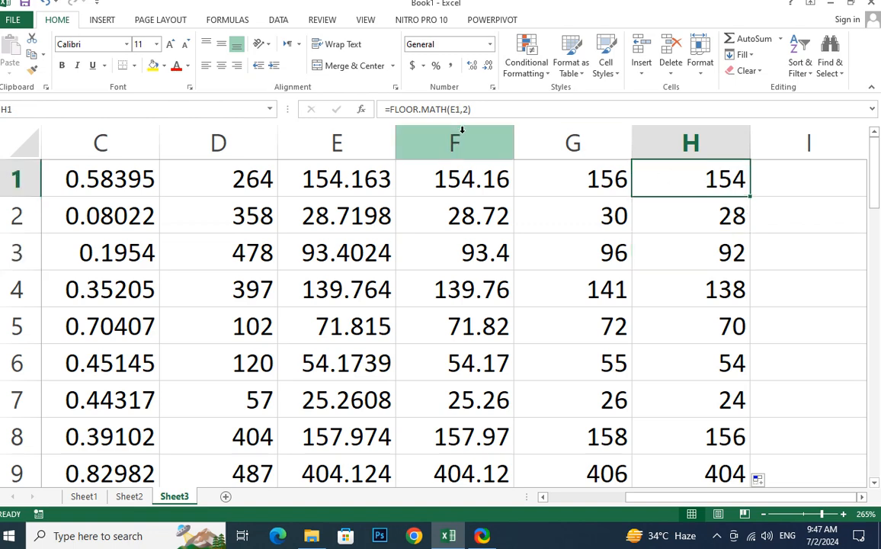
left_click(468, 109)
type(")")
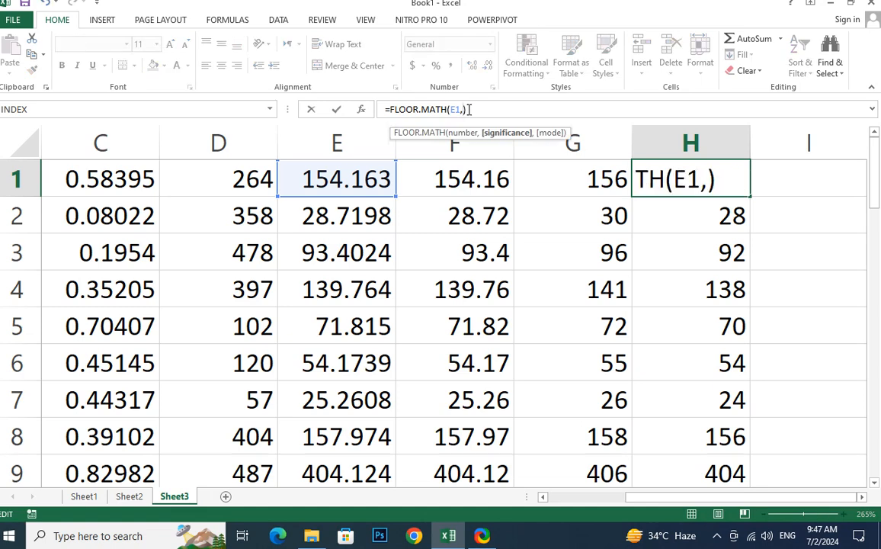
key("Return")
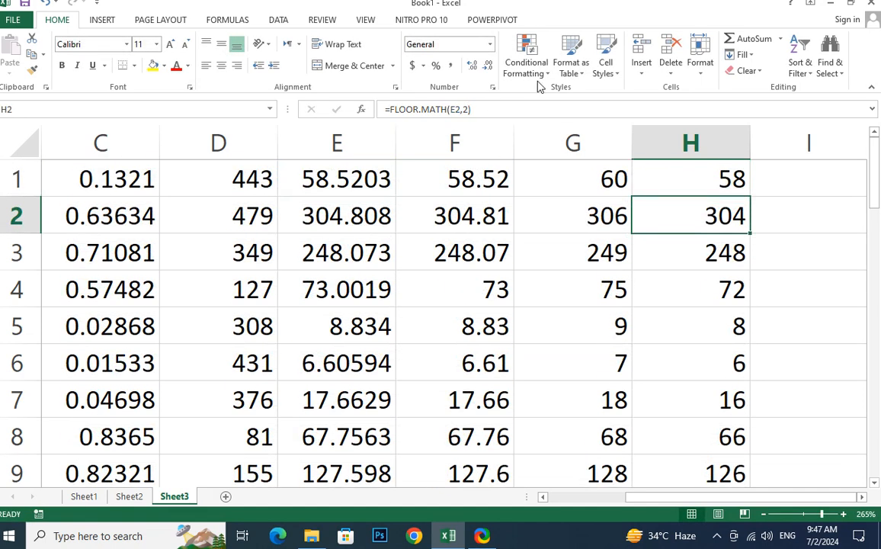
left_click(680, 183)
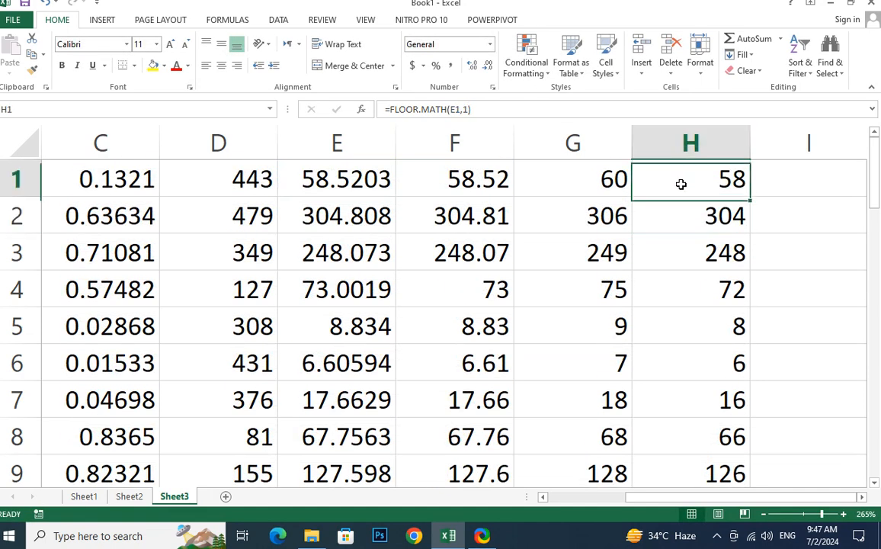
left_click(753, 199)
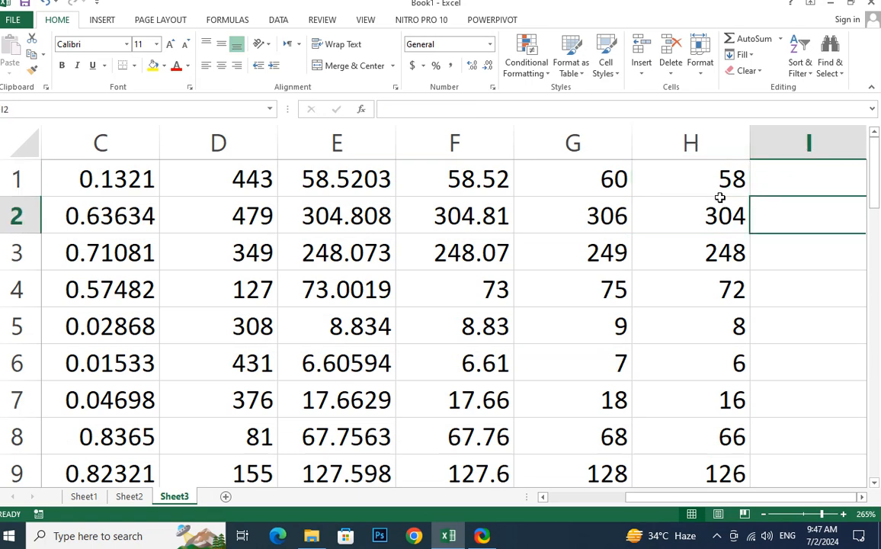
left_click(719, 189)
left_click_drag(749, 197, 768, 441)
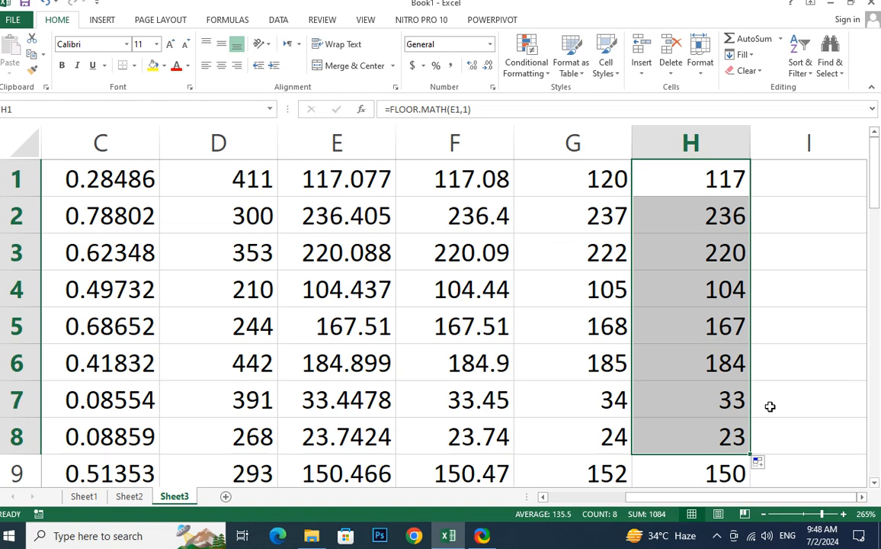
Step: Change the FLOOR.MATH significance in H1 to 5 and select the cell to check its result
left_click(704, 181)
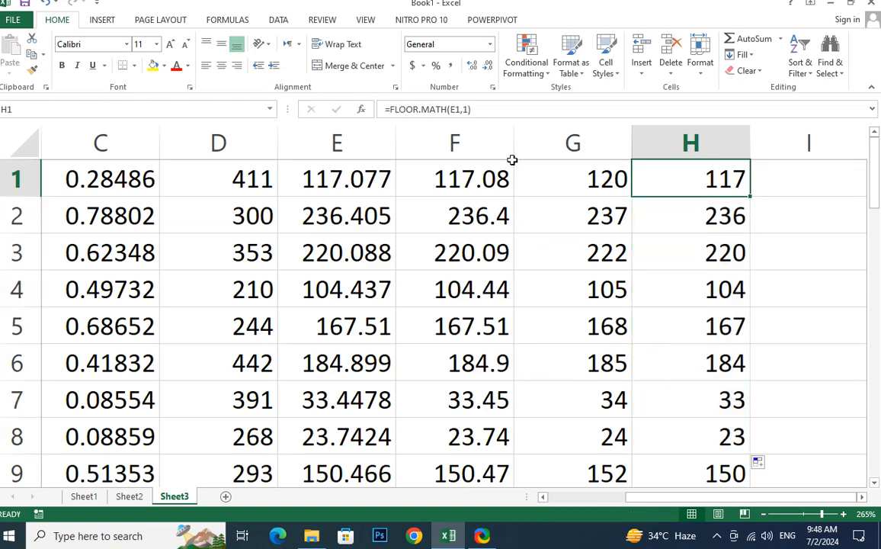
left_click(465, 109)
key("BackSpace")
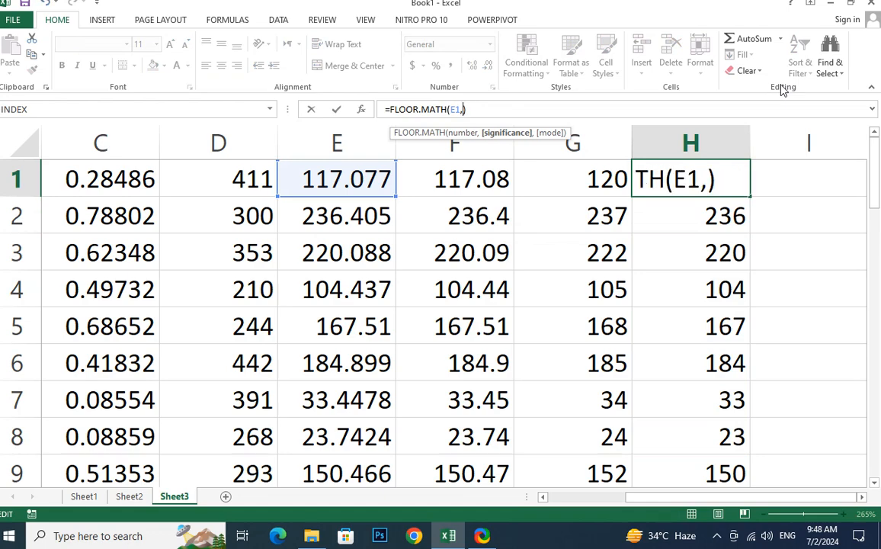
type("5")
key("Return")
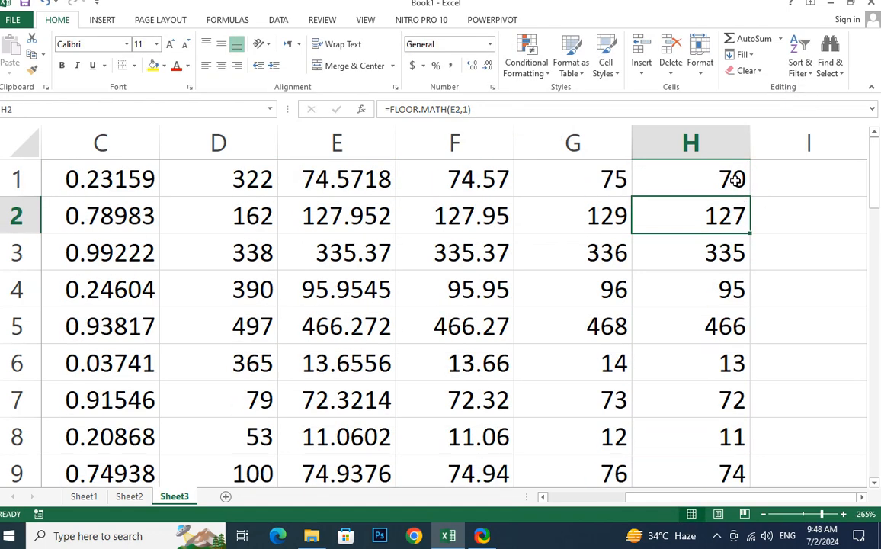
left_click(734, 179)
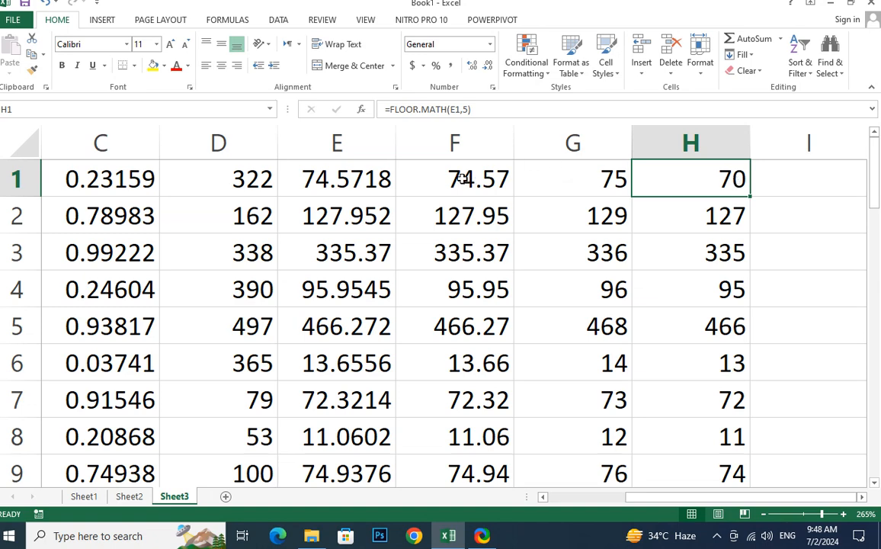
Step: Fill the FLOOR.MATH formula with significance 5 from H1 down to H28 and check the formula in H4
left_click_drag(752, 190, 743, 393)
left_click(741, 186)
scroll(757, 363, "up", 7)
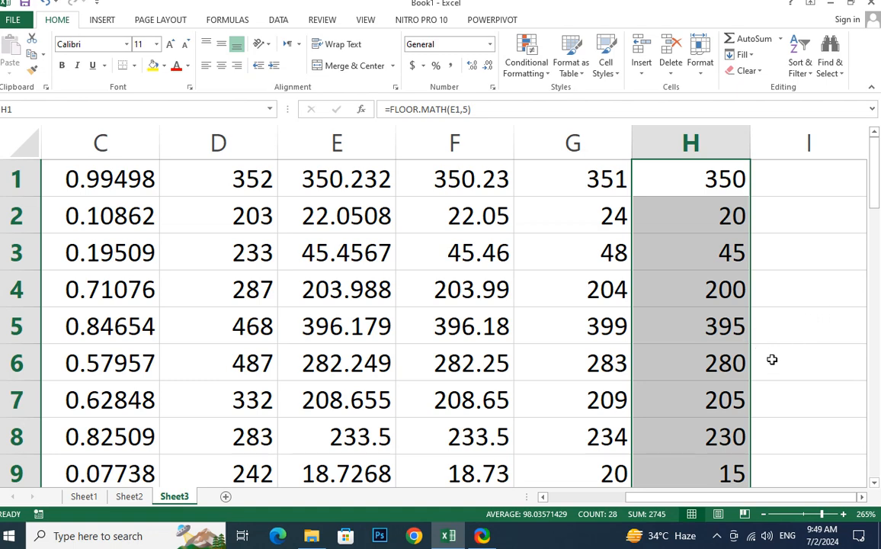
left_click(816, 283)
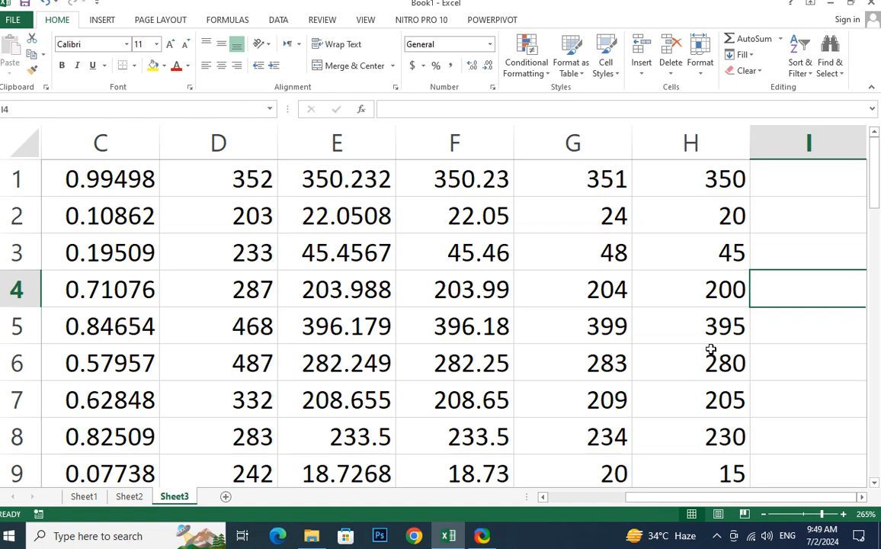
left_click(690, 300)
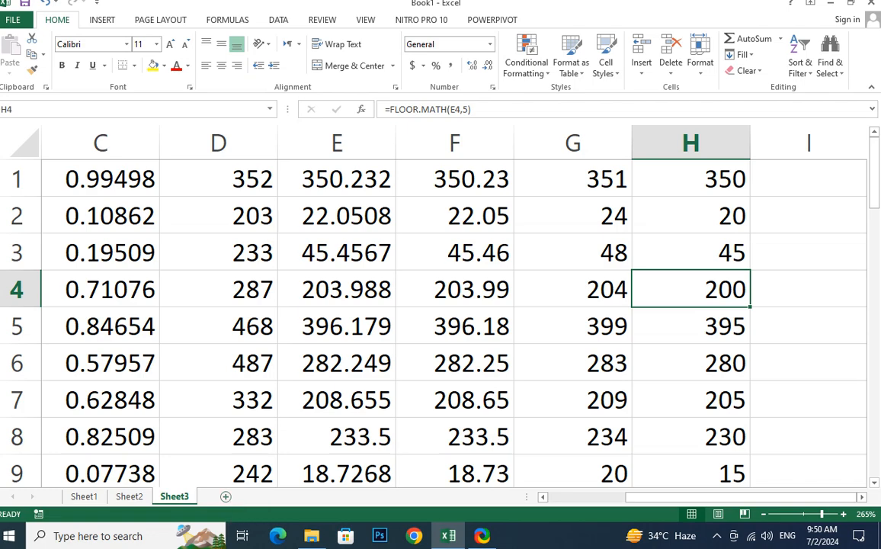
Step: Add a new worksheet after Sheet3 and select its cell A1
left_click(224, 497)
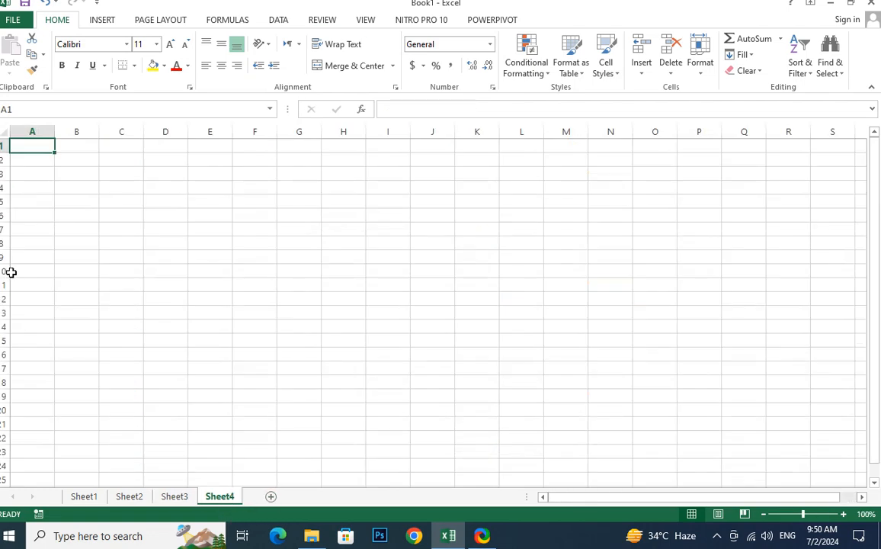
scroll(165, 355, "up", 7, "ctrl")
scroll(165, 356, "up", 5, "ctrl")
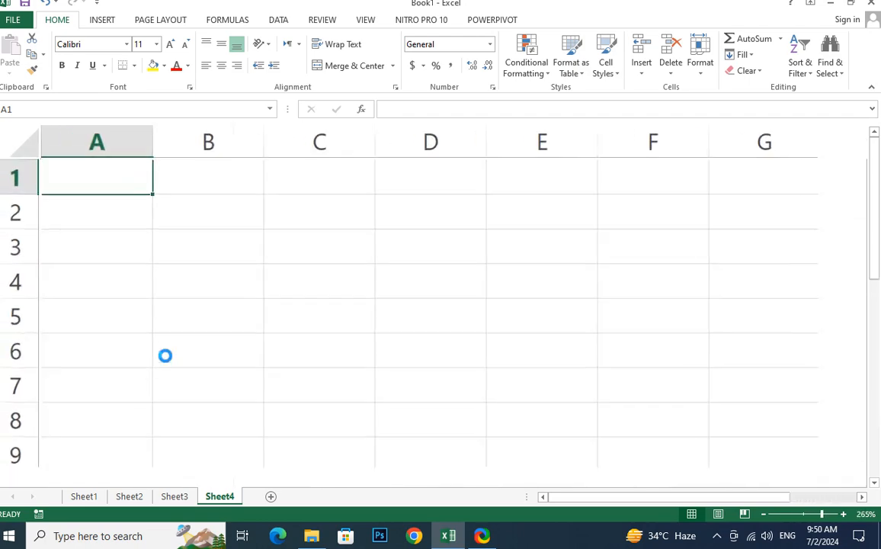
left_click(133, 216)
left_click(142, 188)
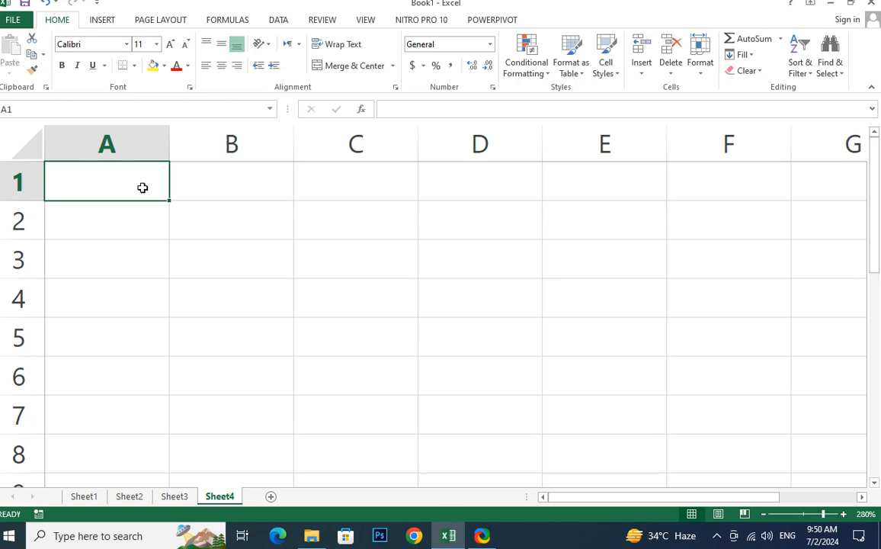
type("=de")
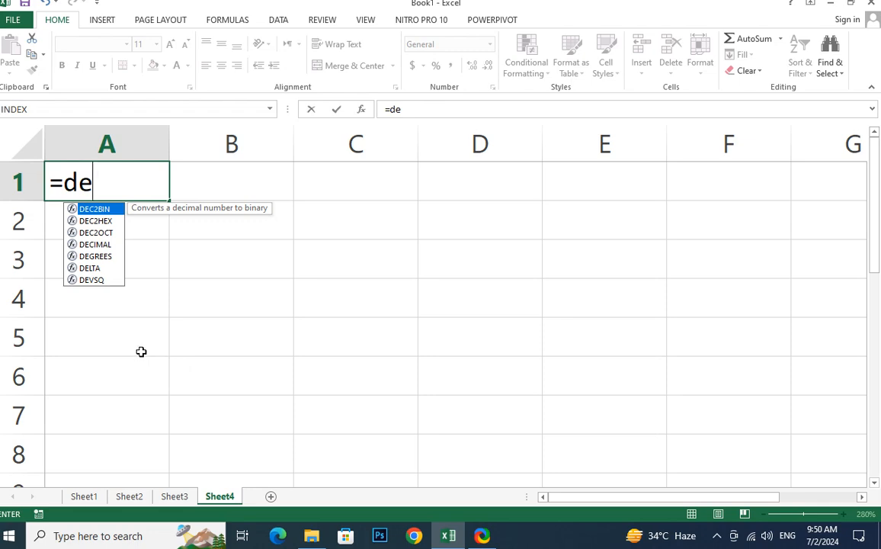
left_click(106, 349)
left_click(111, 183)
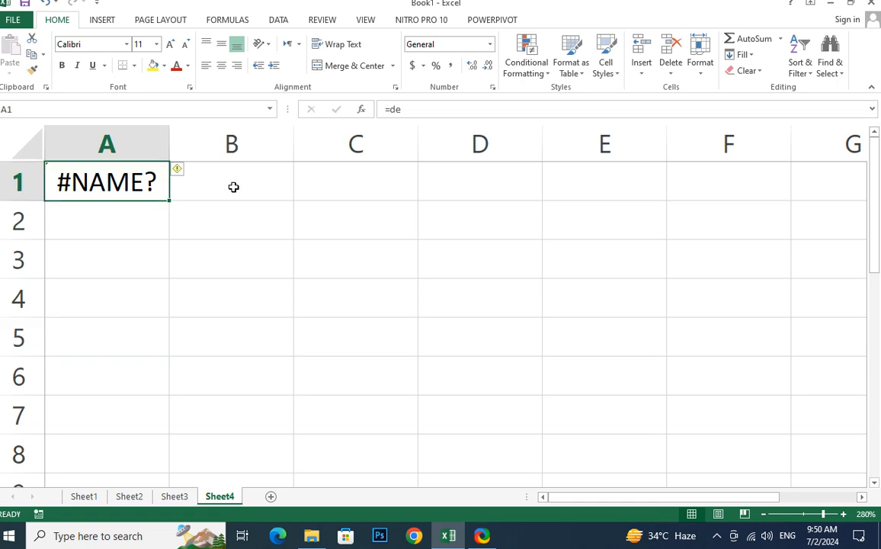
left_click(229, 183)
left_click(110, 181)
key("Delete")
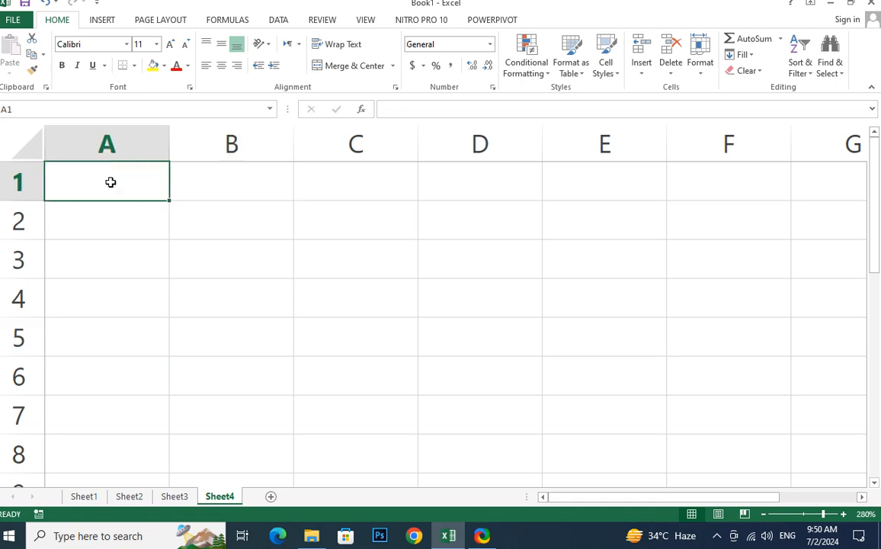
Step: Enter 1, 2 and 3 in cells A1 to A3 and extend the number series down to A72
type("1")
key("Return")
type("2")
key("Return")
type("2")
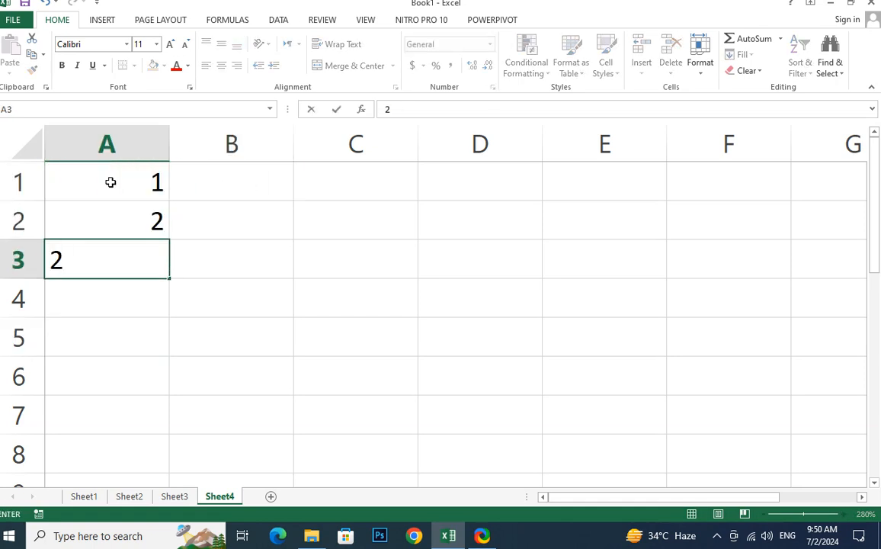
key("BackSpace")
type("3")
key("Return")
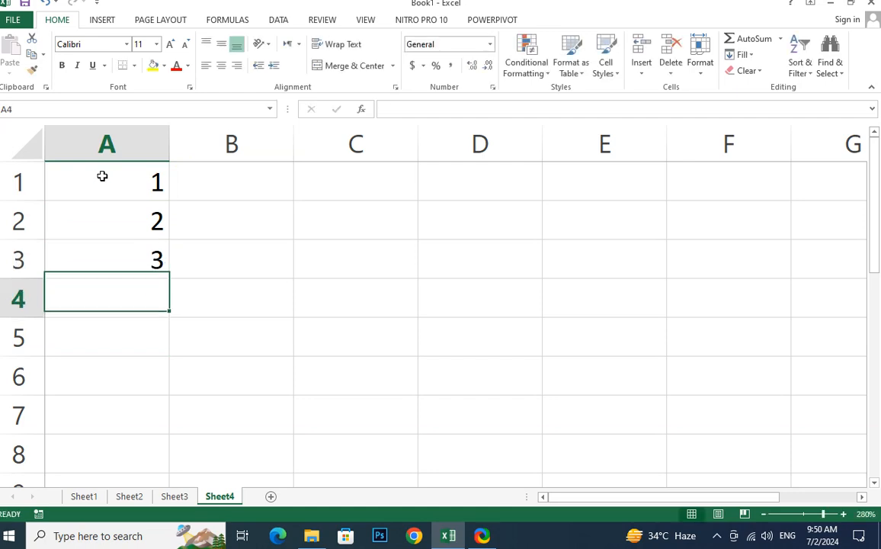
left_click_drag(106, 179, 304, 415)
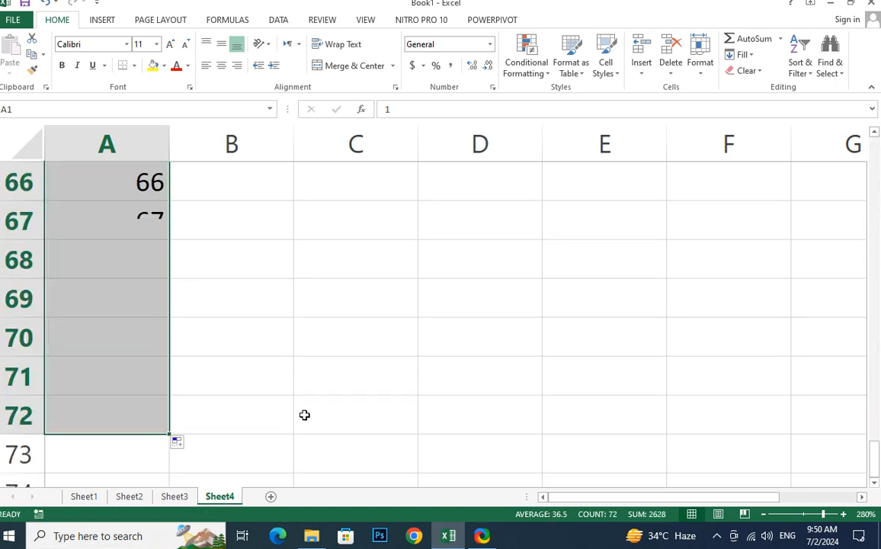
scroll(377, 210, "up", 4)
scroll(377, 210, "up", 18)
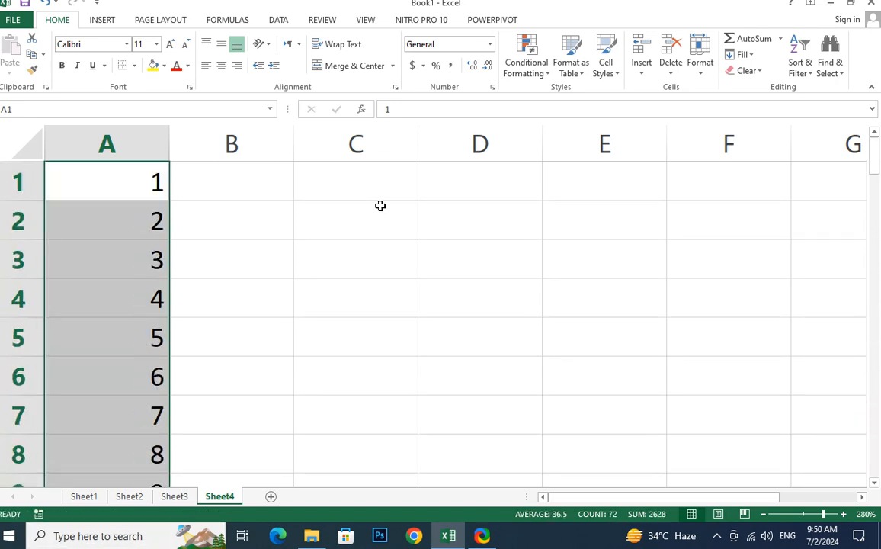
Step: Enter =DEC2BIN(A1) in cell B1 to convert the decimal number in A1 to binary
left_click(241, 174)
type("=")
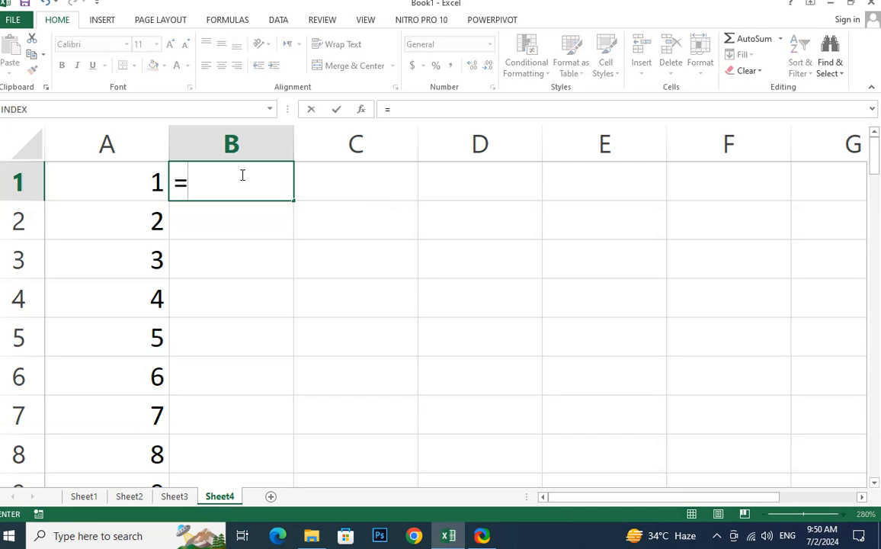
type("de")
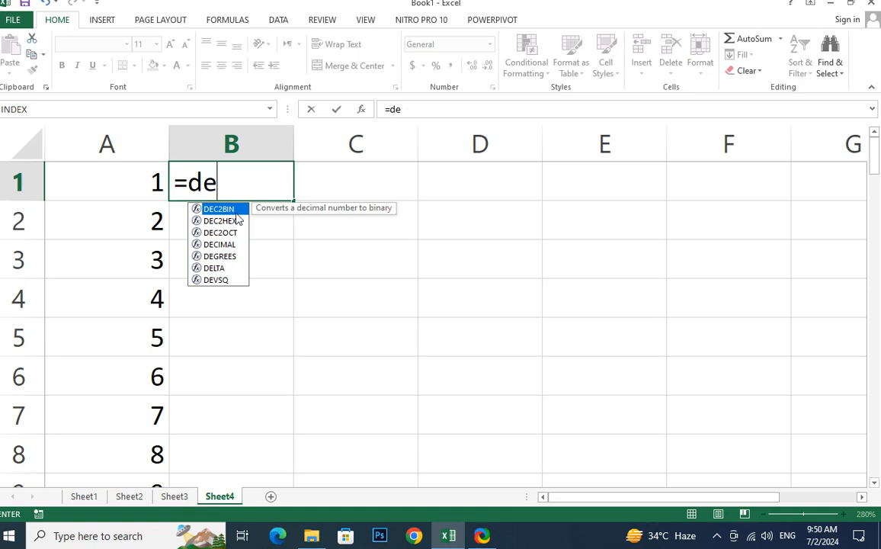
double_click(221, 209)
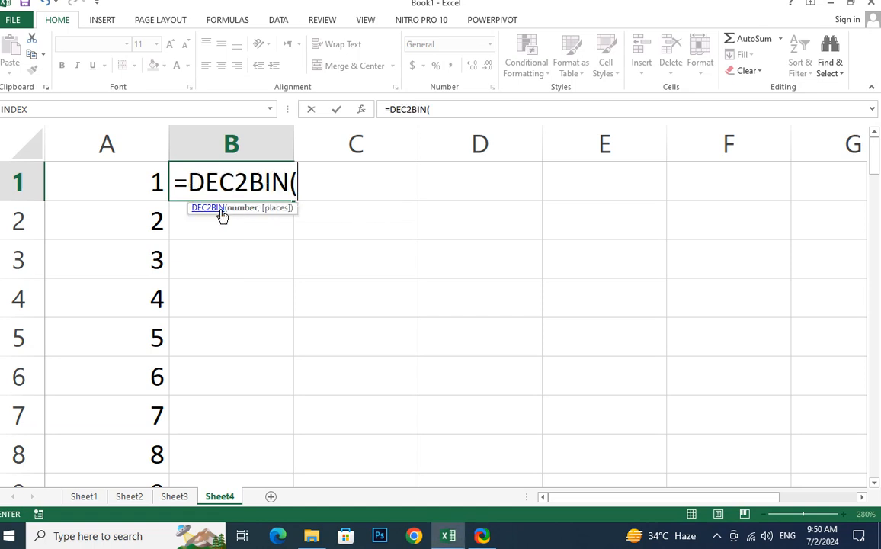
left_click(124, 185)
type(")")
key("Return")
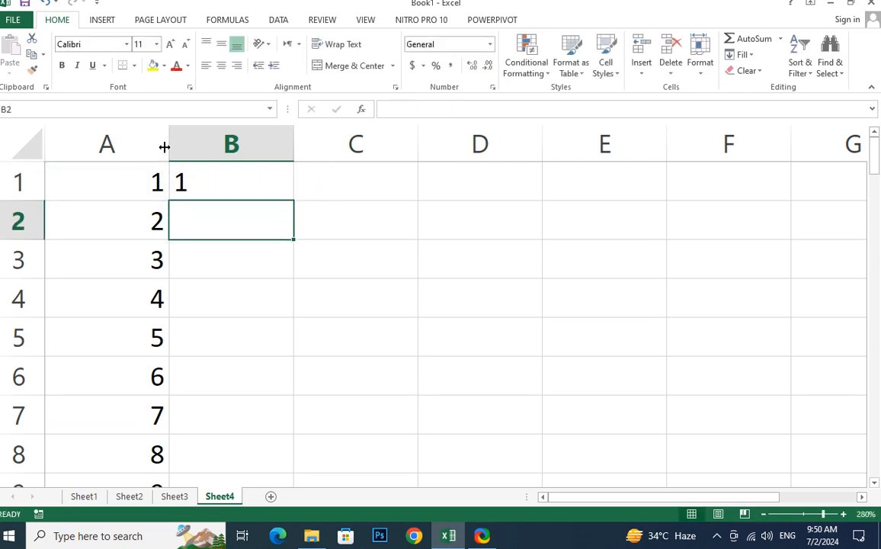
Step: Widen column B to about twice its width and fill the DEC2BIN formula from B1 down to B72
left_click_drag(293, 138, 416, 142)
left_click(302, 176)
left_click_drag(417, 201, 412, 387)
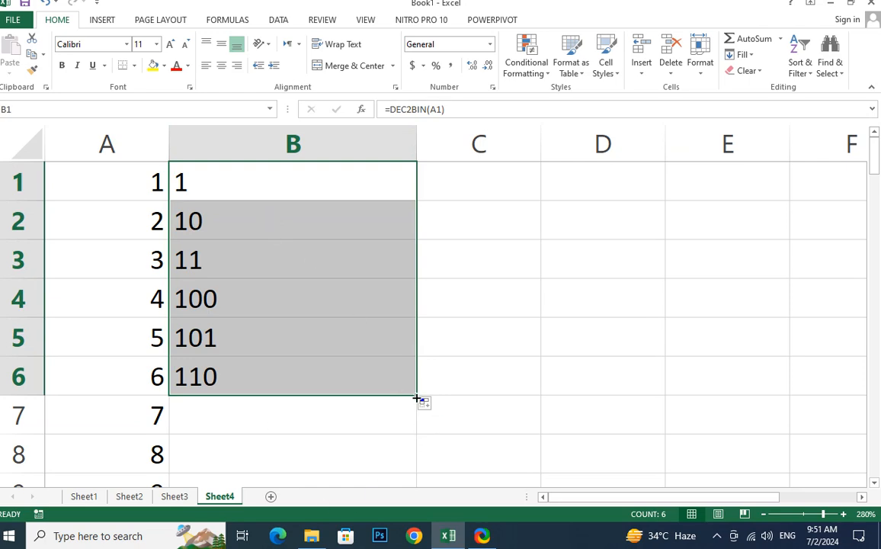
left_click_drag(417, 397, 394, 532)
scroll(516, 397, "up", 20)
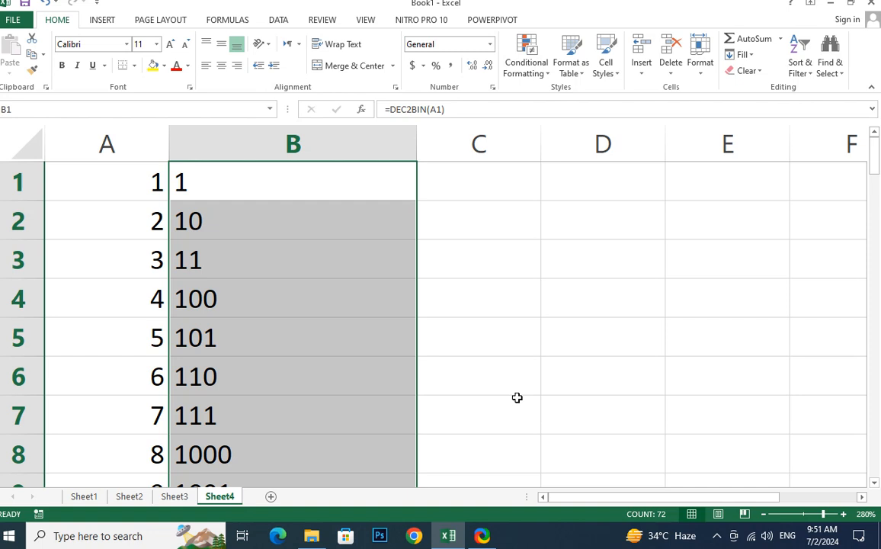
Step: Rename the worksheet Sheet4 as DEC2BIN
double_click(221, 496)
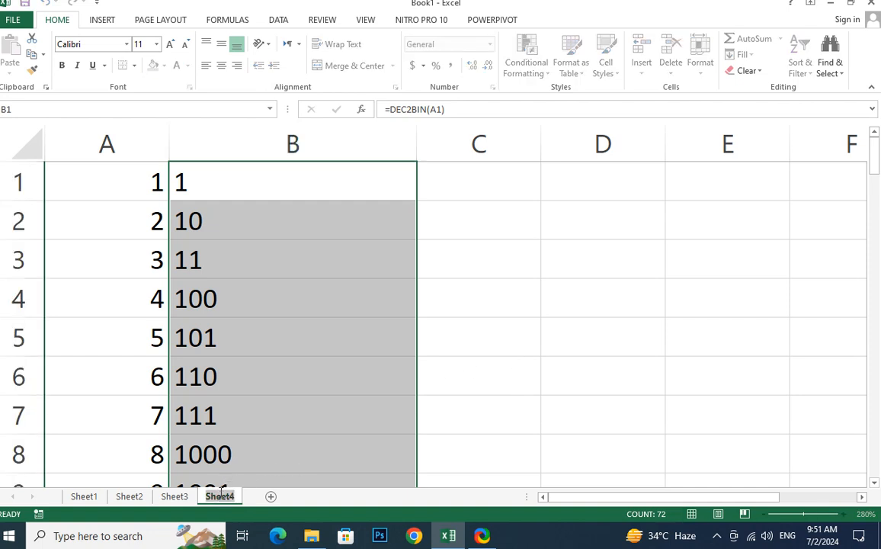
type("DEC")
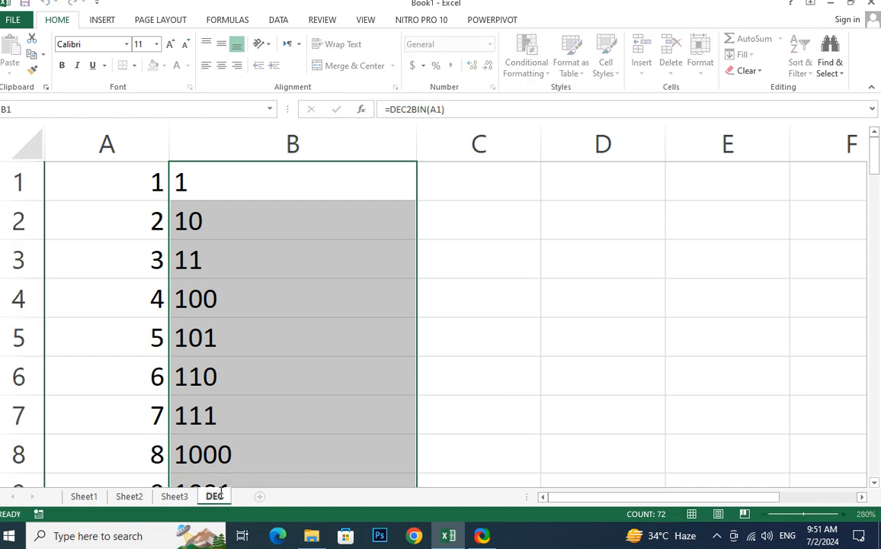
type("2BIN")
key("Return")
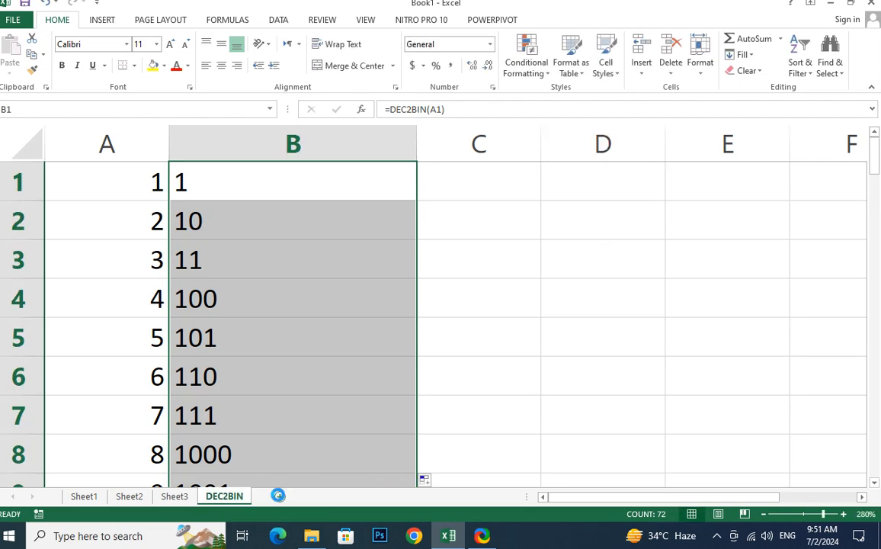
Step: Add a new worksheet after DEC2BIN and enter 1 and 2 in cells A1 and A2
left_click(278, 496)
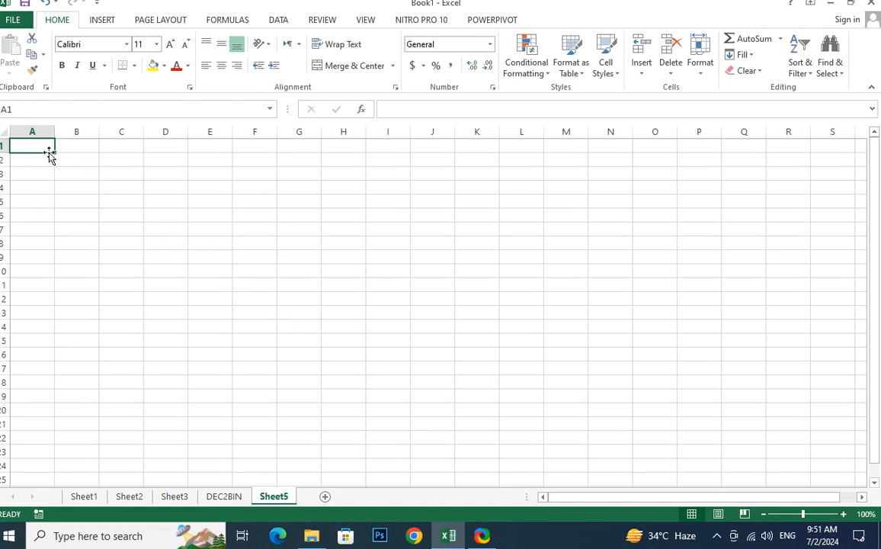
type("1")
key("Return")
type("2")
key("Return")
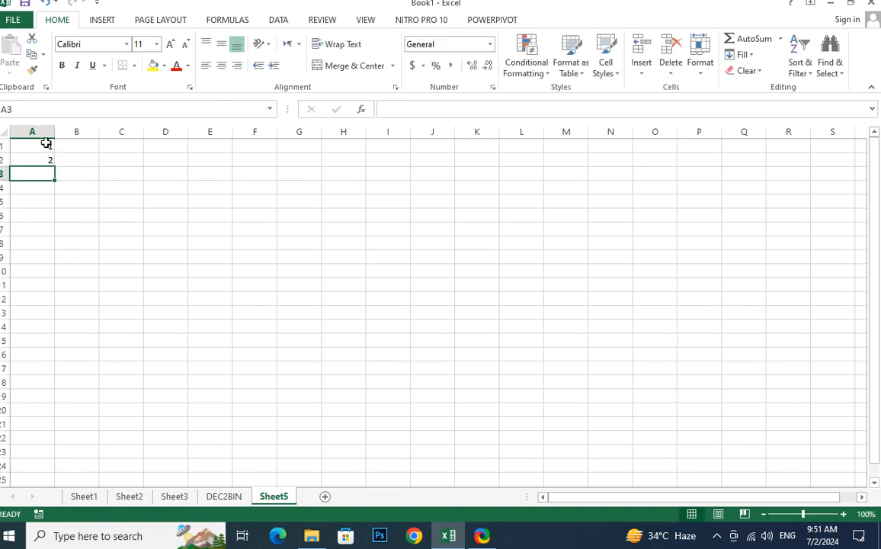
Step: Extend the number series in A1:A2 down column A to row 47
left_click_drag(46, 143, 55, 478)
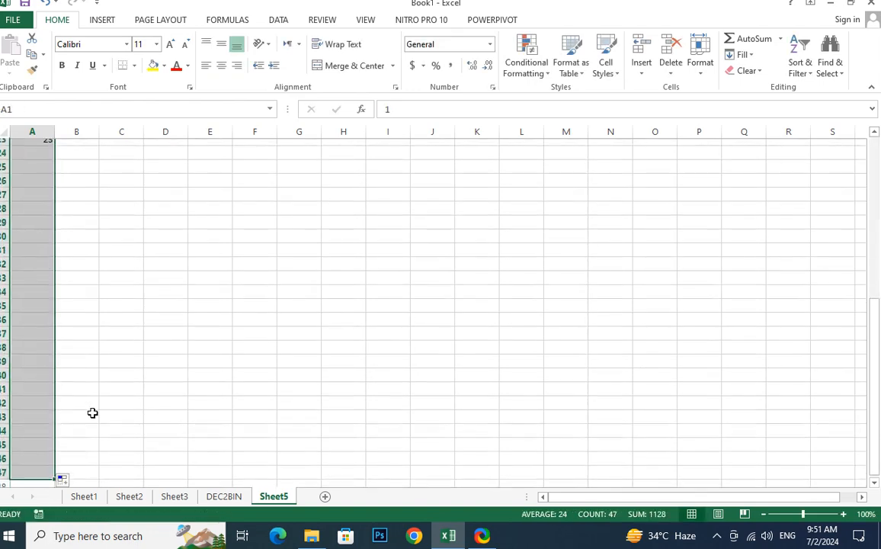
scroll(194, 379, "up", 8)
scroll(130, 247, "up", 4, "ctrl")
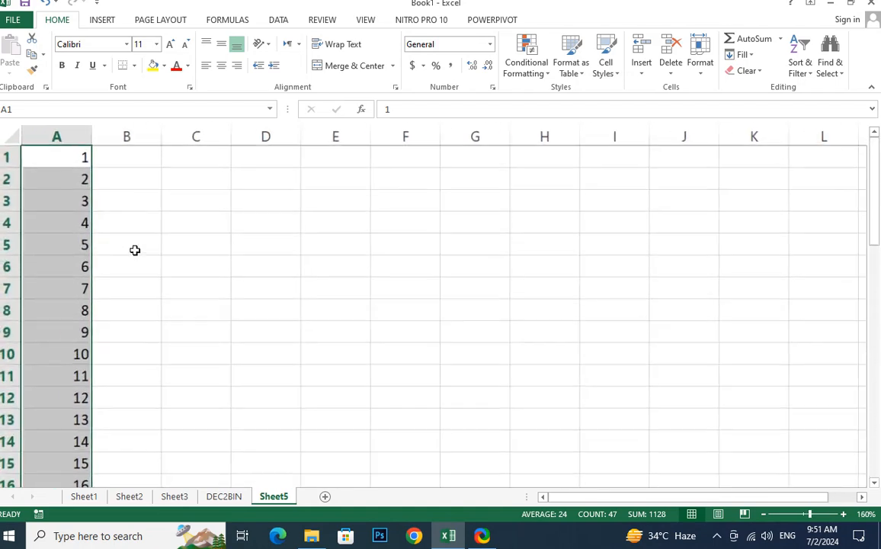
scroll(135, 250, "up", 3, "ctrl")
Step: Insert a blank row above the numbers and enter the headers DEC in A1 and HEX in B1
left_click(180, 168)
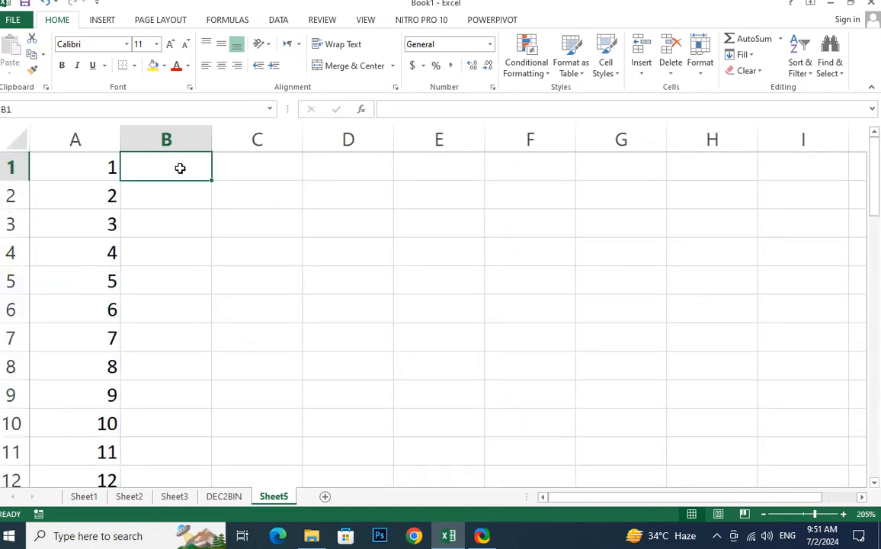
right_click(12, 168)
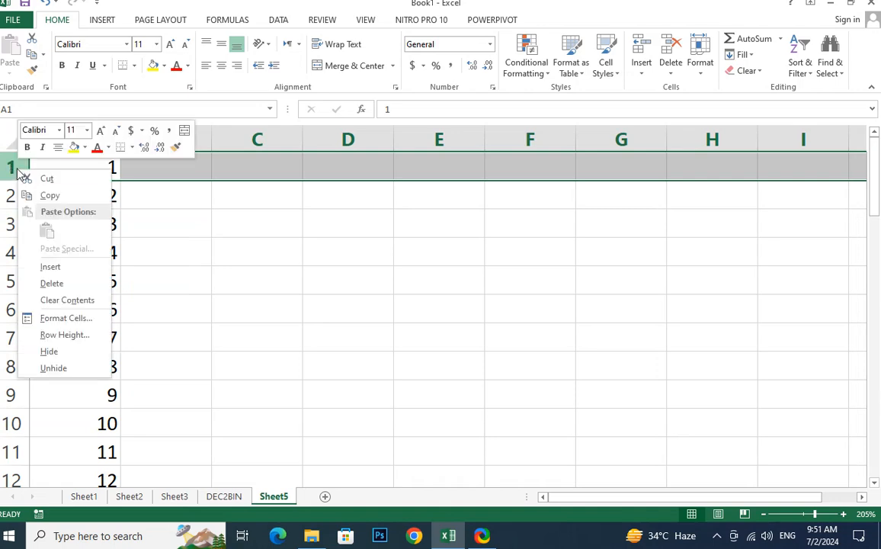
left_click(60, 273)
left_click(104, 169)
type("DE")
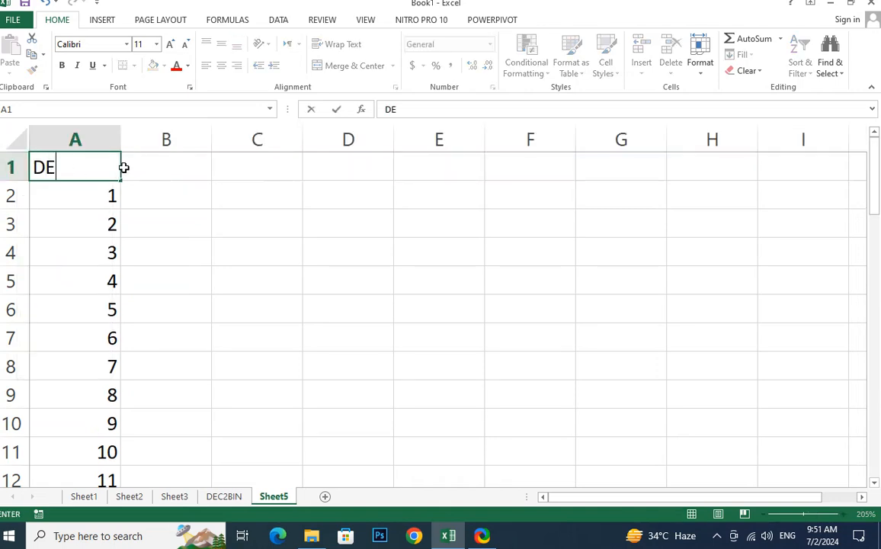
type("C")
left_click(183, 168)
type("HEX")
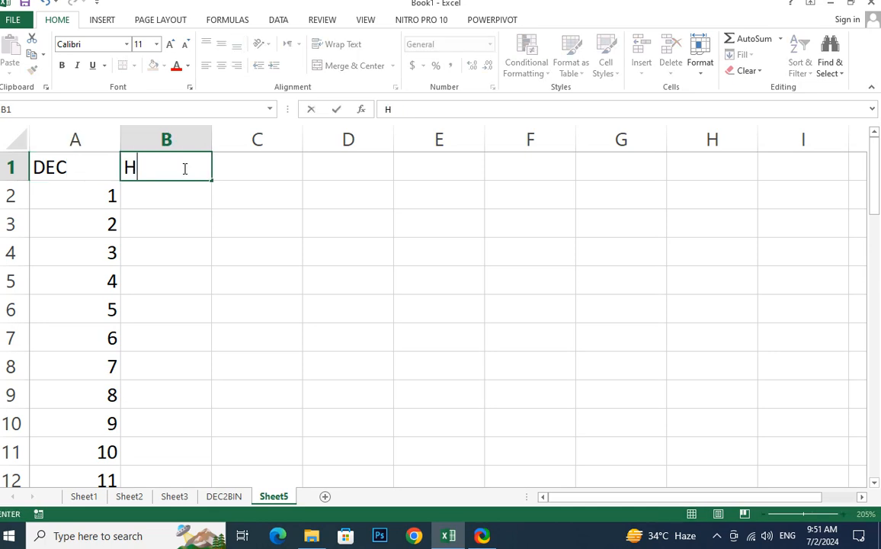
Step: Enter =DEC2HEX(A2) in cell B2 to convert the decimal number in A2 to hexadecimal
left_click(155, 198)
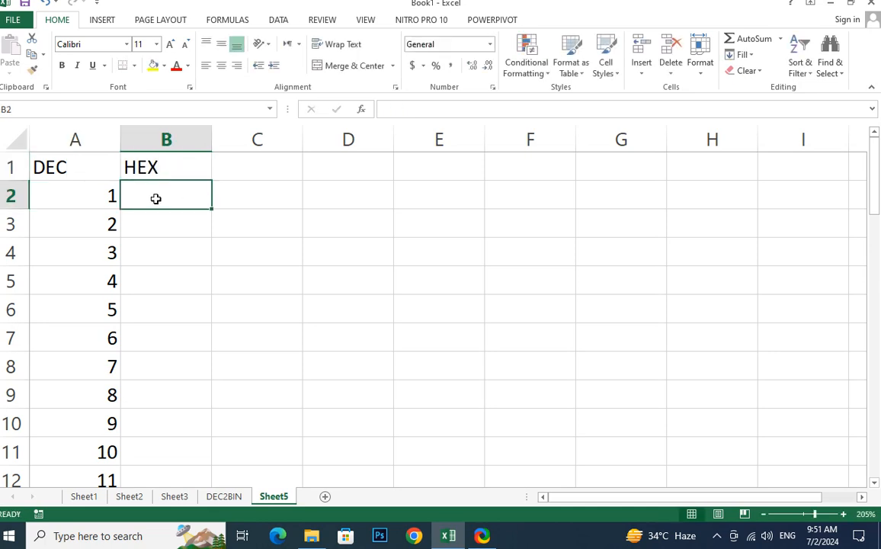
type("=")
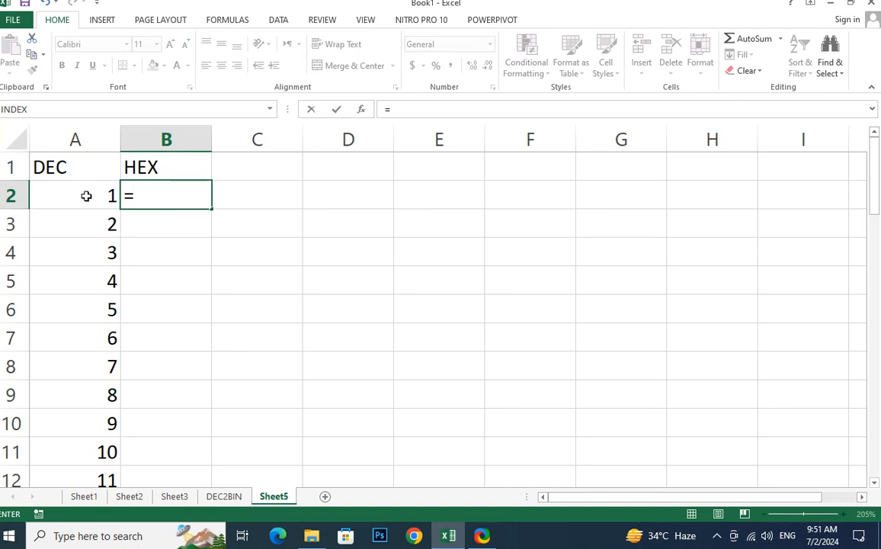
type("de")
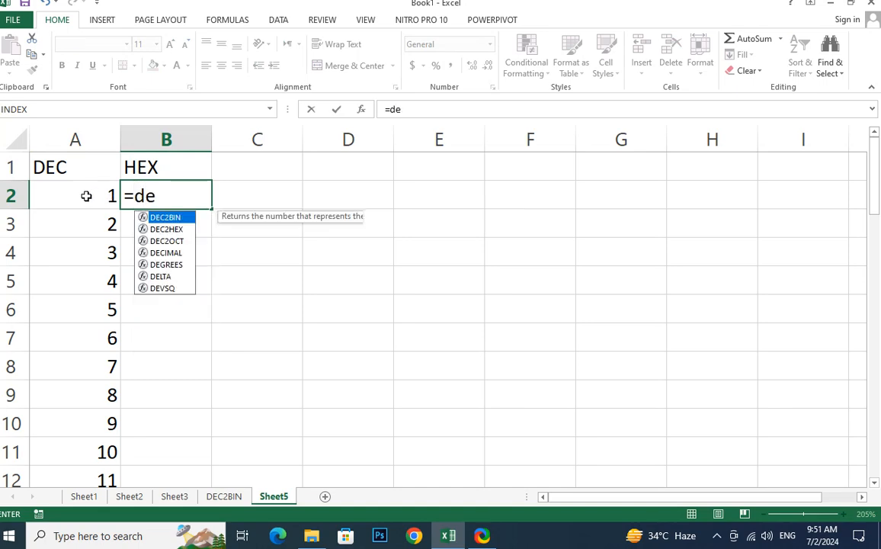
double_click(172, 228)
left_click(92, 195)
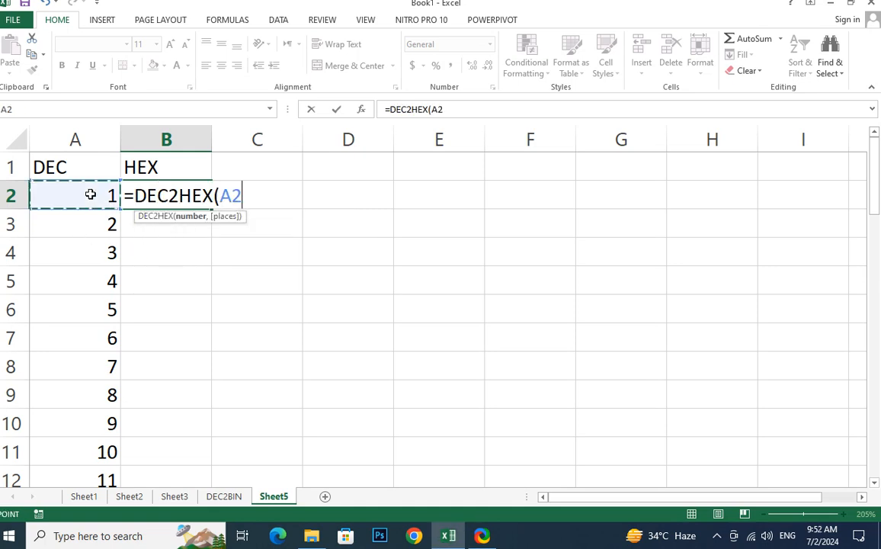
type(")")
key("Return")
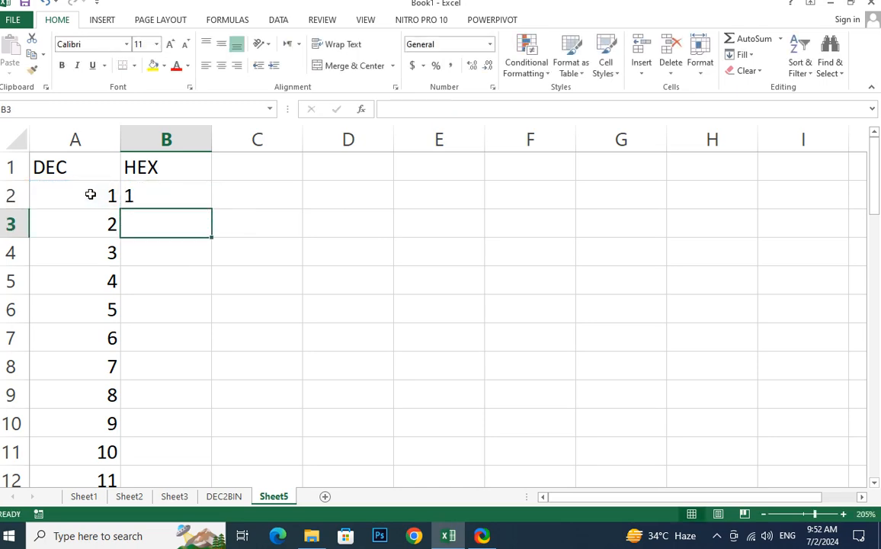
Step: Fill the DEC2HEX formula from B2 down column B to row 49
left_click(160, 190)
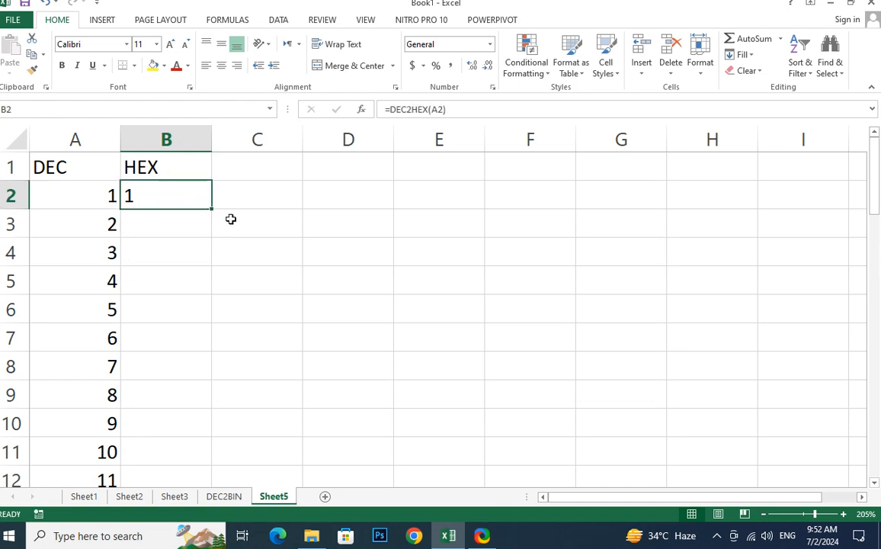
left_click_drag(212, 212, 200, 462)
scroll(274, 424, "down", 3)
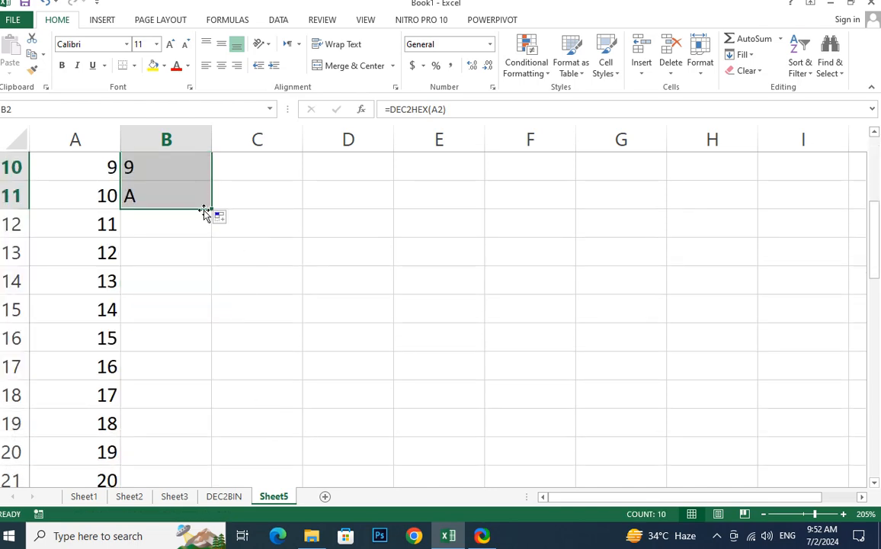
left_click_drag(212, 207, 205, 382)
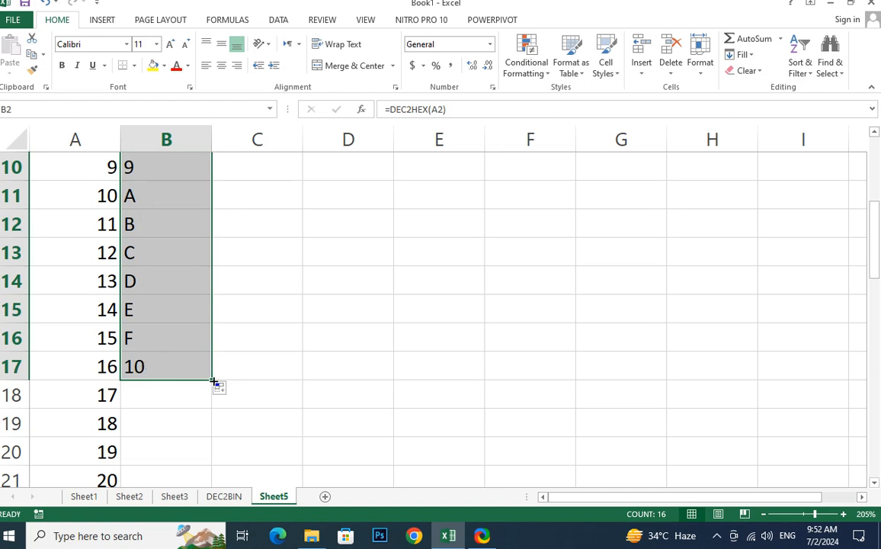
left_click_drag(213, 401, 214, 436)
scroll(391, 335, "up", 13)
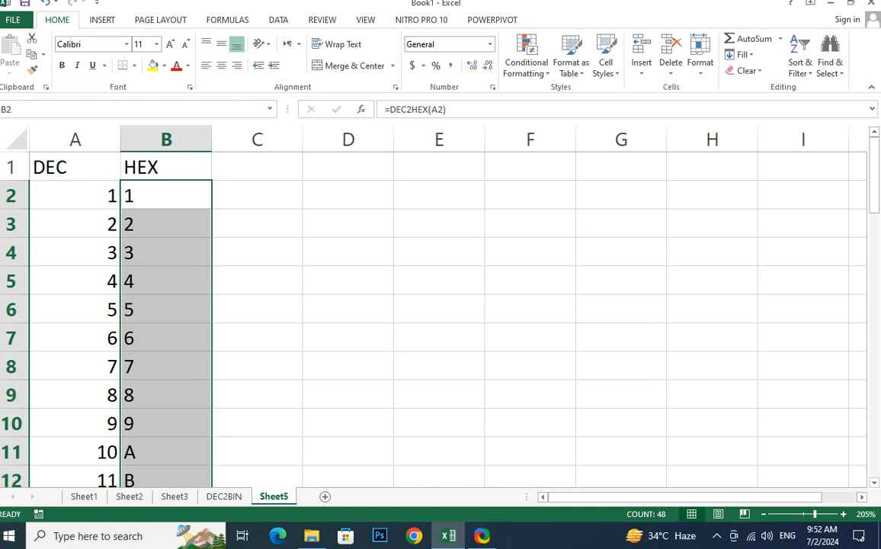
Step: Rename the Sheet5 worksheet as DEC2HEX
double_click(282, 496)
type("DEC")
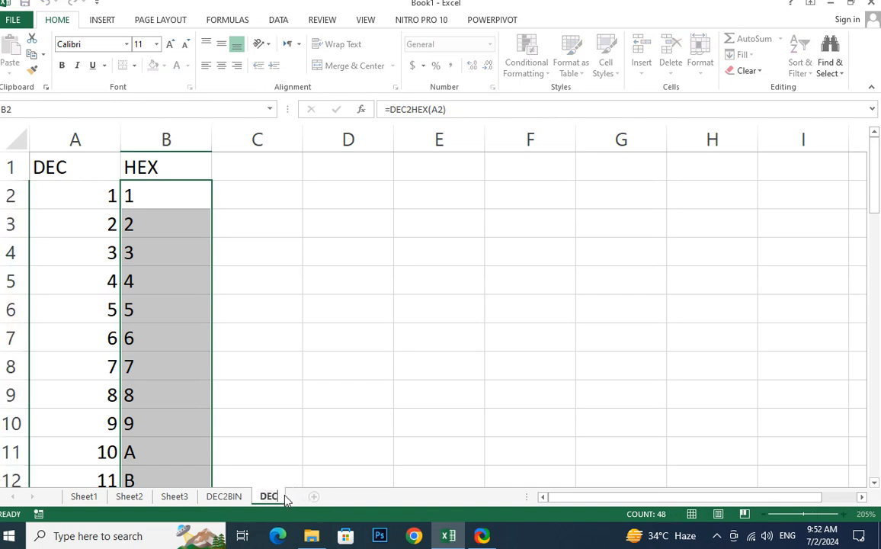
type("2HEX")
key("Return")
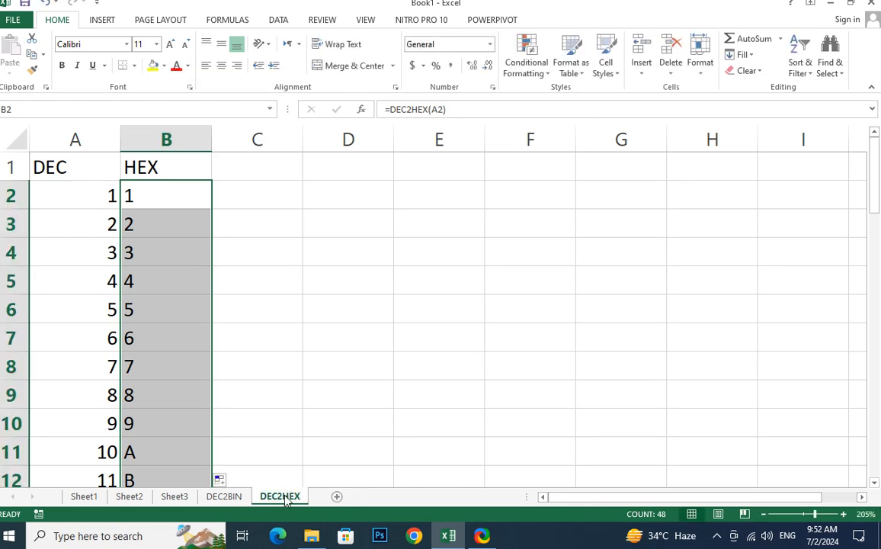
Step: Add a new worksheet after DEC2HEX and enter 1 and 2 in cells A1 and A2
left_click(336, 497)
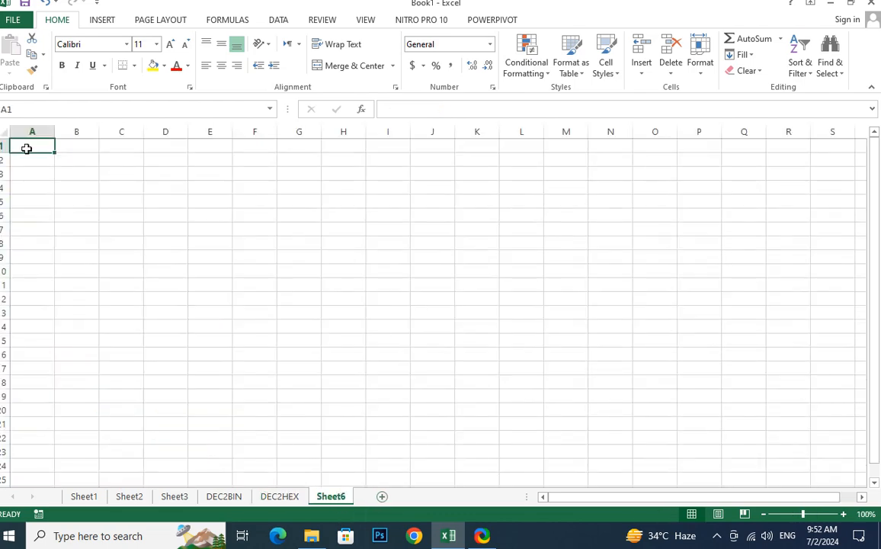
type("1")
key("Return")
type("2")
key("Return")
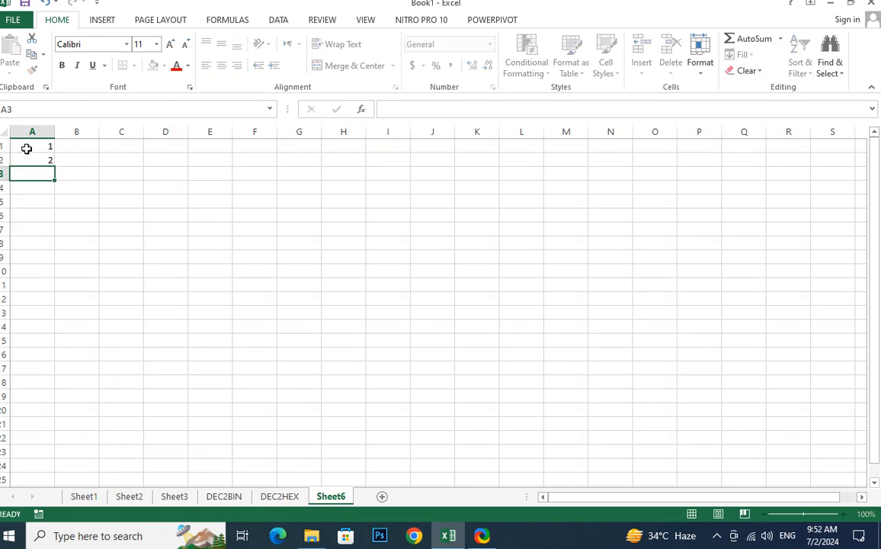
Step: Extend the number series in A1:A2 down column A to row 66
left_click_drag(26, 148, 30, 160)
left_click_drag(54, 166, 38, 473)
scroll(87, 347, "up", 13)
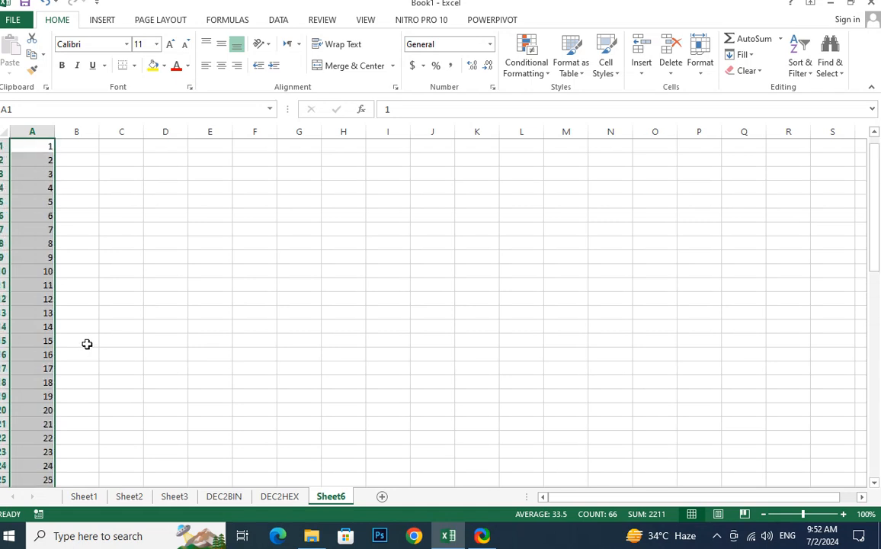
Step: Enter =DEC2OCT(A2) in cell B2 to convert the decimal number in A2 to octal
left_click(86, 160)
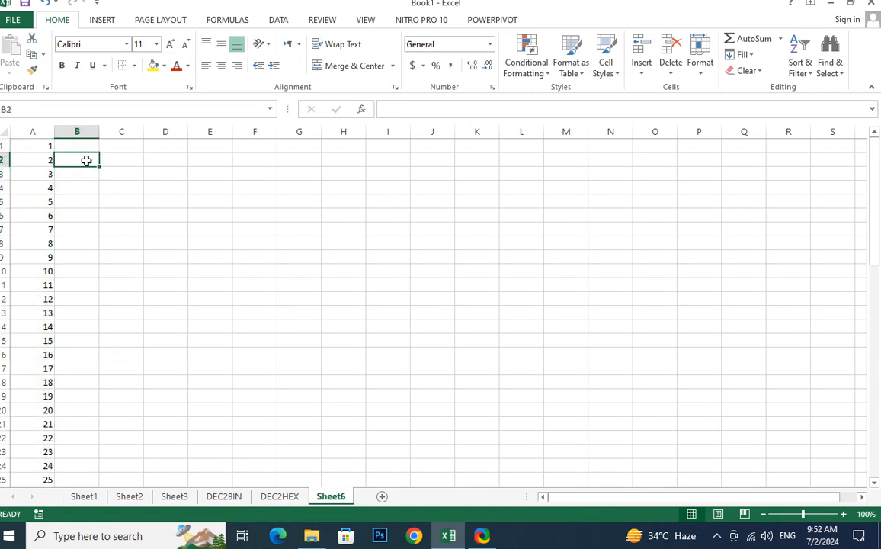
type("=")
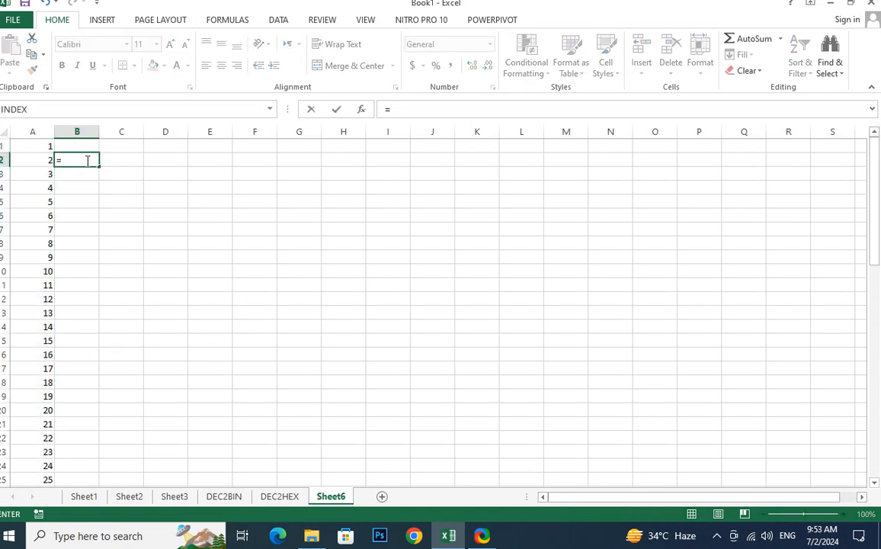
type("de")
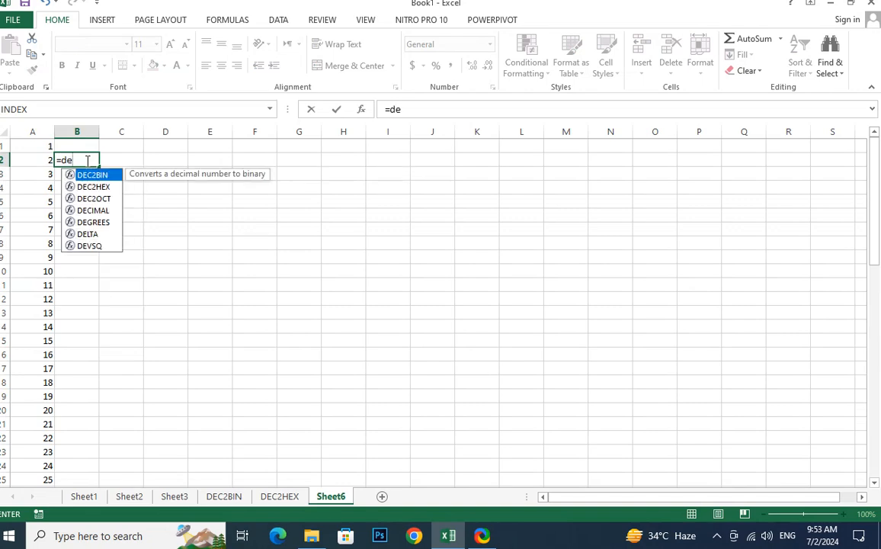
left_click(108, 201)
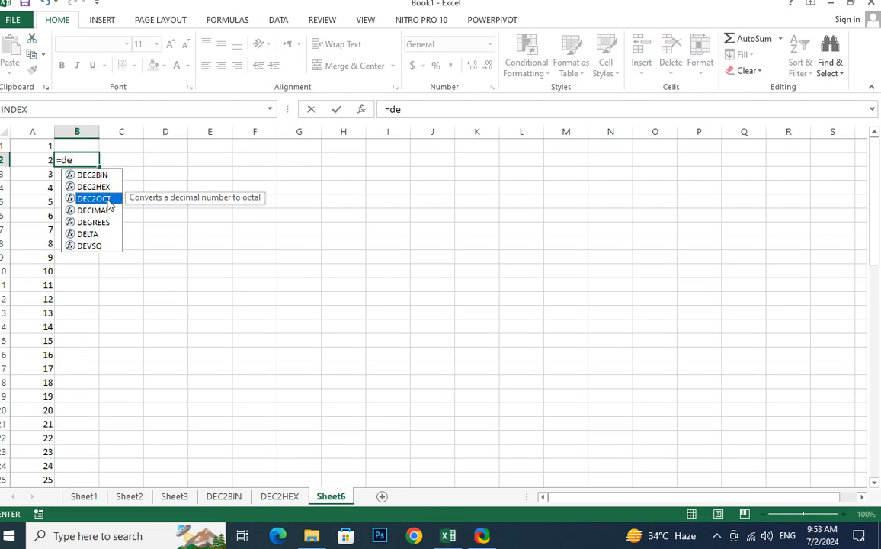
double_click(108, 200)
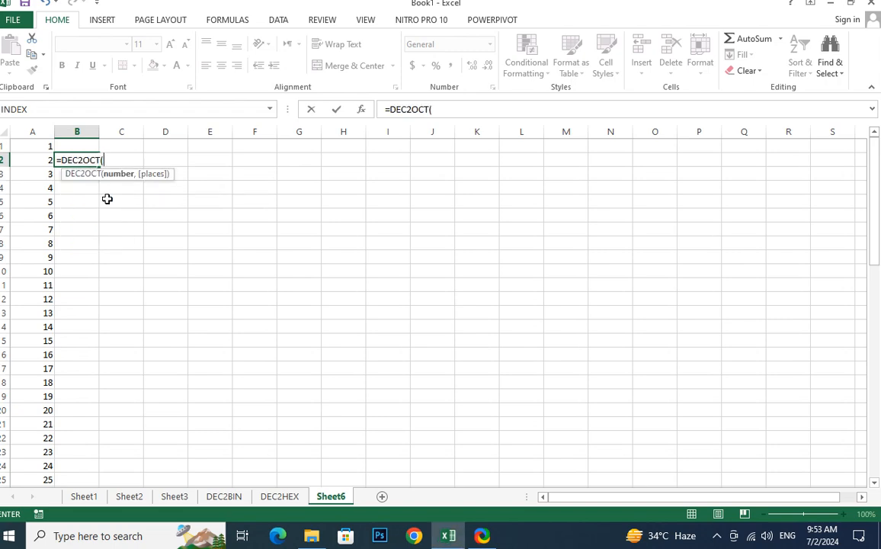
left_click(41, 159)
type(")")
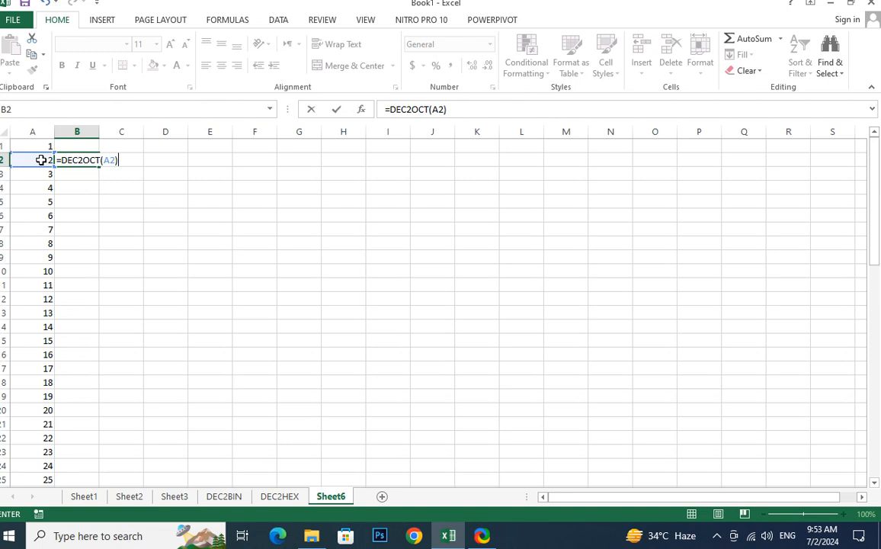
key("Return")
Step: Fill the DEC2OCT formula from B2 down column B to row 48
left_click(73, 161)
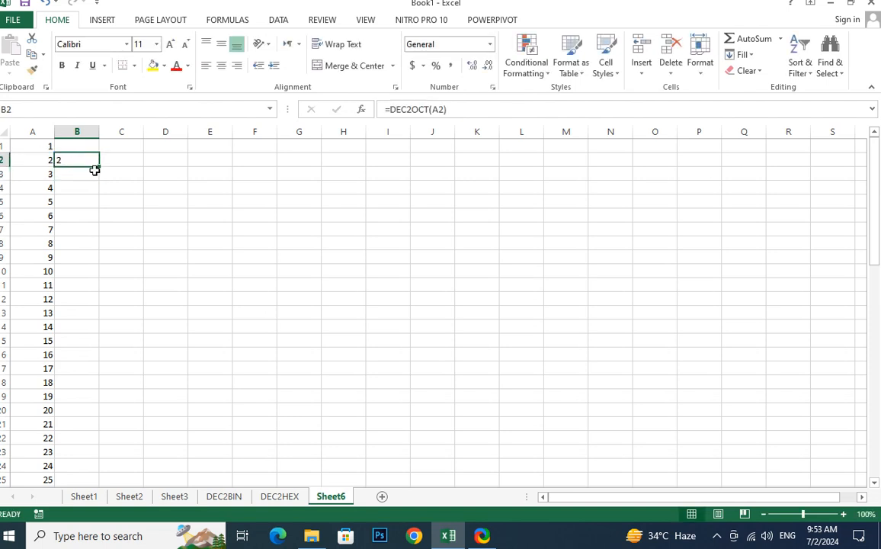
left_click_drag(98, 167, 101, 354)
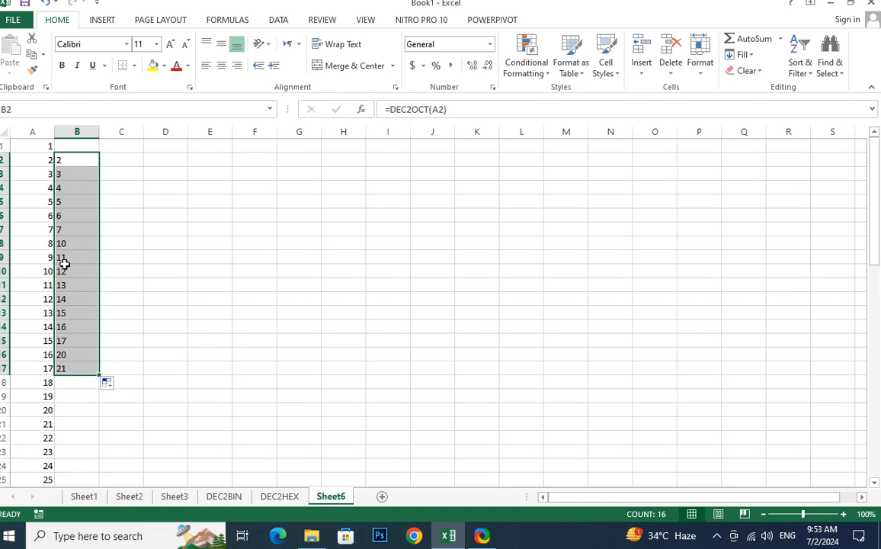
left_click_drag(100, 375, 216, 344)
scroll(216, 345, "up", 8)
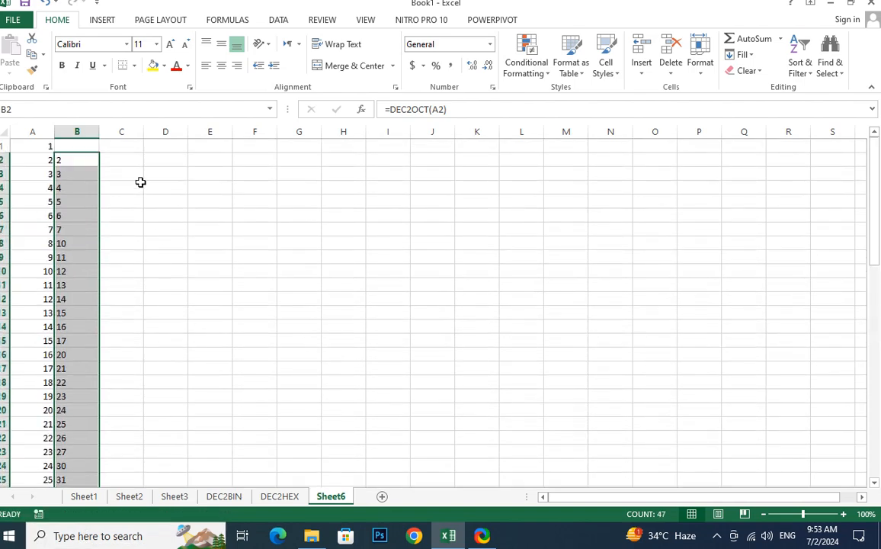
Step: Add another new worksheet after Sheet6
left_click(119, 147)
type("=")
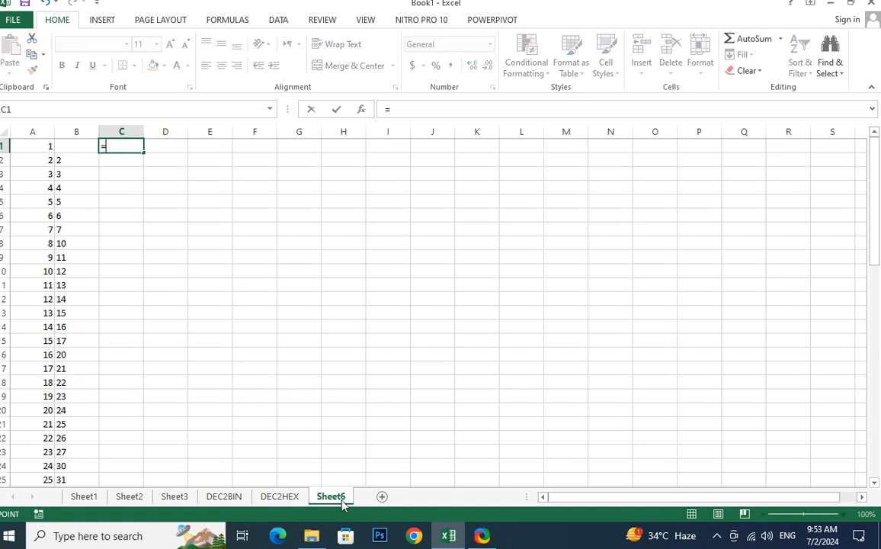
left_click(381, 496)
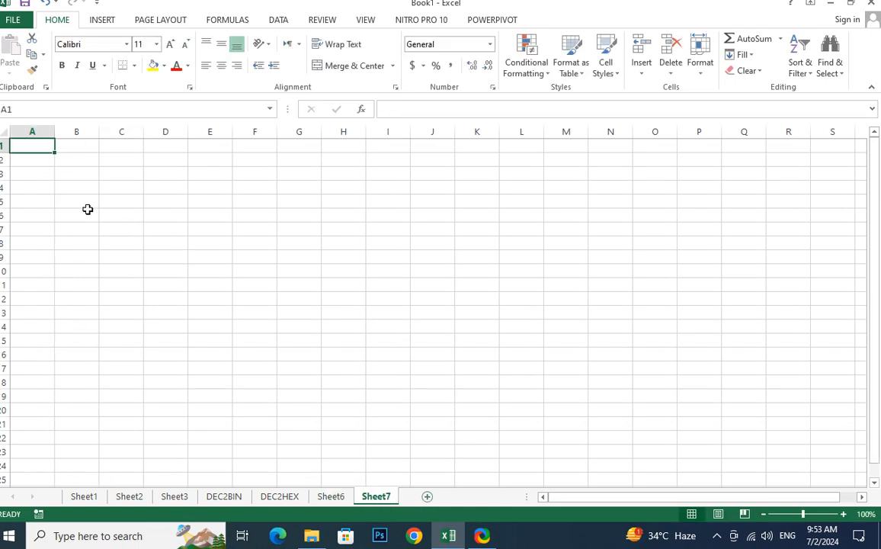
scroll(67, 200, "up", 7)
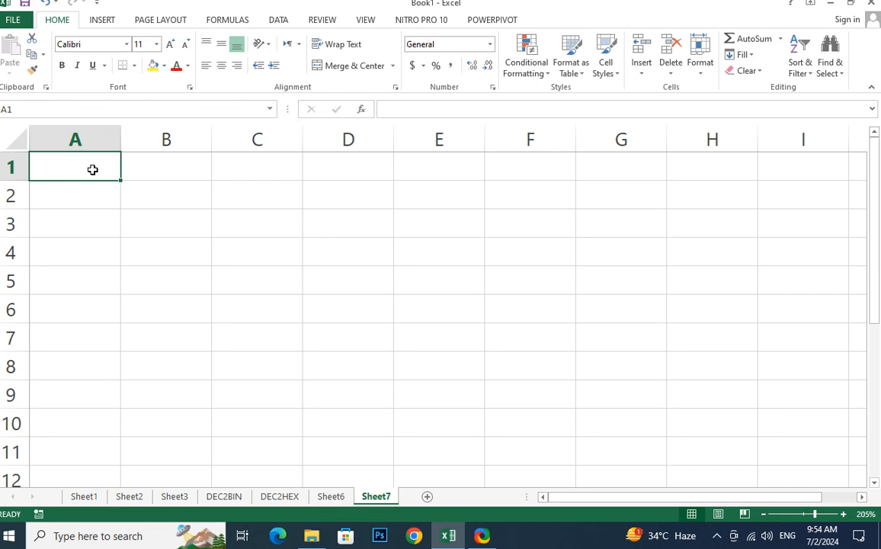
Step: Enter the addition formula =A1+B1 in cell C1
left_click(249, 166)
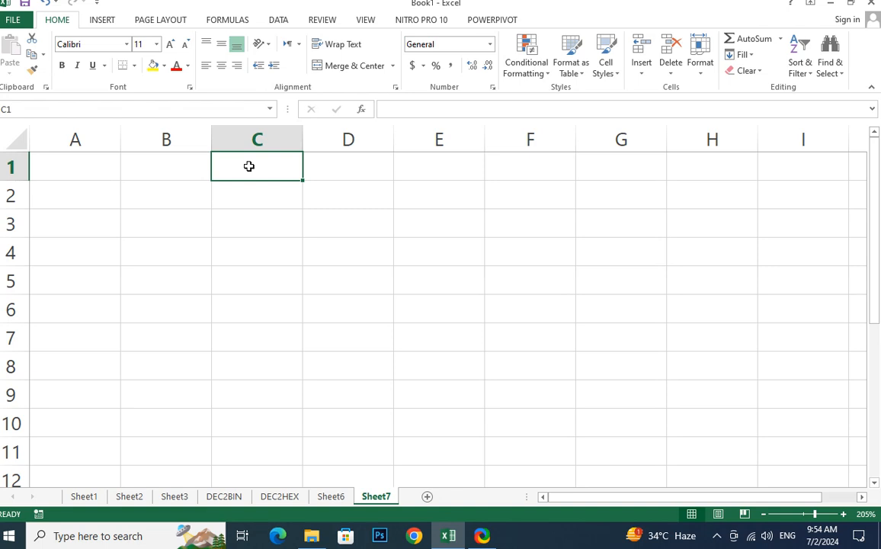
type("=")
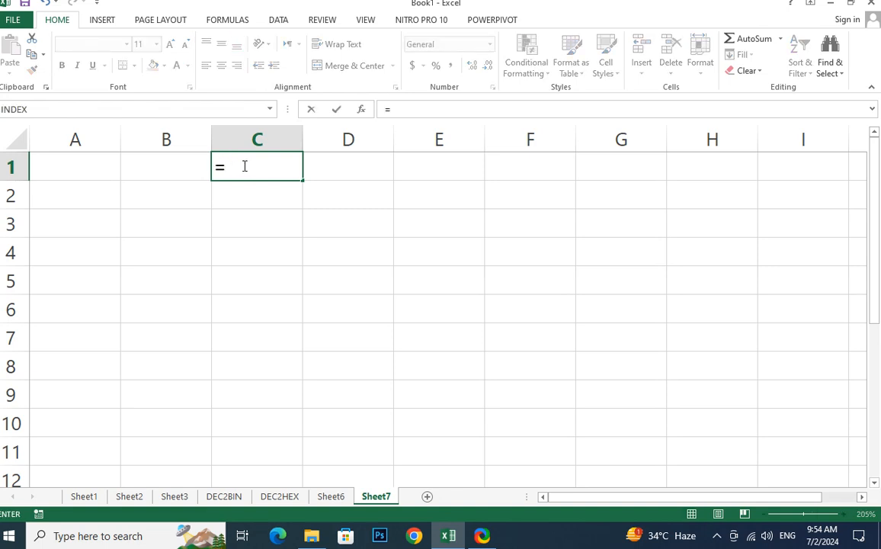
left_click(83, 167)
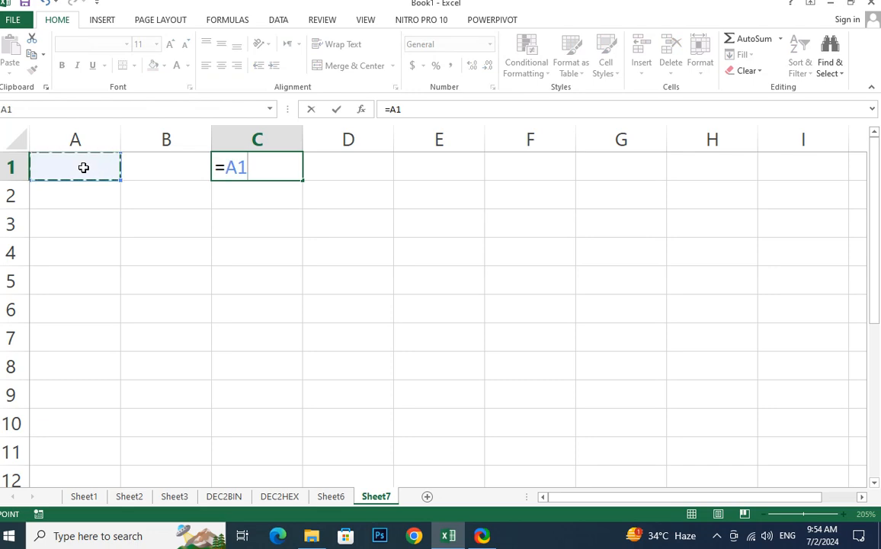
type("+")
left_click(153, 173)
key("Return")
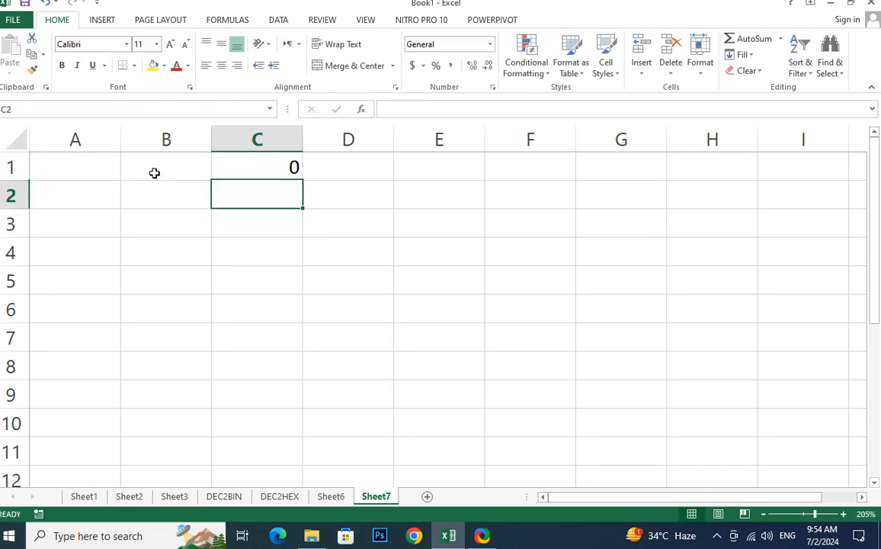
Step: Enter 15 in cell A1 and 20 in cell B1 as the numbers to add
left_click(90, 155)
type("15")
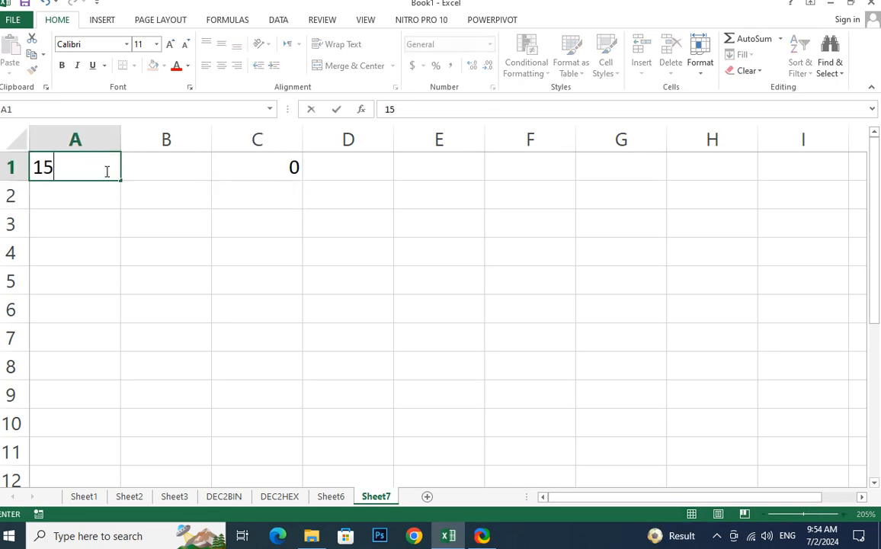
key("Tab")
type("20")
key("Return")
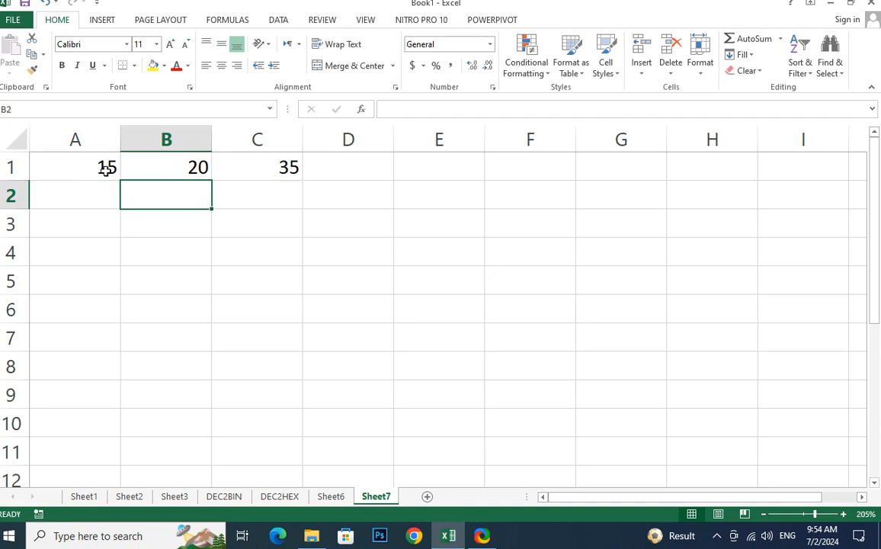
Step: Enter the multiplication formula =A2*B2 in cell C2
left_click(237, 201)
type("=")
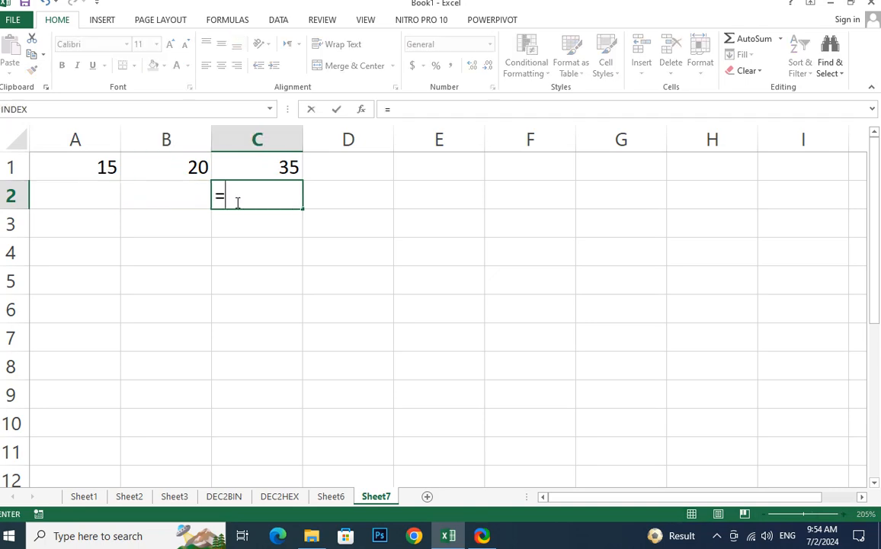
left_click(69, 196)
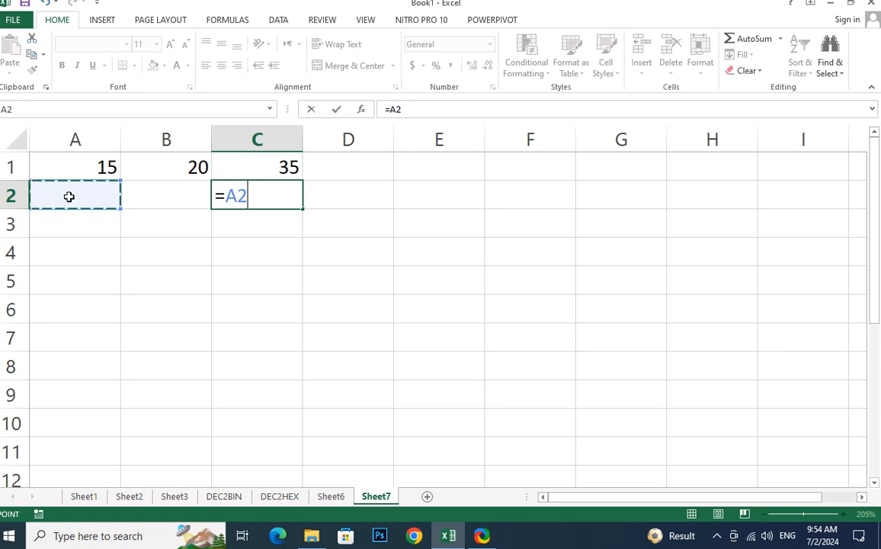
type("*")
left_click(152, 203)
key("Return")
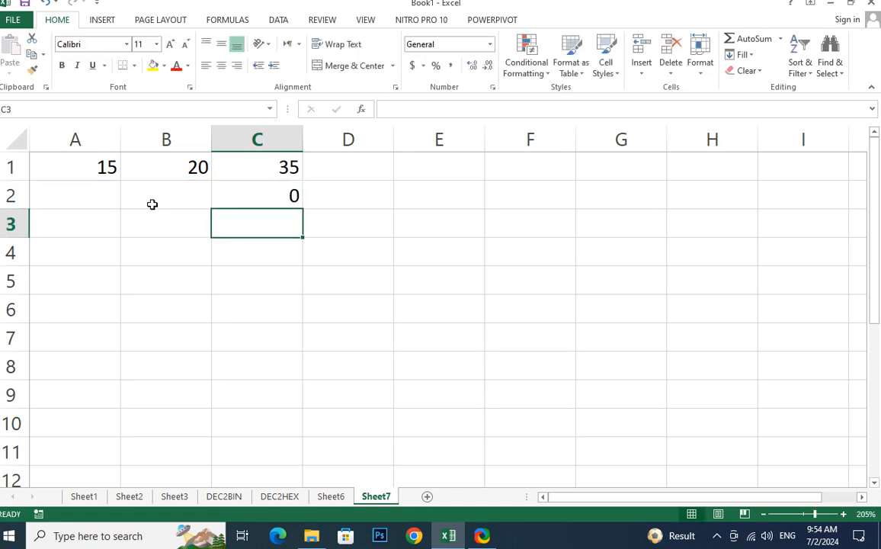
Step: Enter 10 in cell A2 and 2 in cell B2 as the numbers to multiply
left_click(66, 197)
type("10")
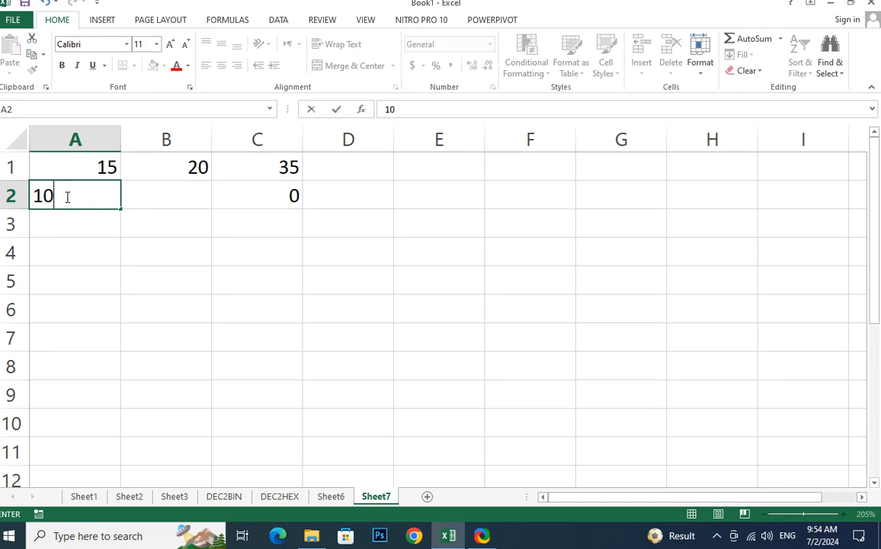
key("Tab")
type("2")
key("Down")
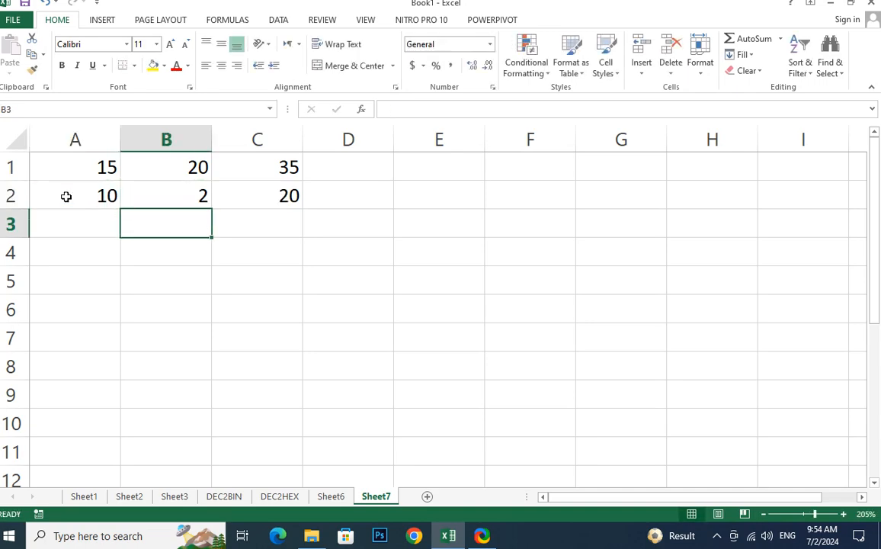
Step: Enter the division formula =A3/B3 in cell C3
left_click(228, 225)
type("=")
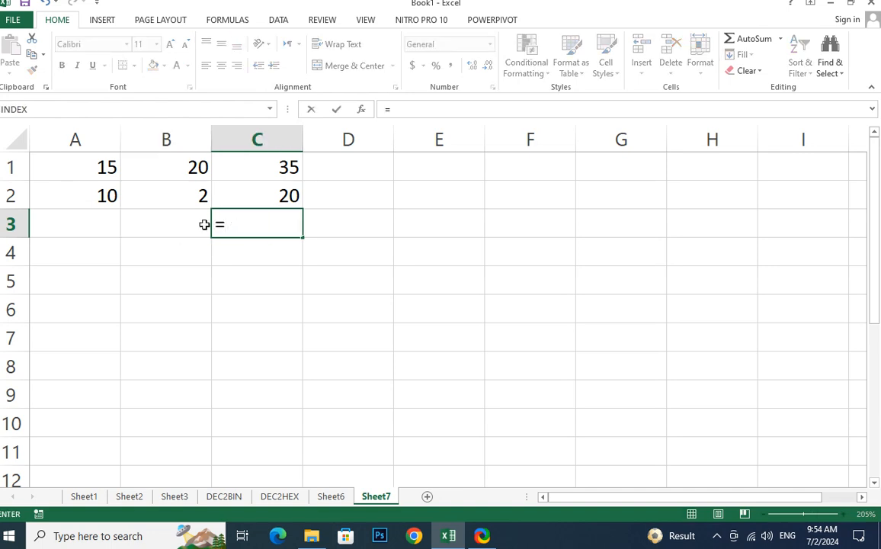
left_click(72, 224)
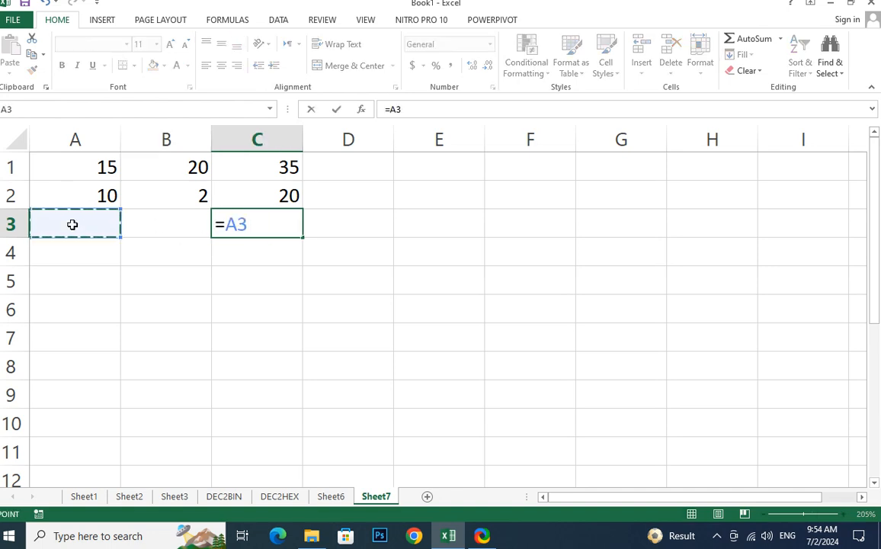
type("/")
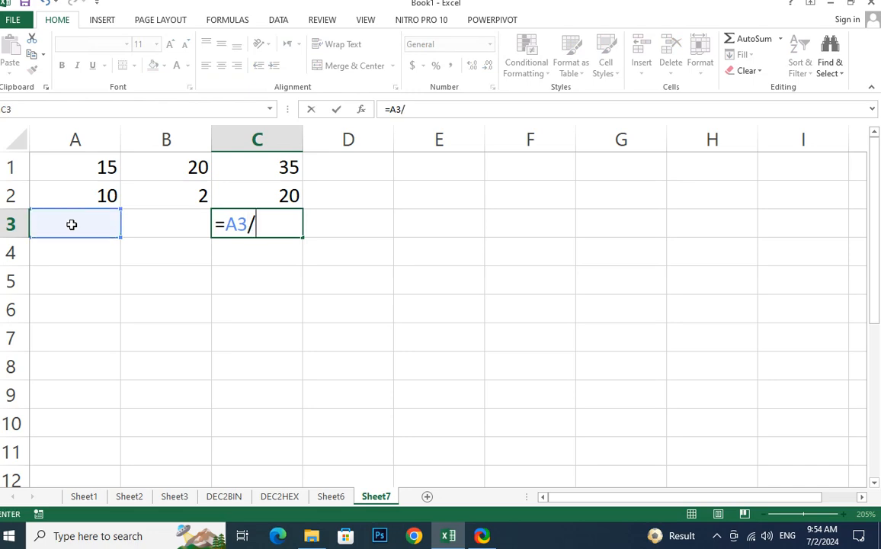
left_click(165, 223)
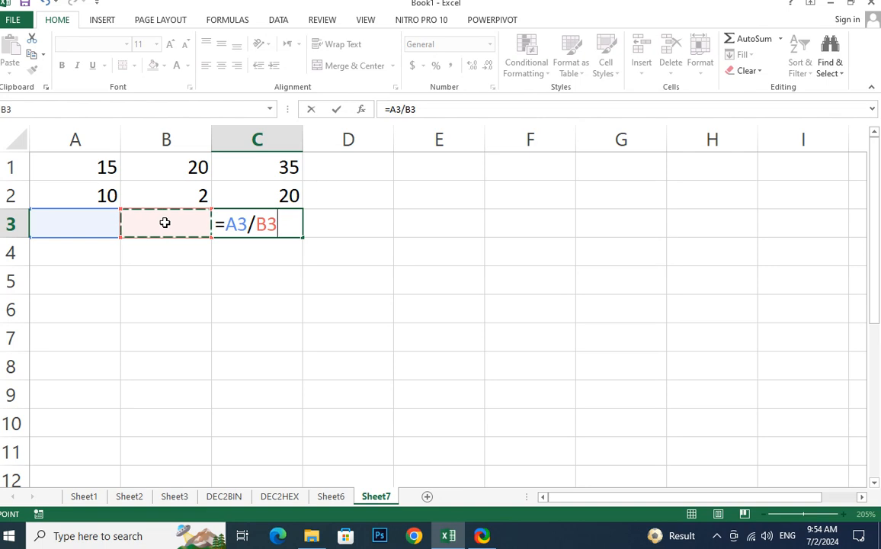
key("Return")
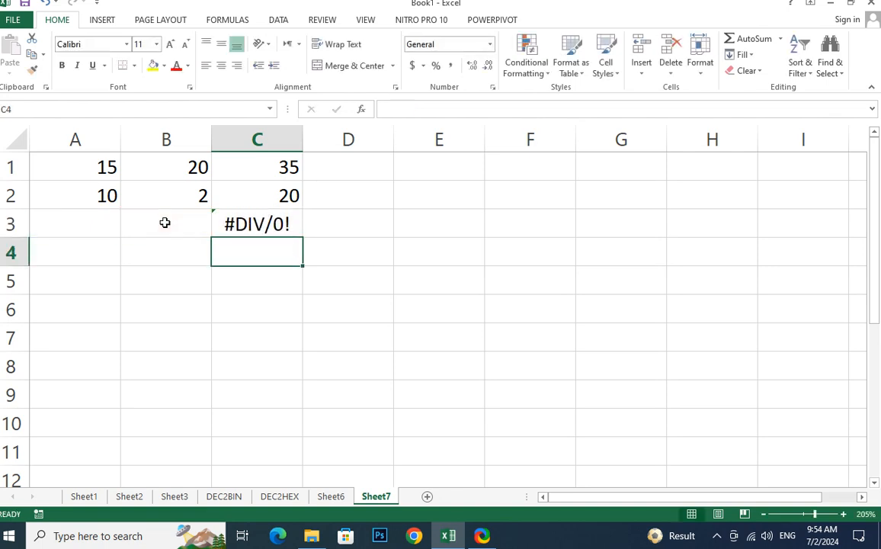
Step: Enter 5 in cell B3 and 2 in cell A3 as the numbers to divide
left_click(192, 219)
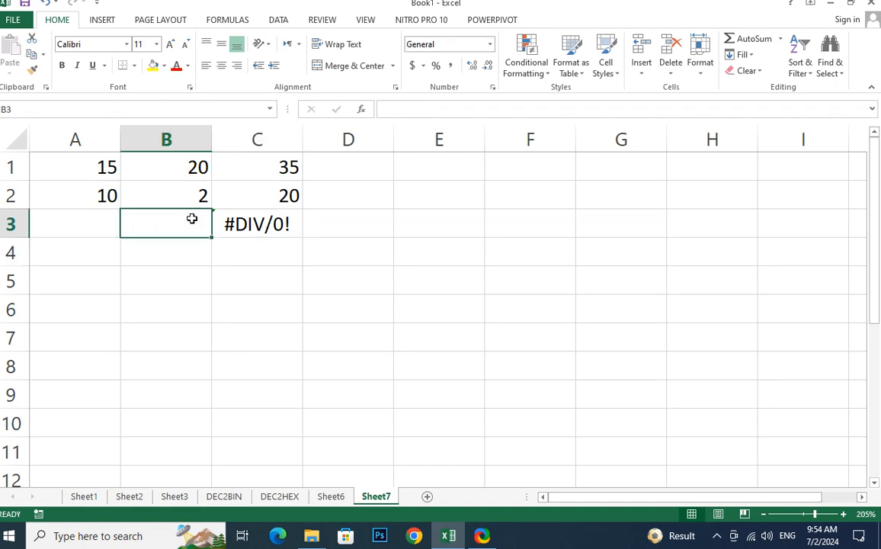
type("5")
key("Return")
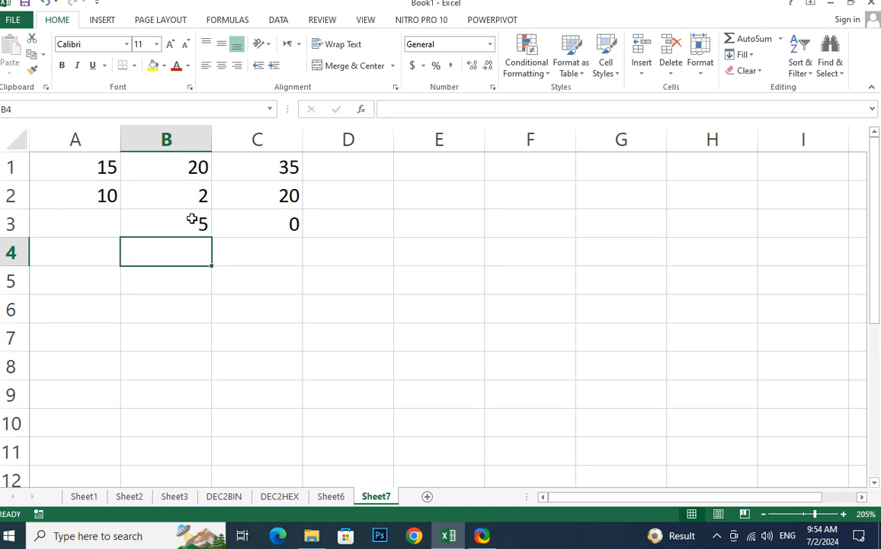
key("Left")
key("Up")
type("2")
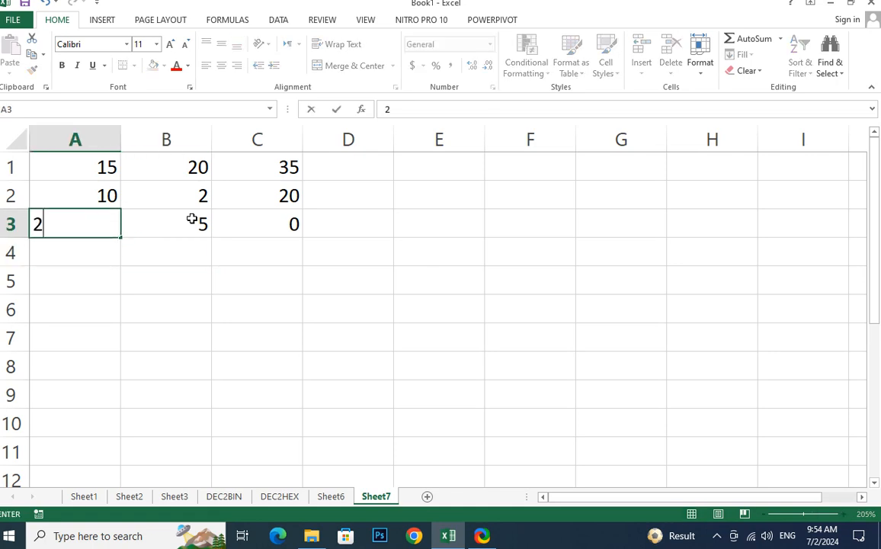
key("Return")
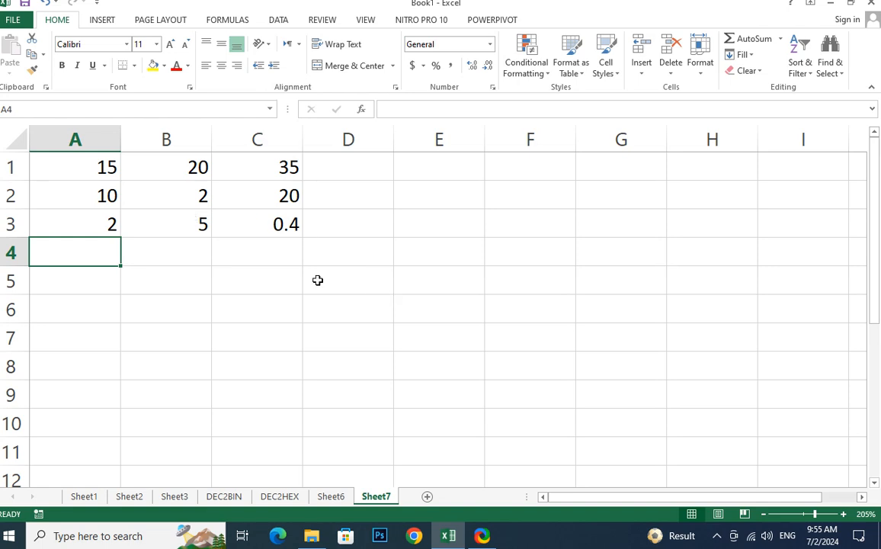
Step: Enter the formula =SUM(A4,B4) in cell C4
left_click(244, 251)
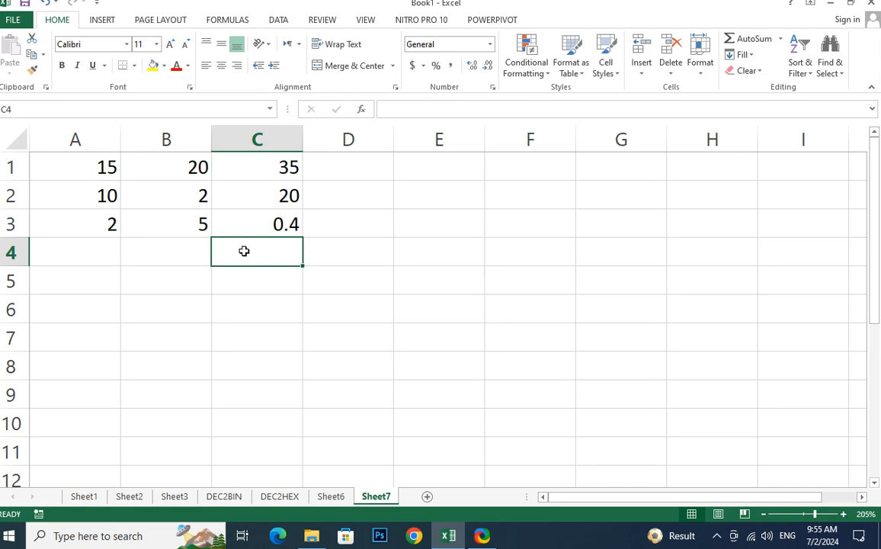
type("=sum")
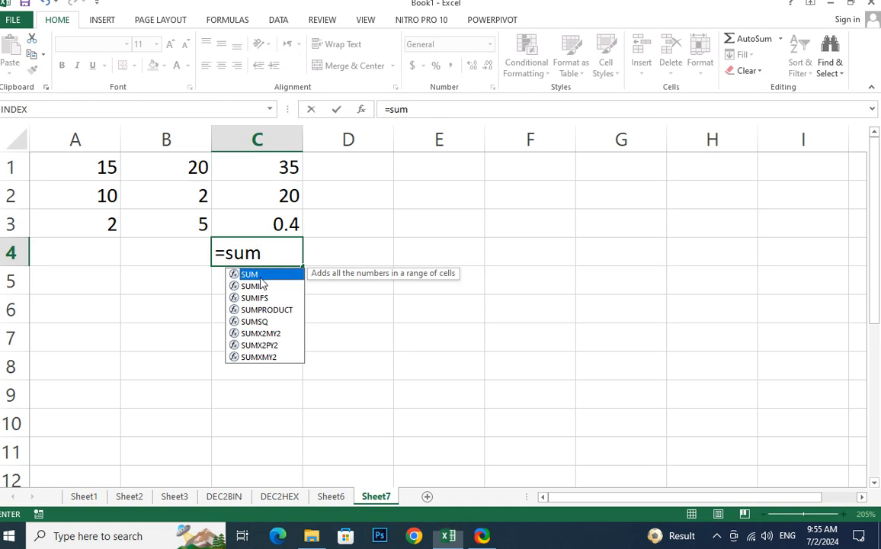
key("Tab")
left_click(59, 250)
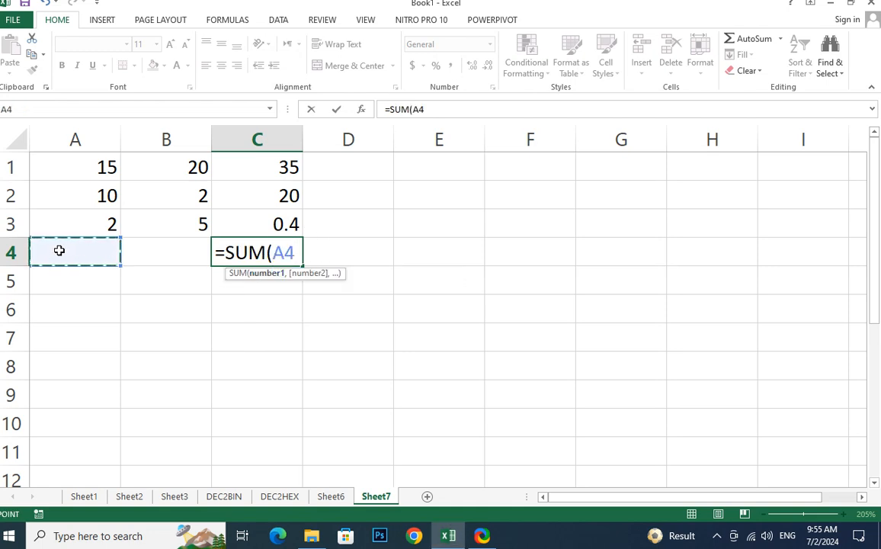
type(",")
left_click(165, 244)
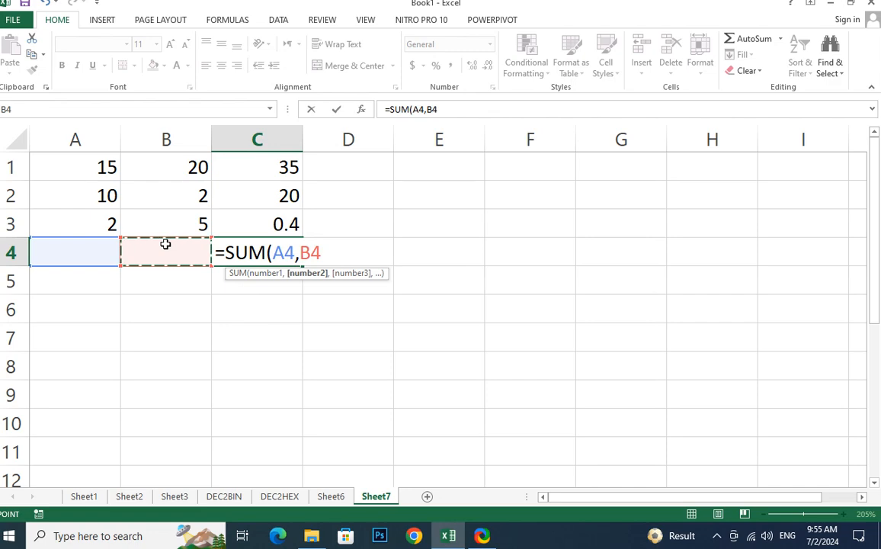
type(")")
key("Return")
Step: Enter 25 in both cell A4 and cell B4 as the numbers to sum
key("Left")
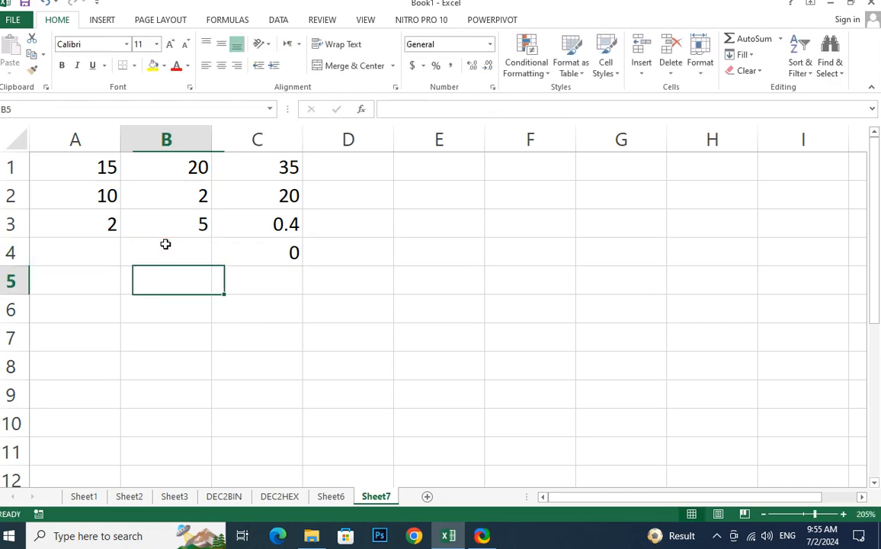
key("Up")
key("Left")
type("25")
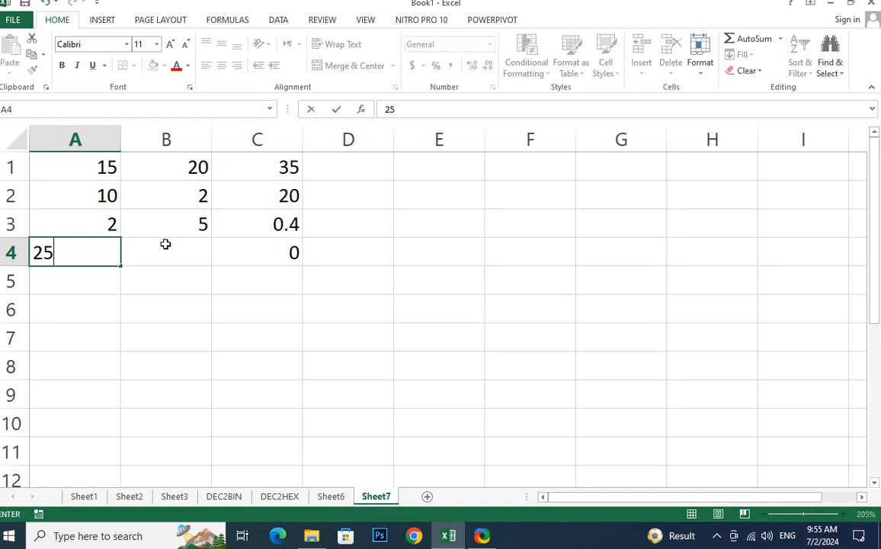
key("Right")
type("25")
key("Right")
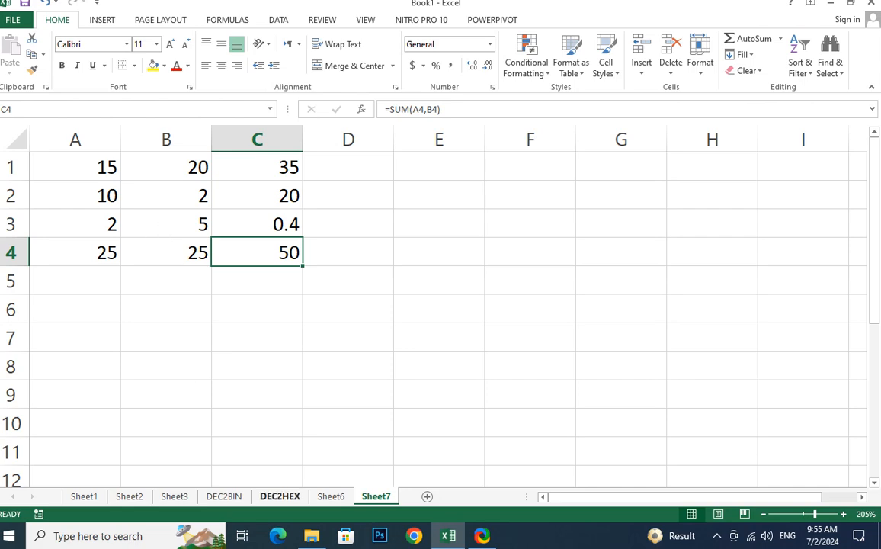
left_click(228, 359)
left_click(255, 280)
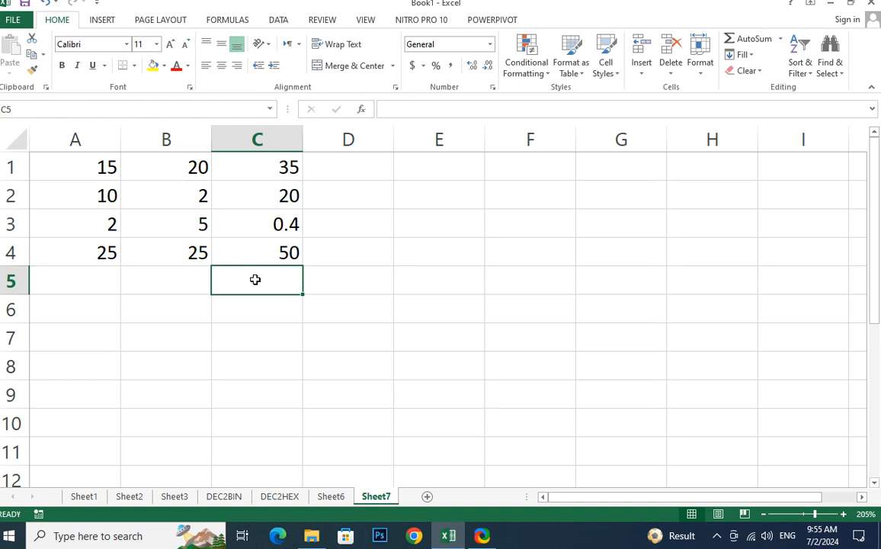
type("=")
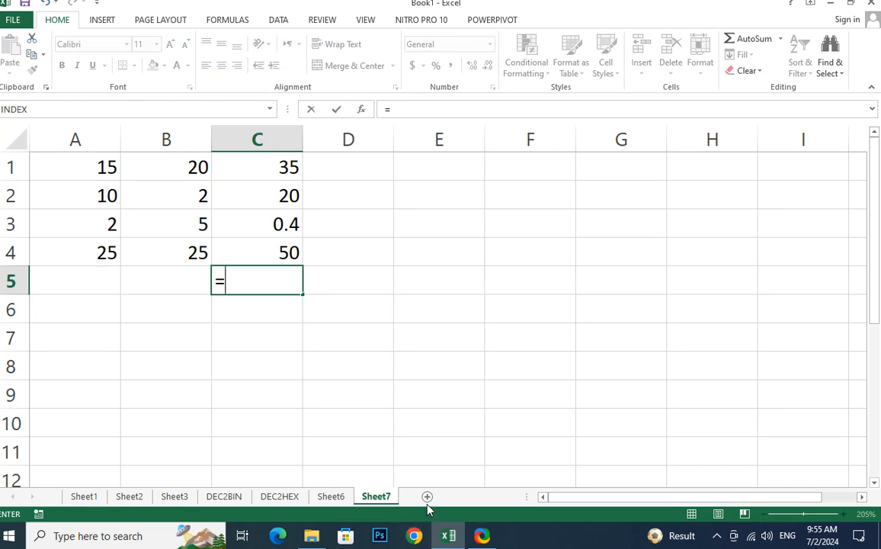
left_click(319, 350)
key("Escape")
Step: Format the SUM result in cell C4 as a percentage
left_click(288, 253)
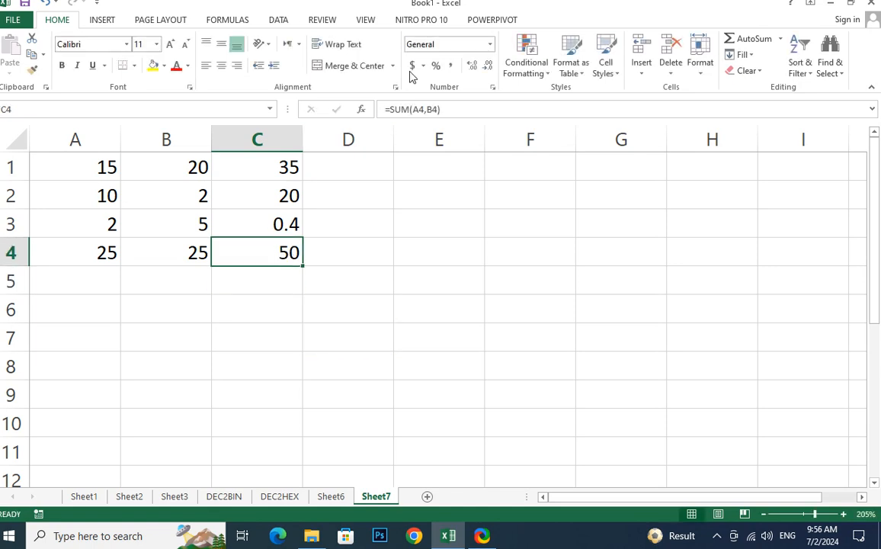
left_click(435, 68)
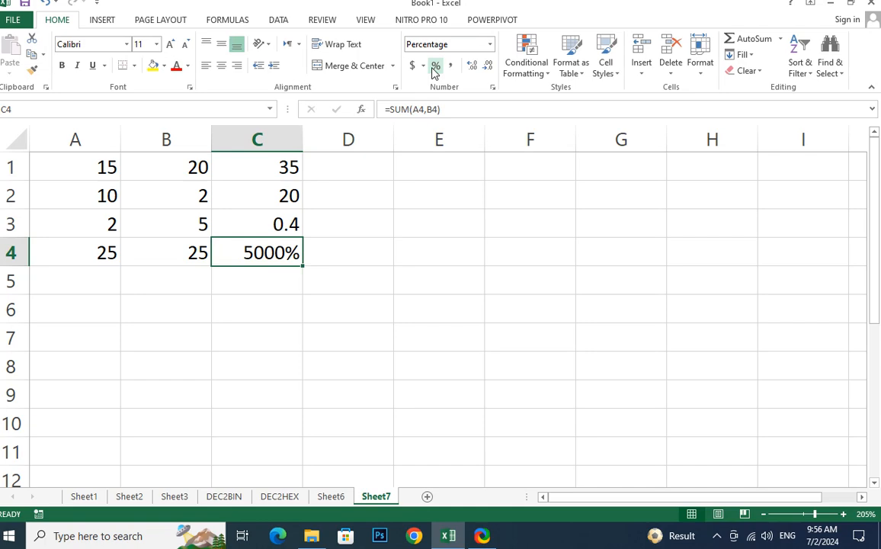
left_click(283, 310)
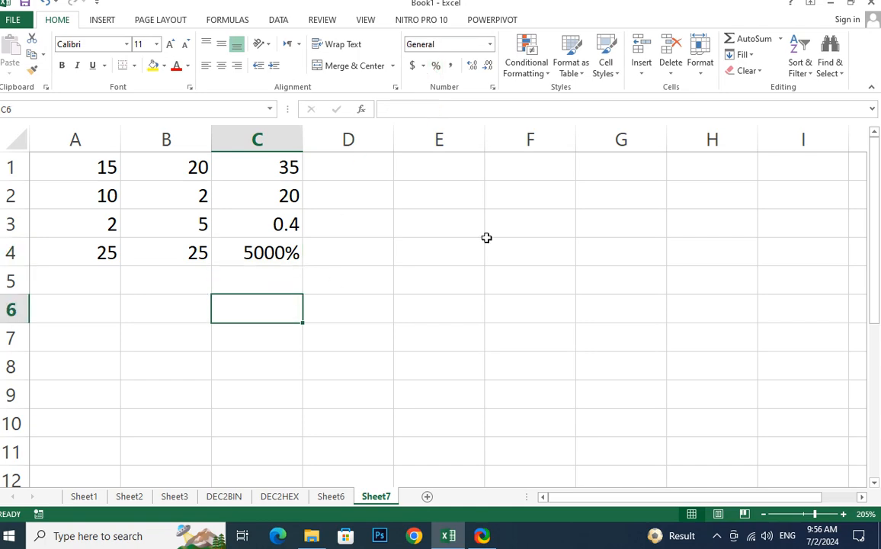
Step: Add a new worksheet and enter 85/100 in its cell A1
left_click(429, 496)
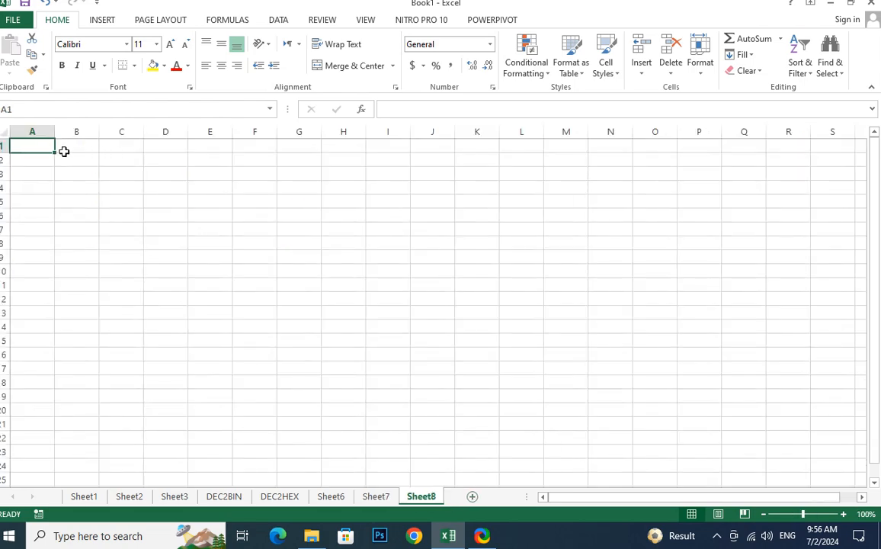
type("85")
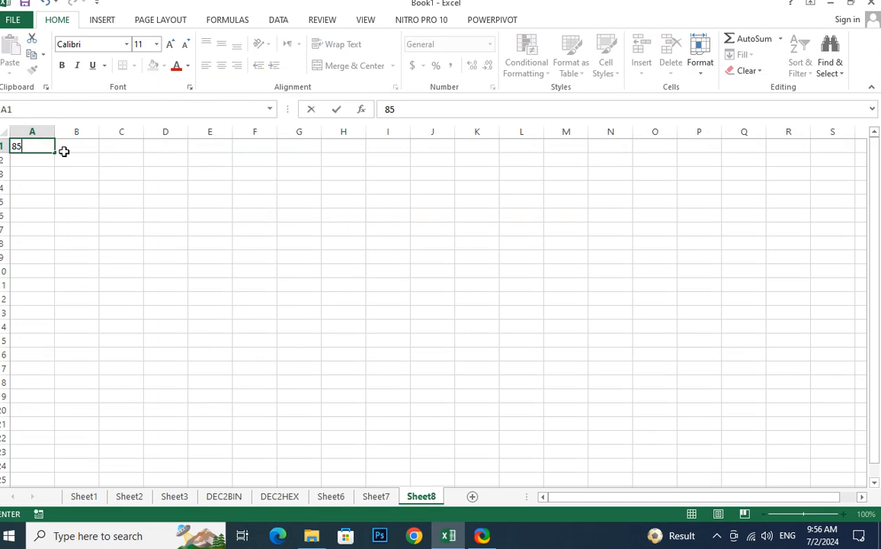
type("/100")
key("Return")
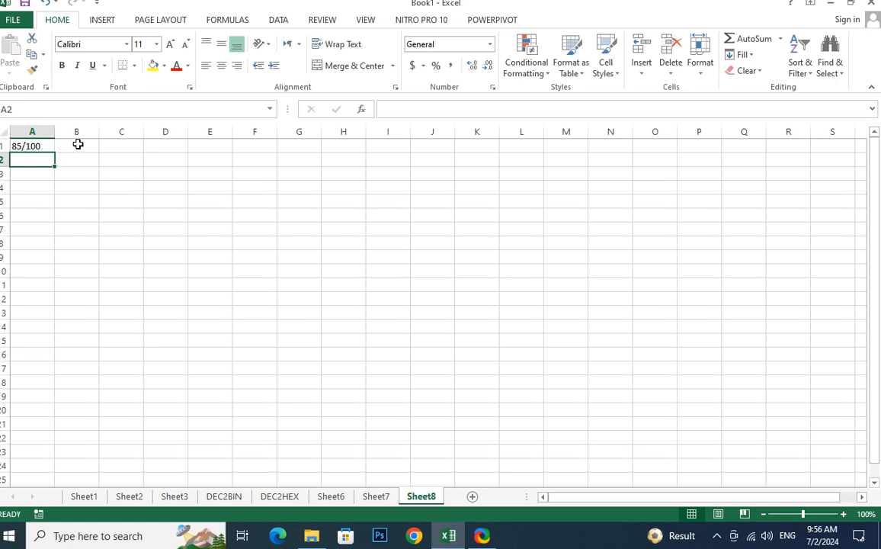
Step: Try to calculate the fraction in cell B1 with the reference formula =A1
left_click(78, 144)
type("=")
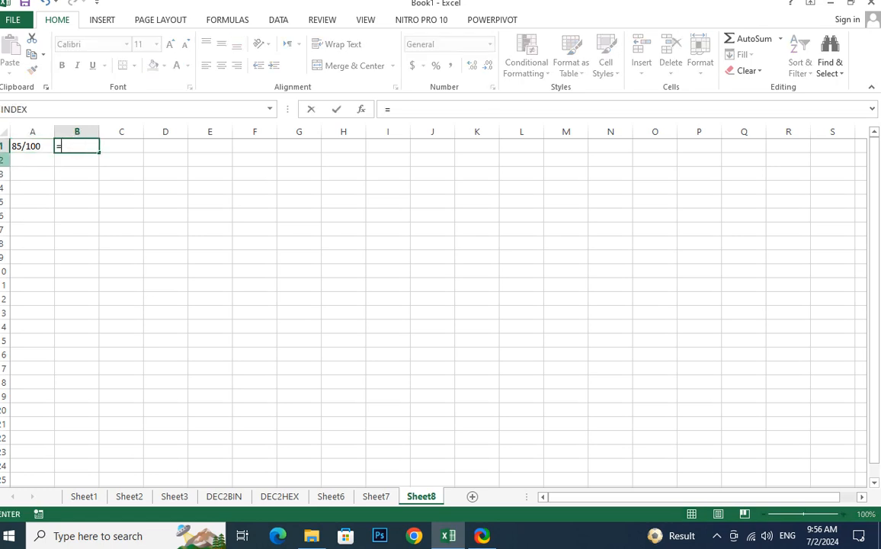
left_click(21, 143)
key("Return")
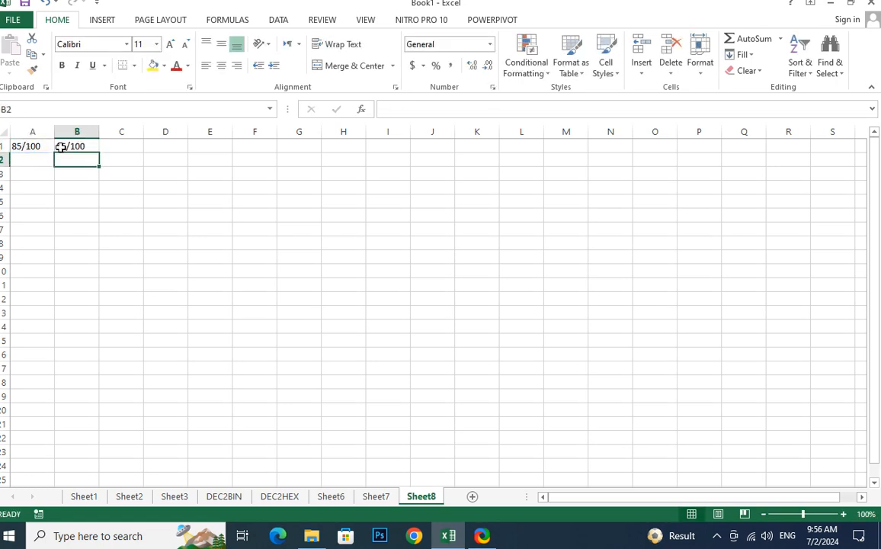
left_click(83, 146)
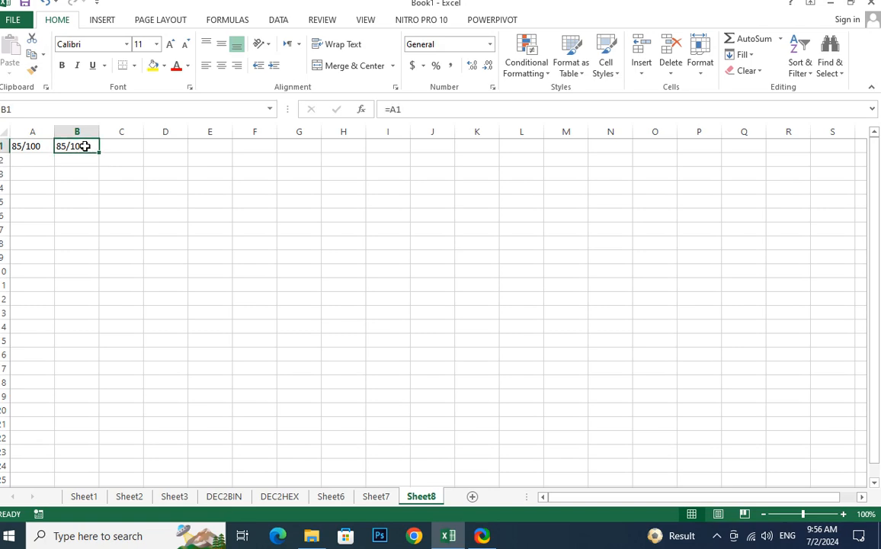
double_click(84, 146)
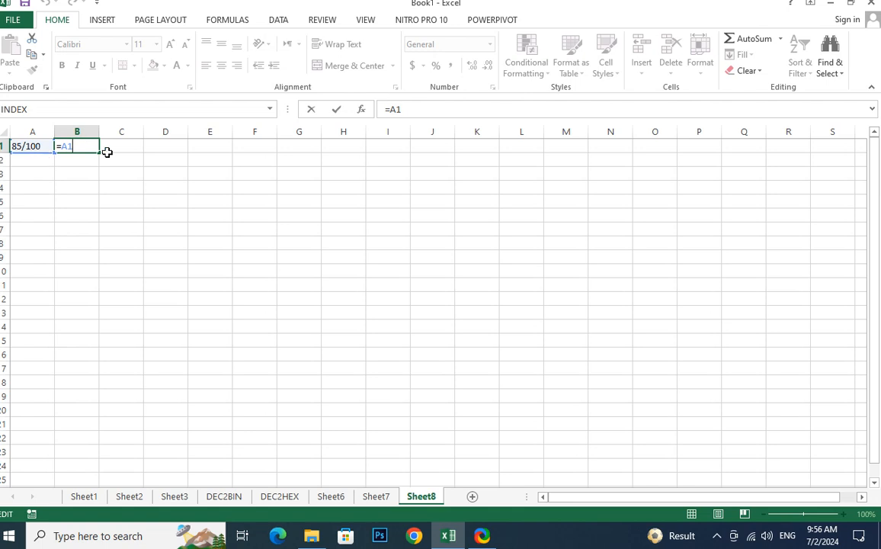
key("BackSpace")
key("BackSpace")
key("Escape")
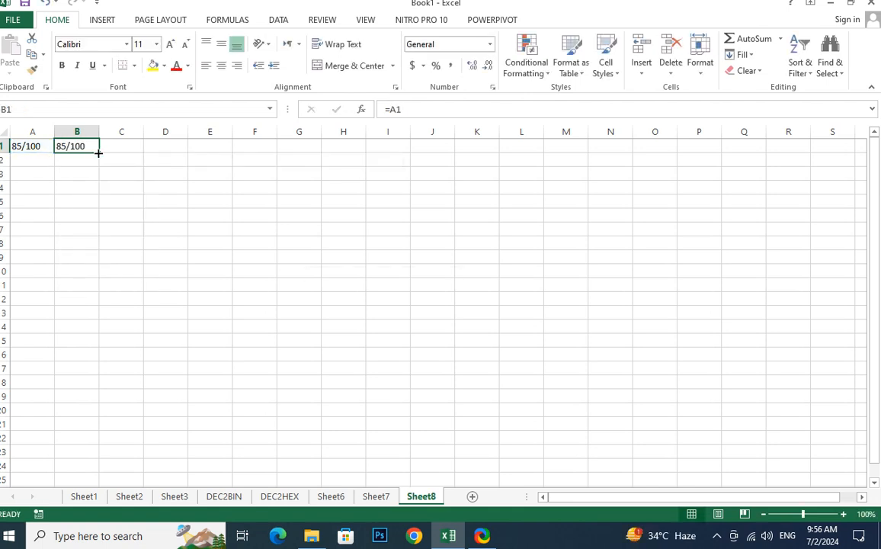
type("85")
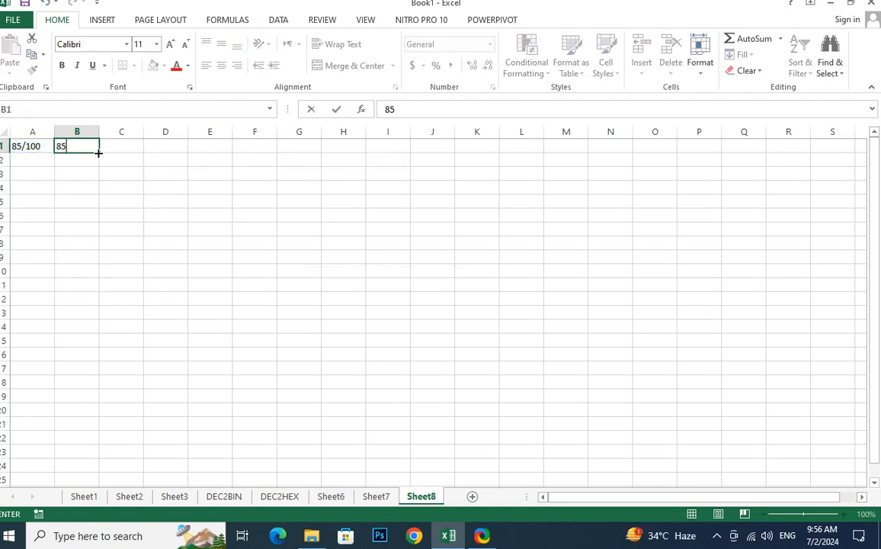
key("BackSpace")
key("Return")
key("BackSpace")
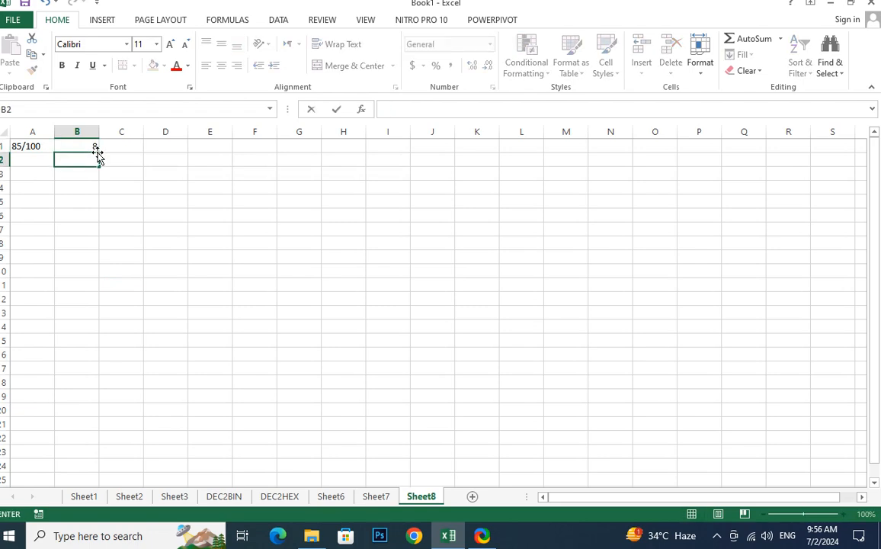
Step: Replace the content of cell B1 with the formula =85/100 and format the cell as a percentage
key("Up")
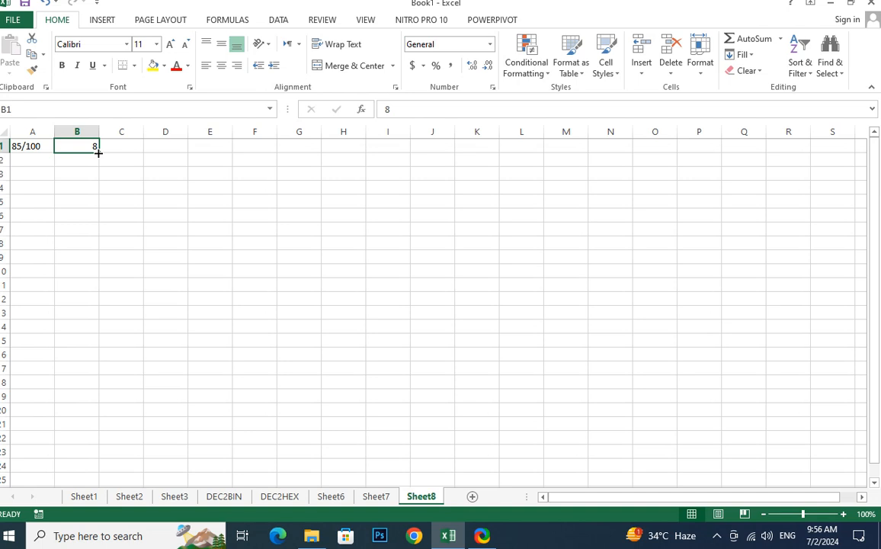
key("F2")
key("Home")
type("=8")
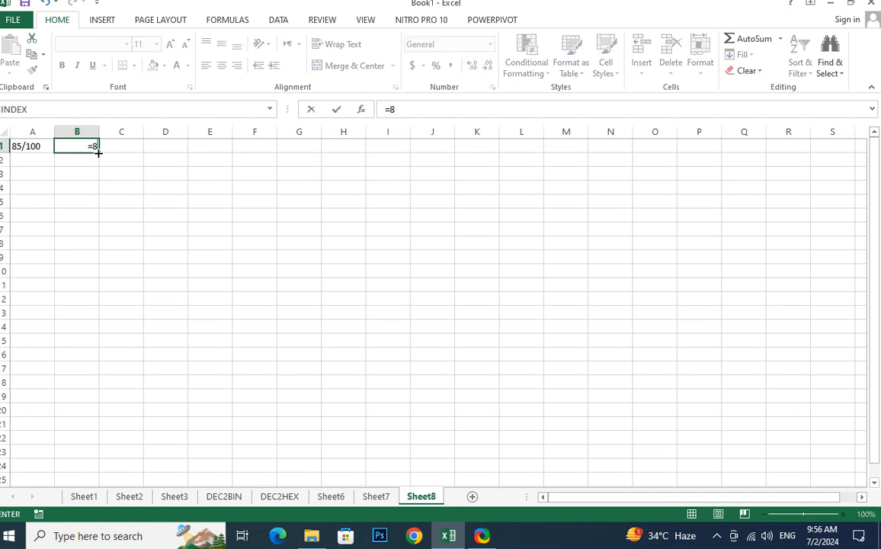
type("5")
type("/85")
key("BackSpace")
key("BackSpace")
type("100")
key("Return")
left_click(84, 146)
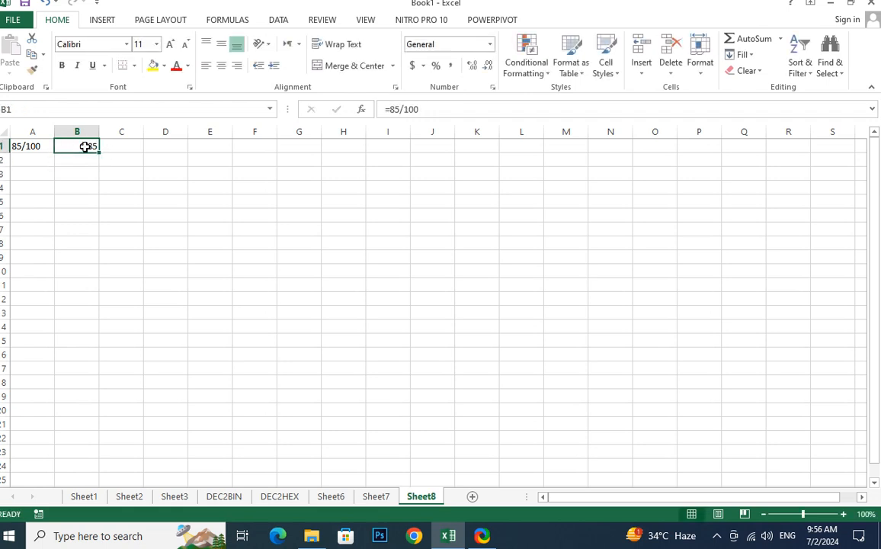
left_click(436, 65)
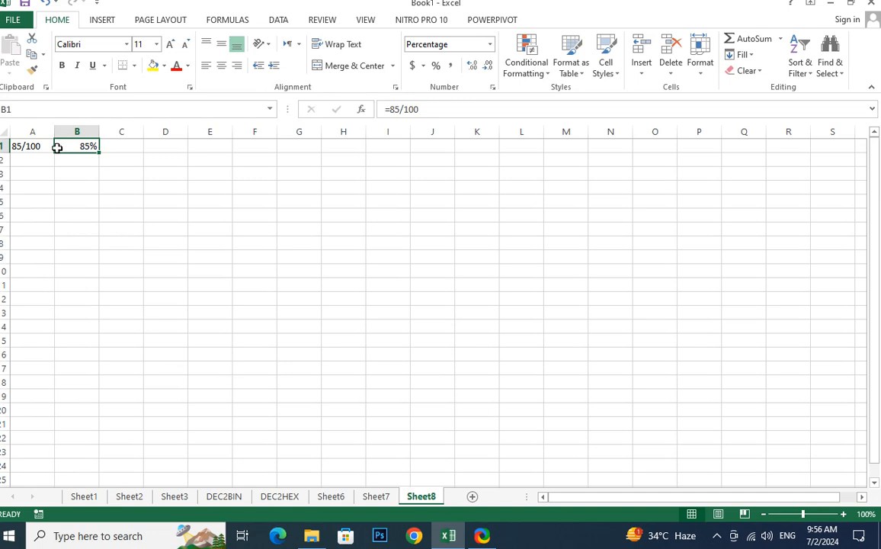
Step: Clear cells A1:B1 and enter the subjects Eng, Math and SS in cells A1 to A3
left_click_drag(38, 145, 93, 145)
key("Delete")
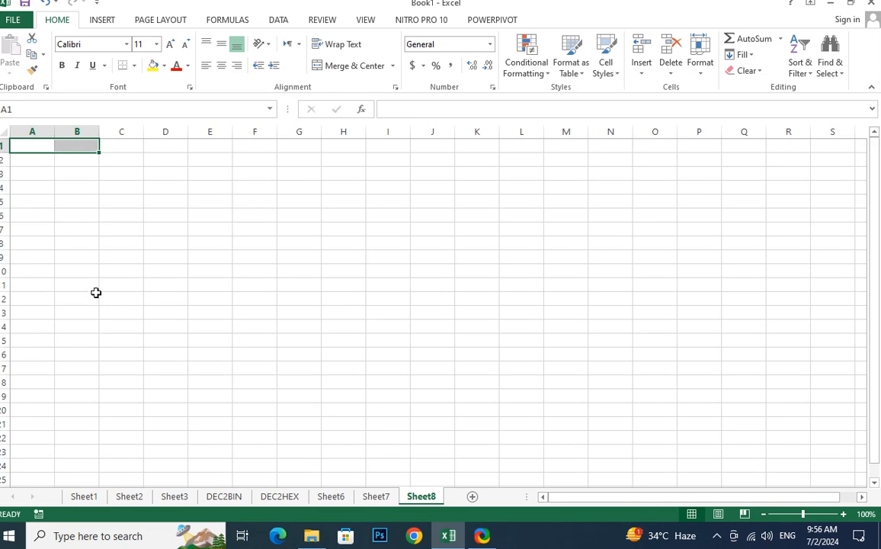
scroll(102, 281, "up", 9, "ctrl")
left_click(129, 171)
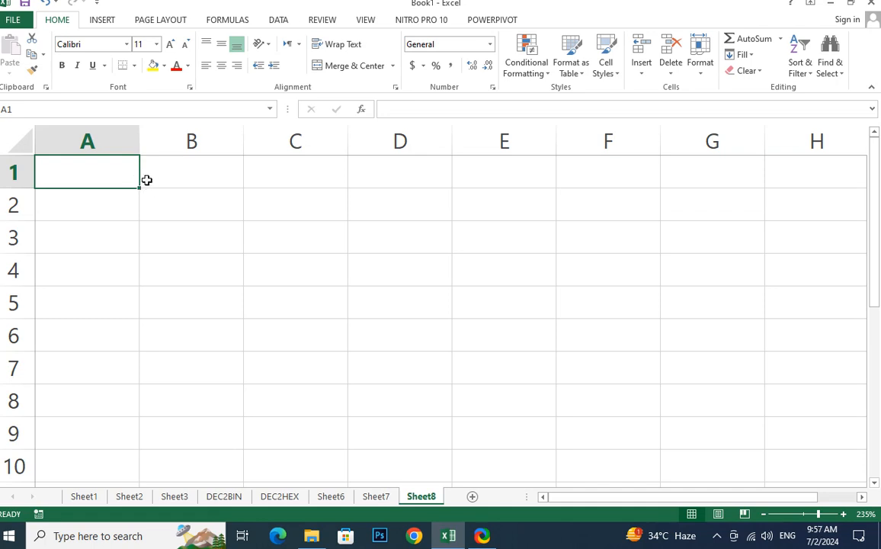
type("Eng")
key("Return")
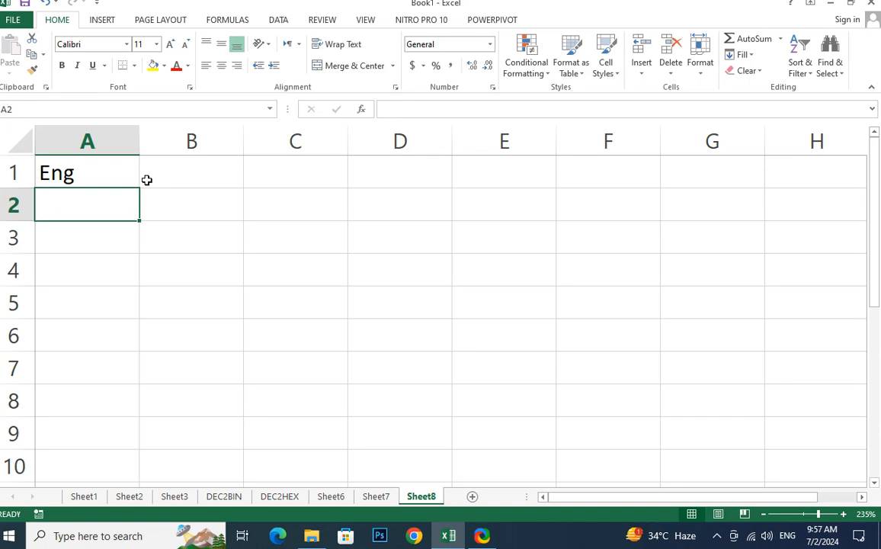
type("<")
key("BackSpace")
type("Math")
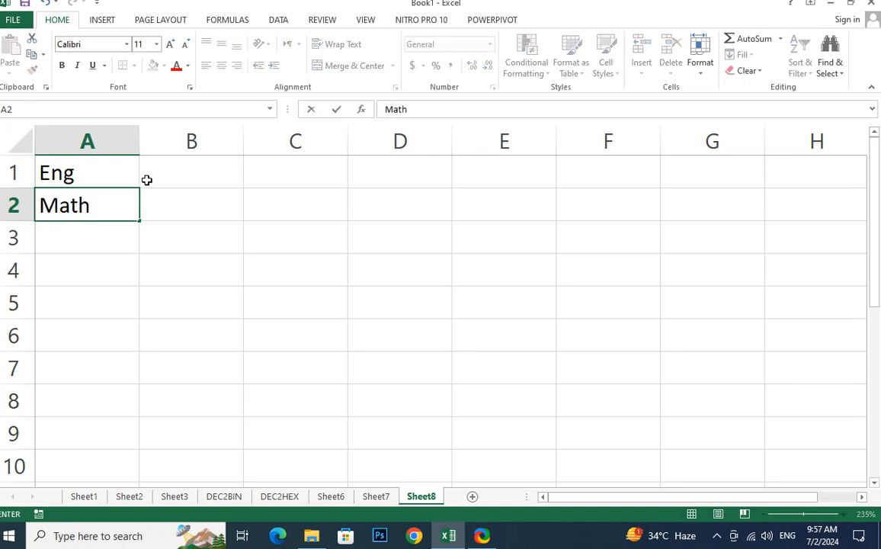
key("Return")
type("SS")
key("Return")
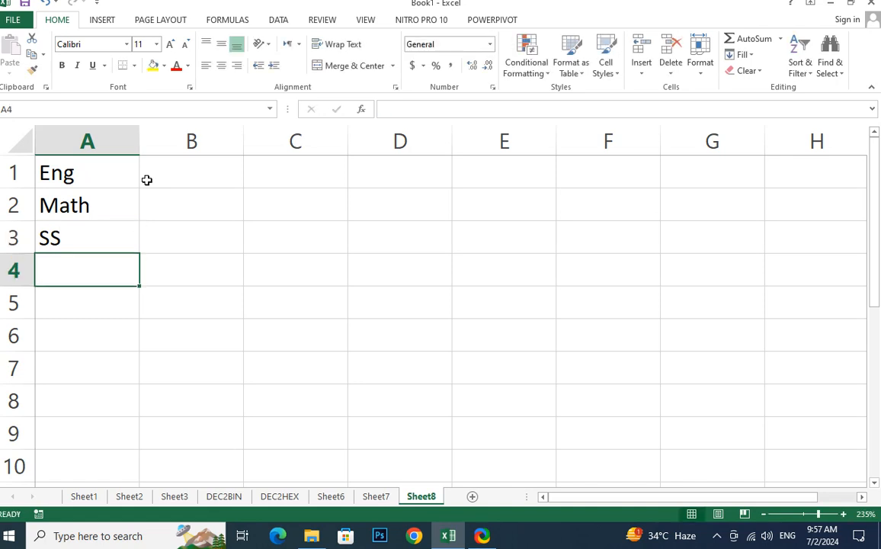
Step: Add the subjects Science and Urdu in cells A4 and A5
type("Scie")
type("c")
key("BackSpace")
key("BackSpace")
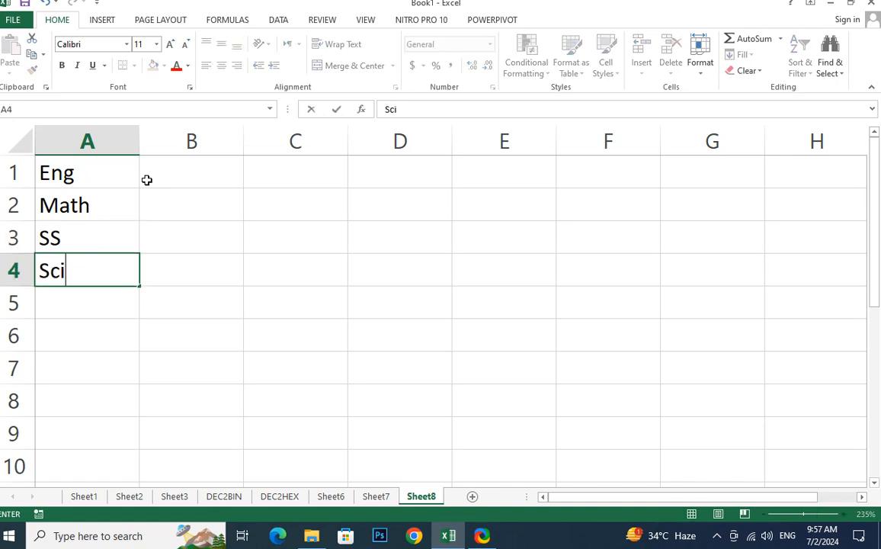
type("ence")
key("Return")
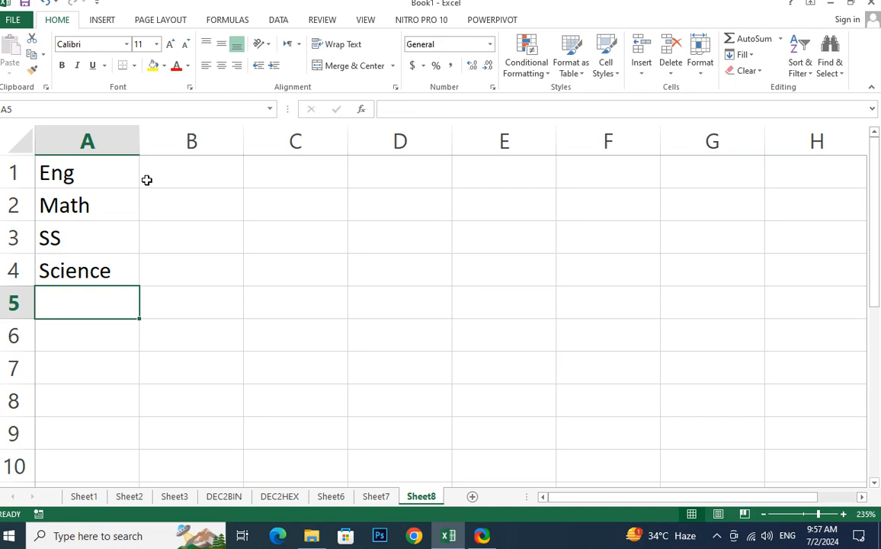
type("Urdu")
key("Return")
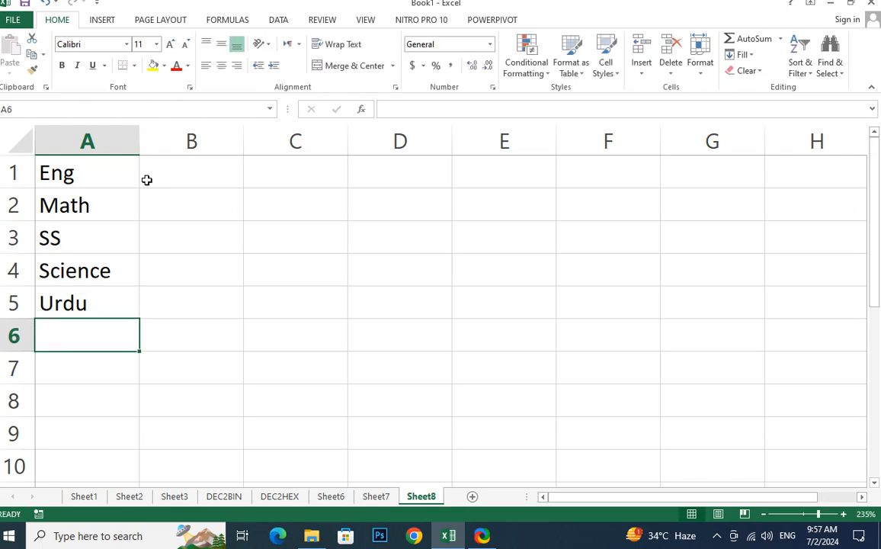
Step: Enter the mark 85 for Eng in cell B1
key("Up")
key("Up")
key("Up")
key("Up")
key("Up")
left_click(146, 179)
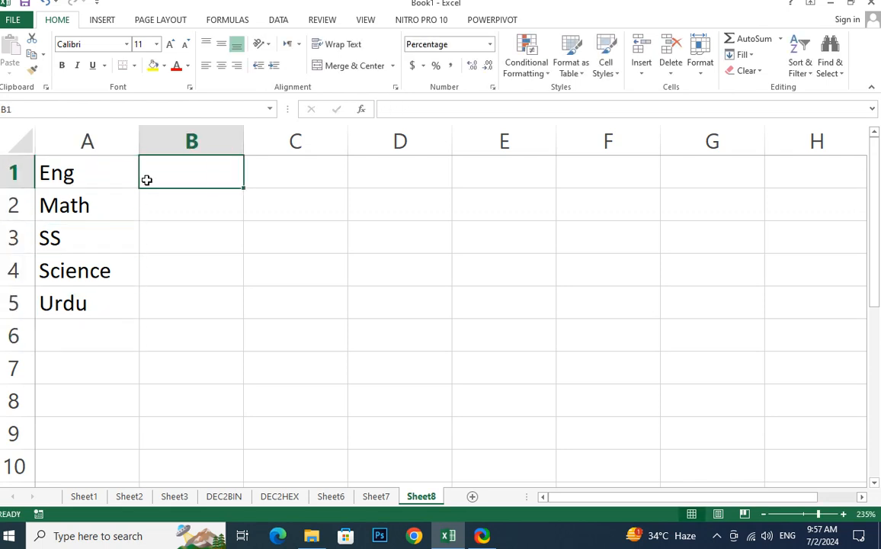
type("85")
key("Return")
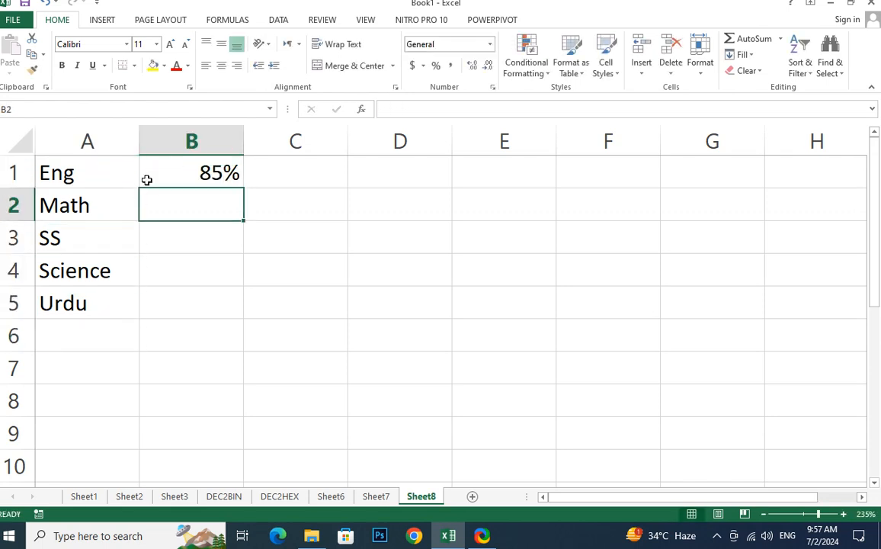
Step: Enter the marks 65, 33, 42 and 78 for Math, SS, Science and Urdu in cells B2 to B5
type("65")
key("Return")
type("33")
key("Return")
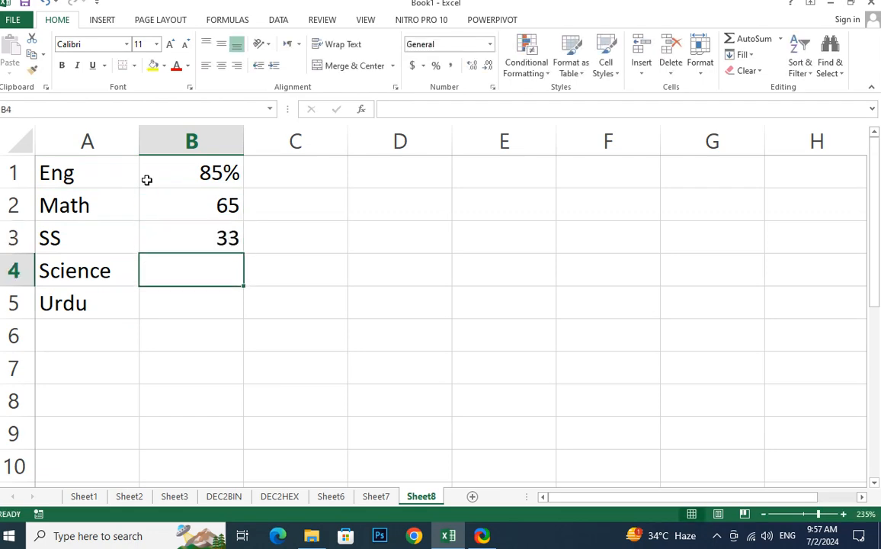
type("42")
key("Return")
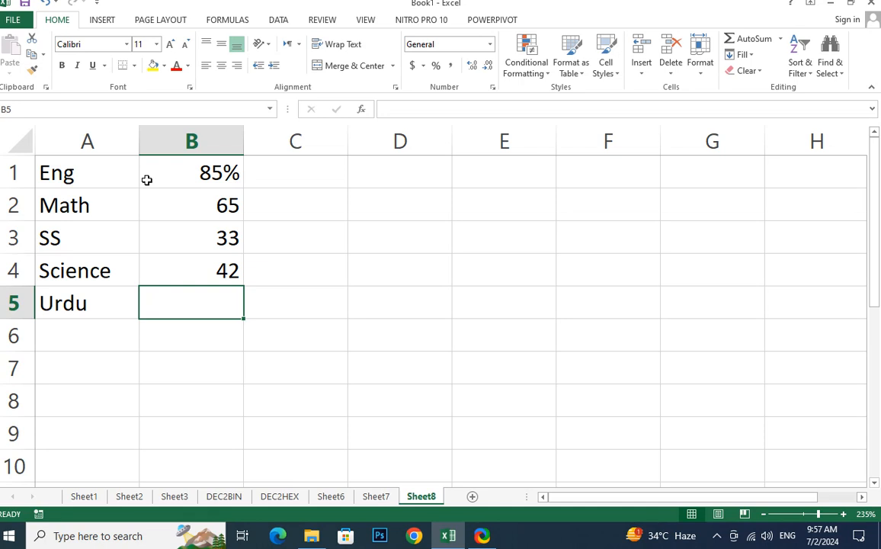
type("78")
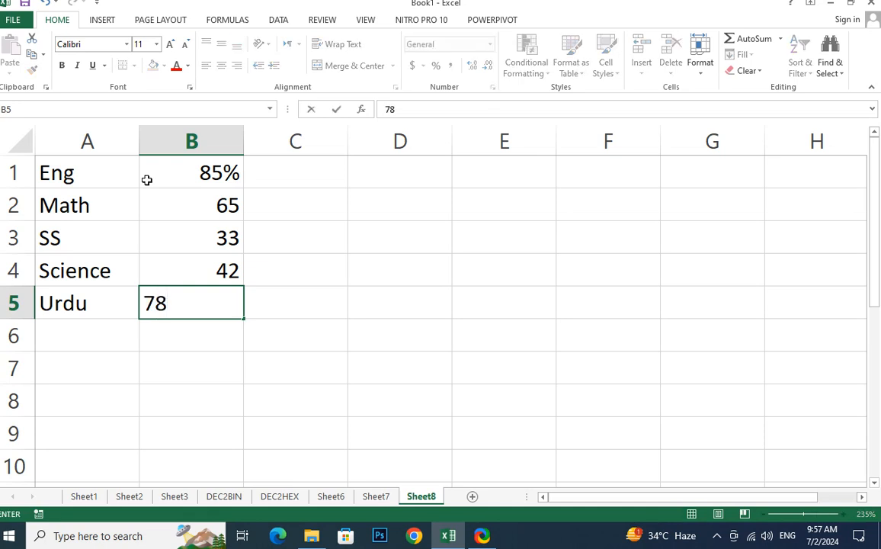
key("Return")
Step: Set the number format of cell B1 to General and re-enter its mark as 85
left_click(197, 176)
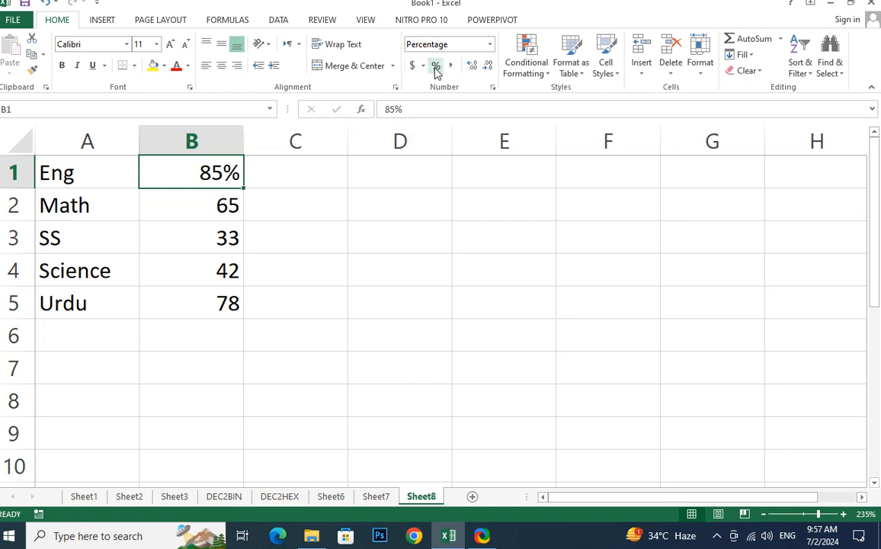
left_click(488, 44)
left_click(468, 64)
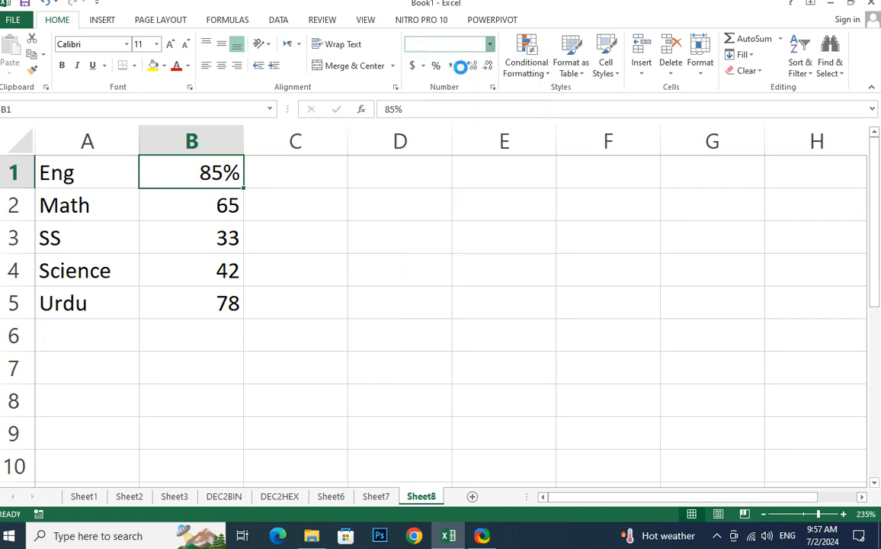
left_click(302, 248)
left_click(206, 171)
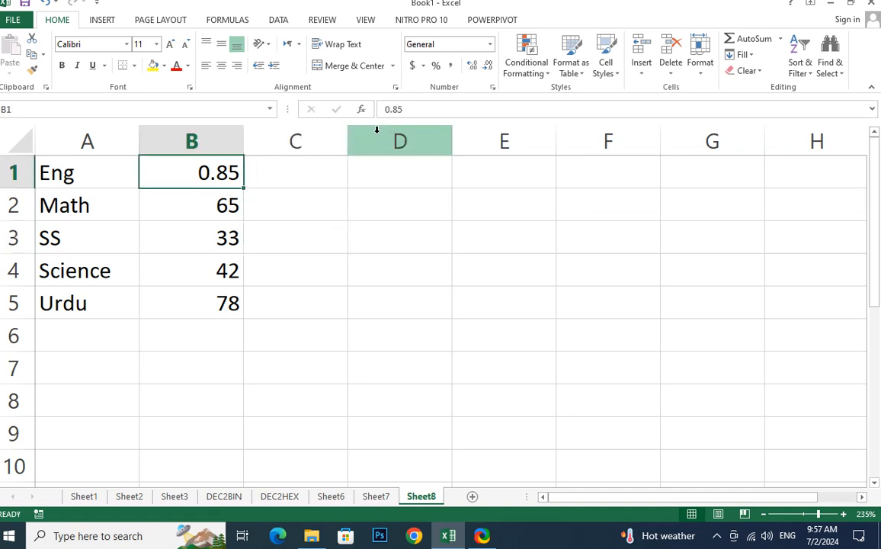
key("Delete")
type("85")
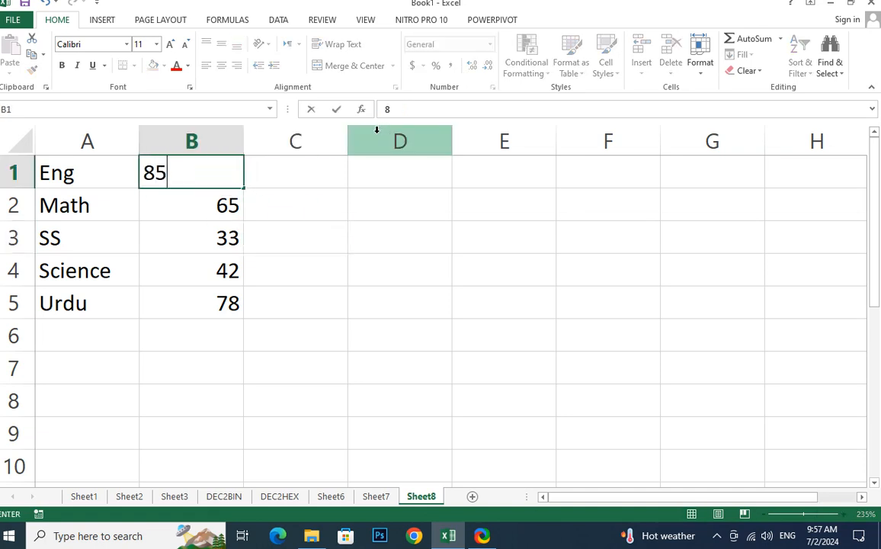
key("Return")
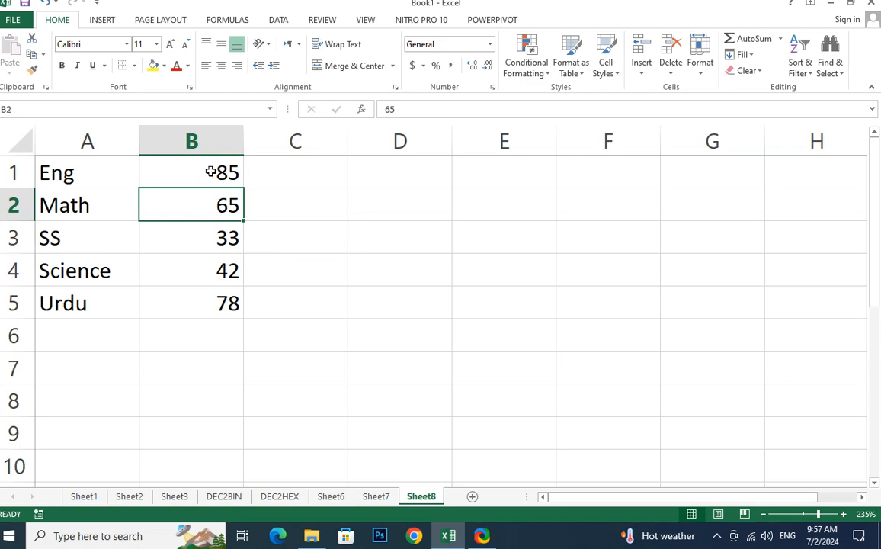
Step: Sum the marks in B1:B5 into cell B6 with AutoSum and label the row Total in A6
left_click_drag(211, 171, 208, 295)
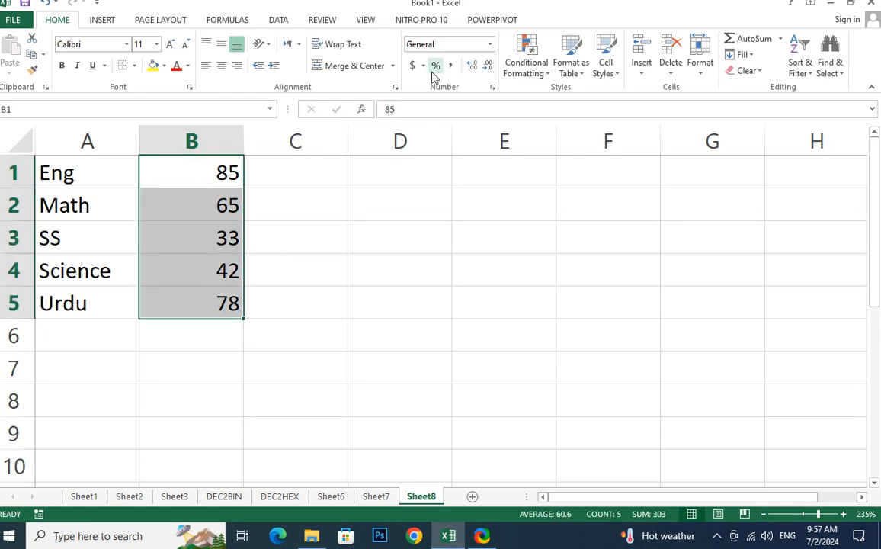
left_click(751, 39)
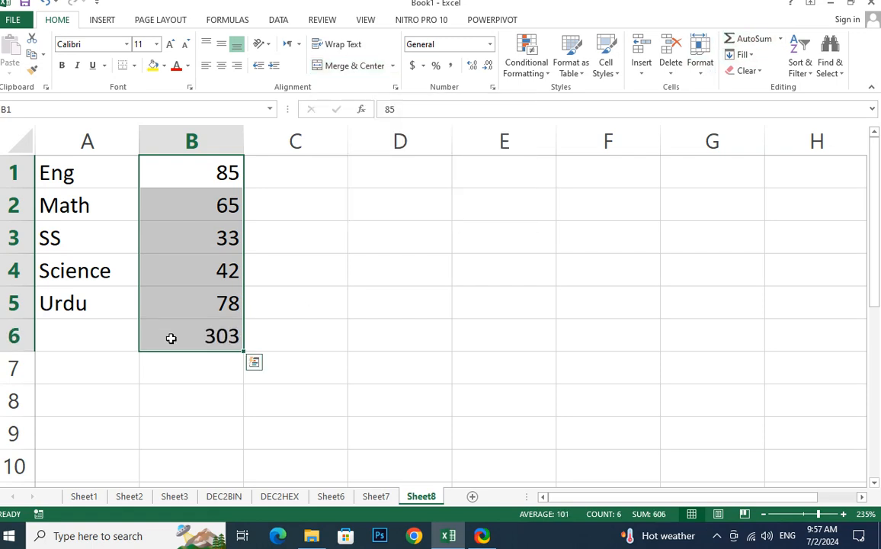
left_click(210, 336)
left_click(210, 356)
left_click(116, 336)
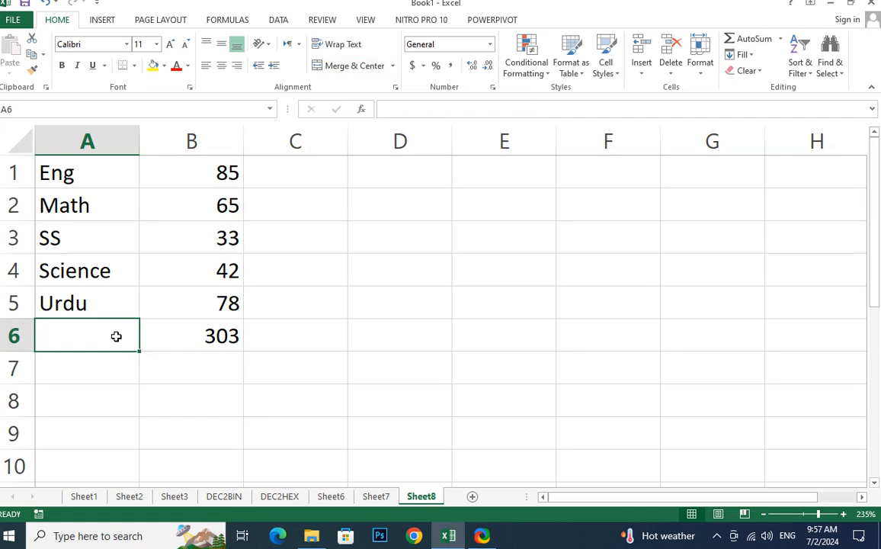
type("Total")
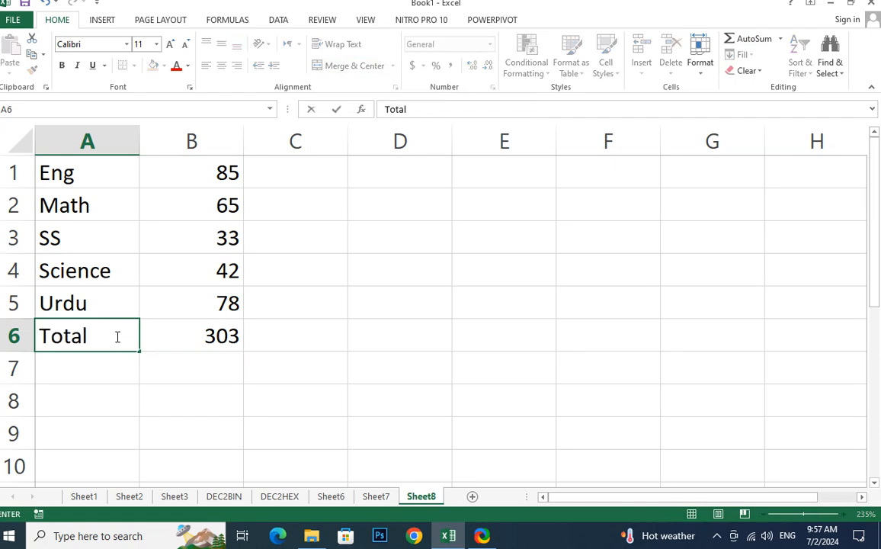
key("Return")
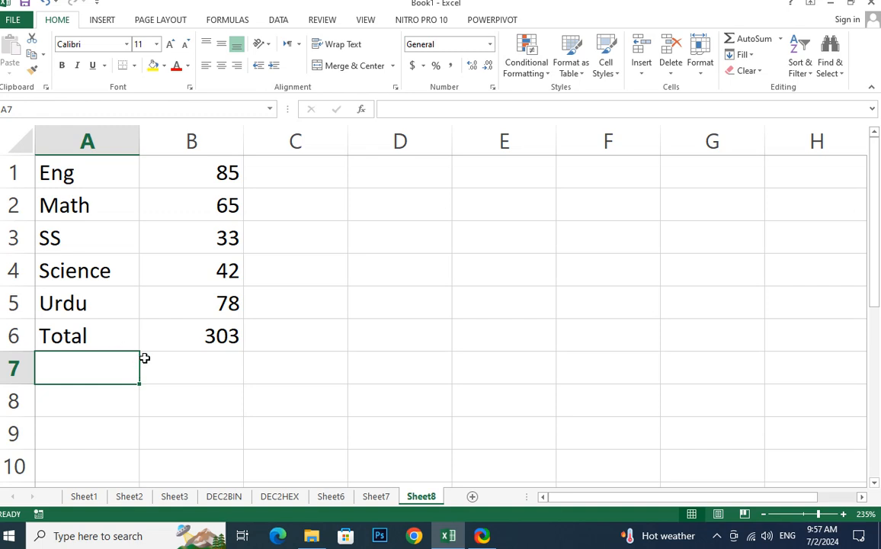
Step: Enter the label Out of in cell A7 and the maximum mark 500 in B7
type("Oy")
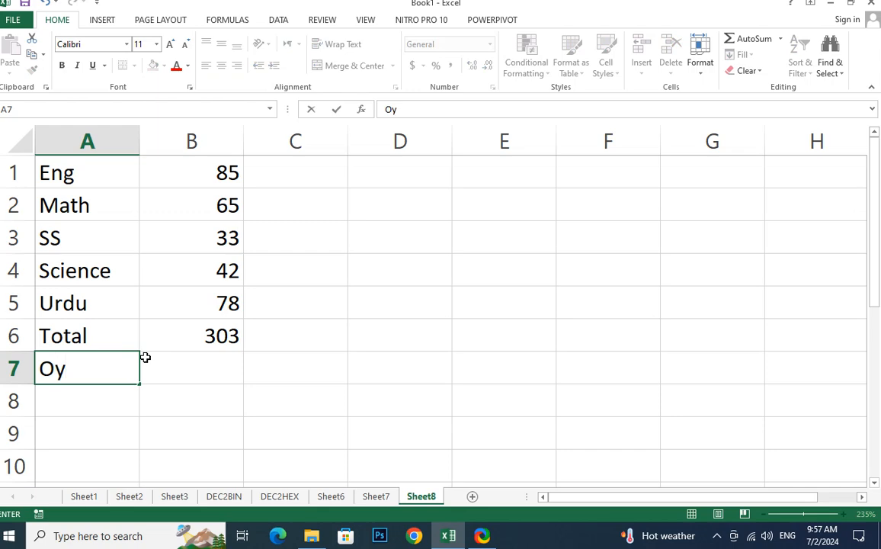
key("BackSpace")
type("ut of")
key("Tab")
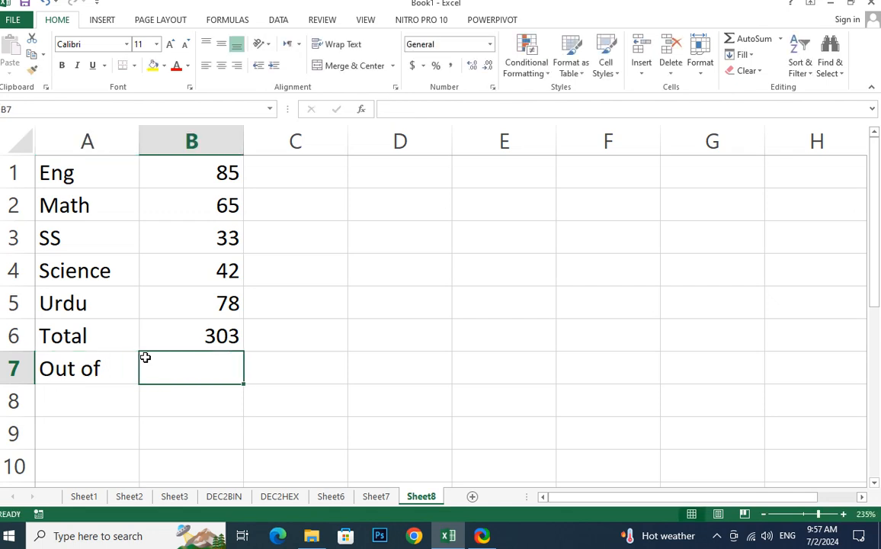
type("500")
key("Return")
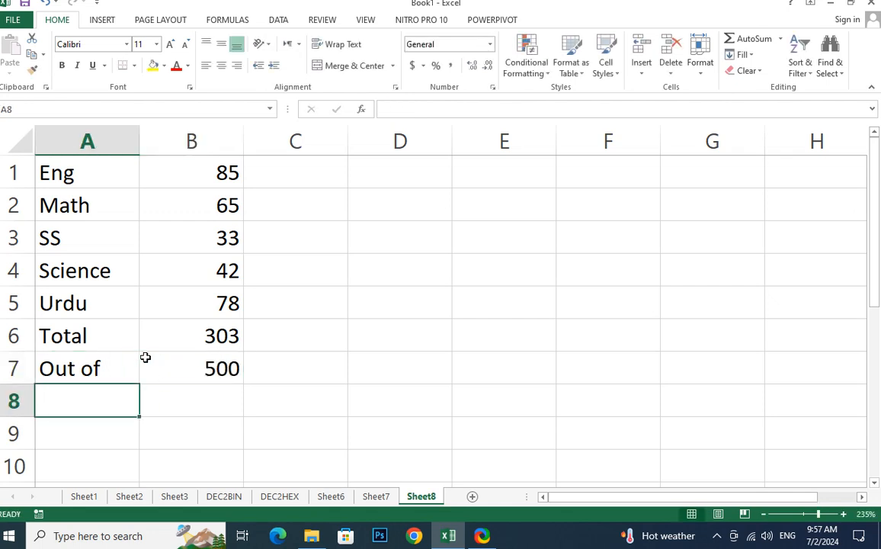
Step: Enter the label Percentage in cell A8
type("Perce")
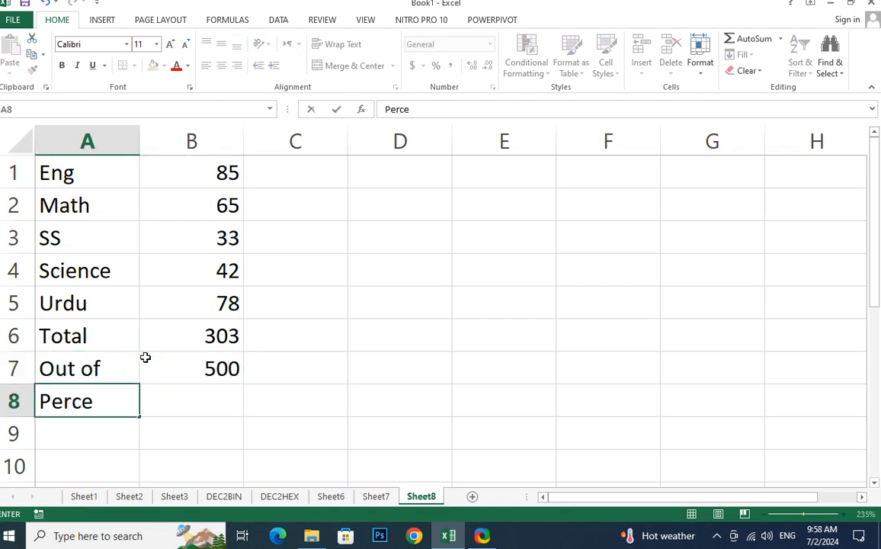
type("ntage")
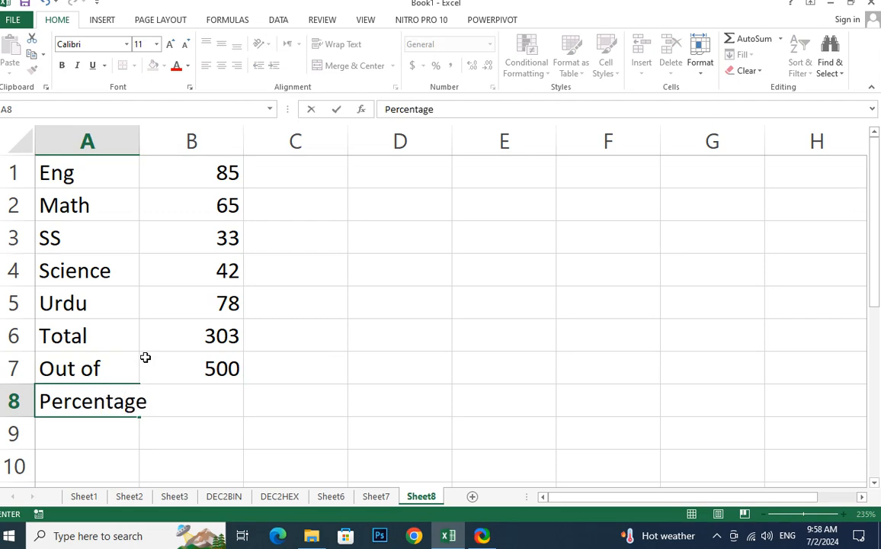
key("Return")
Step: Calculate the percentage in cell B8 with the formula =B6/B7*100
key("Up")
key("Right")
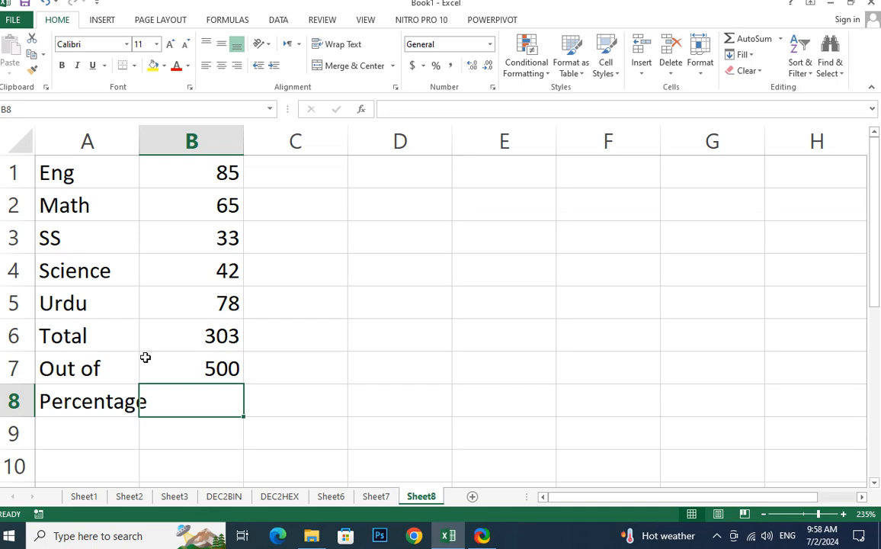
left_click(209, 340)
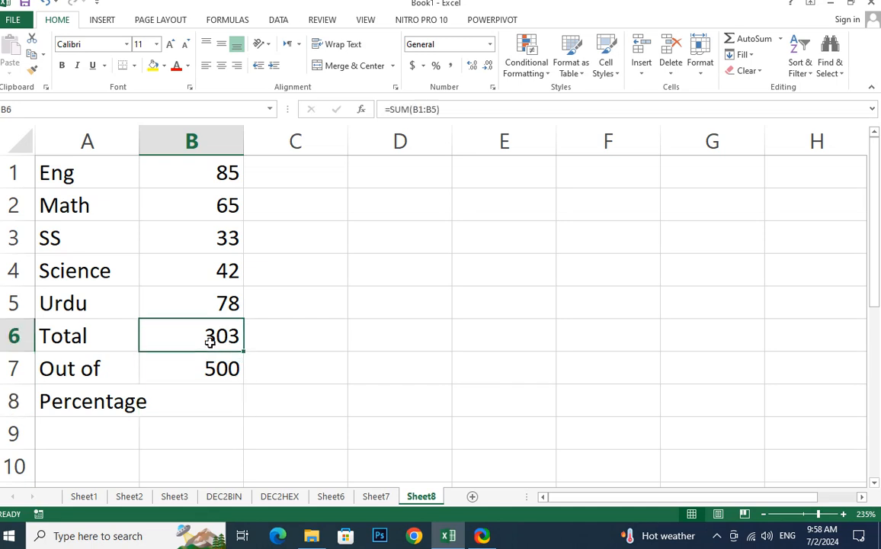
left_click(200, 402)
type("=")
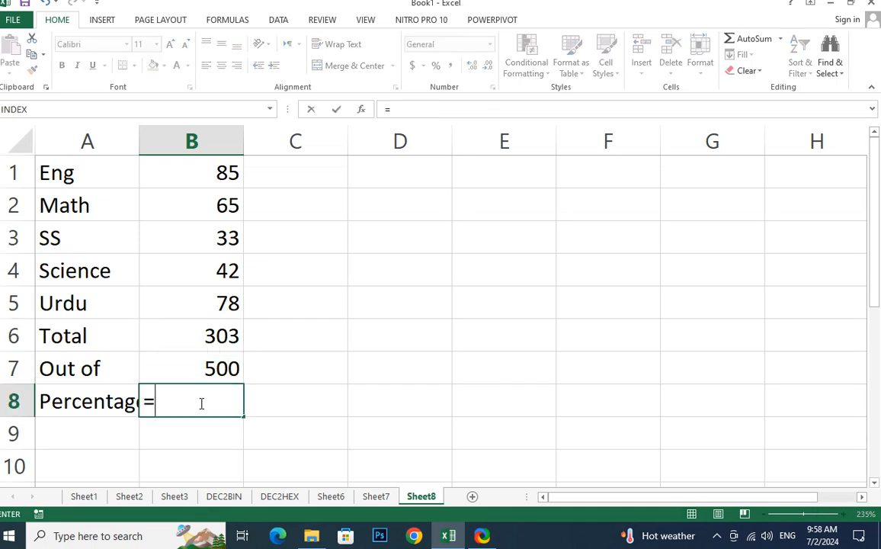
left_click(208, 339)
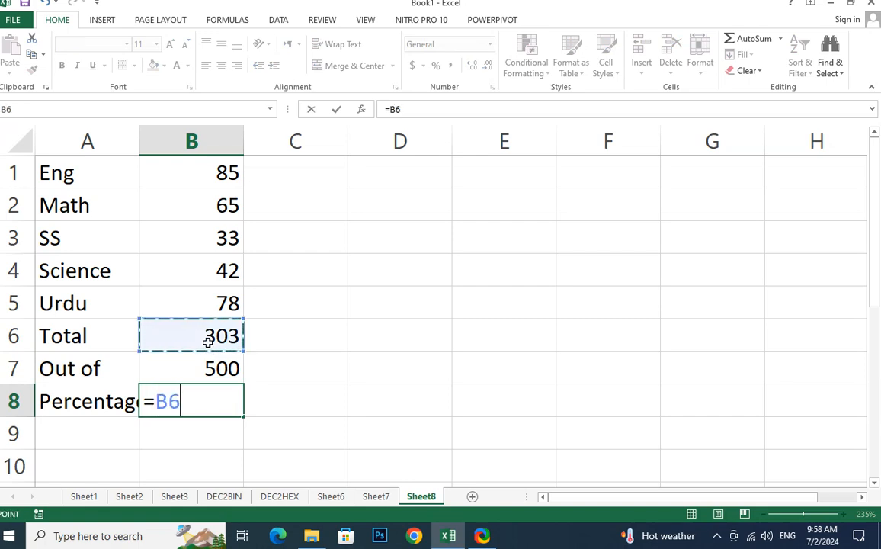
type("/")
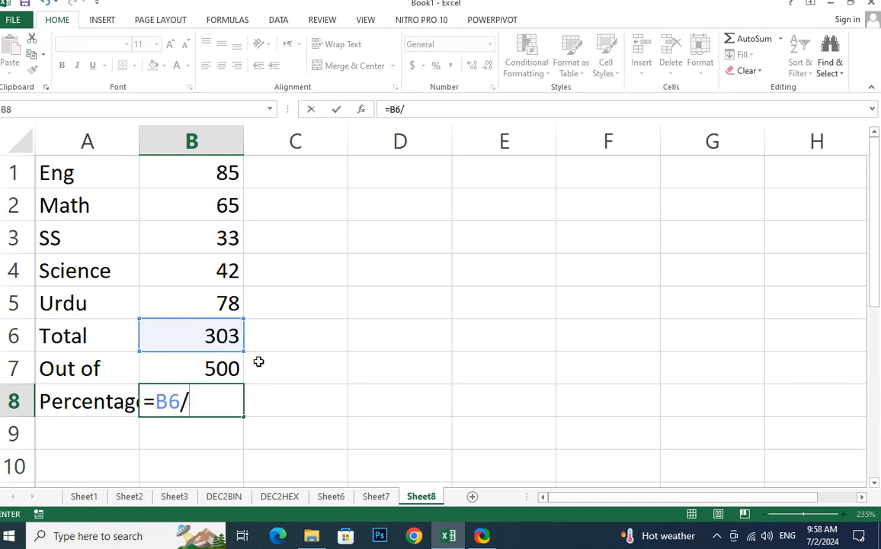
left_click(191, 359)
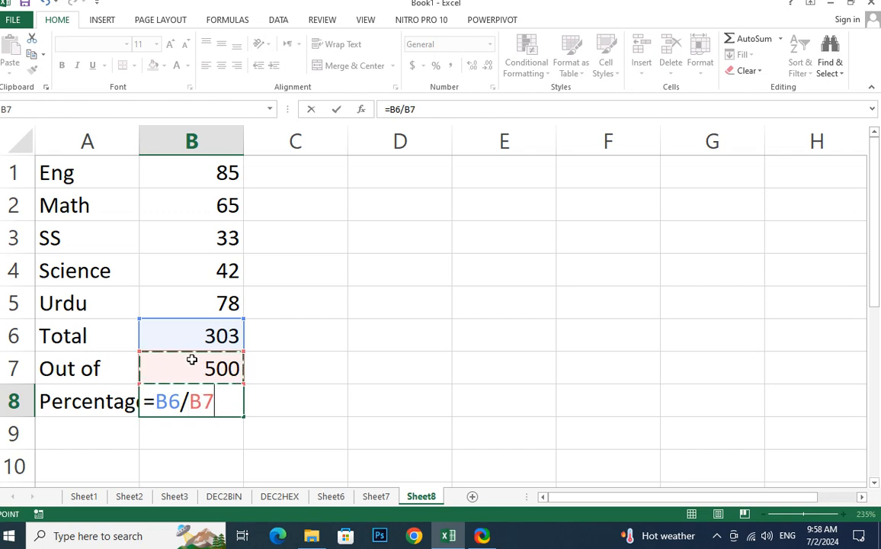
type("*100")
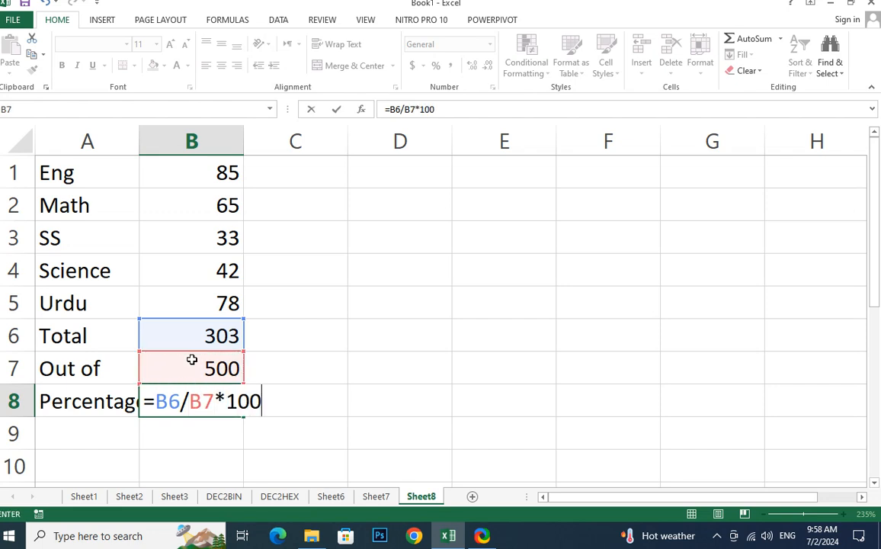
key("Return")
left_click(208, 402)
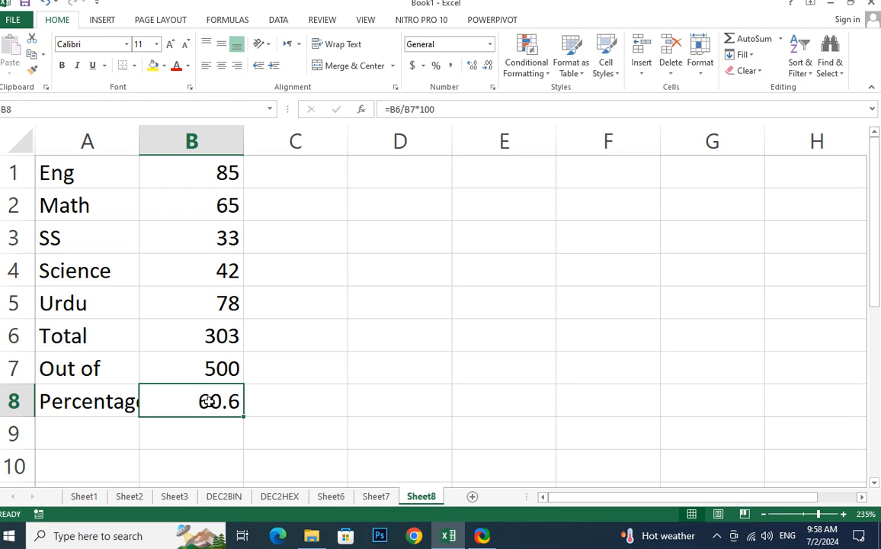
Step: Auto-fit the width of column A and enter the label Grade in cell A9
double_click(139, 129)
left_click(126, 425)
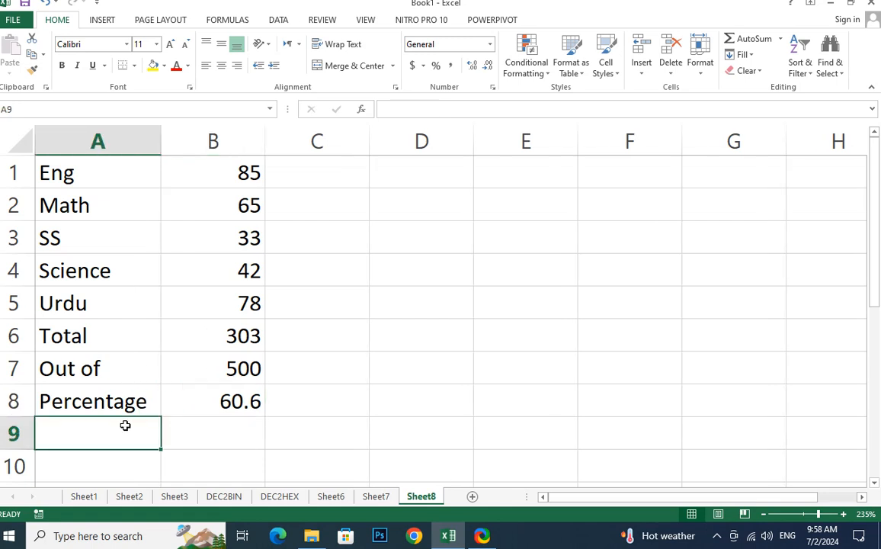
type("Grade")
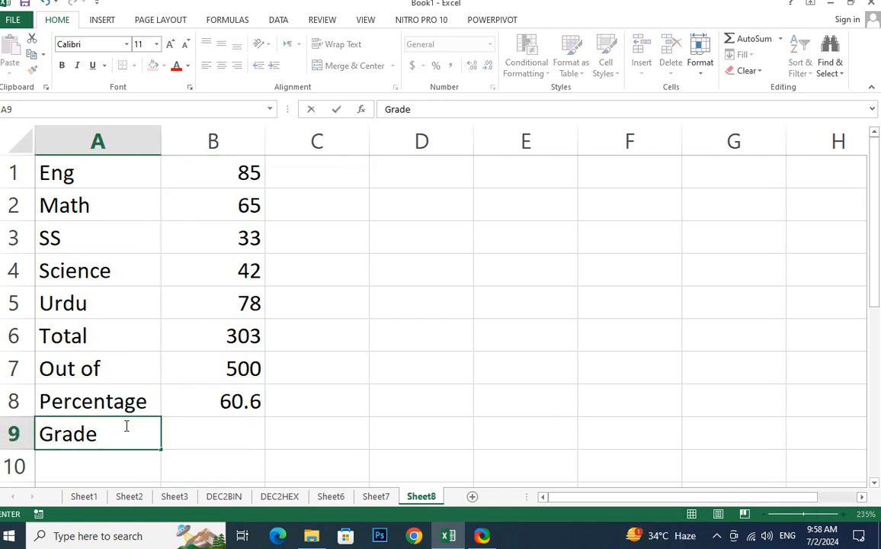
key("Return")
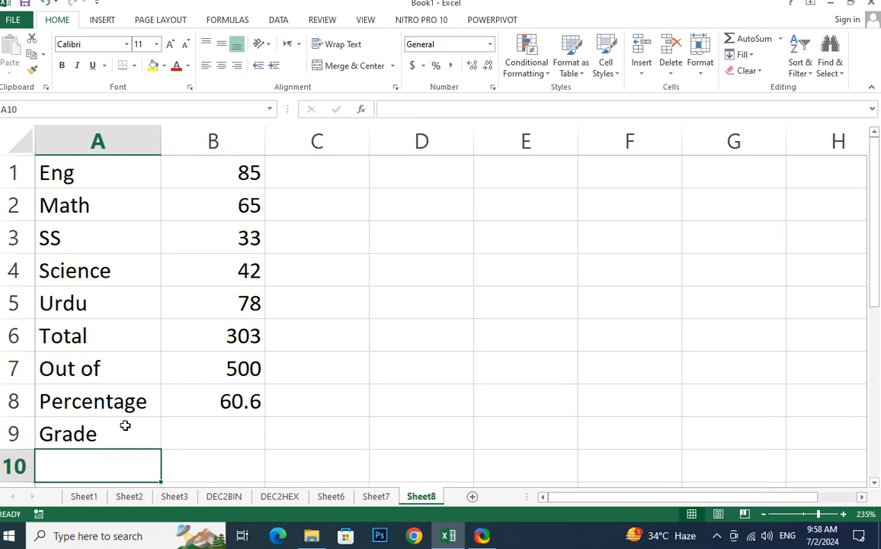
Step: Start an IF formula in cell B9 with the logical test B8>50
left_click(125, 425)
key("Right")
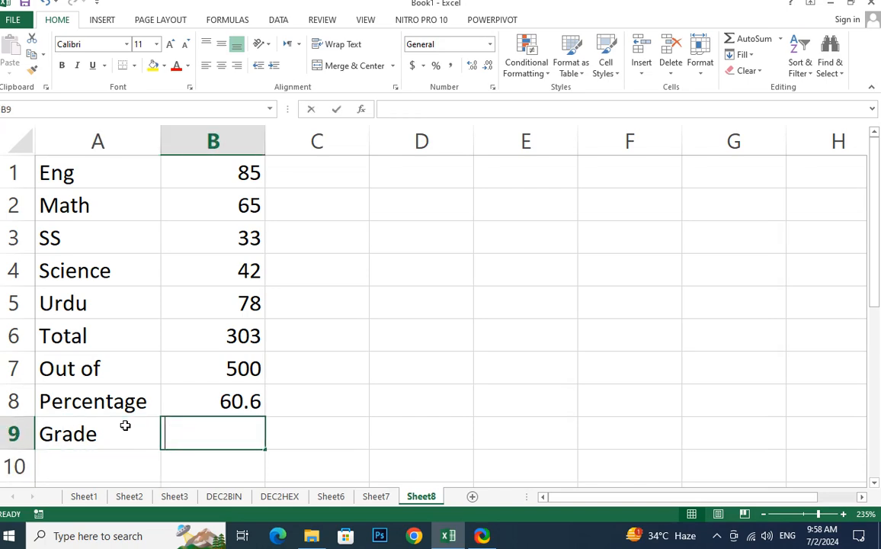
type("=")
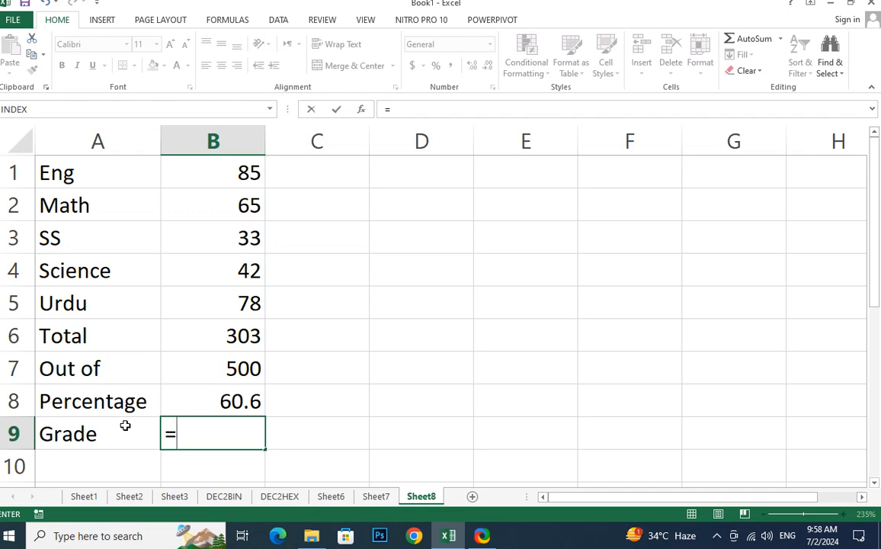
type("=")
key("BackSpace")
type("if")
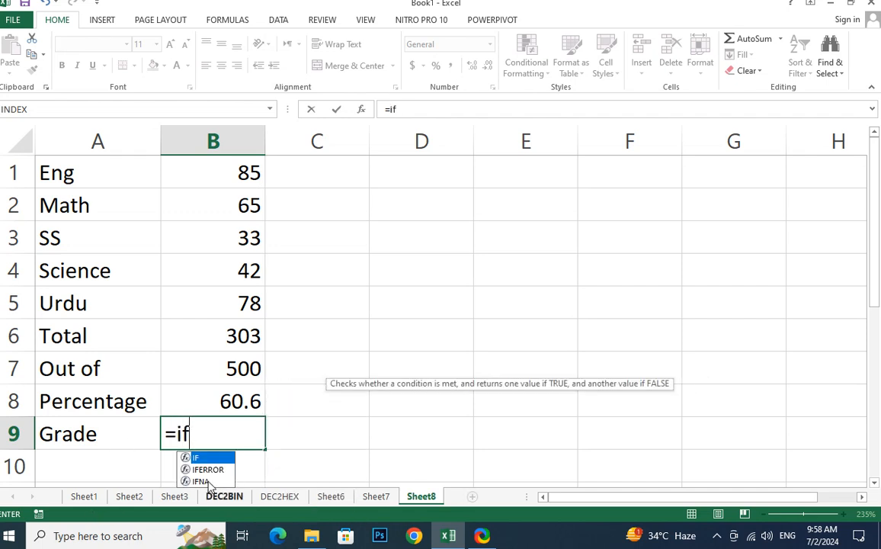
double_click(204, 458)
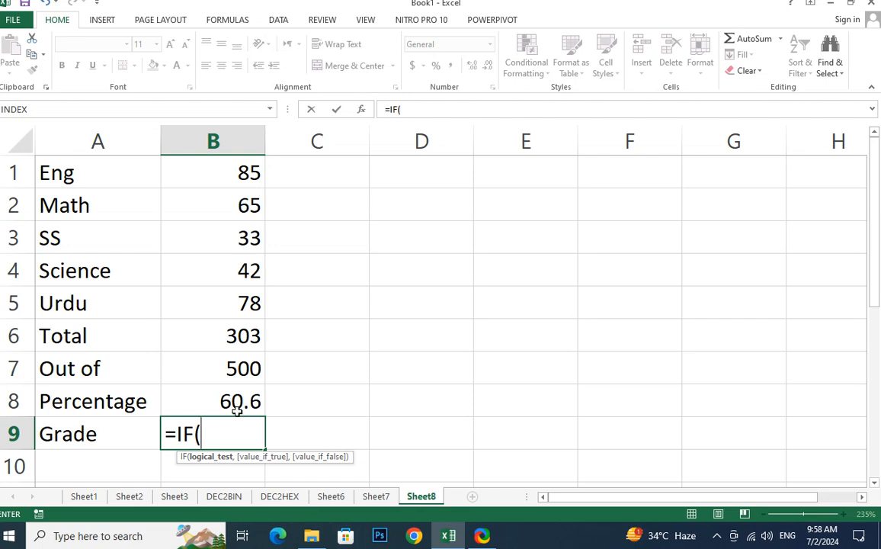
left_click(210, 400)
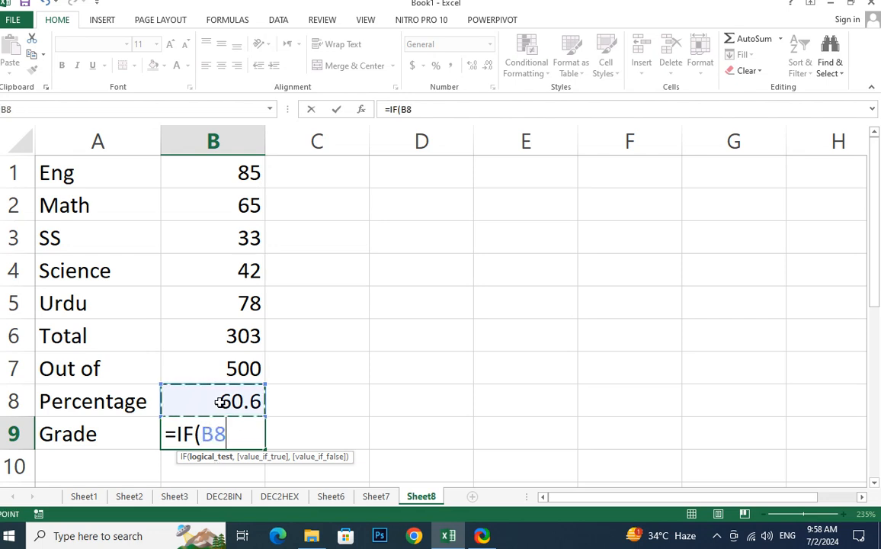
type(">")
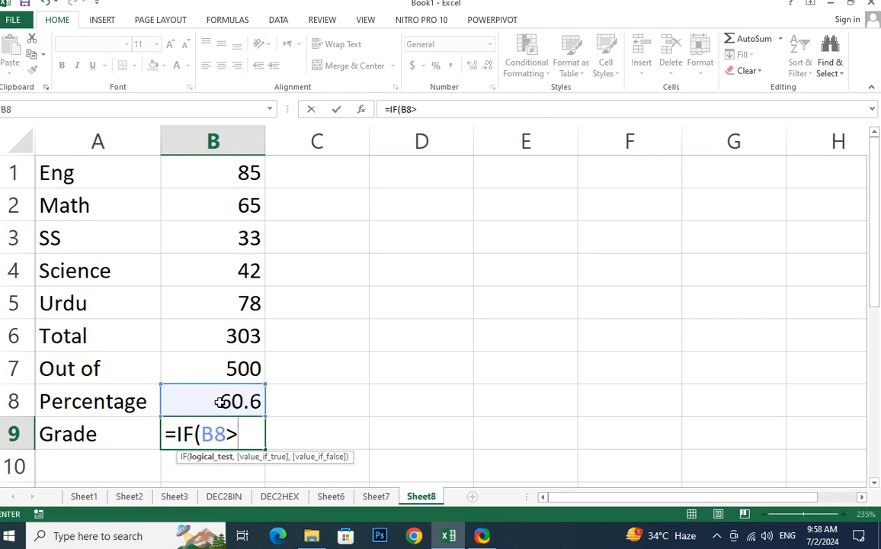
type("50")
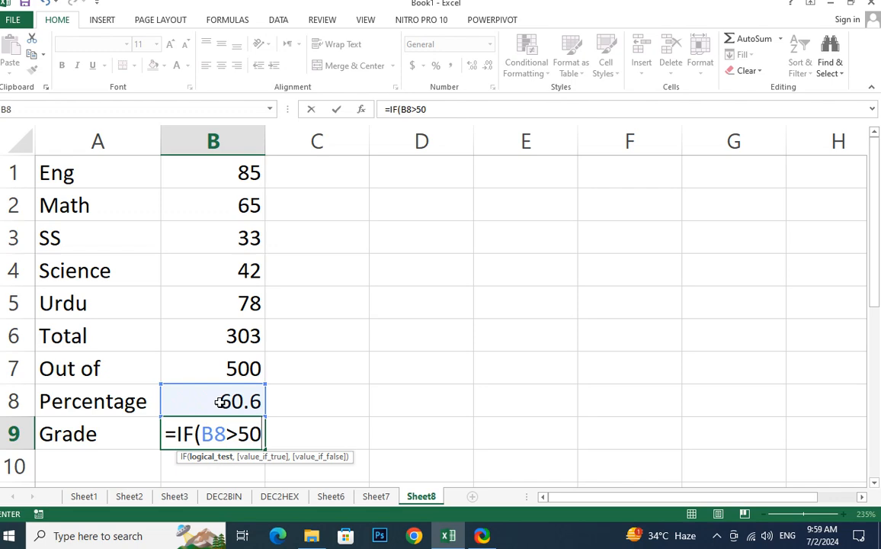
Step: Complete the IF formula in B9 with "Pass" as the true result and "Fail" as the false result
type(",")
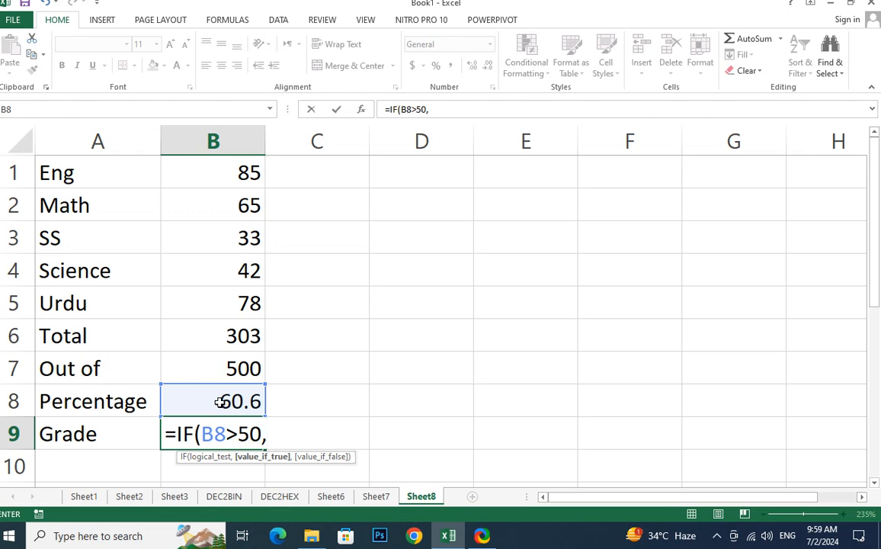
type("\"Pass")
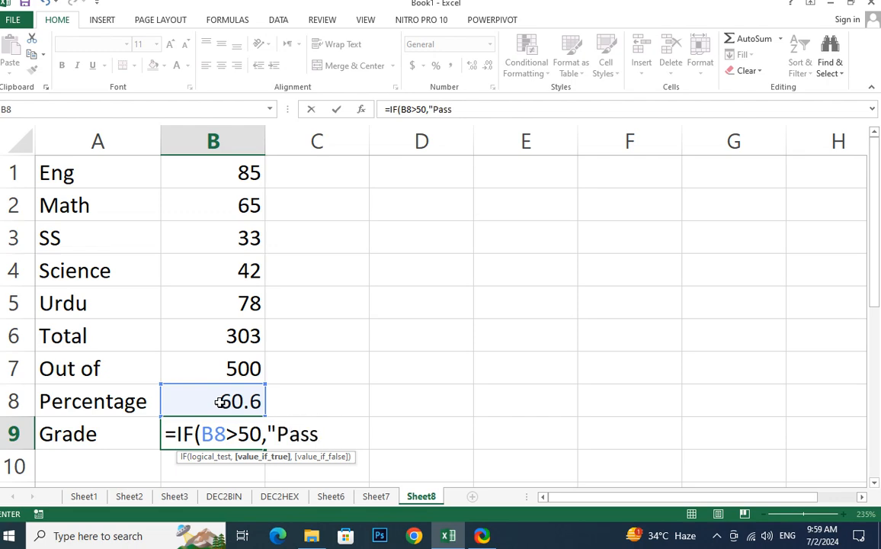
type("\",")
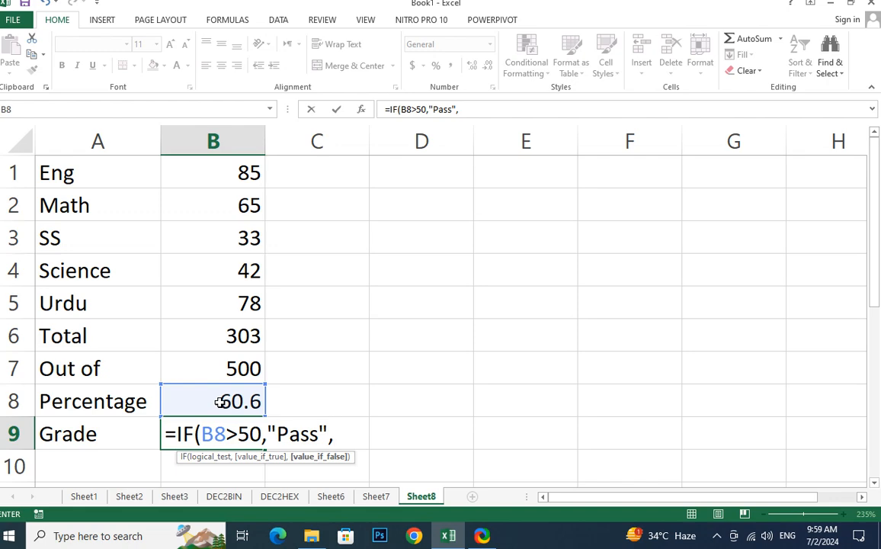
type("\"Fail\"")
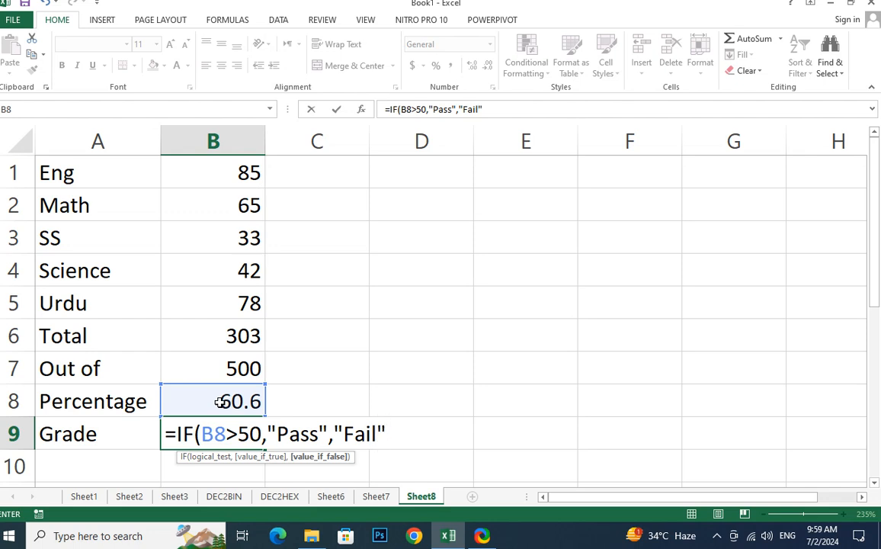
type(")")
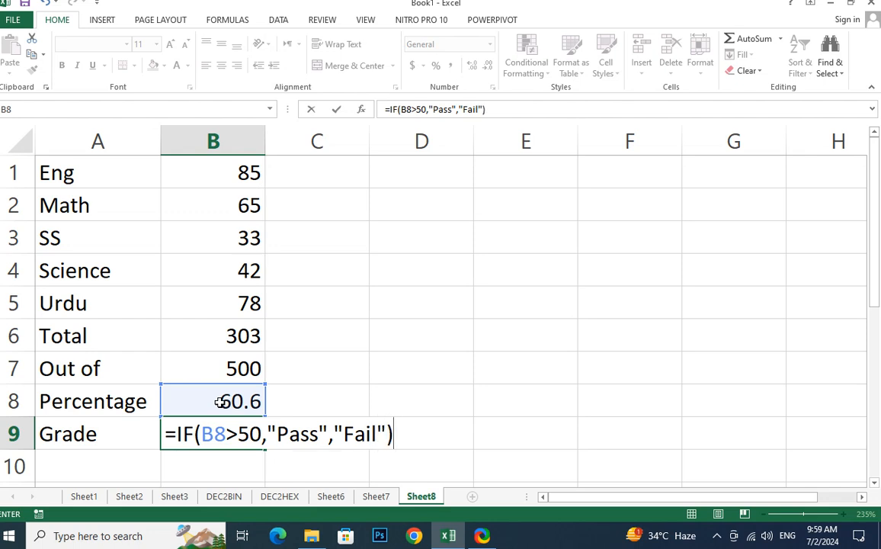
key("Return")
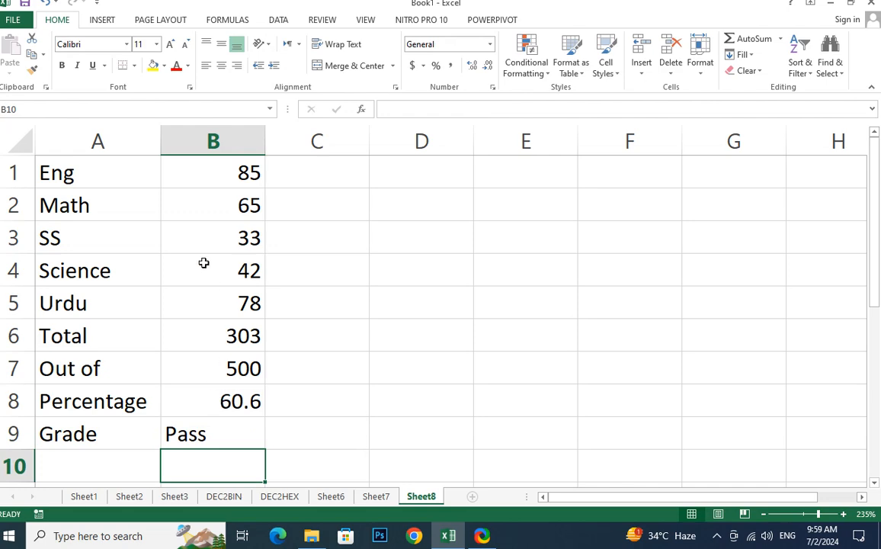
Step: Change the Eng mark in B1 to 33 and the Math mark in B2 to 50
left_click(255, 168)
type("33")
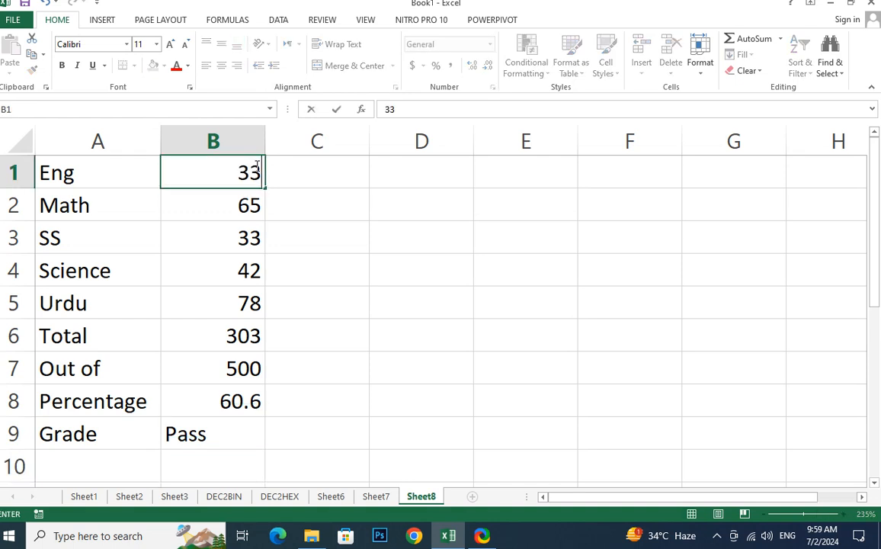
key("Return")
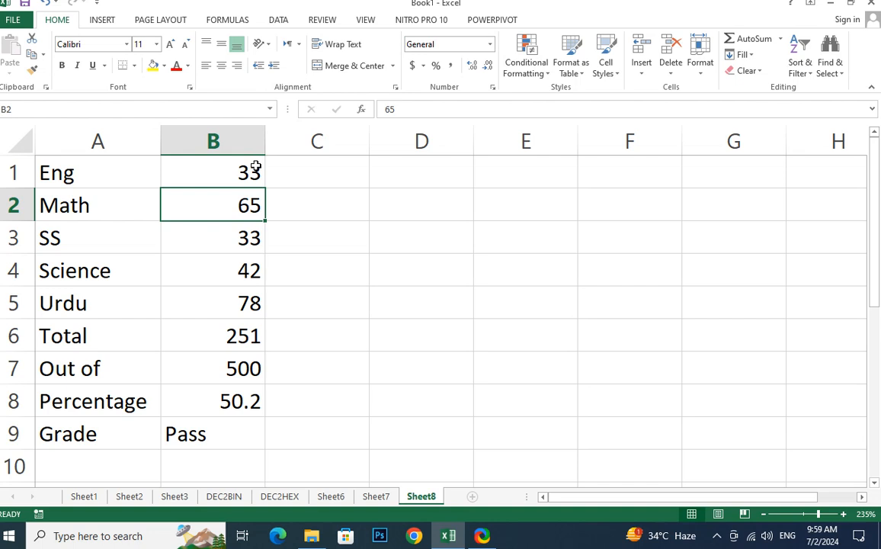
type("50")
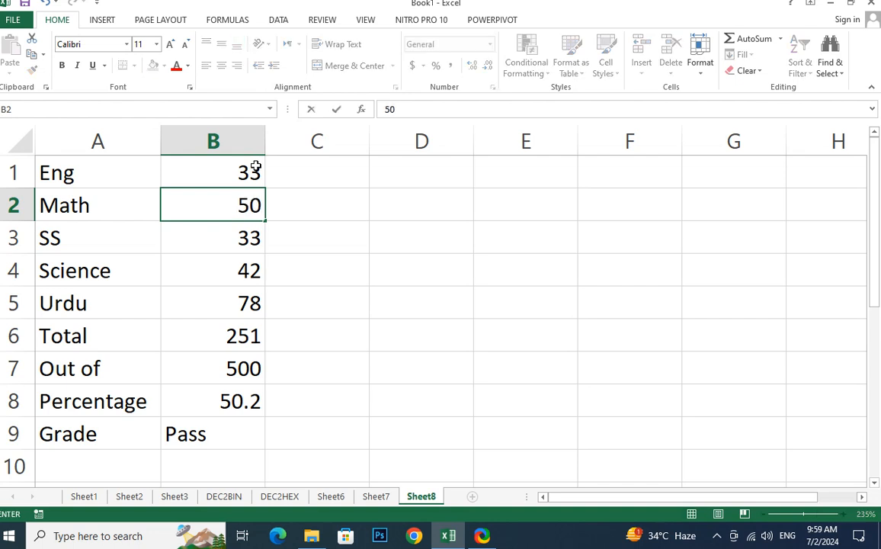
key("Return")
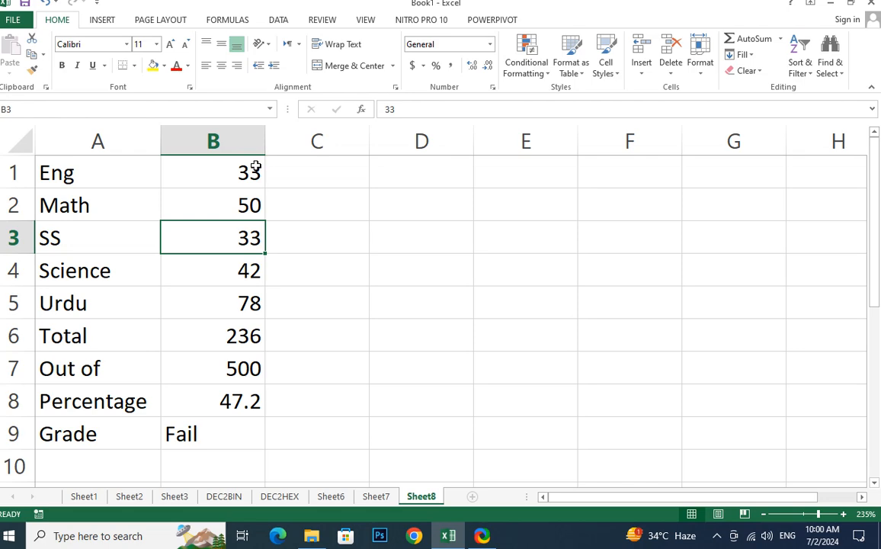
Step: Change the logical test of the Grade formula in B9 to B8<50
double_click(195, 431)
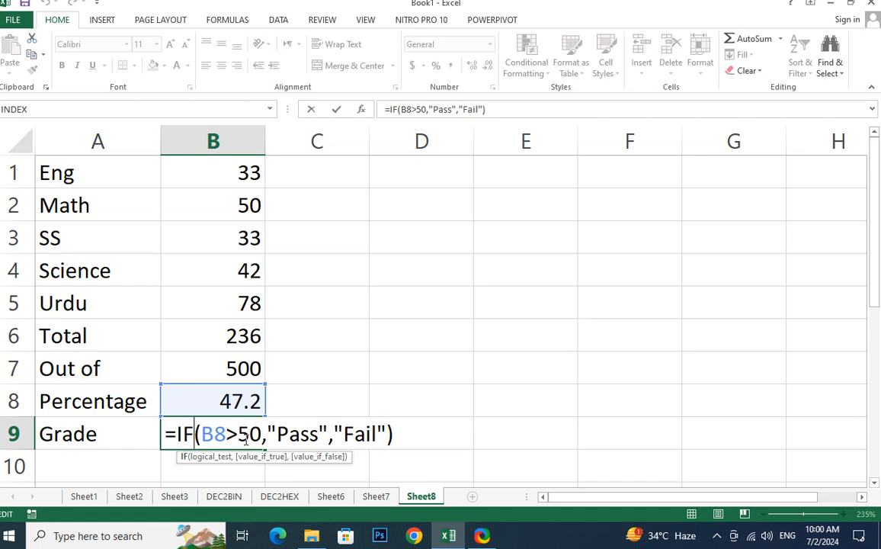
left_click(237, 435)
key("BackSpace")
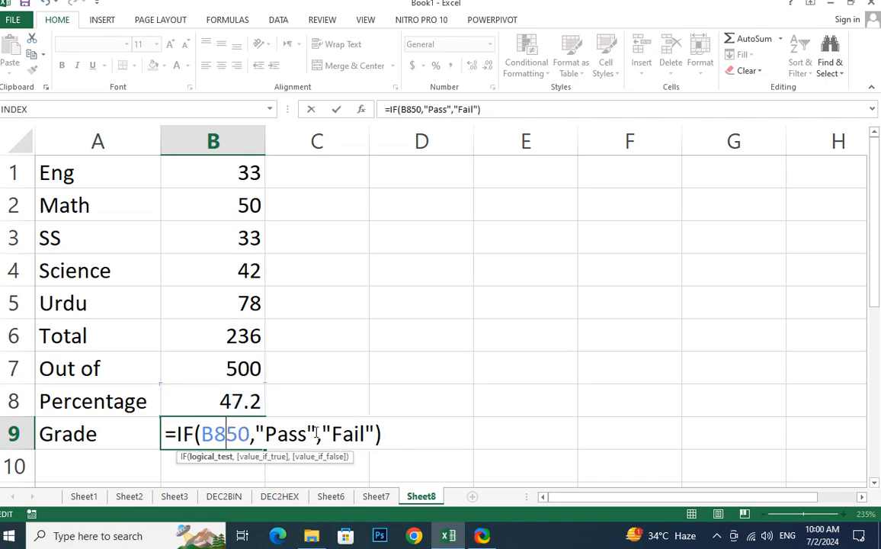
type(",")
key("BackSpace")
type("<")
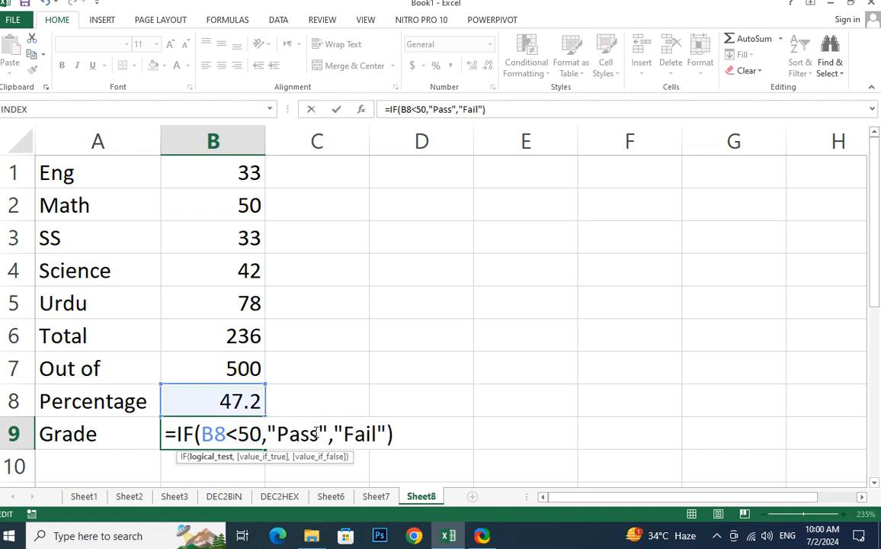
Step: Swap the results of the IF formula in B9 so "Fail" is the true result and "Pass" the false result
double_click(370, 431)
key("BackSpace")
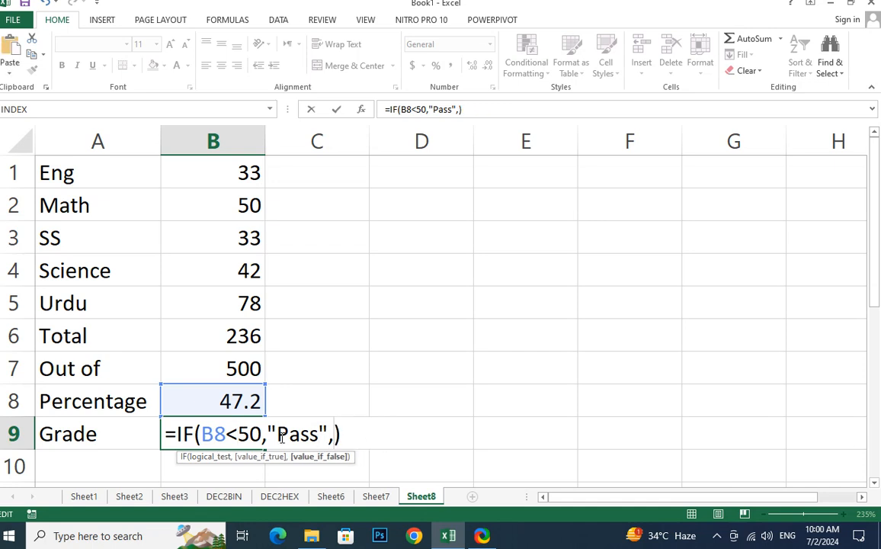
double_click(281, 433)
type("\"Fail\"")
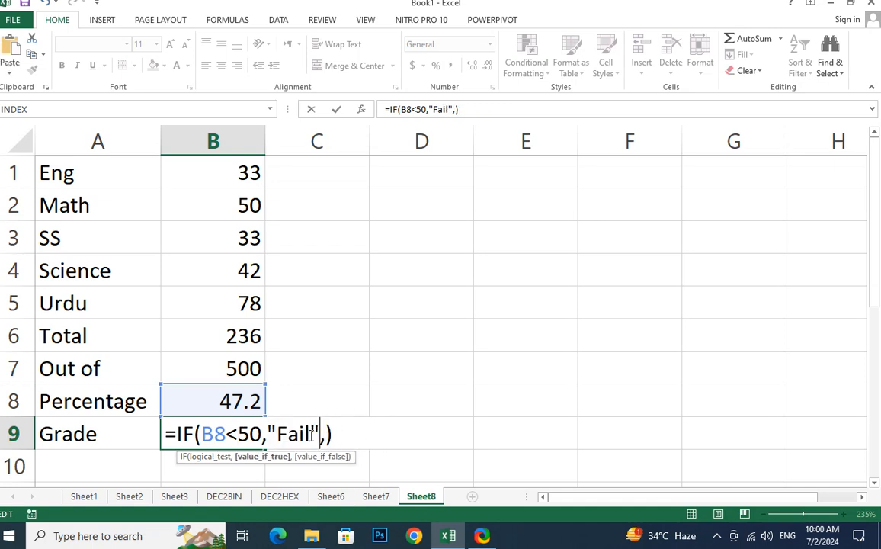
left_click(333, 433)
key("Left")
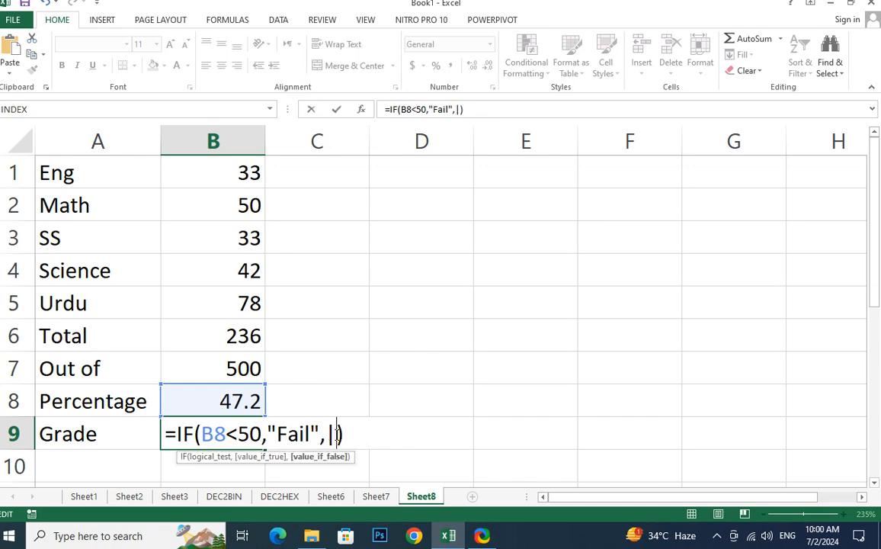
key("BackSpace")
type("\",\"Pas")
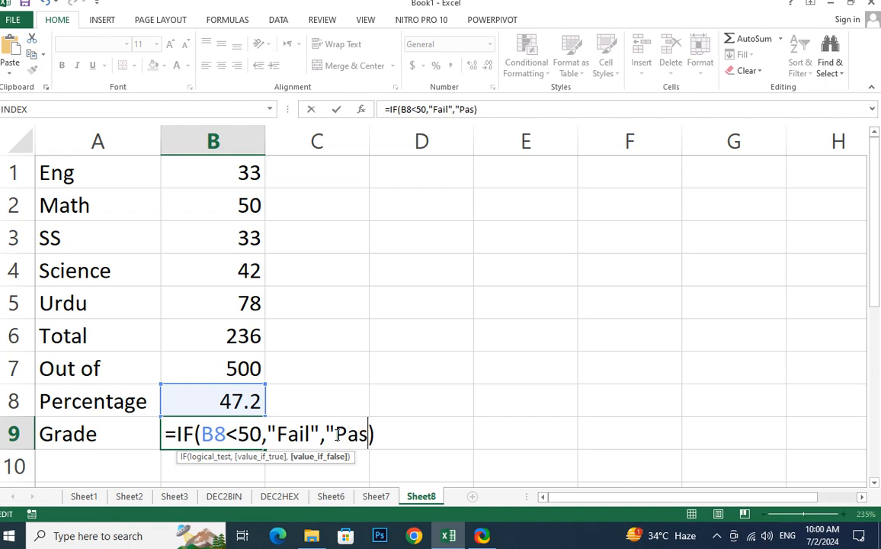
type("s\"")
key("Return")
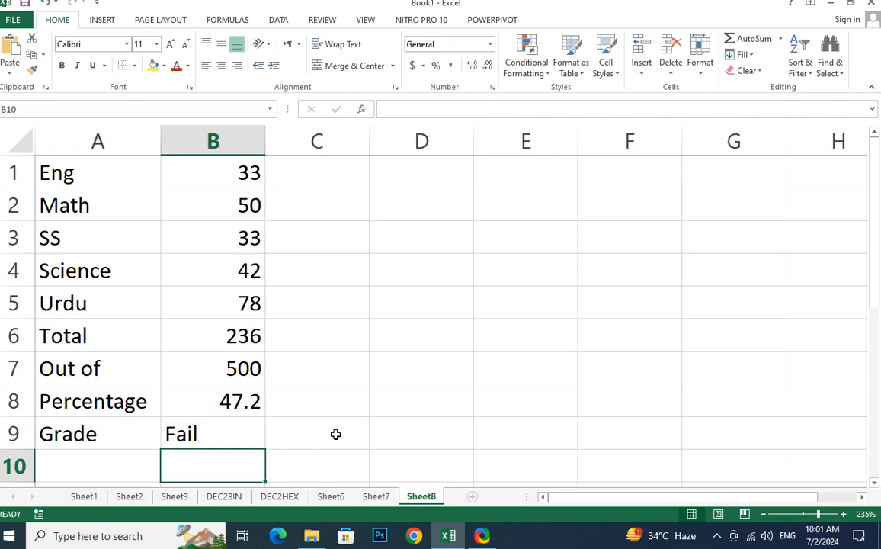
Step: Change the Science mark in B4 to 80
key("Up")
key("Up")
key("Up")
key("Up")
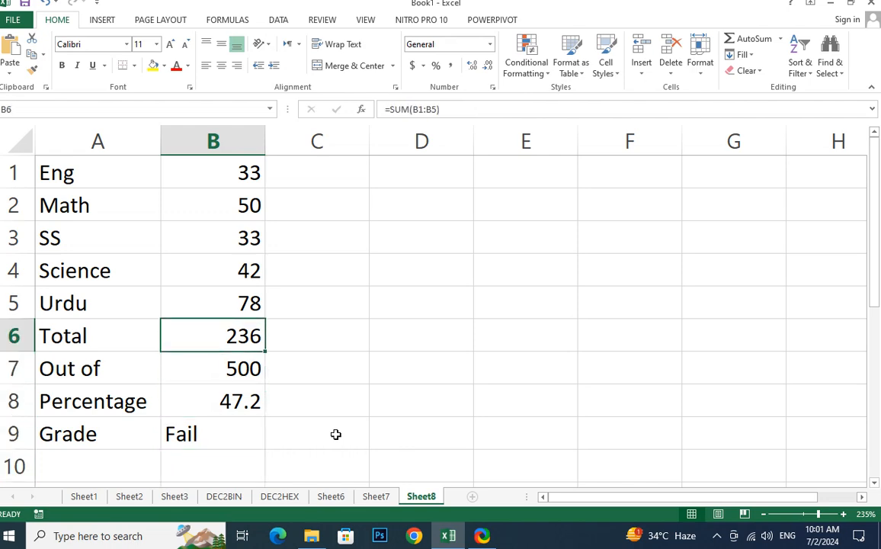
key("Up")
key("Up")
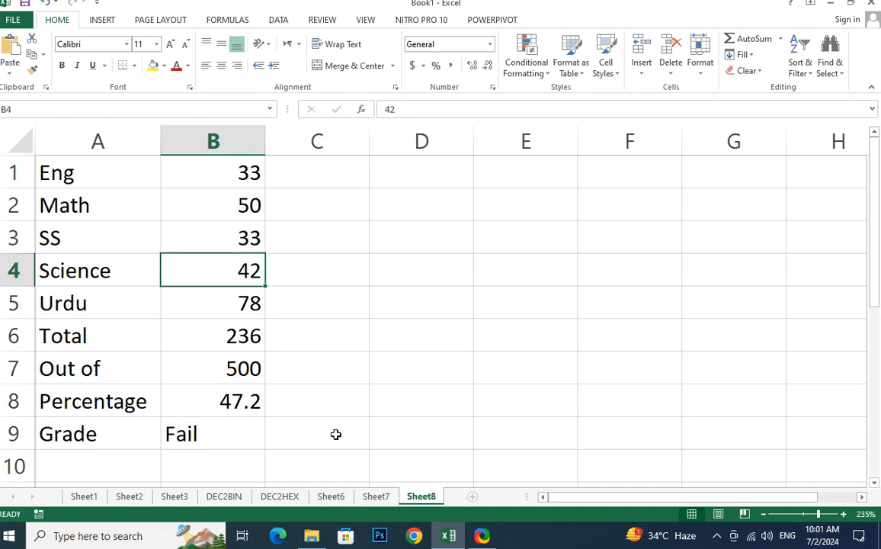
type("80")
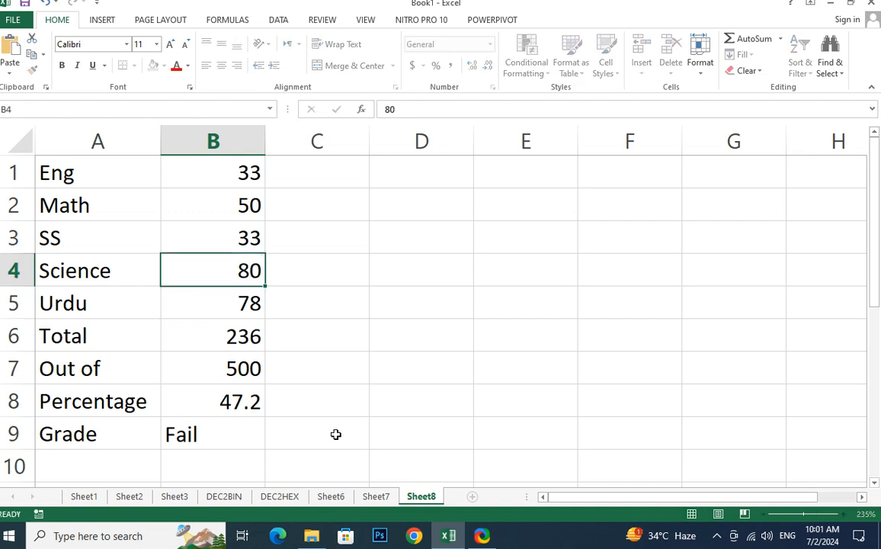
key("Return")
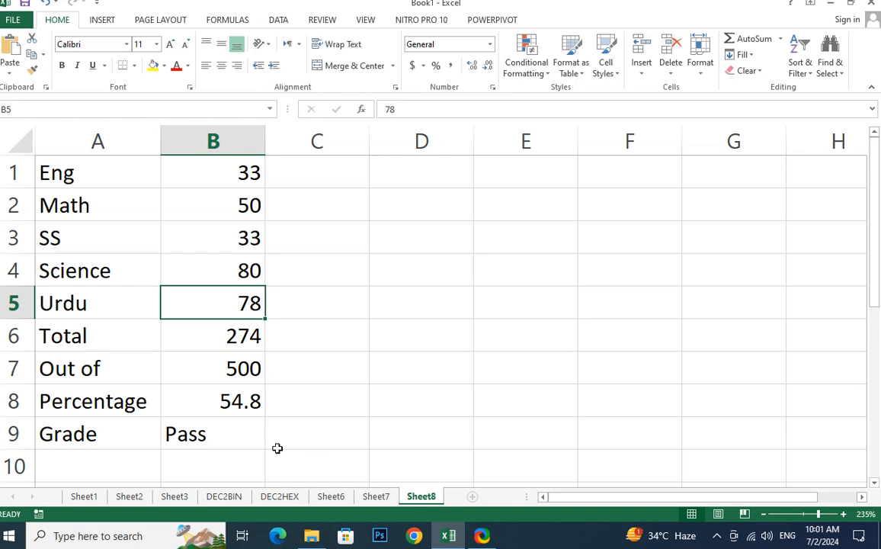
Step: Replace the "Pass" result in the B9 formula with a nested IF whose logical test is B8>60
double_click(223, 441)
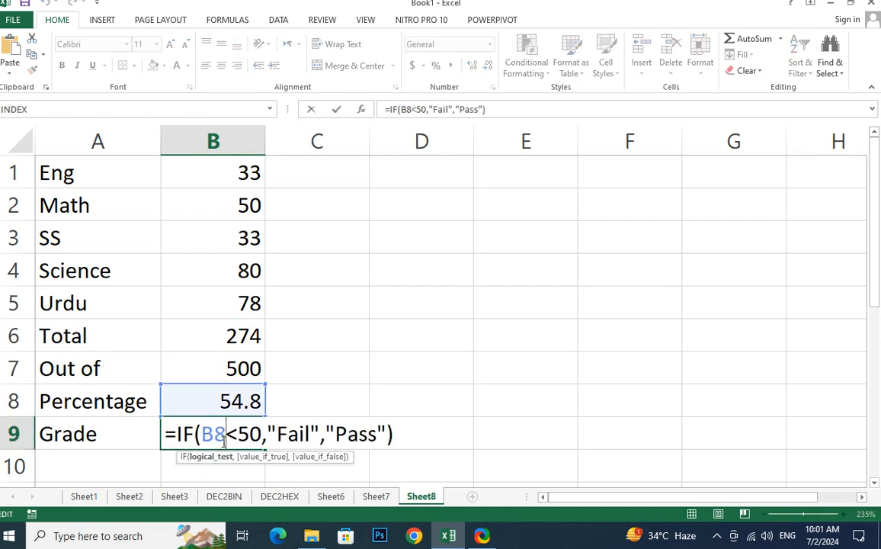
left_click(264, 434)
double_click(366, 436)
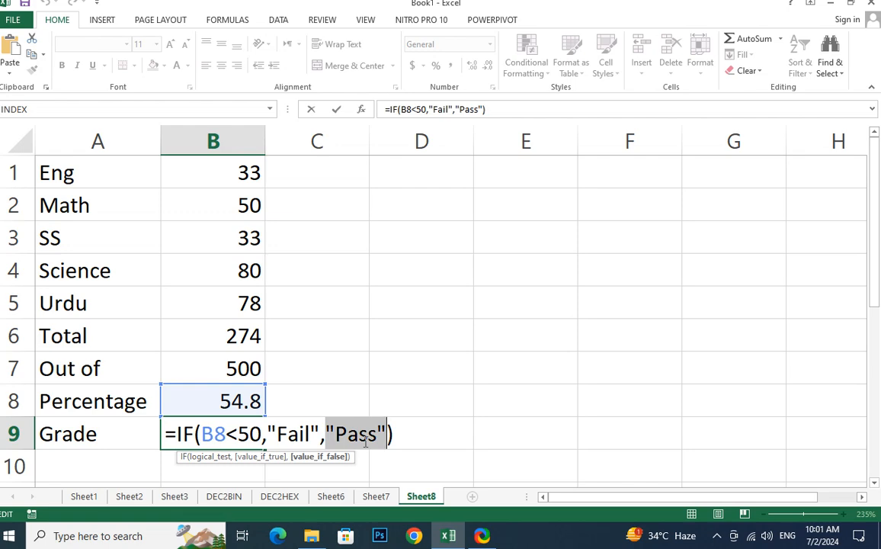
type("if")
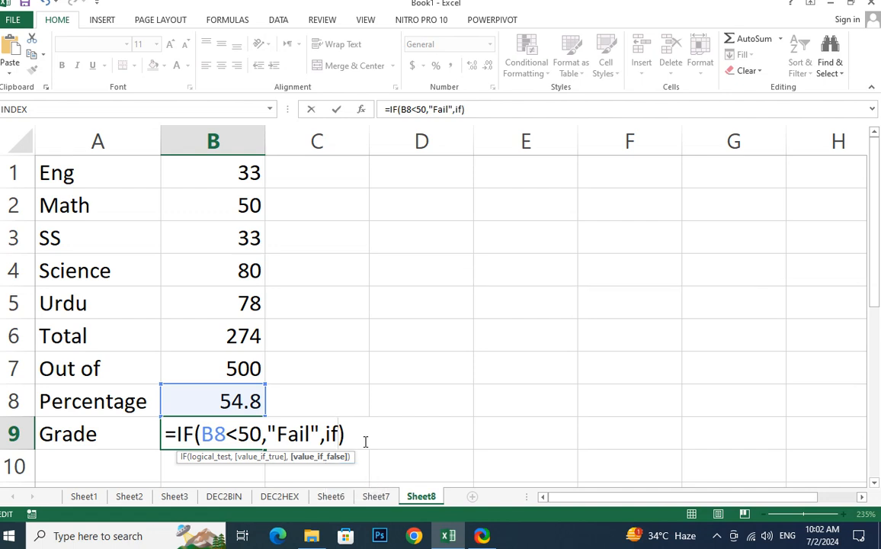
type("(")
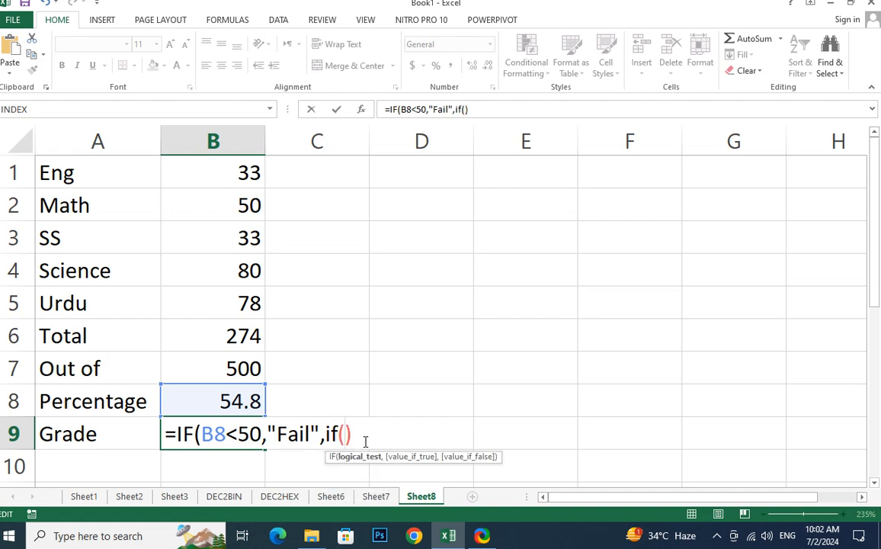
left_click(213, 392)
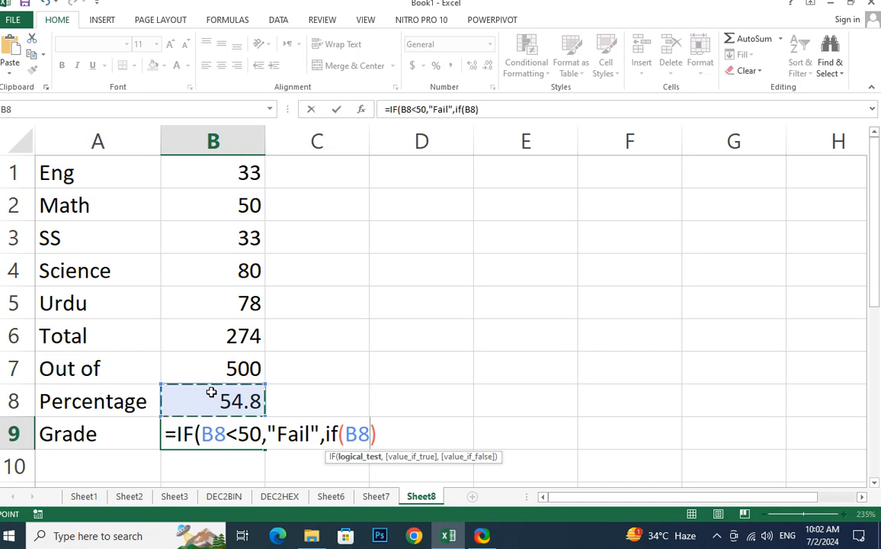
type(">")
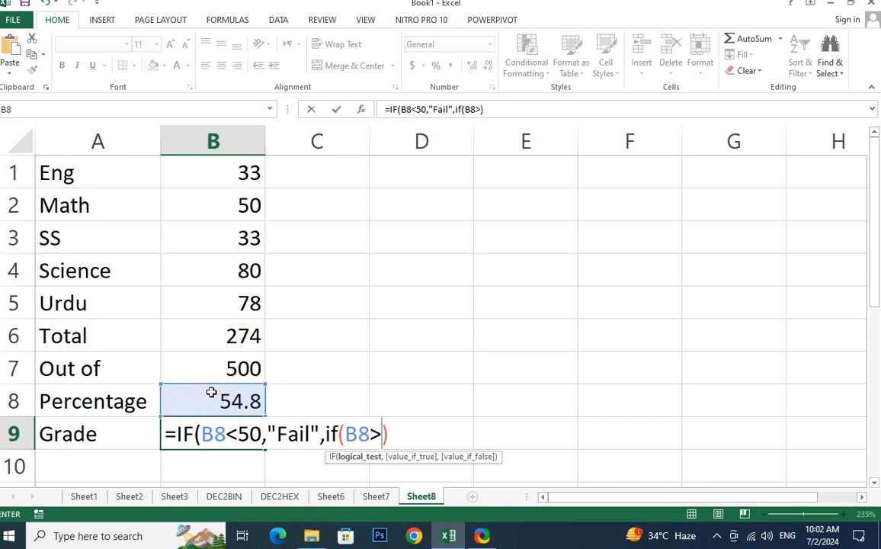
type("60")
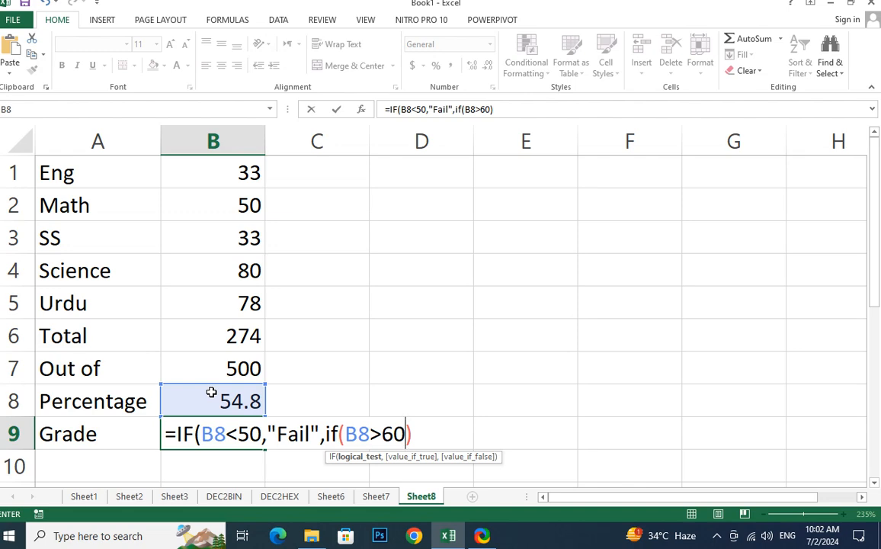
Step: Complete the nested IF in B9 with "B" if true and "A" if false, accepting the proposed closing-bracket correction
type(",")
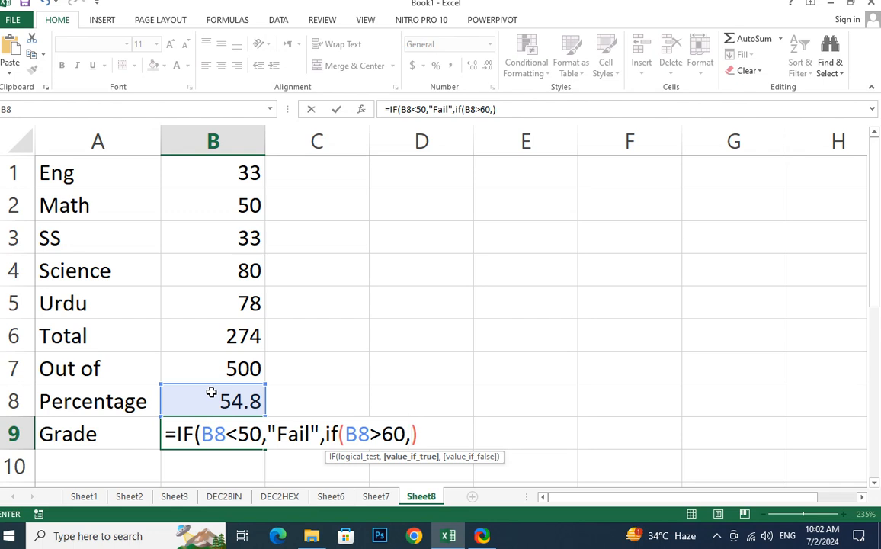
type("\"B\"")
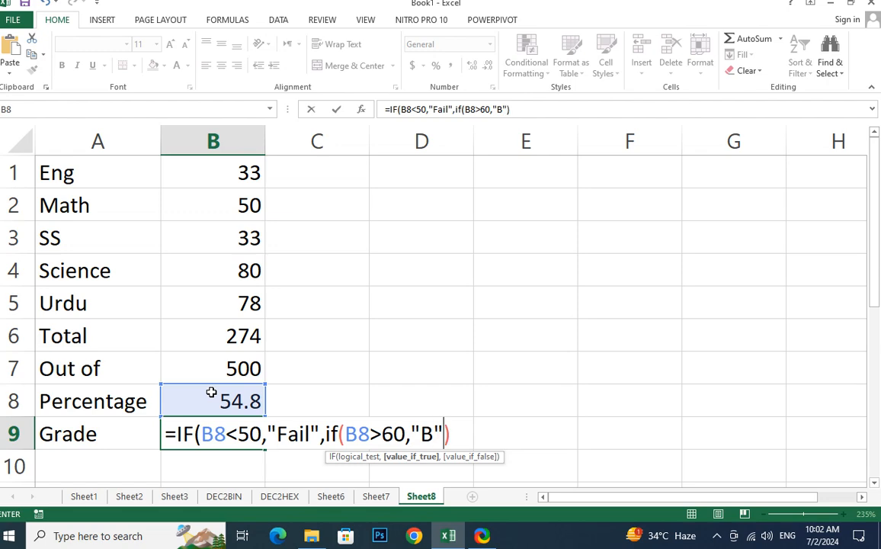
type(",")
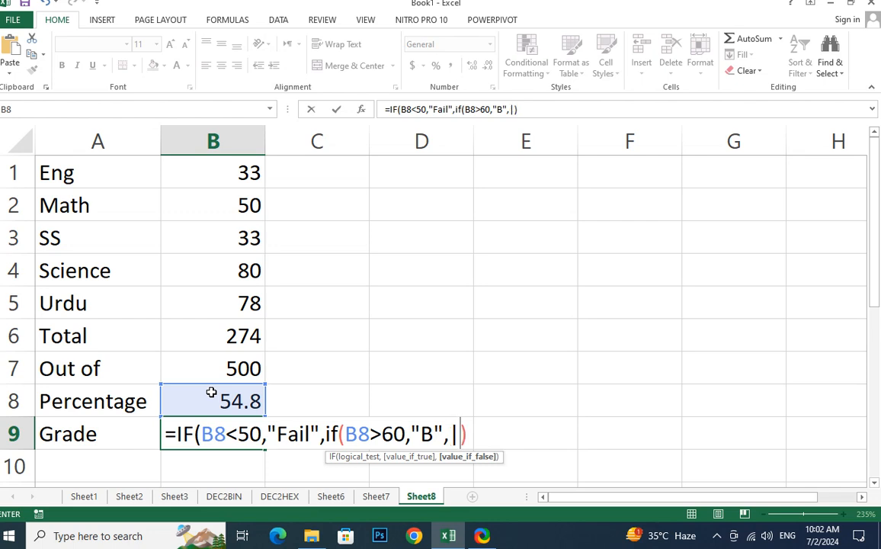
type("\"A\"")
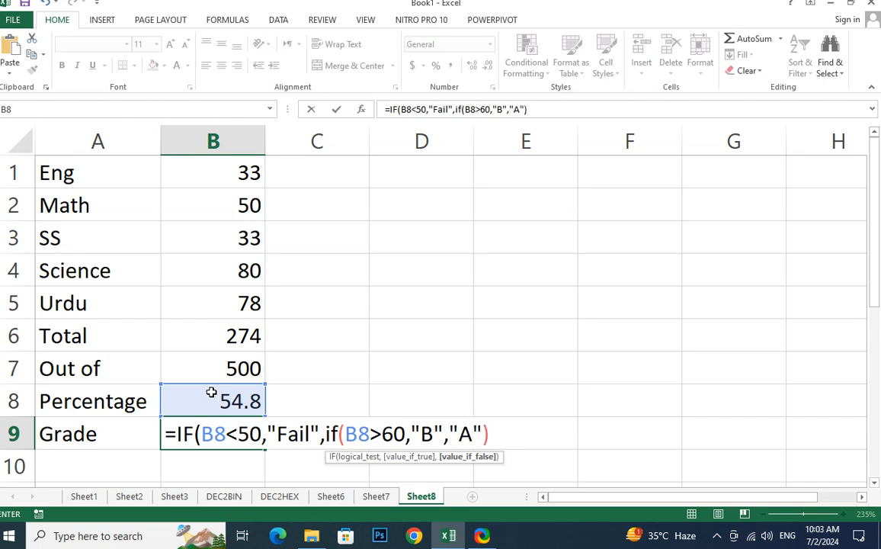
key("Return")
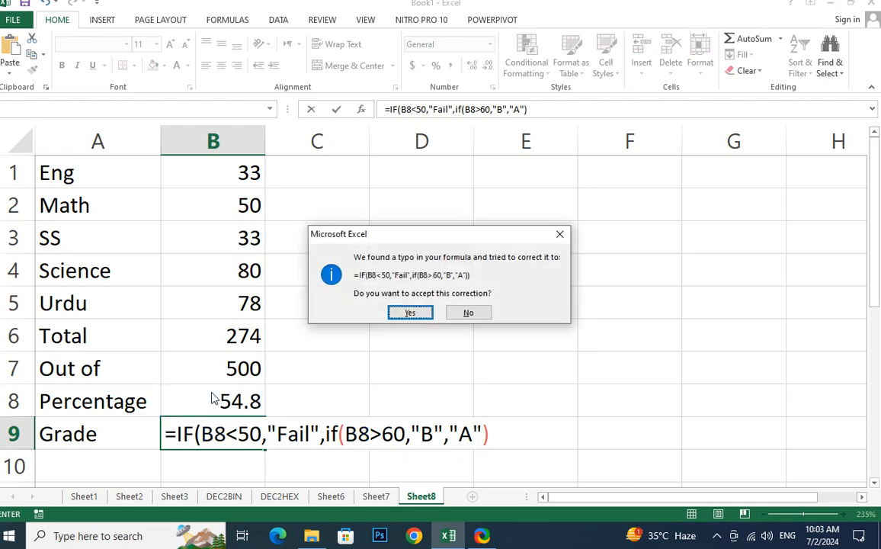
key("Return")
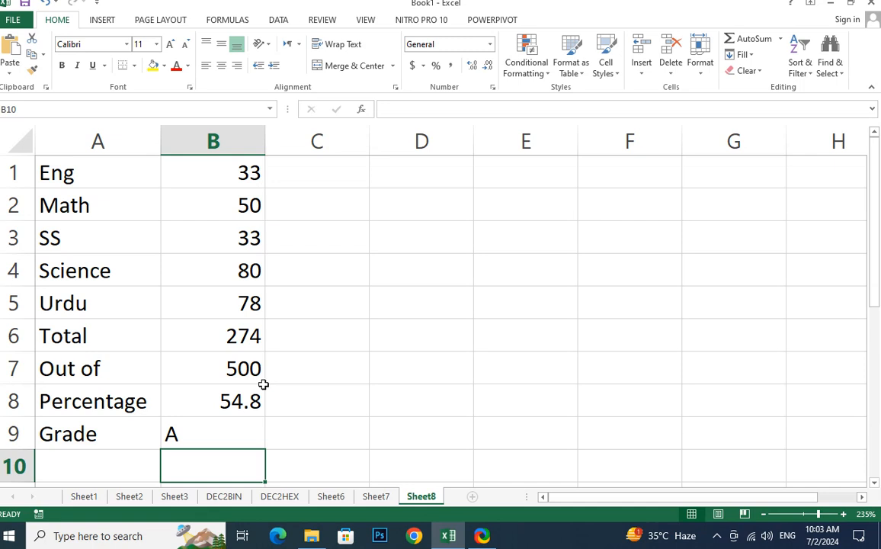
Step: Examine the nested IF formula in B9 against the percentage in B8 to check the assigned grade
left_click(213, 435)
double_click(212, 434)
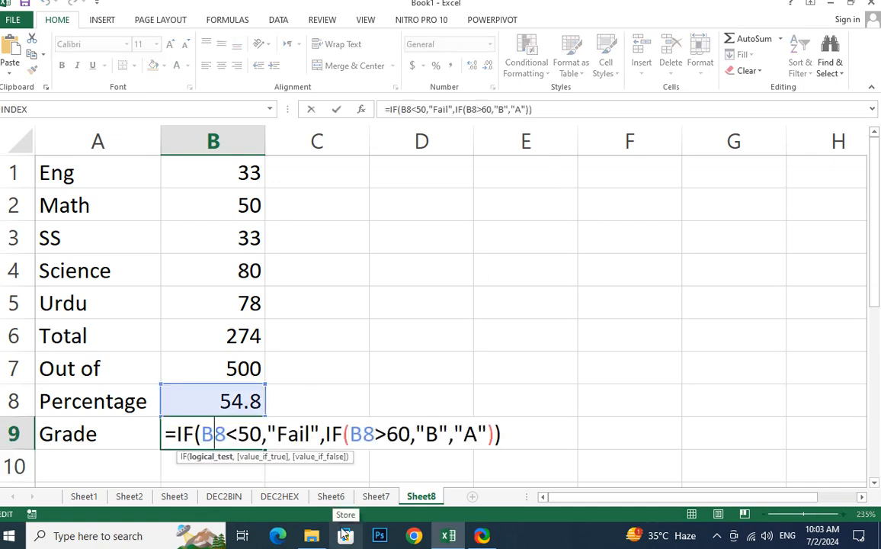
key("Return")
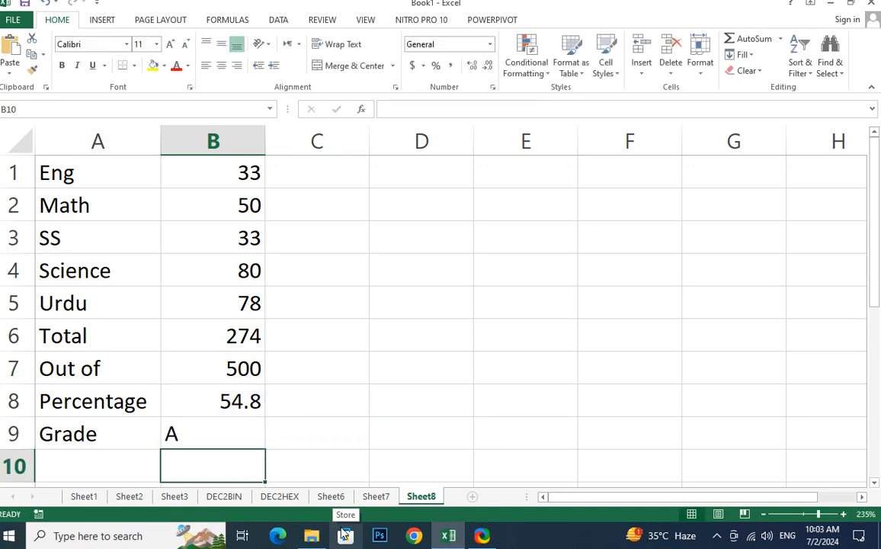
key("Up")
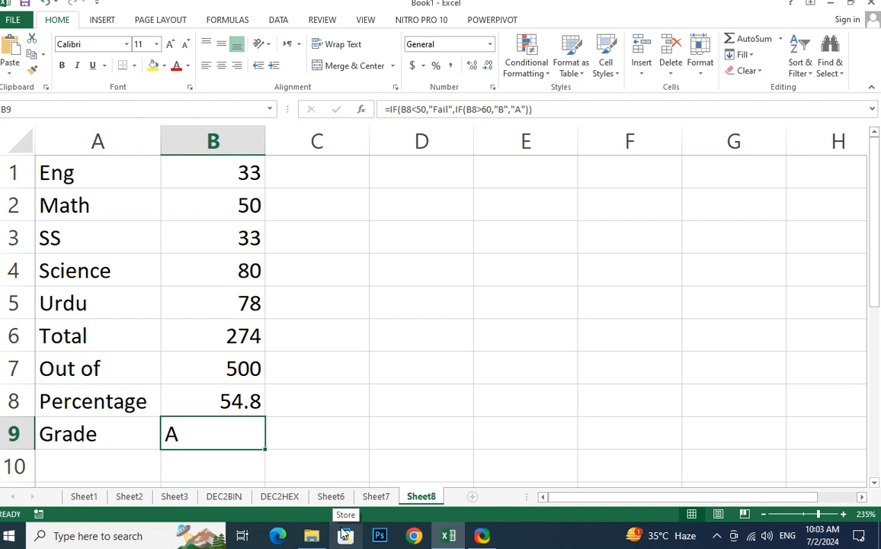
left_click(231, 400)
left_click(226, 433)
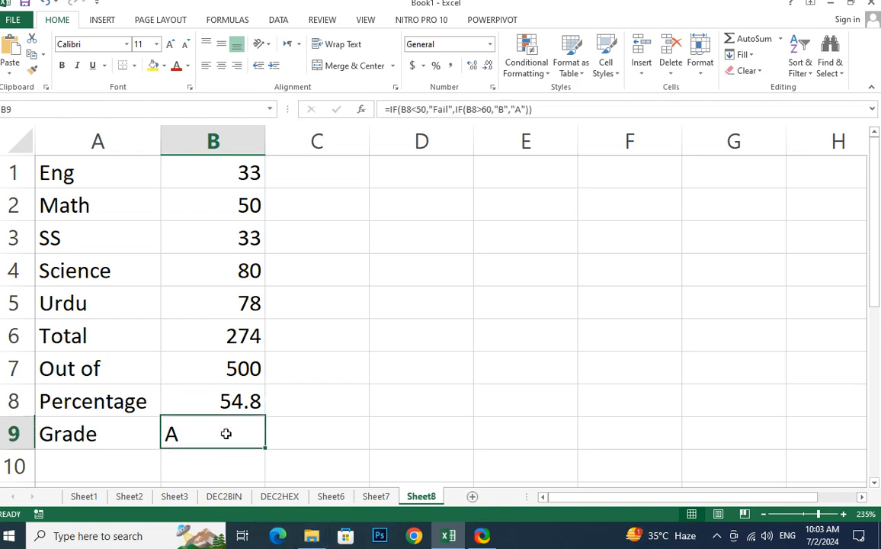
double_click(227, 433)
left_click(342, 423)
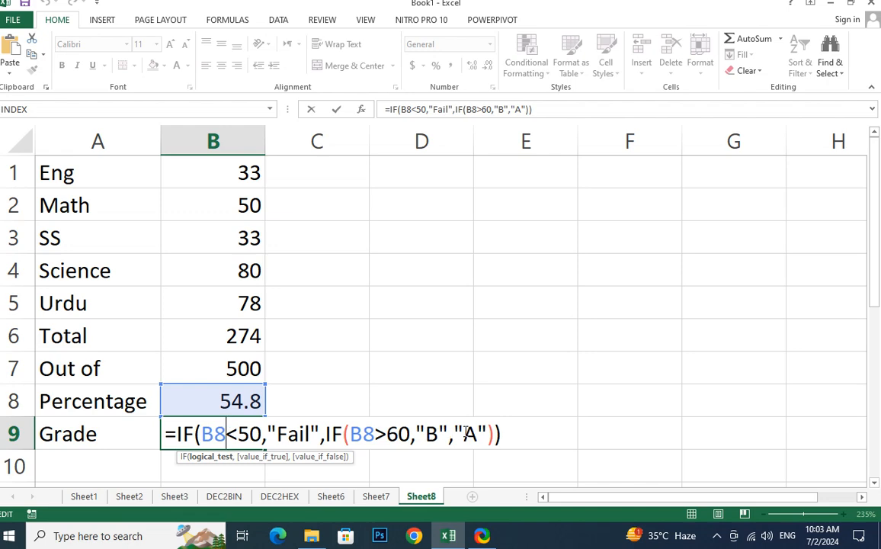
key("Return")
left_click(181, 424)
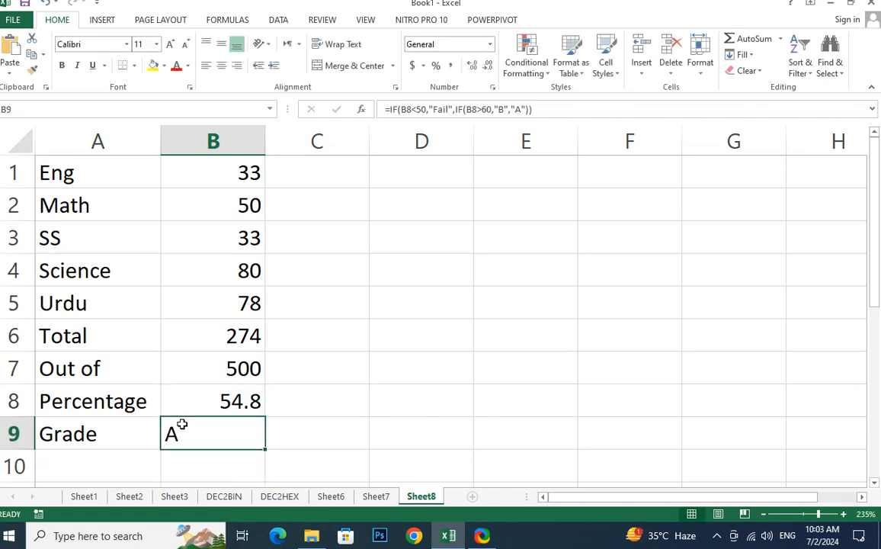
Step: Change the SS mark in B3 to 80
left_click(244, 237)
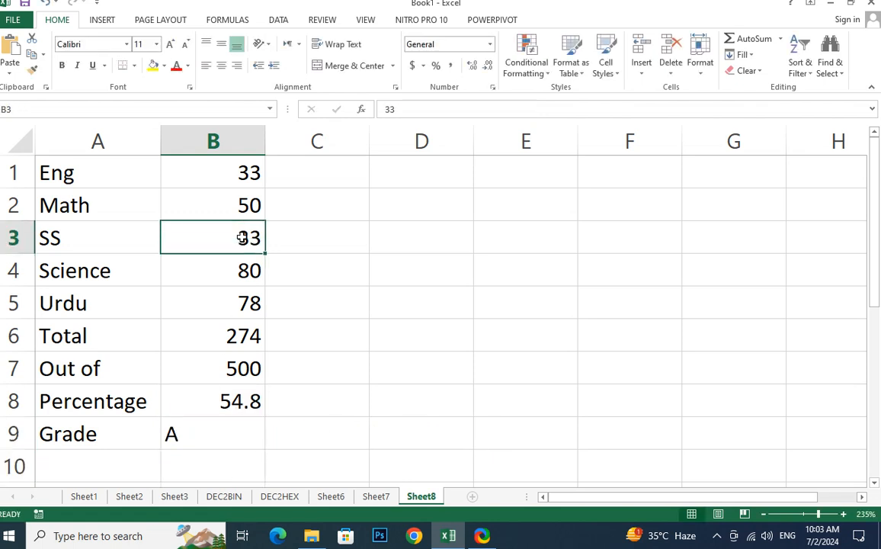
type("80")
key("Return")
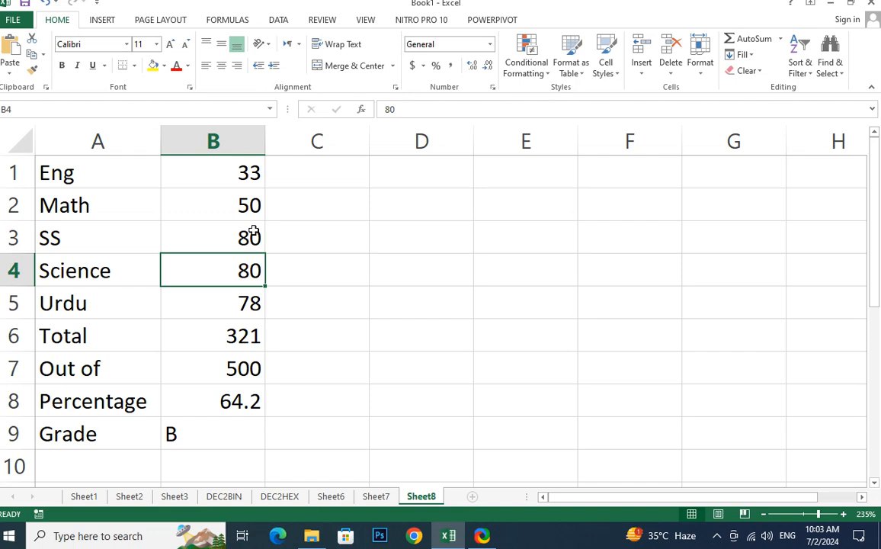
Step: Swap the nested IF results in the B9 formula so B8>60 gives "A" if true and "B" if false
double_click(216, 427)
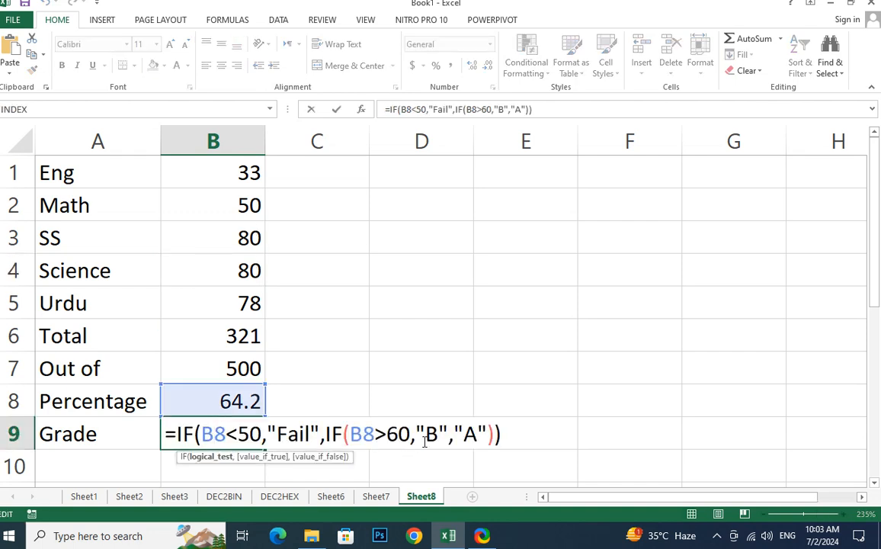
left_click(439, 433)
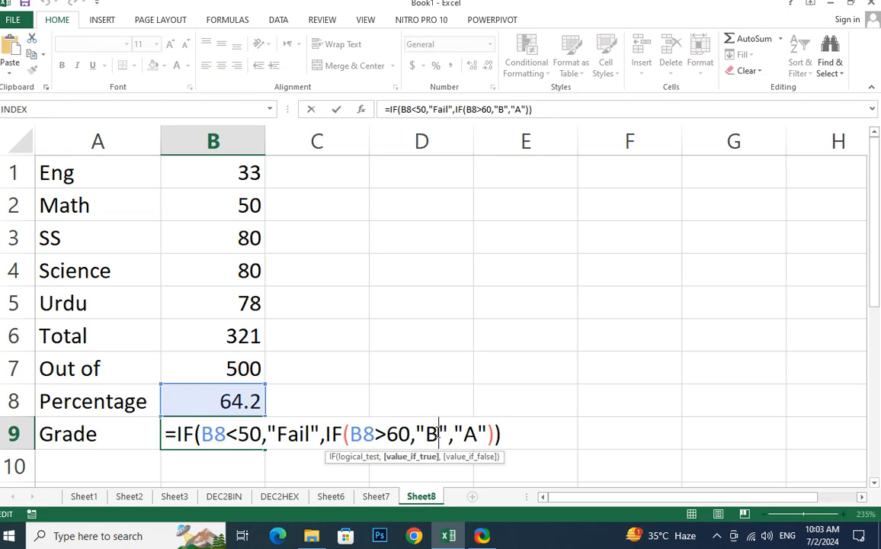
key("BackSpace")
type("A")
left_click(469, 433)
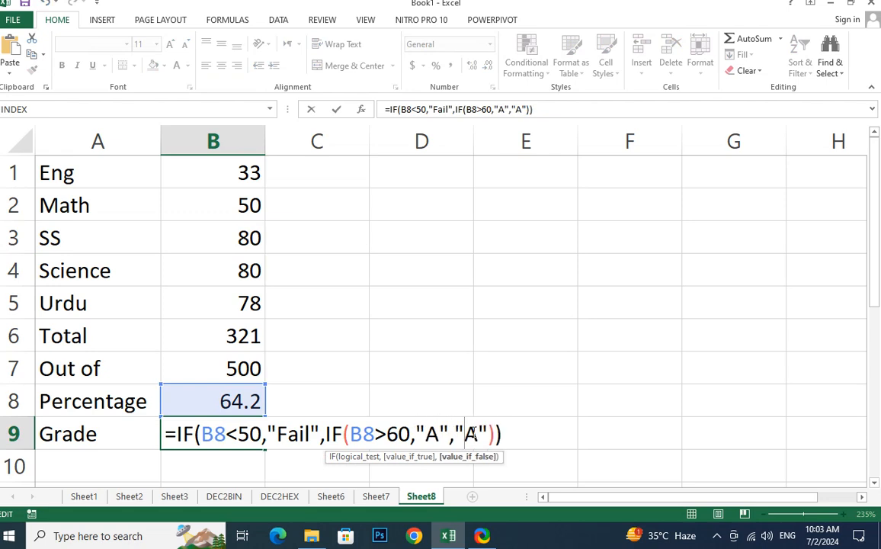
double_click(470, 434)
type("B")
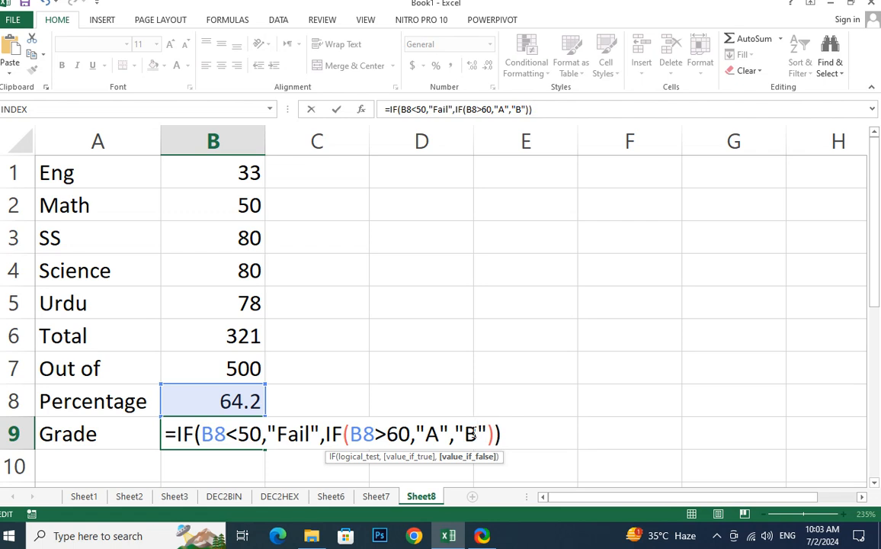
key("Left")
key("Left")
key("Left")
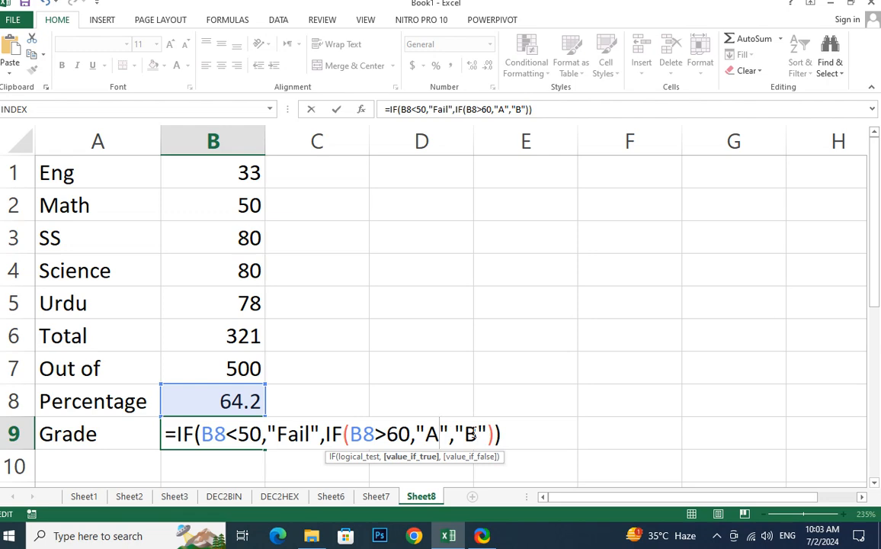
key("Right")
key("Right")
key("Right")
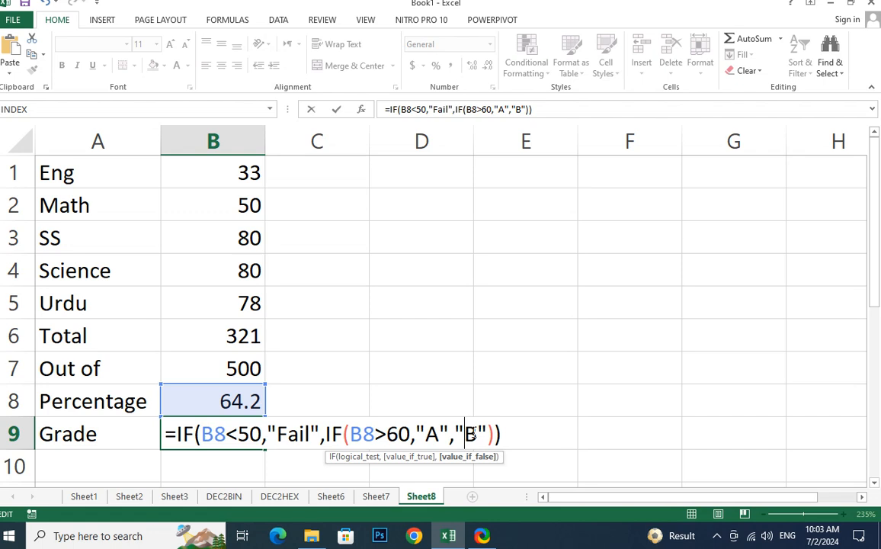
key("Return")
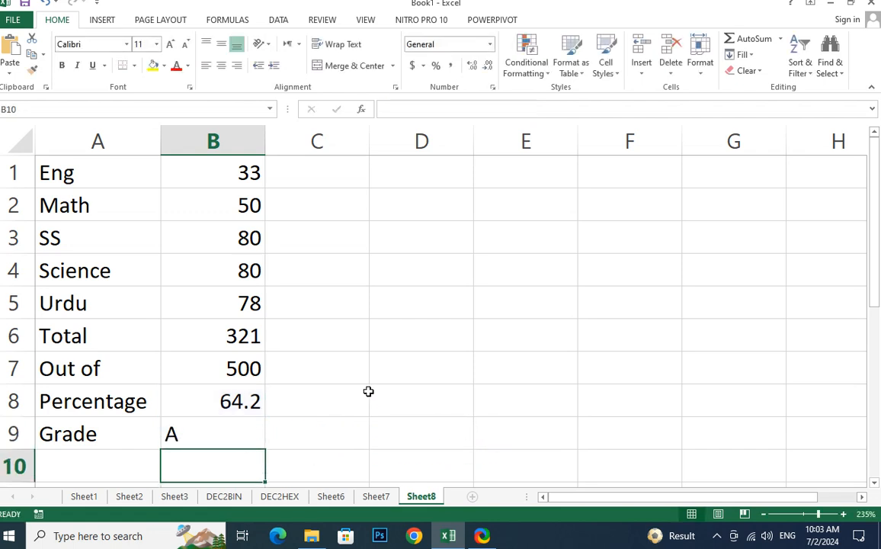
Step: Test the grade formula by setting the SS mark in B3 to 45 and restoring it to 80
left_click(244, 239)
type("45")
key("Return")
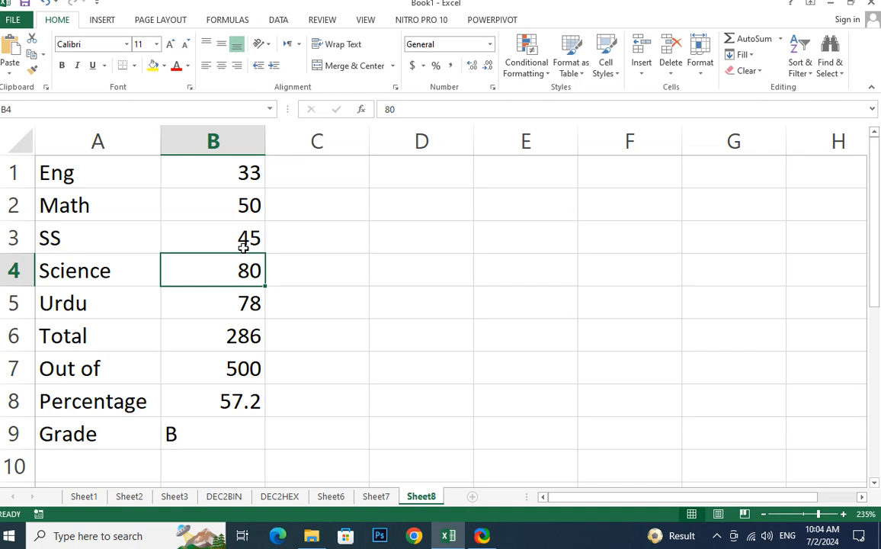
left_click(243, 247)
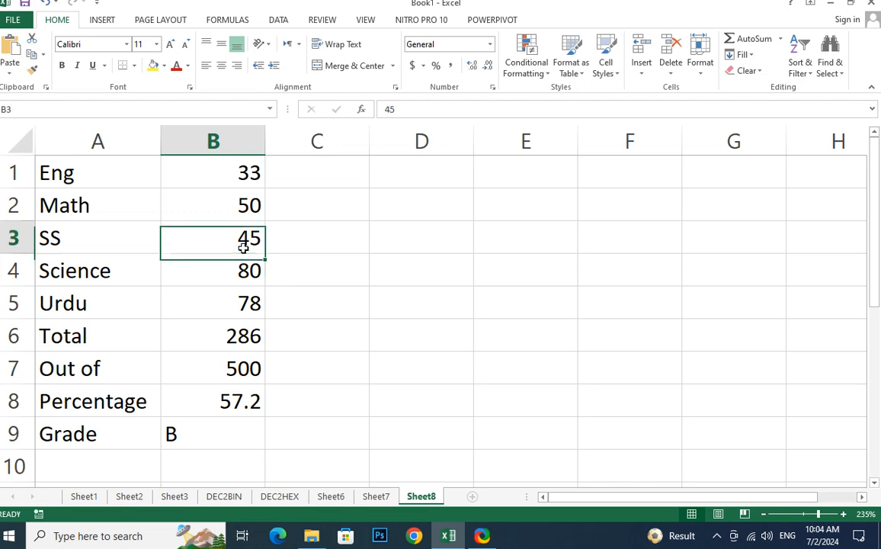
type("80")
key("Return")
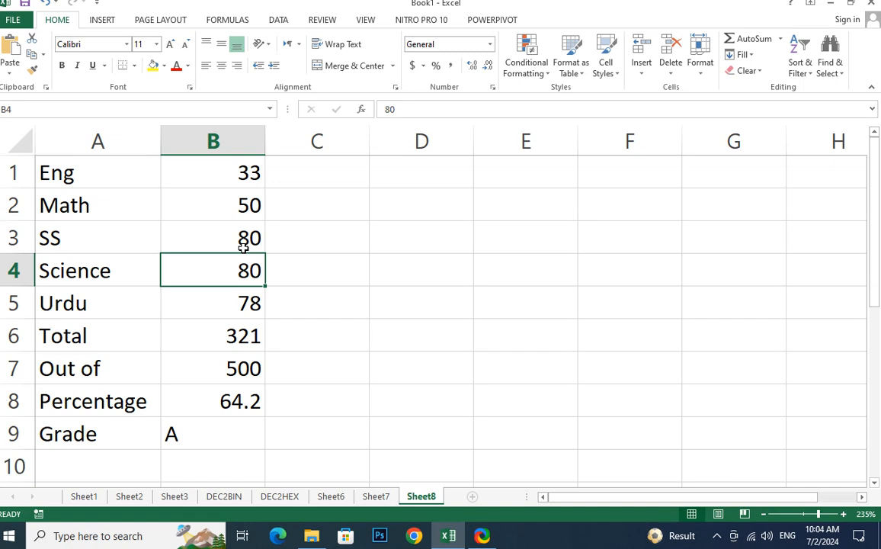
Step: Set the Eng mark in B1 and the Math mark in B2 to 80 to test a higher percentage
key("Up")
key("Up")
key("Up")
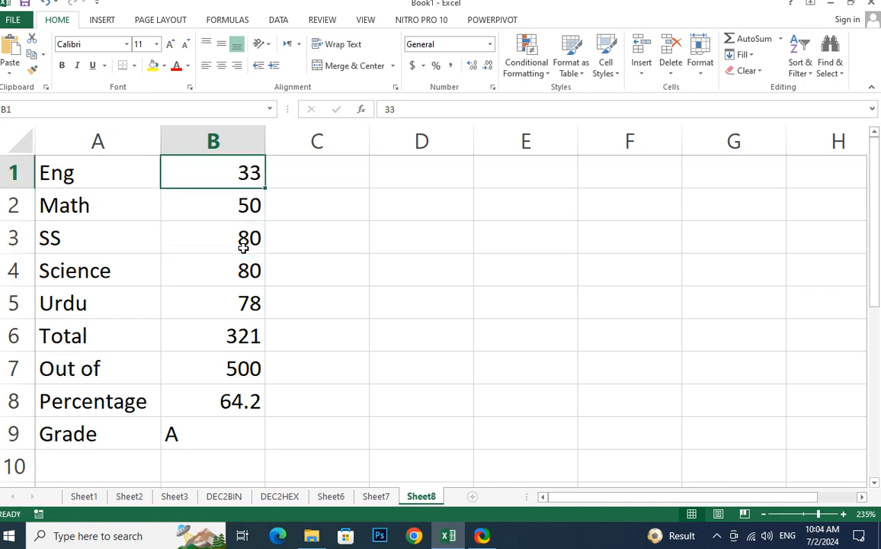
type("80")
key("Return")
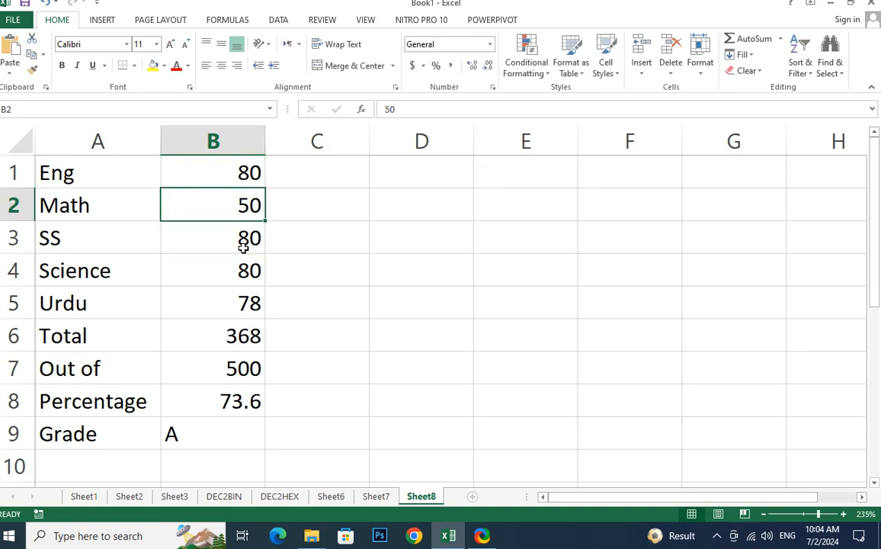
key("Down")
key("Down")
key("Down")
key("Up")
key("Up")
key("Up")
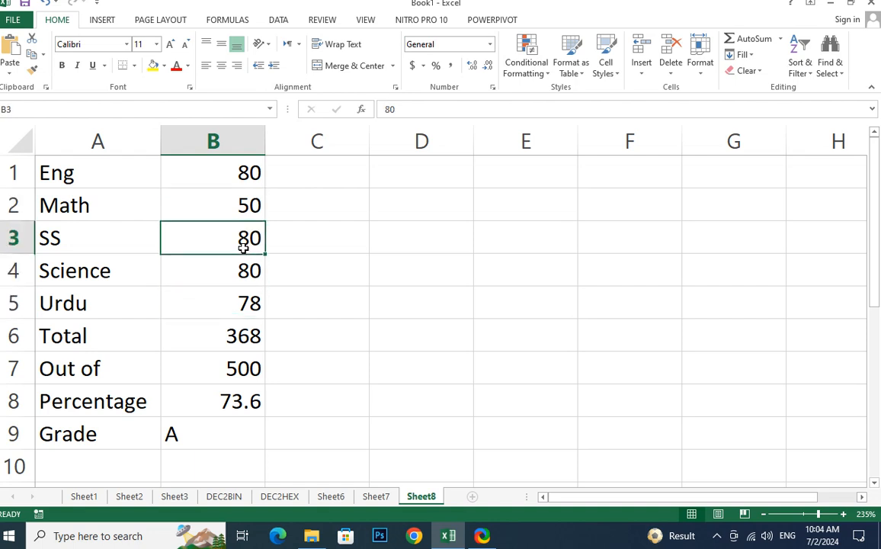
type("80")
key("Return")
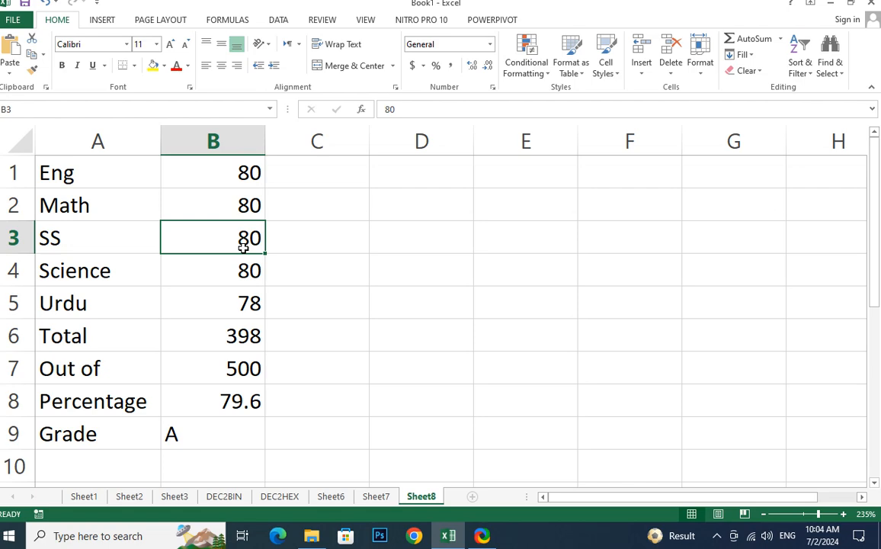
Step: Copy the inner IF(B8>60,"A","B") expression from the formula in B9
double_click(171, 431)
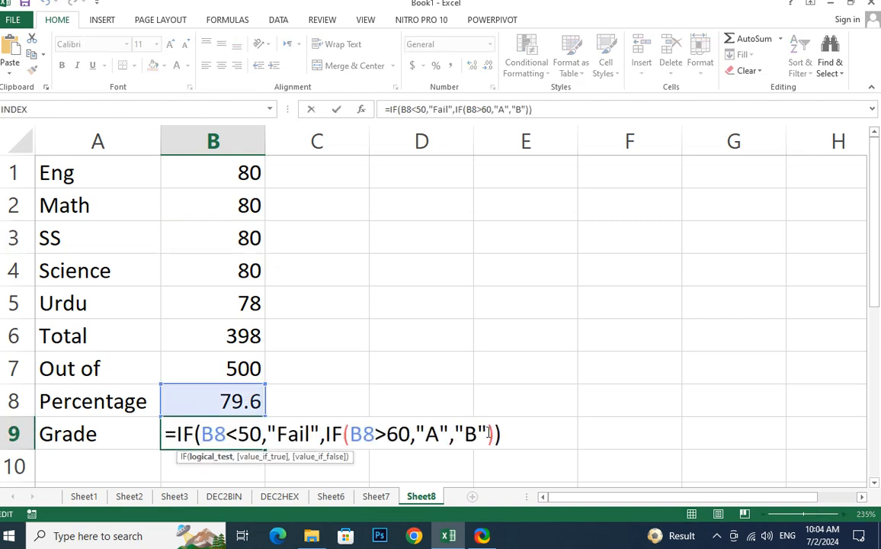
left_click_drag(494, 433, 327, 433)
key("ctrl+c")
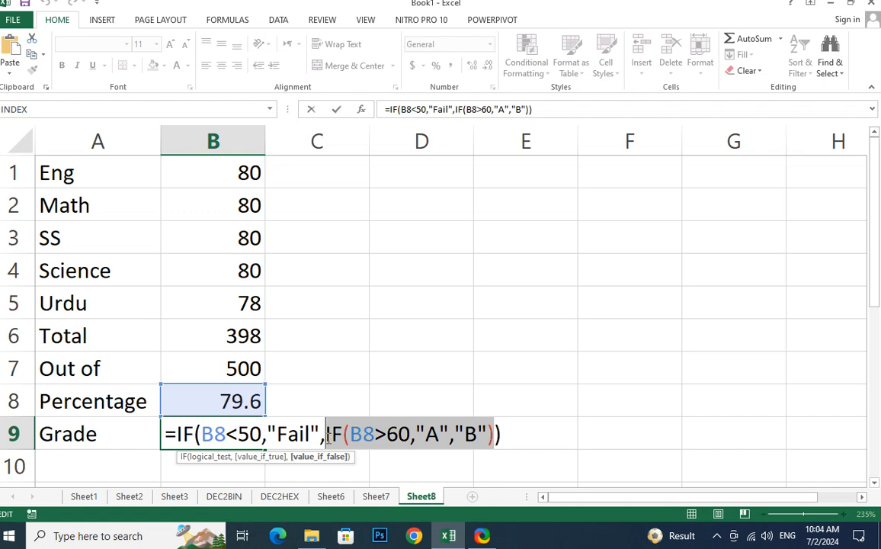
Step: Try to replace the "B" result in the B9 formula with the copied IF expression
left_click(488, 435)
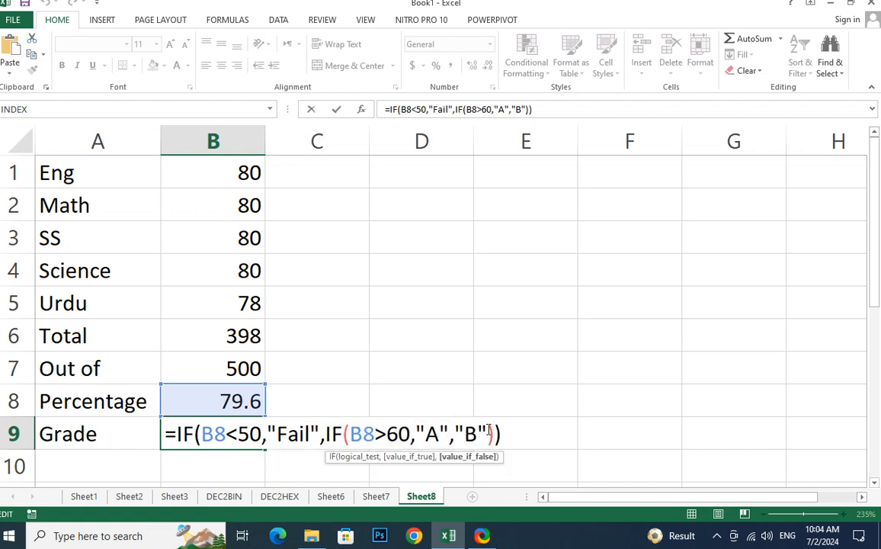
left_click_drag(487, 435, 454, 434)
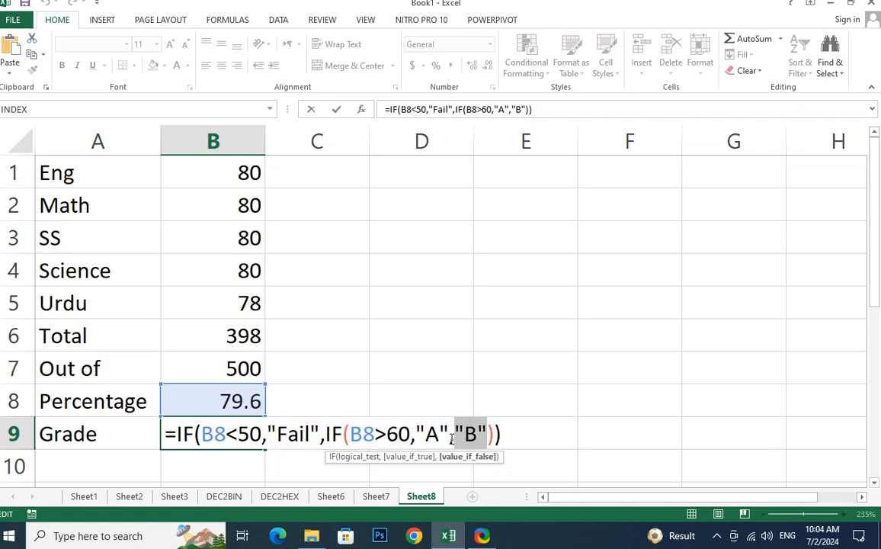
key("ctrl+v")
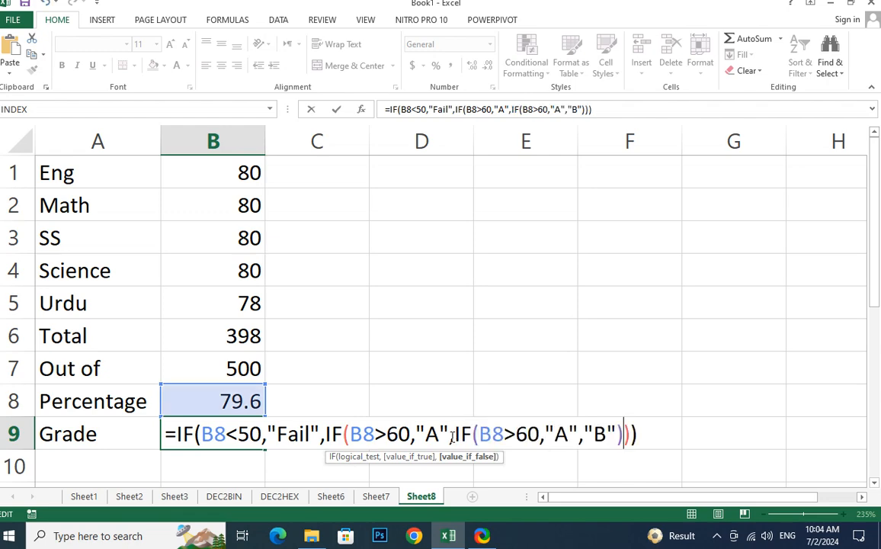
left_click(452, 436)
type(",")
key("ctrl+z")
Step: Replace the "A" result in the B9 formula with the copied IF and set its logical test to B8>70
left_click_drag(448, 433, 415, 433)
key("ctrl+v")
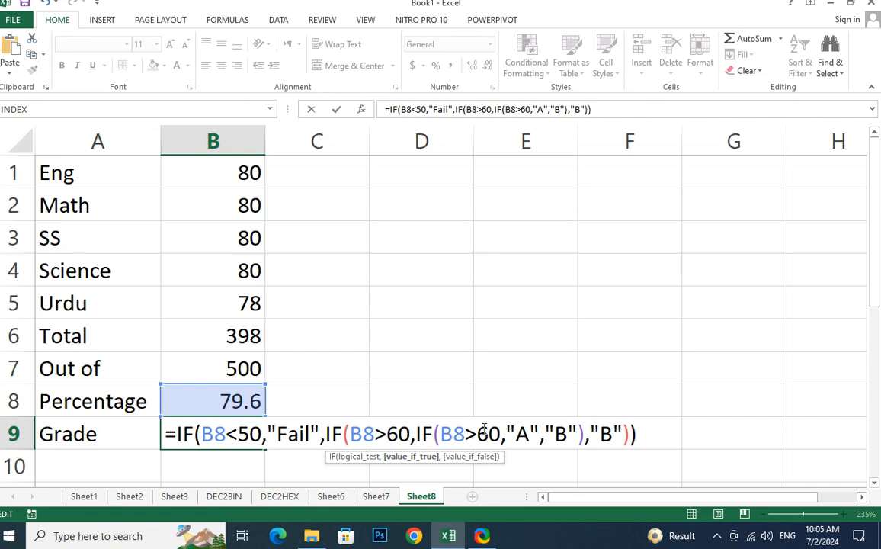
left_click(478, 432)
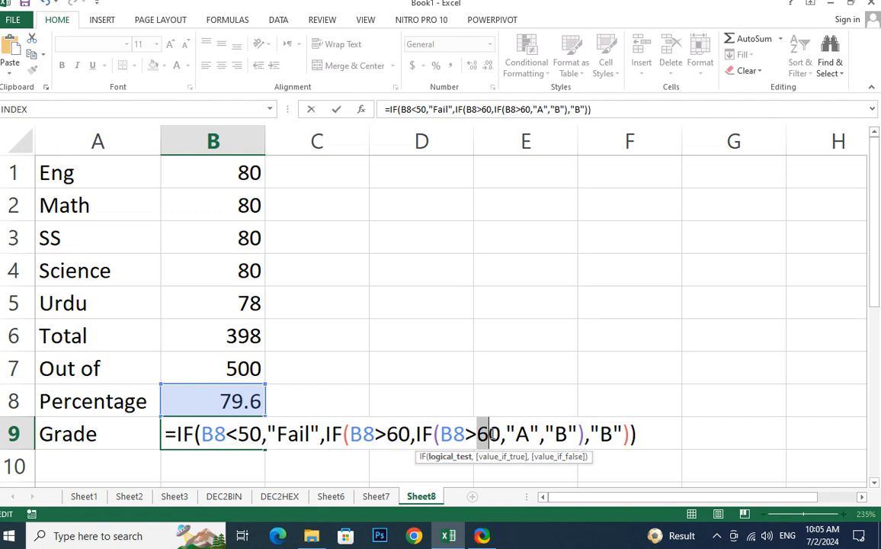
key("Delete")
type("7")
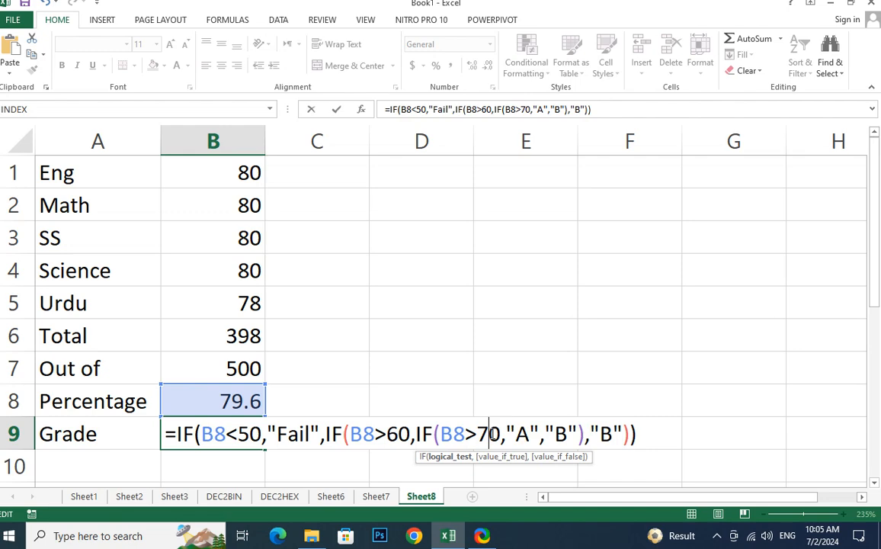
Step: Set the innermost IF in B9 to return "A-I" if true and "A" if false, and commit the formula
left_click(529, 433)
type("-1")
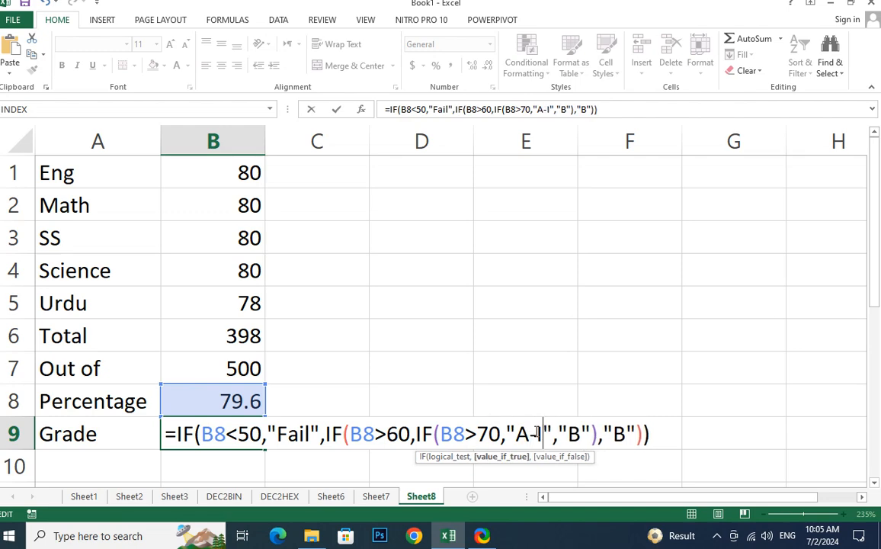
left_click(568, 433)
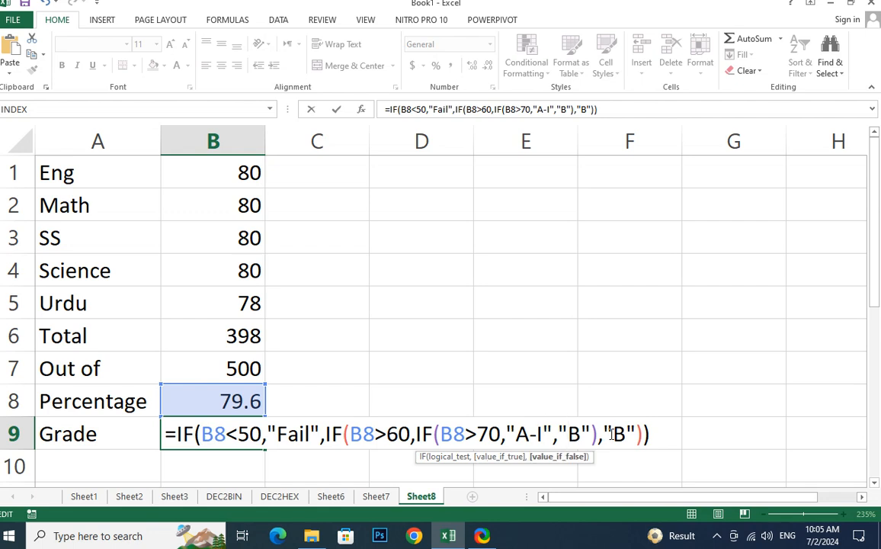
key("Delete")
type("A")
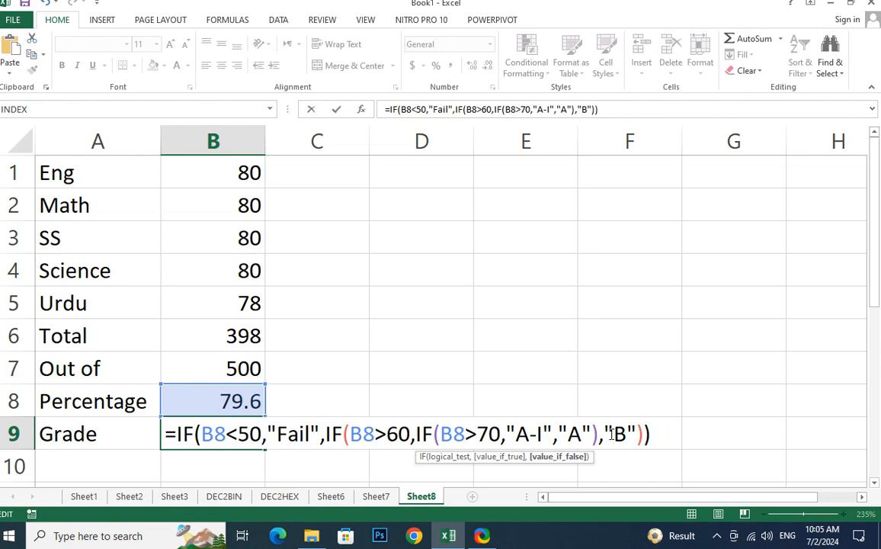
key("Return")
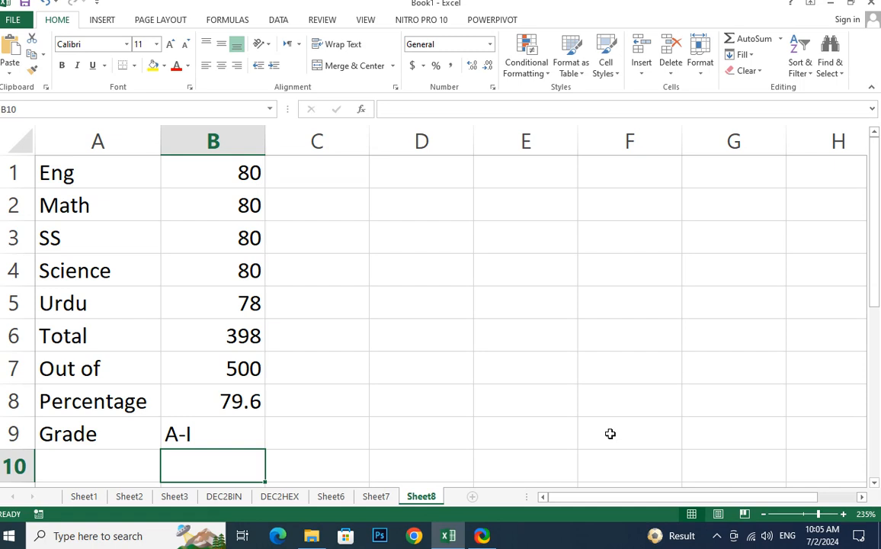
Step: Change the SS mark in B3 to 50 to test the extended grade formula
left_click(229, 430)
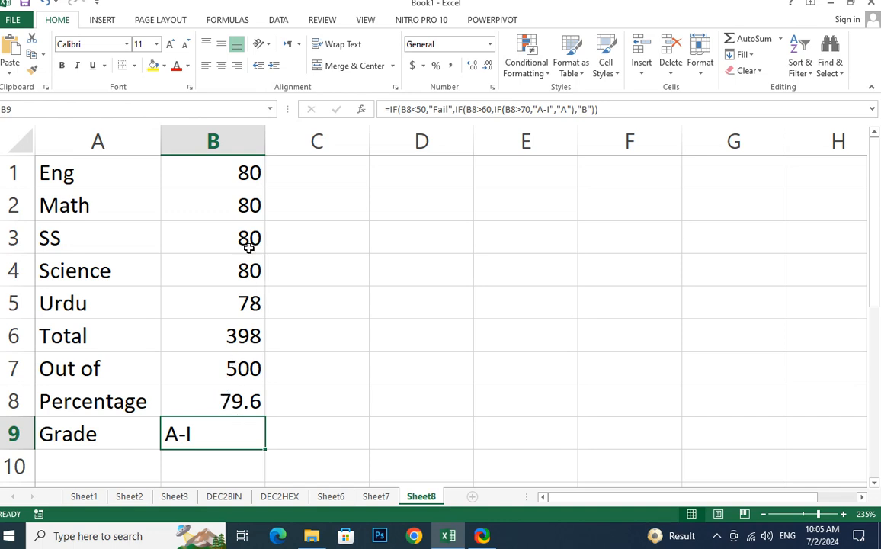
key("Up")
key("Up")
key("Up")
key("Up")
key("Up")
key("Up")
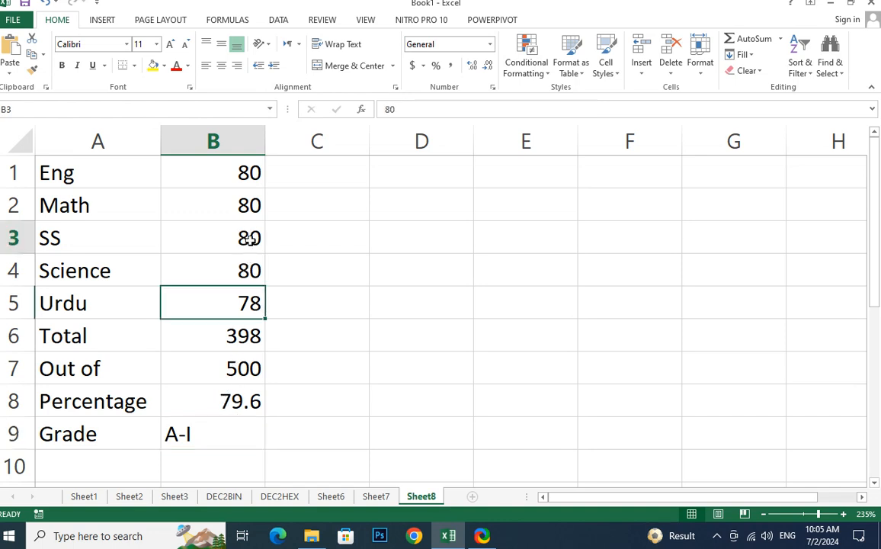
type("50")
key("Return")
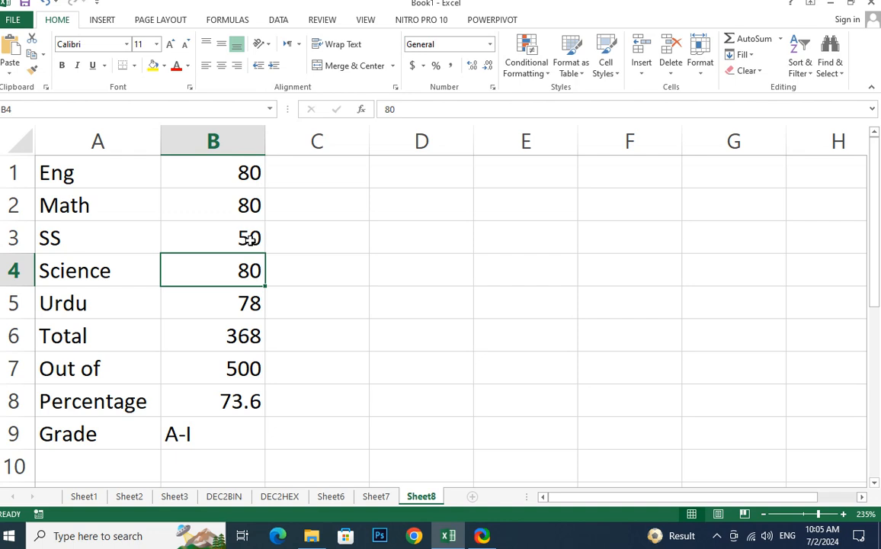
Step: Change the Science mark in B4 to 50
key("Up")
key("Up")
key("Down")
key("Down")
key("Down")
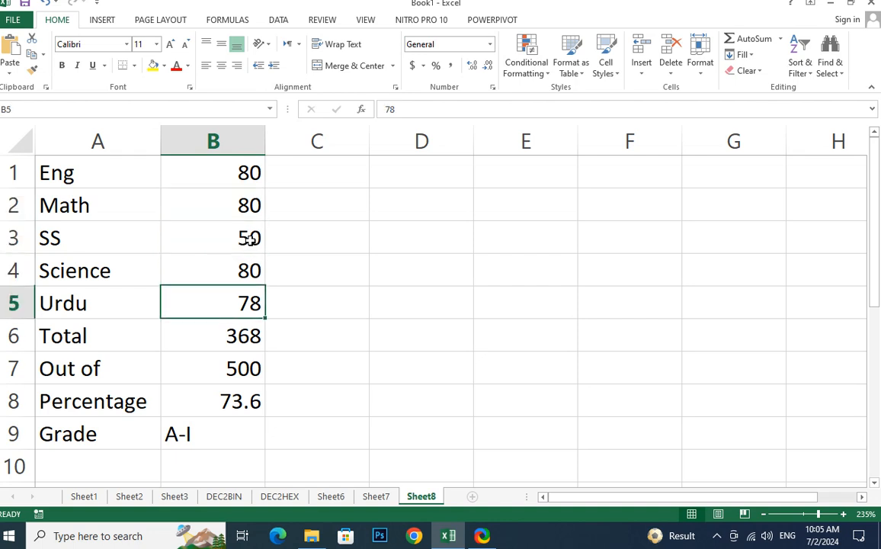
key("Up")
key("Up")
key("Down")
type("50")
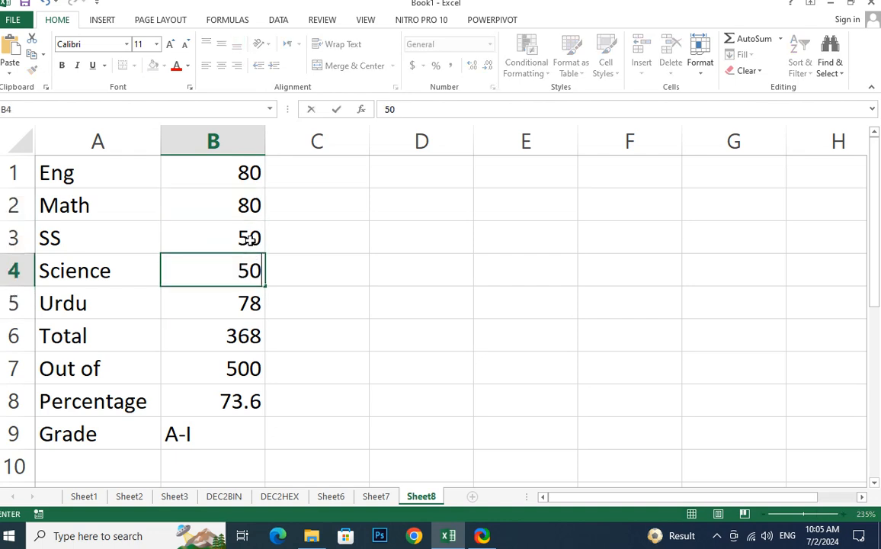
key("Return")
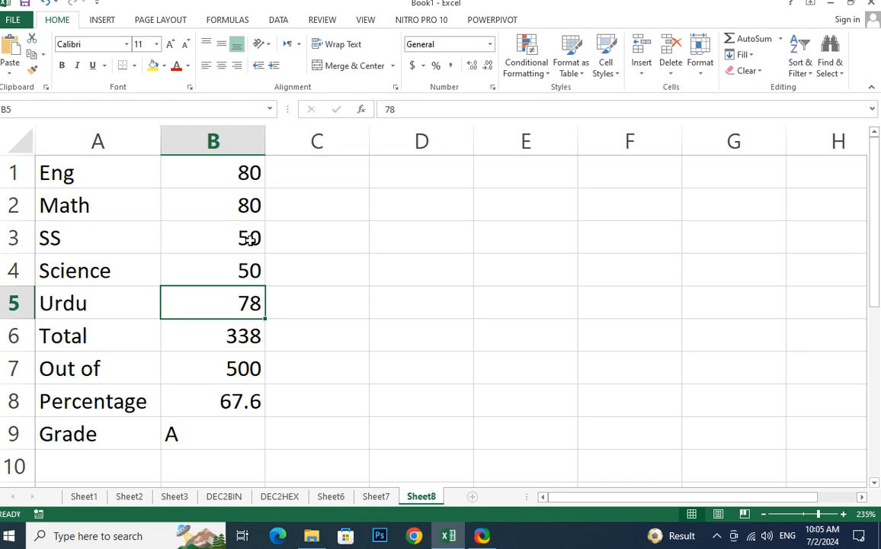
Step: Change the Urdu mark in B5 to 40
key("Up")
key("Up")
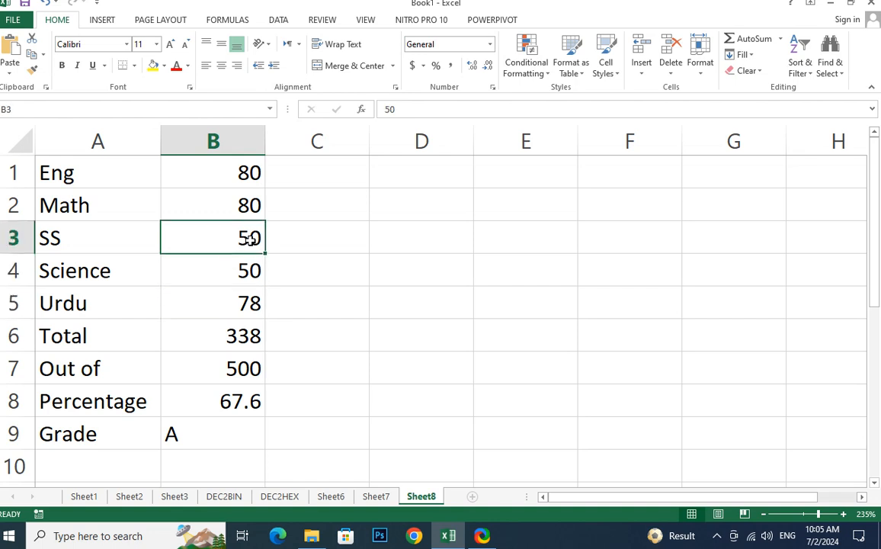
key("Down")
key("Down")
key("Left")
key("Right")
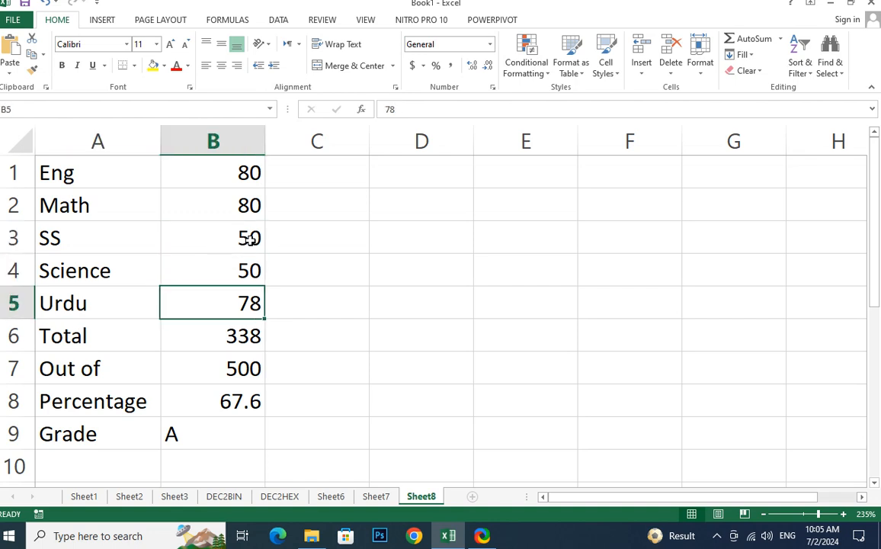
type("40")
key("Return")
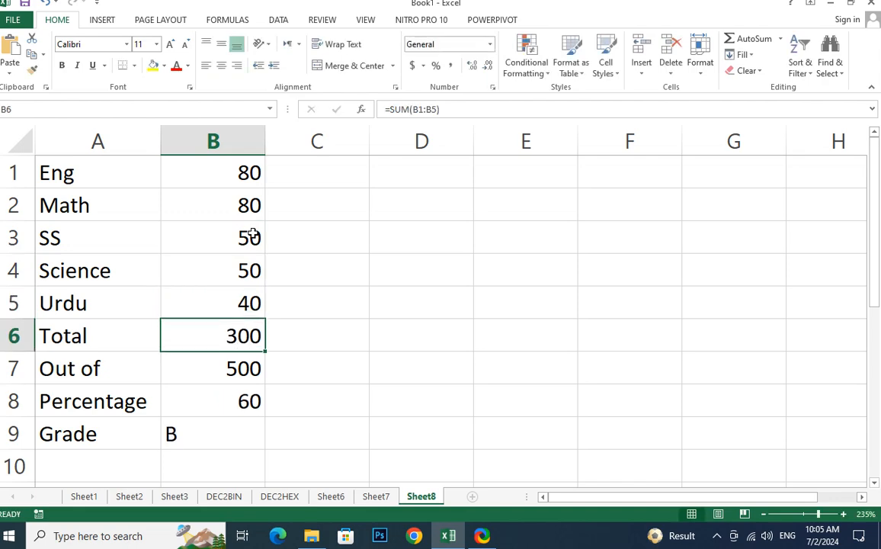
Step: Set the Eng mark in B1 to 50 and the Math mark in B2 to 30
key("Up")
key("Up")
key("Up")
key("Up")
key("Up")
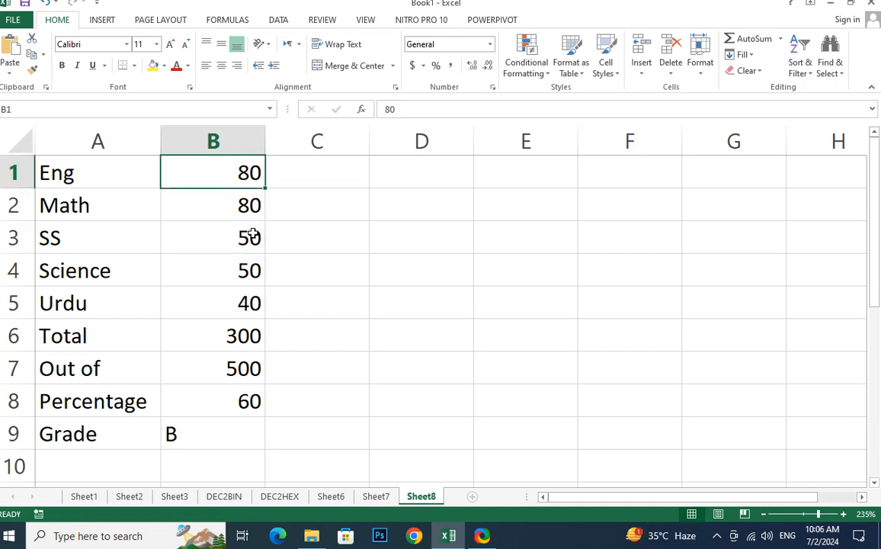
type("50")
key("Return")
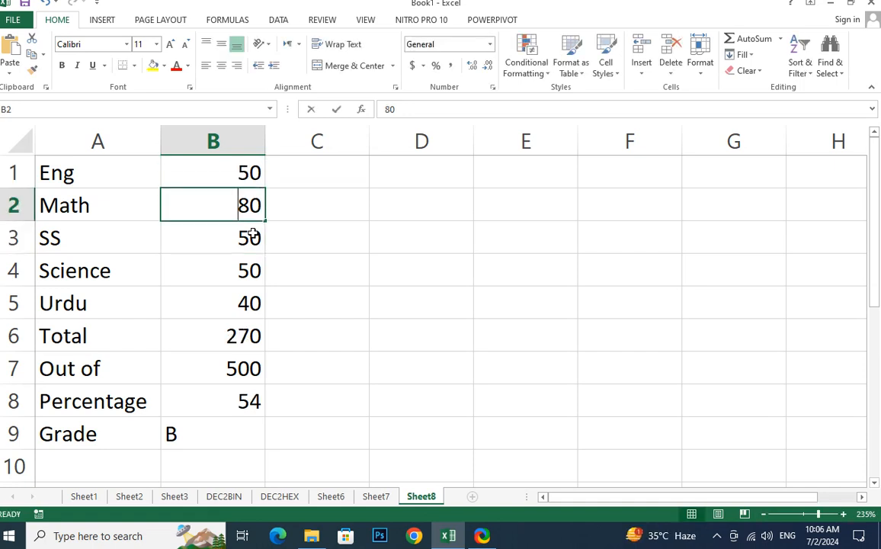
type("30")
key("Return")
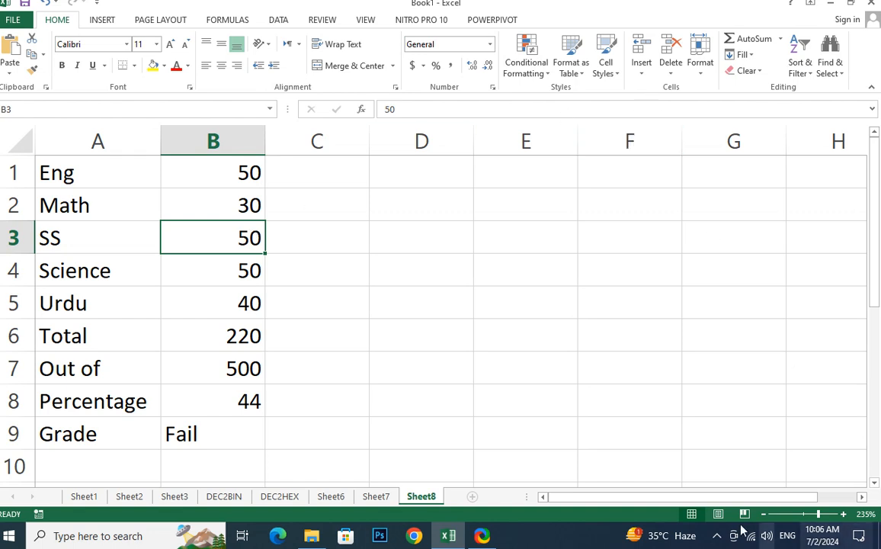
left_click(716, 534)
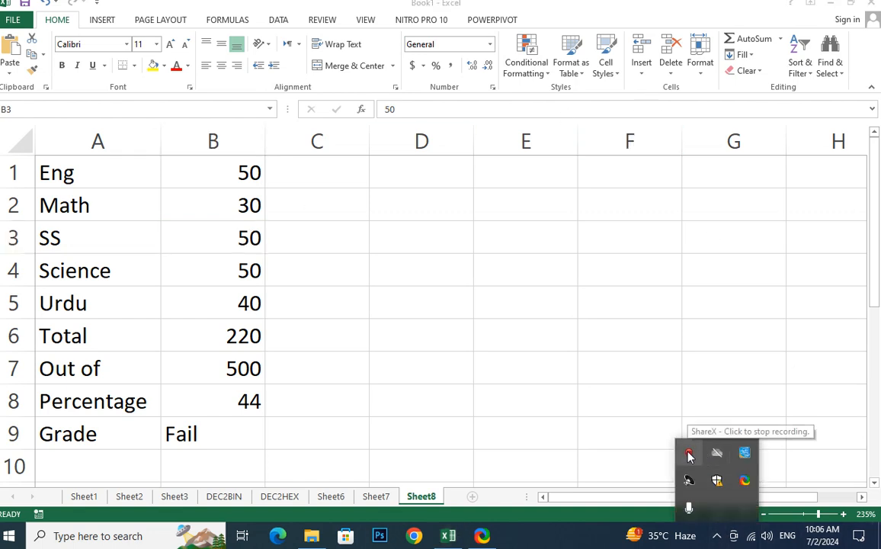